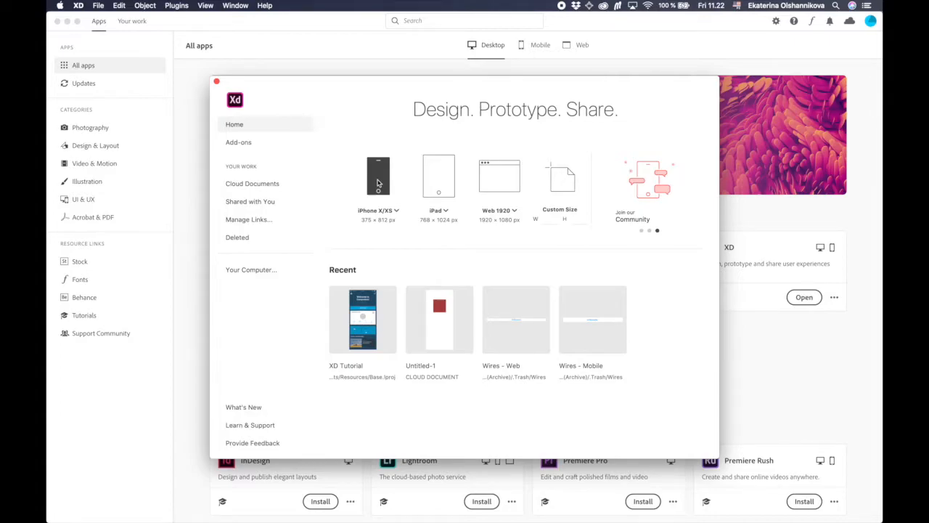
Create a new iPhone X/XS document and set it to save on the computer under the name Tutorial.
click(377, 181)
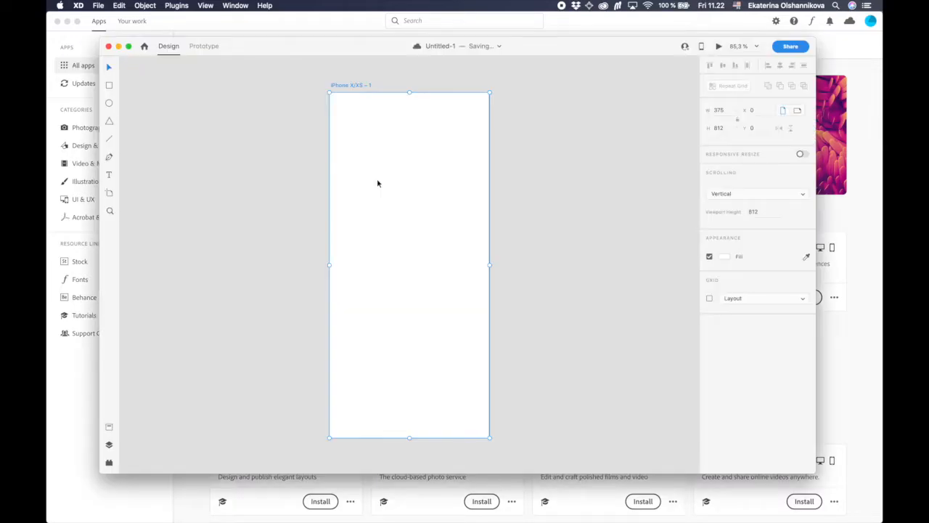
double_click(528, 50)
click(486, 21)
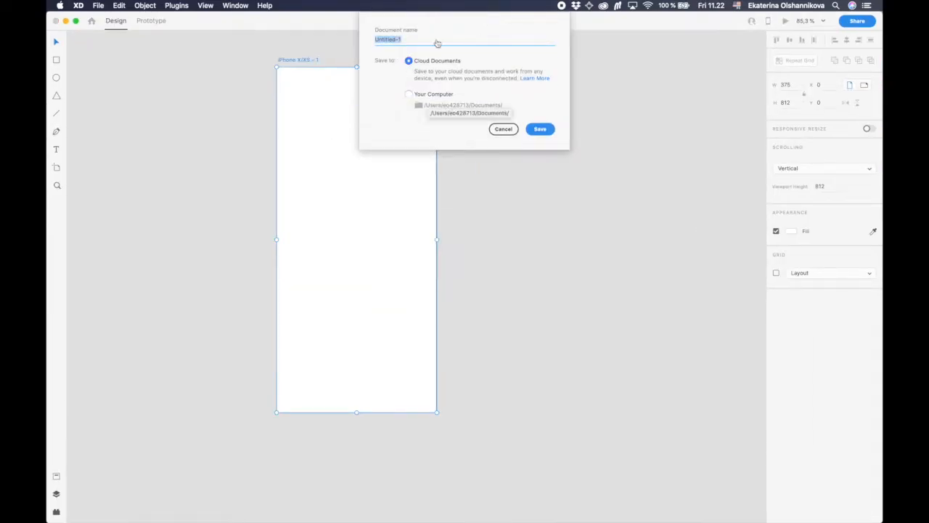
click(436, 95)
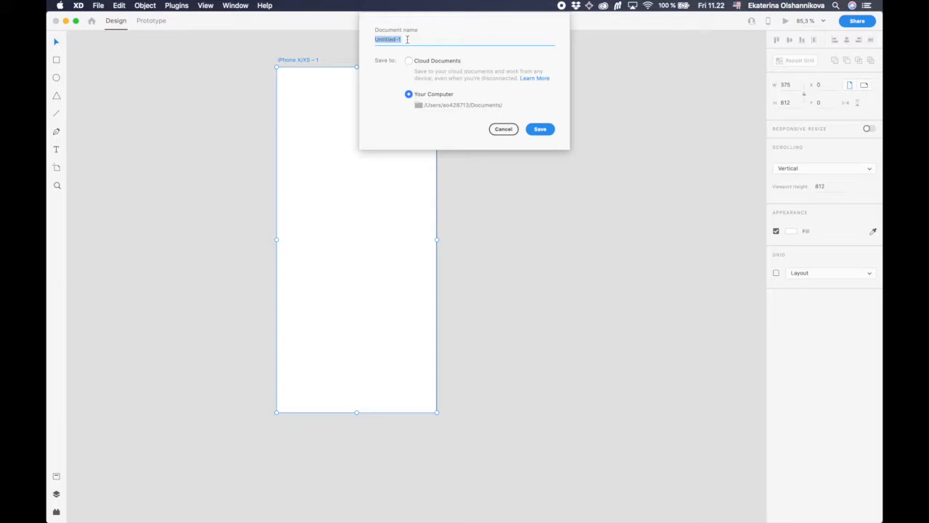
text(Tutorial)
Create a folder named Tutorial inside Documents and save the document there.
click(430, 105)
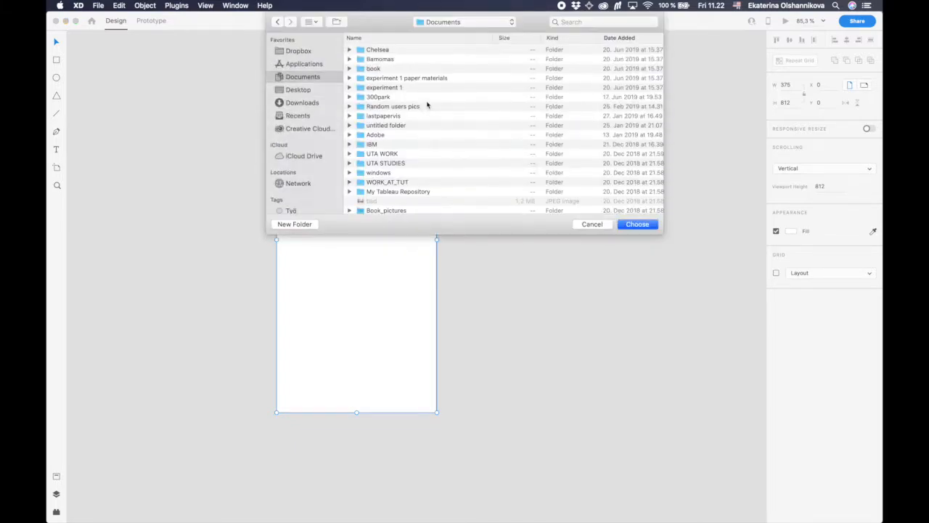
scroll(379, 150, down, 2)
click(305, 224)
text(Tutorial)
click(516, 184)
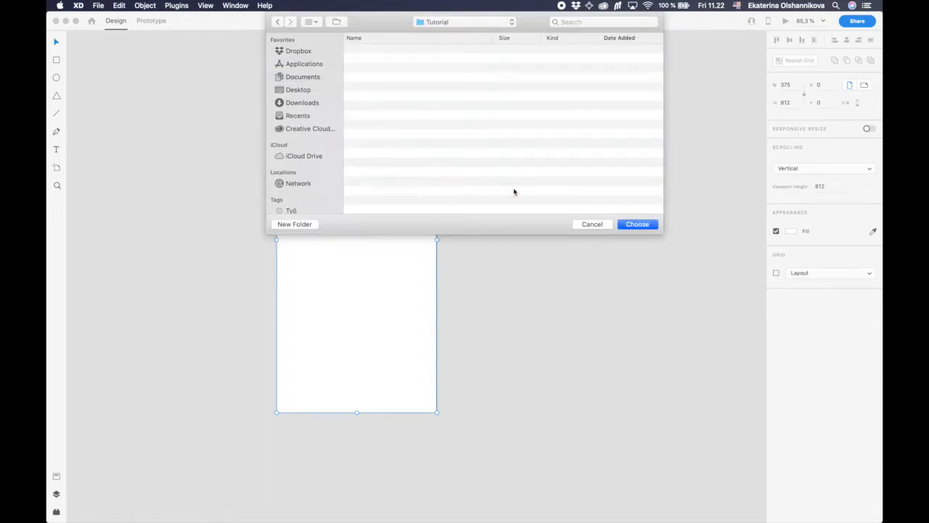
click(639, 225)
click(540, 129)
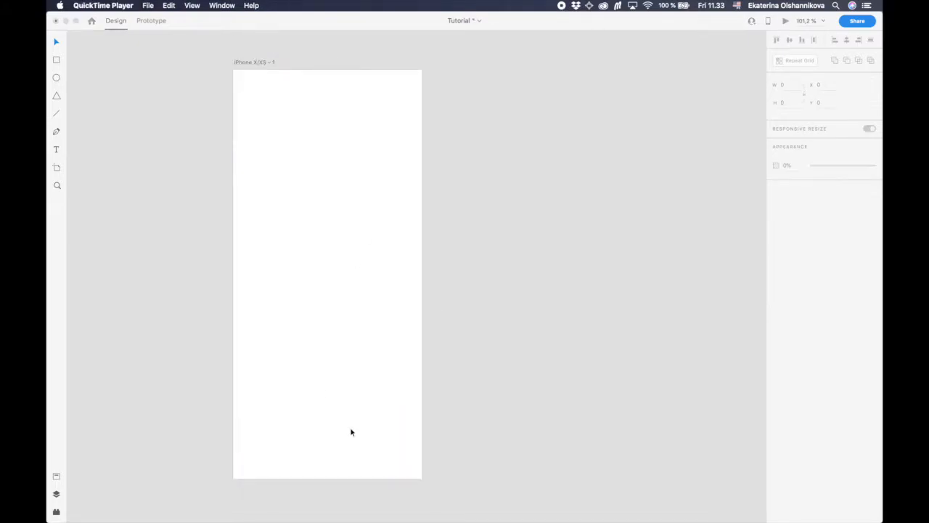
right_click(465, 280)
click(436, 285)
click(469, 271)
Draw a wide rectangle of about 3049 by 811 px above the iPhone artboard, extending mostly to its left.
scroll(469, 270, down, 1)
scroll(468, 272, down, 5)
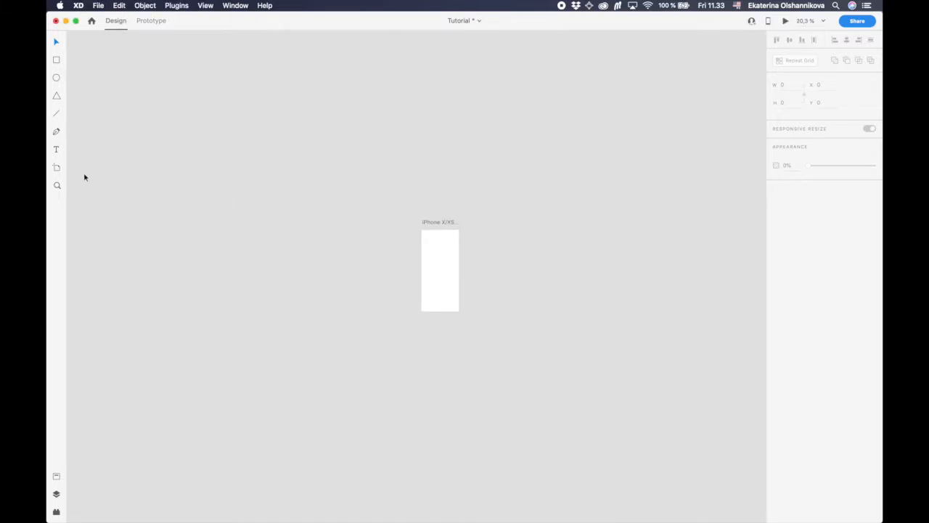
click(56, 61)
mouse_move(178, 76)
mouse_down()
mouse_move(310, 182)
mouse_move(491, 181)
mouse_move(474, 181)
mouse_move(495, 154)
mouse_move(486, 156)
mouse_up()
Fill the wide rectangle with the image sketch.JPG from the Tutorial folder in Finder.
mouse_move(441, 517)
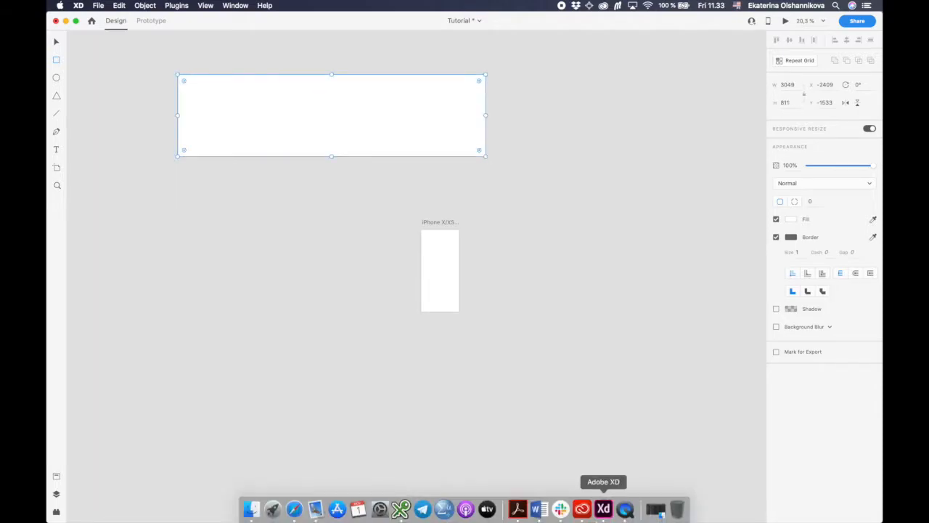
click(253, 515)
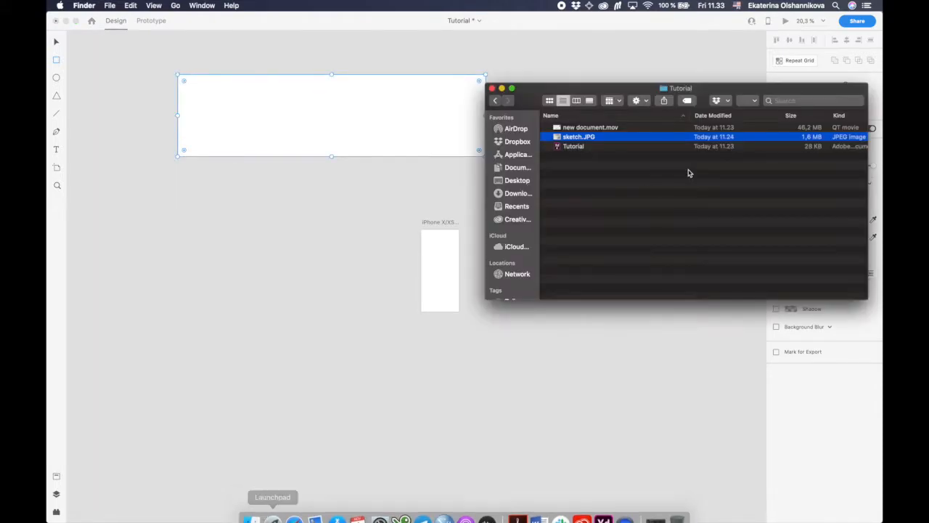
mouse_move(570, 140)
mouse_down()
mouse_move(477, 141)
mouse_move(337, 109)
mouse_up()
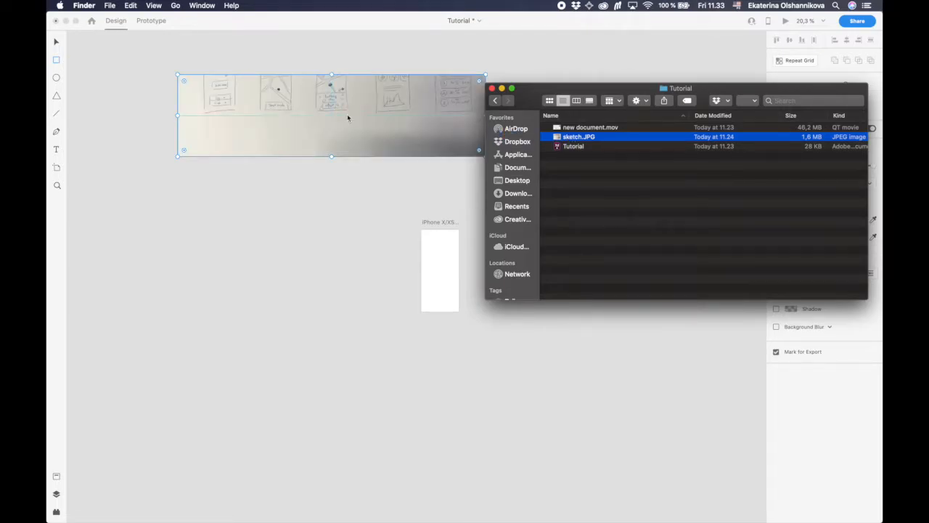
click(349, 118)
Enlarge and reposition the sketch photo inside its rectangle so that all five hand-drawn screens and their titles fit the frame.
click(56, 44)
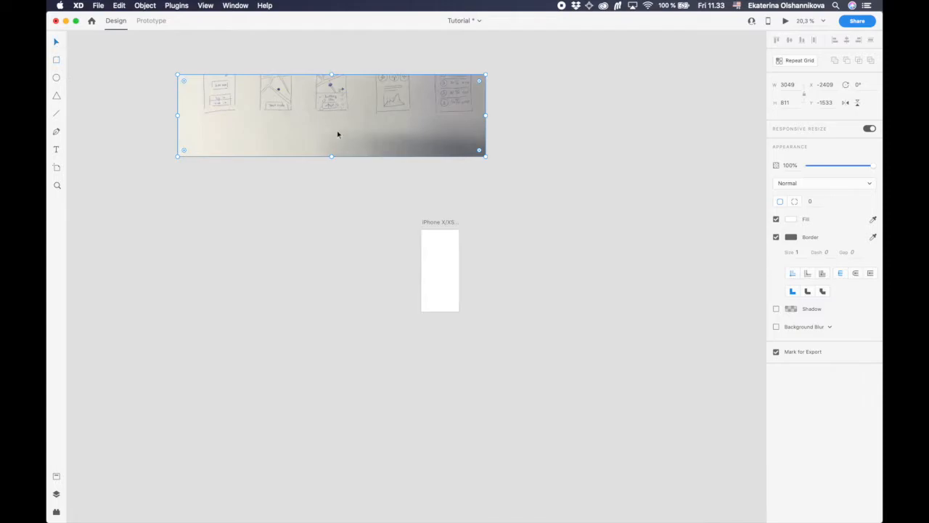
double_click(371, 125)
drag(372, 114, 373, 138)
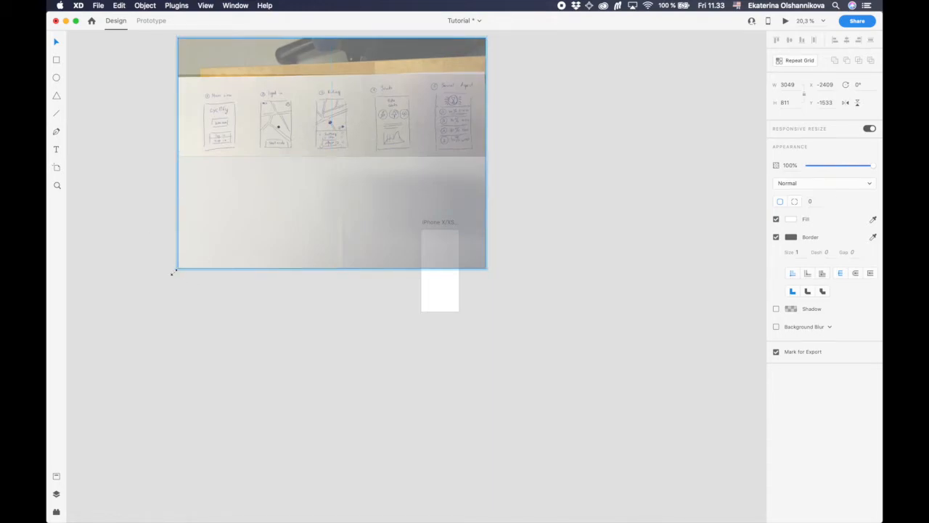
drag(178, 268, 161, 281)
drag(161, 38, 155, 108)
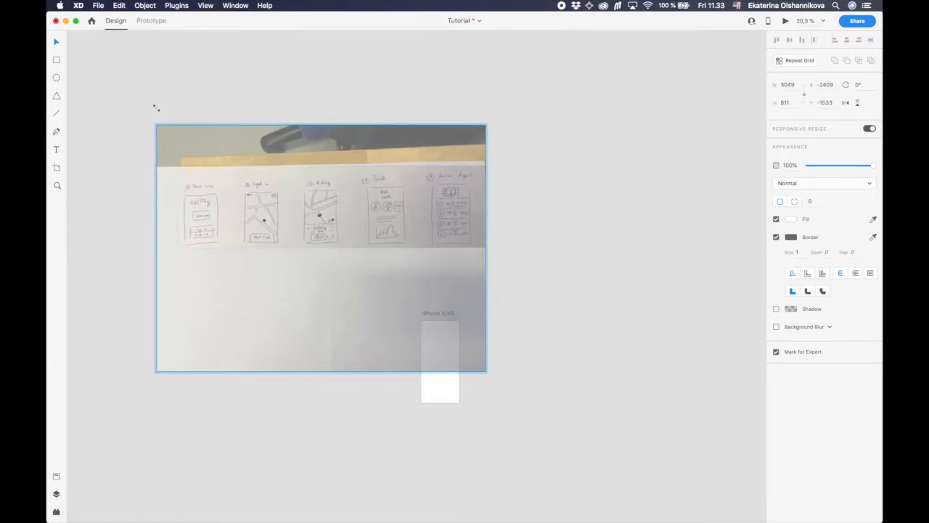
drag(380, 221, 379, 211)
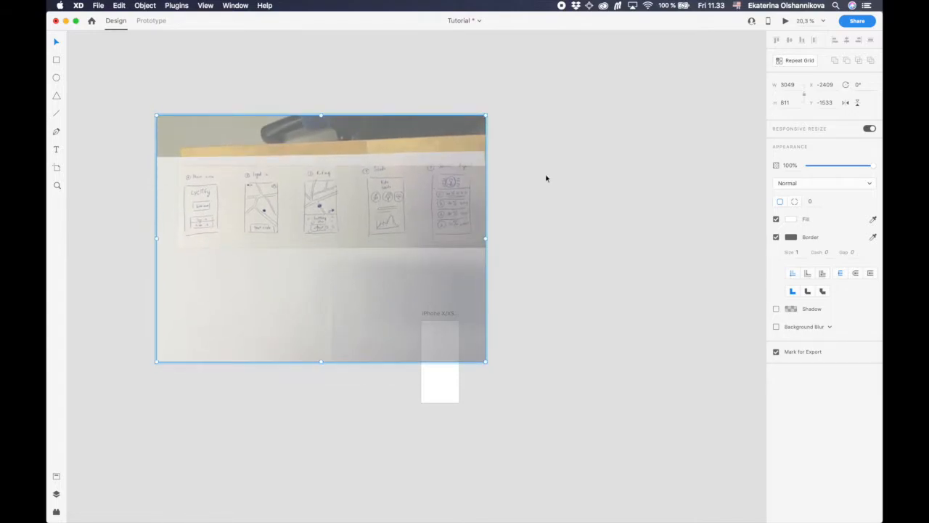
drag(444, 204, 442, 214)
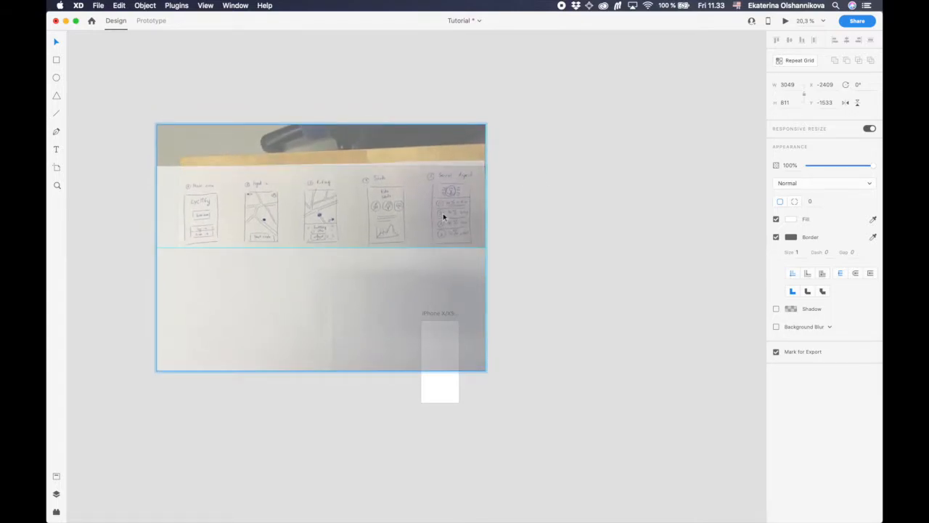
click(560, 194)
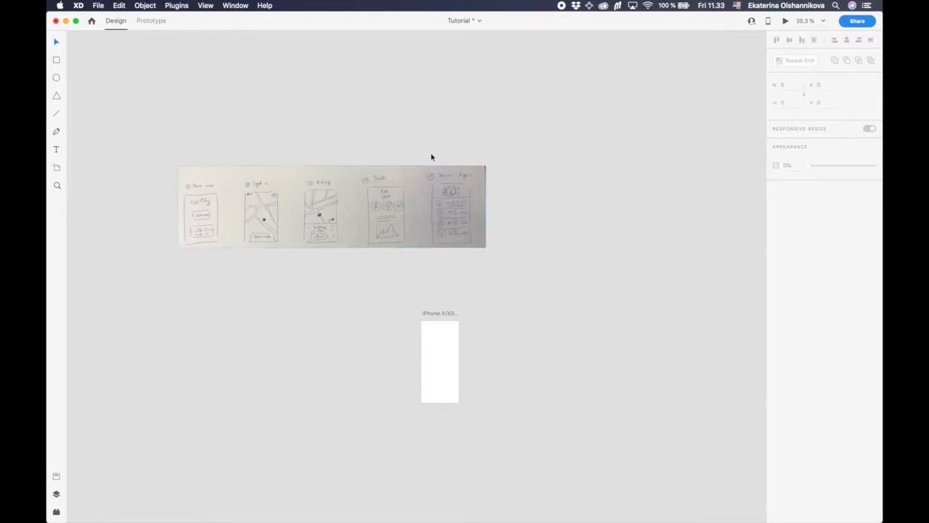
Rename the iPhone X/XS artboard as Main view.
scroll(402, 255, up, 3)
scroll(401, 255, up, 4)
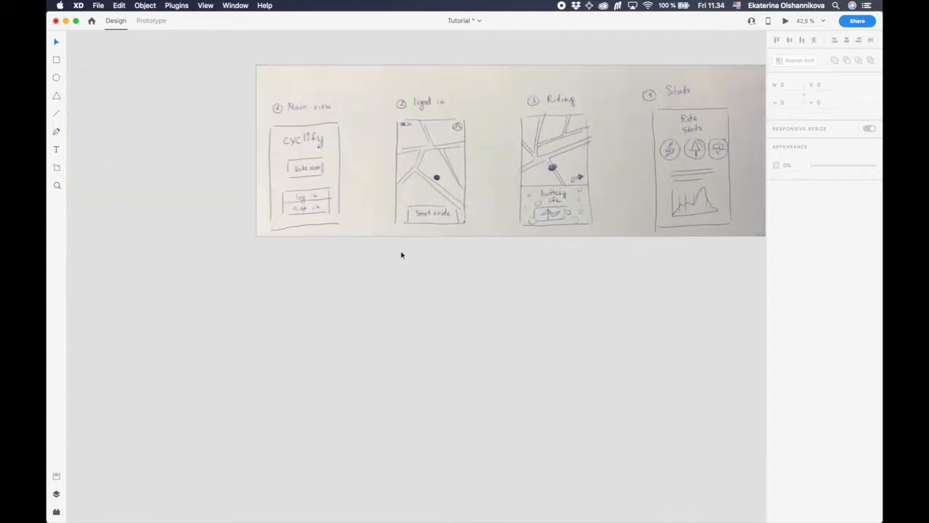
scroll(400, 253, right, 5)
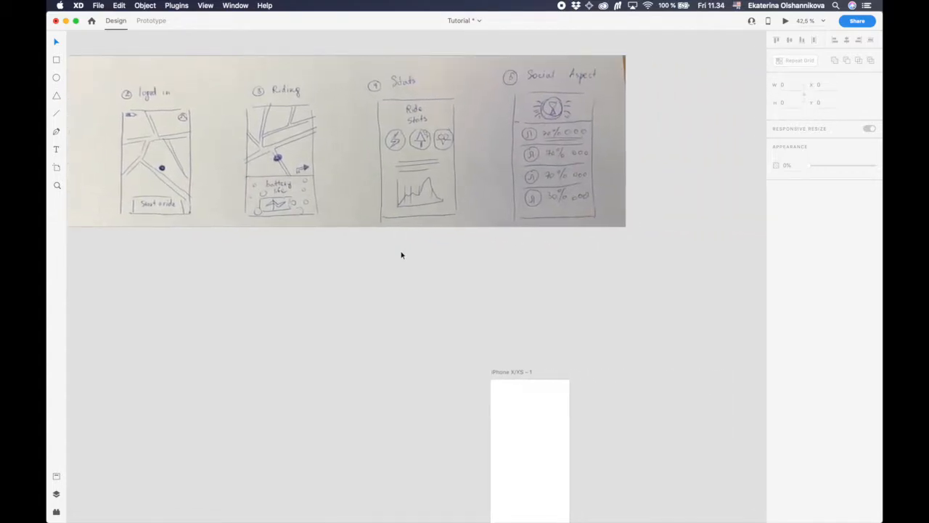
scroll(400, 253, down, 3)
click(459, 321)
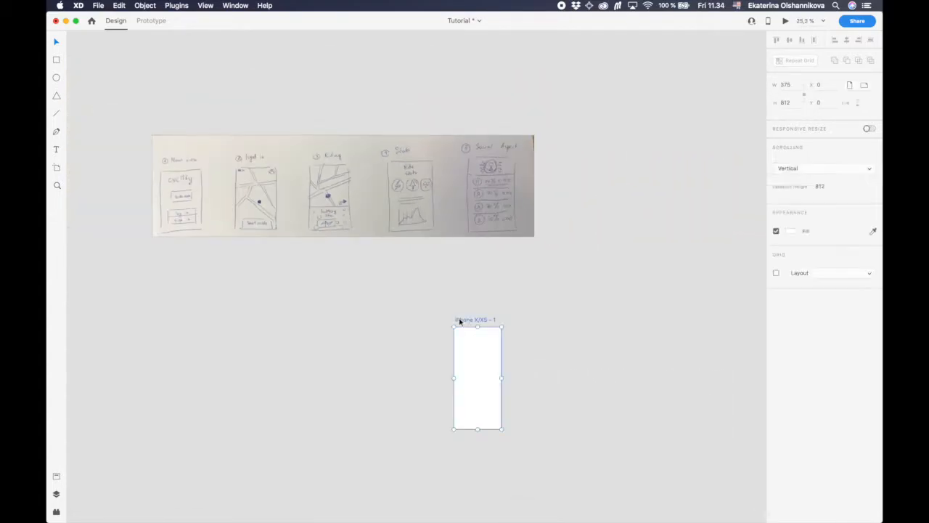
scroll(550, 347, up, 3)
scroll(549, 345, down, 5)
scroll(508, 291, up, 1)
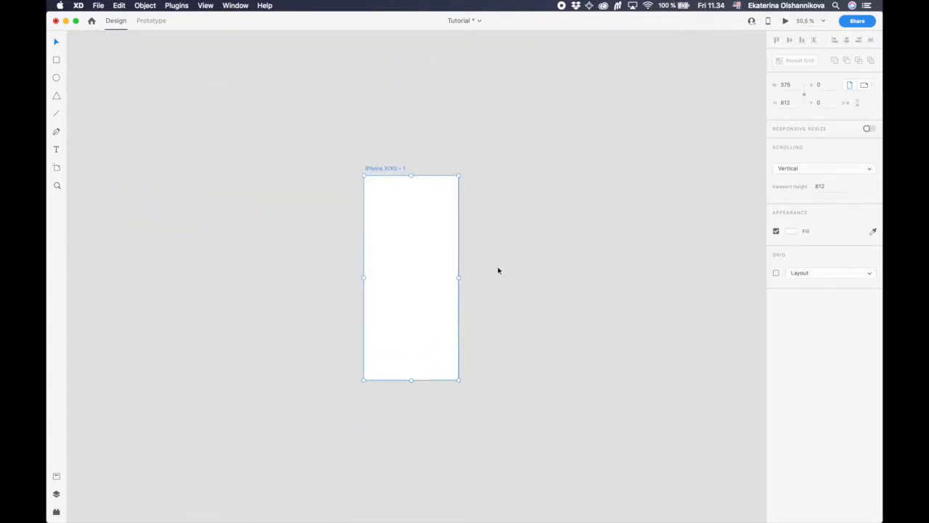
double_click(375, 172)
text(Main vi)
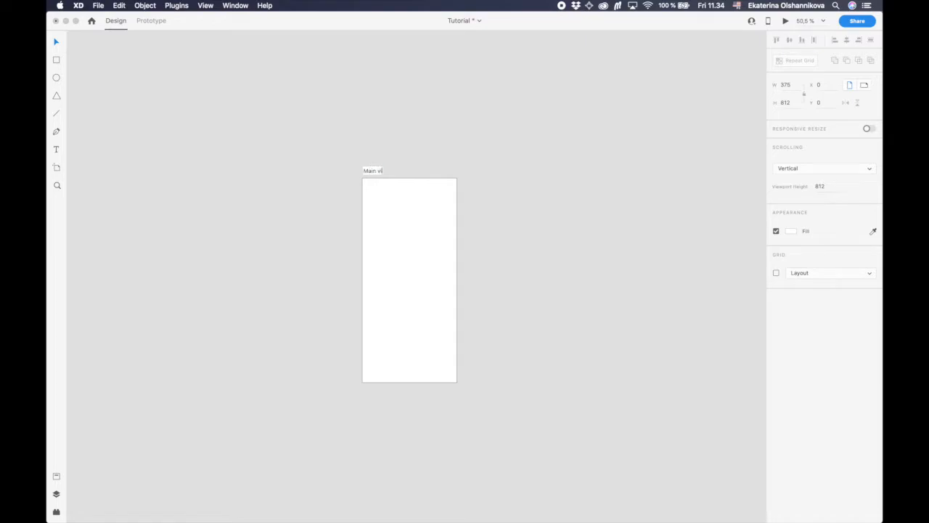
key(Return)
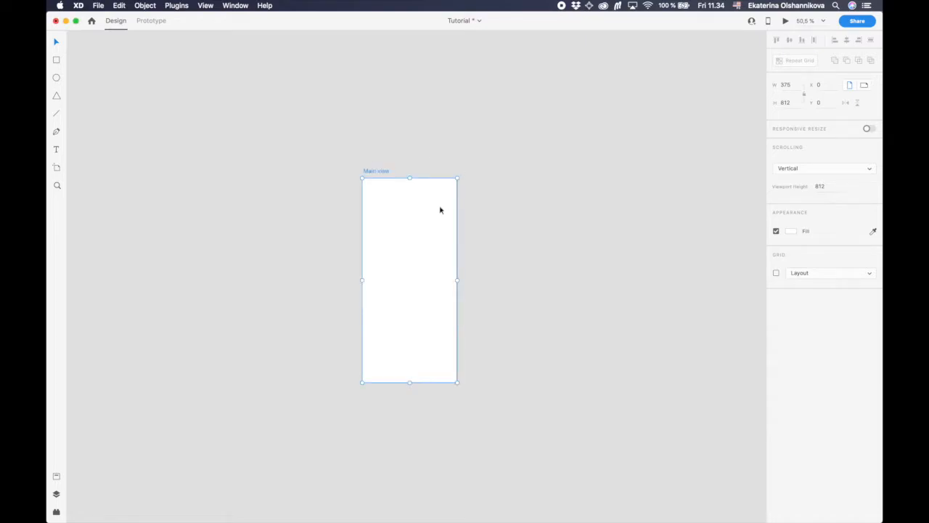
Move the Main view artboard directly beneath the first sketch, aligned with the photo's left edge at about X -2409, Y -612.
scroll(440, 209, down, 3)
scroll(407, 188, down, 3)
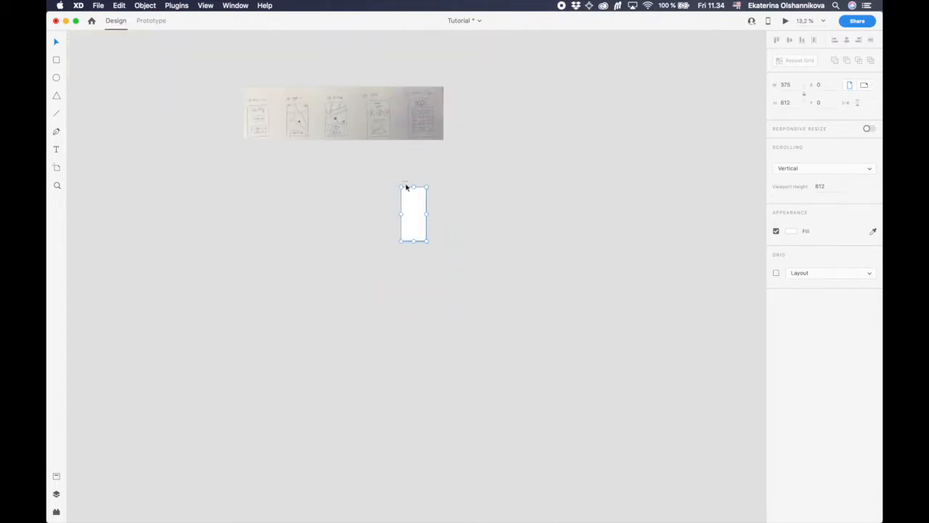
mouse_move(407, 187)
mouse_down()
mouse_move(318, 183)
mouse_move(225, 143)
mouse_move(247, 146)
mouse_up()
scroll(248, 145, up, 5)
scroll(248, 146, up, 3)
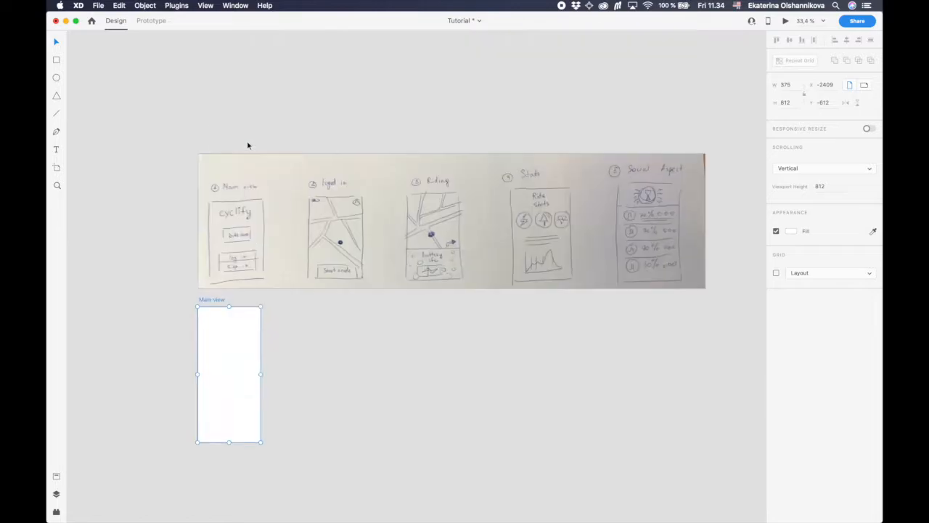
Turn on Responsive Resize for the Main view artboard.
scroll(247, 146, down, 5)
scroll(247, 146, up, 3)
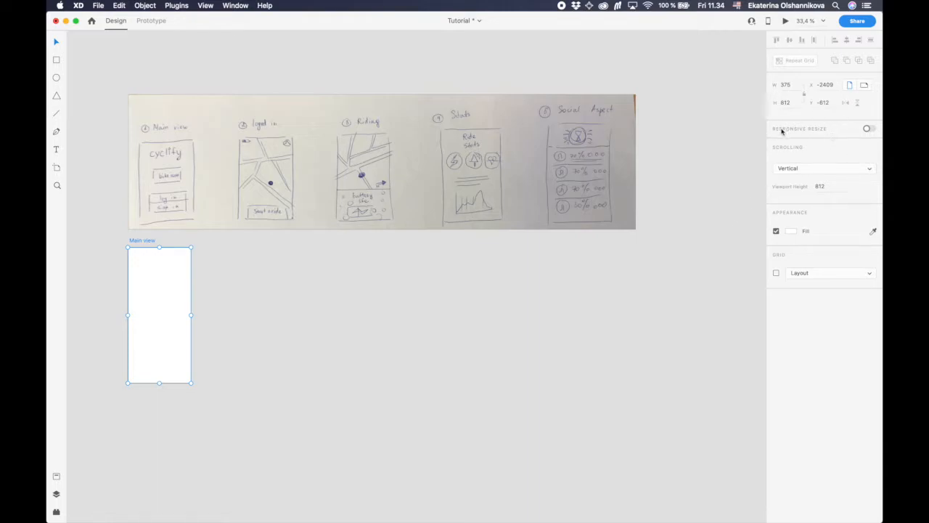
click(868, 129)
Make four copies of the Main view artboard and space them in a row, one under each remaining sketch.
drag(132, 243, 348, 243)
key(super+d)
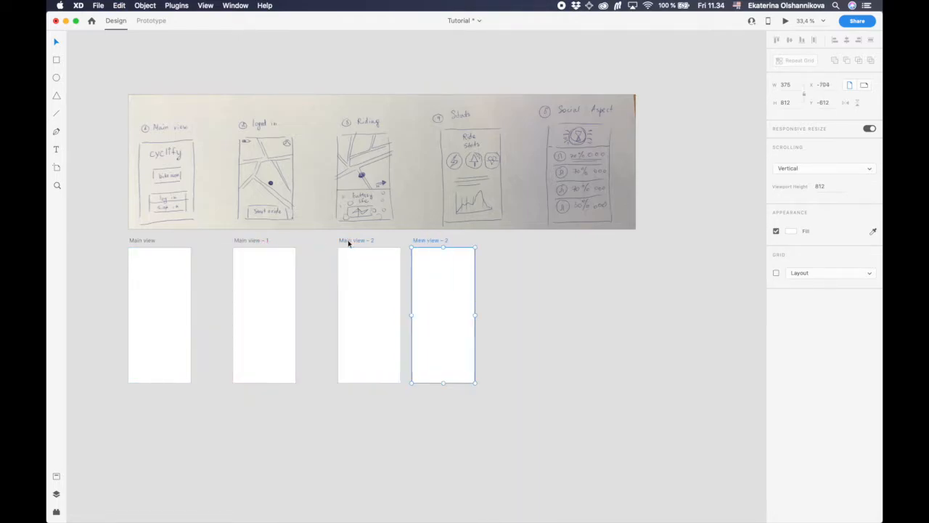
key(super+d)
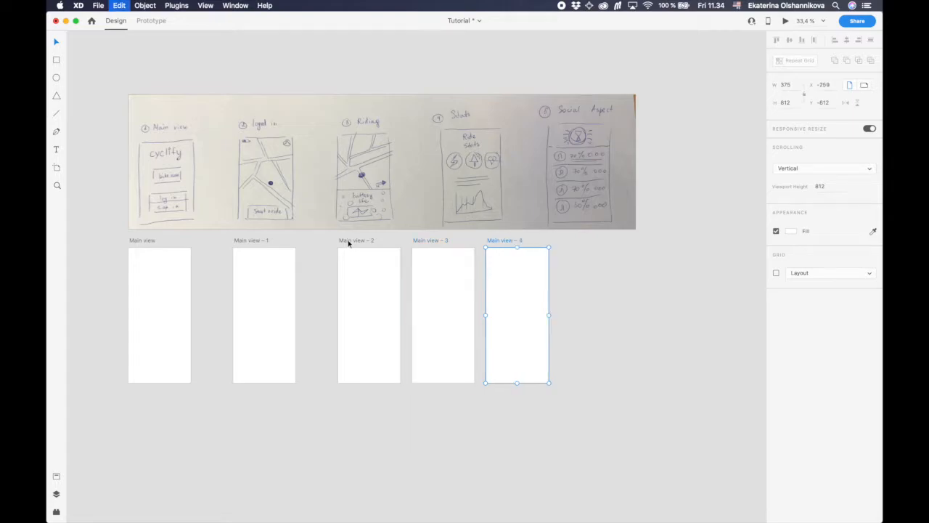
drag(499, 243, 564, 243)
drag(428, 242, 459, 243)
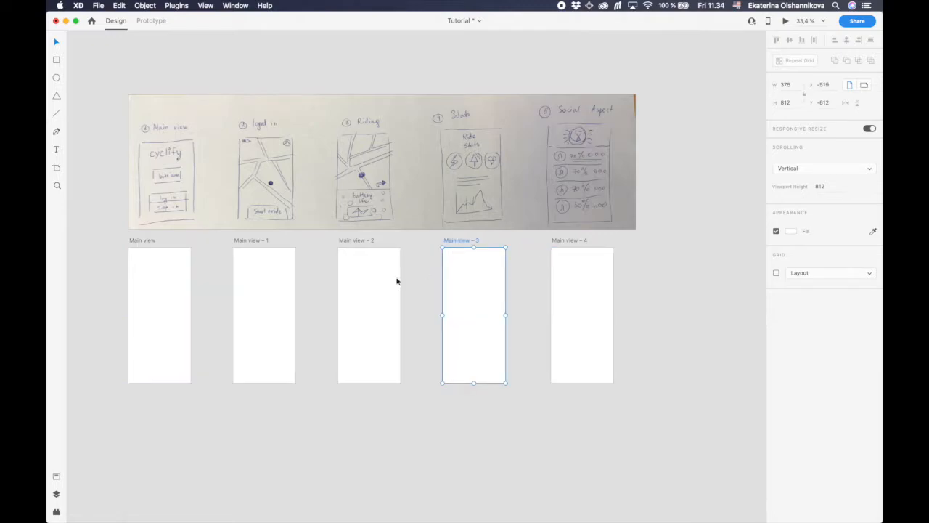
Rename the second artboard in the row as Logged In.
double_click(245, 240)
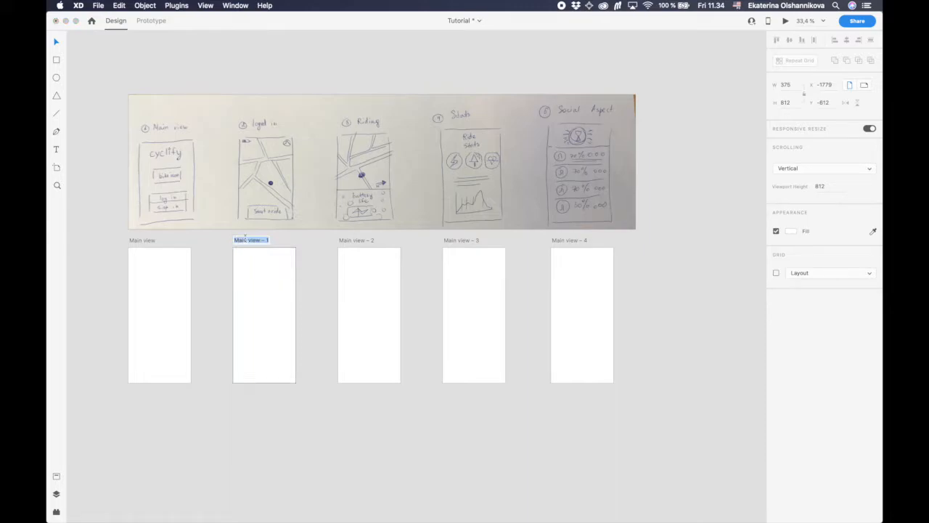
text(Logged In)
key(Return)
double_click(349, 241)
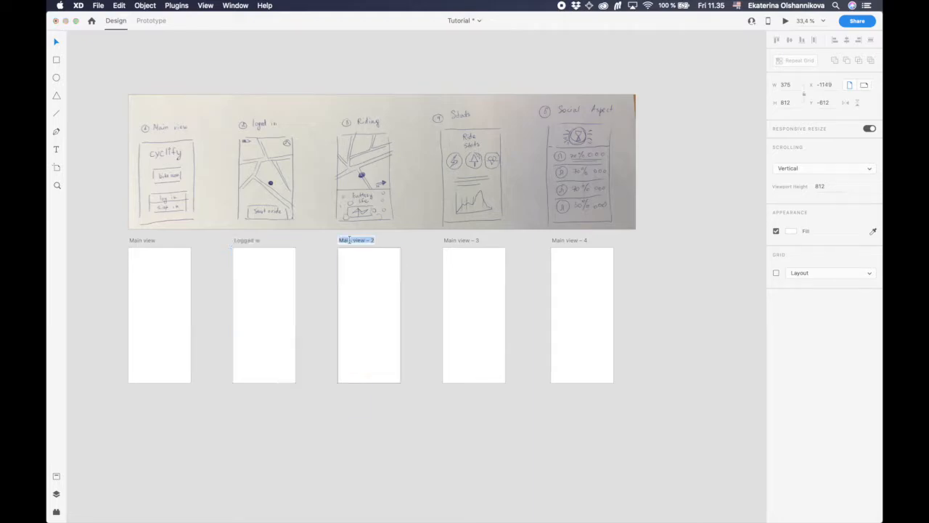
text(Riding)
key(Escape)
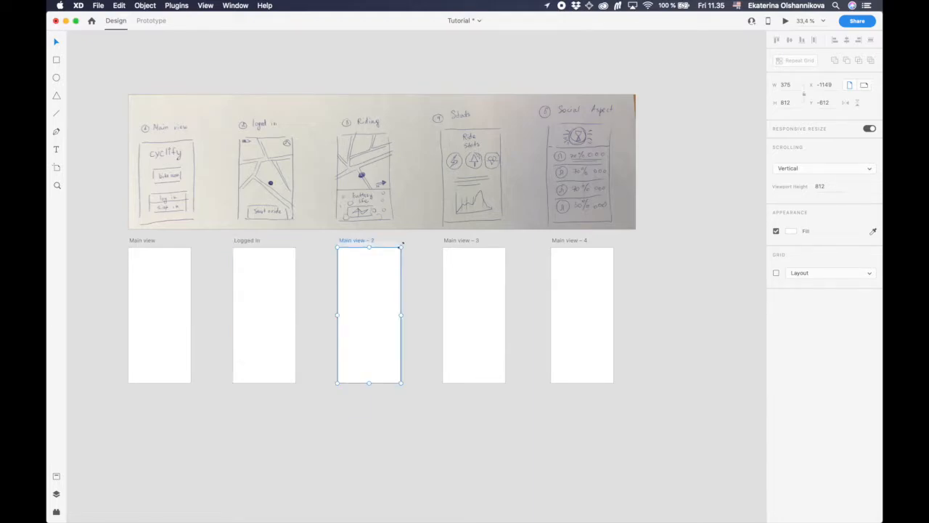
Rename the third artboard in the row as Riding.
double_click(363, 244)
text(Rid)
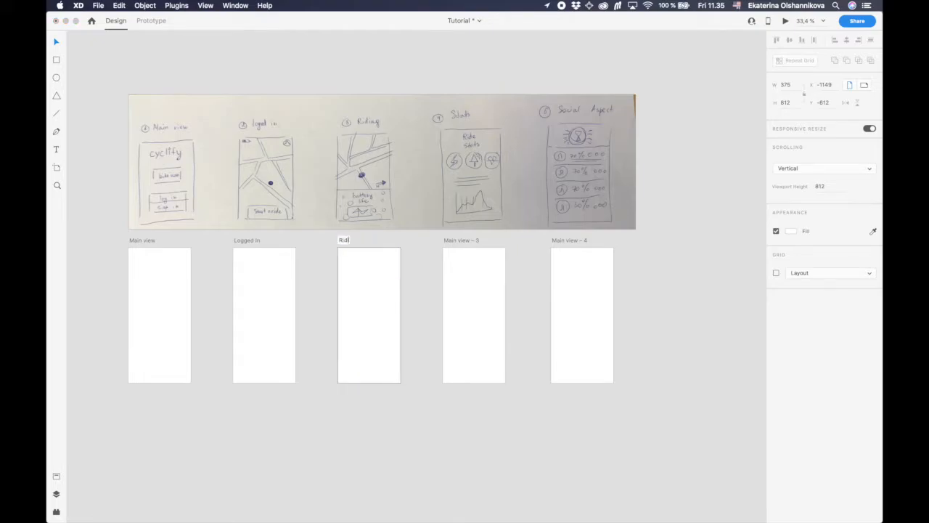
text(ing)
key(Return)
Rename the fourth artboard in the row as Stats.
click(450, 243)
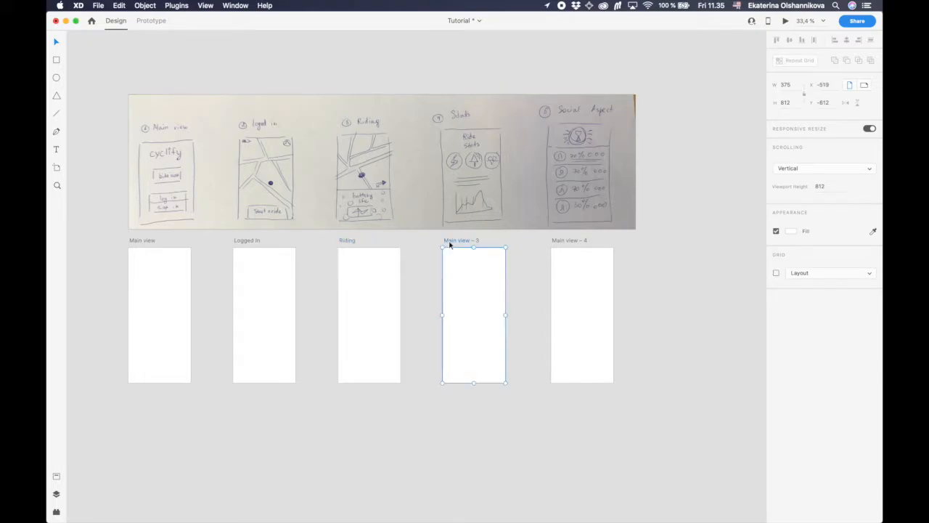
double_click(451, 240)
text(Stats)
key(Return)
Rename the fifth artboard in the row as Social.
click(558, 241)
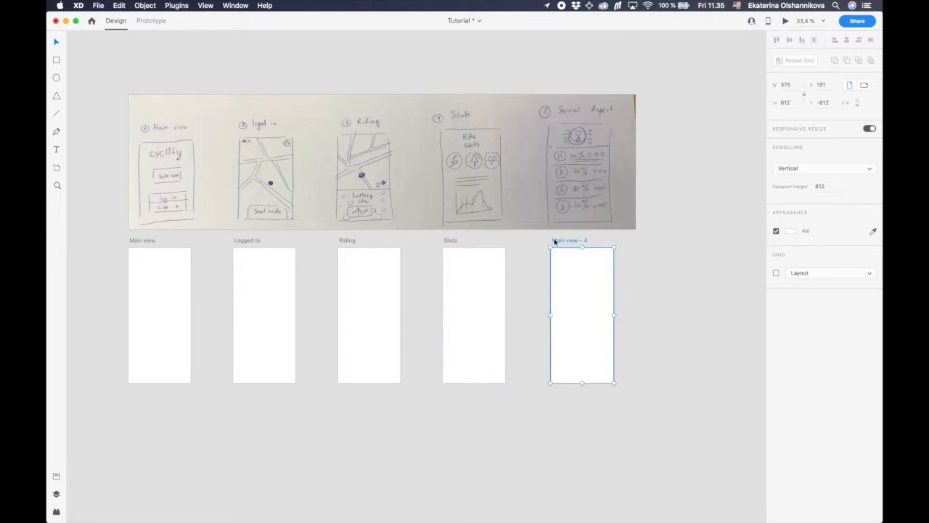
double_click(560, 241)
text(Social)
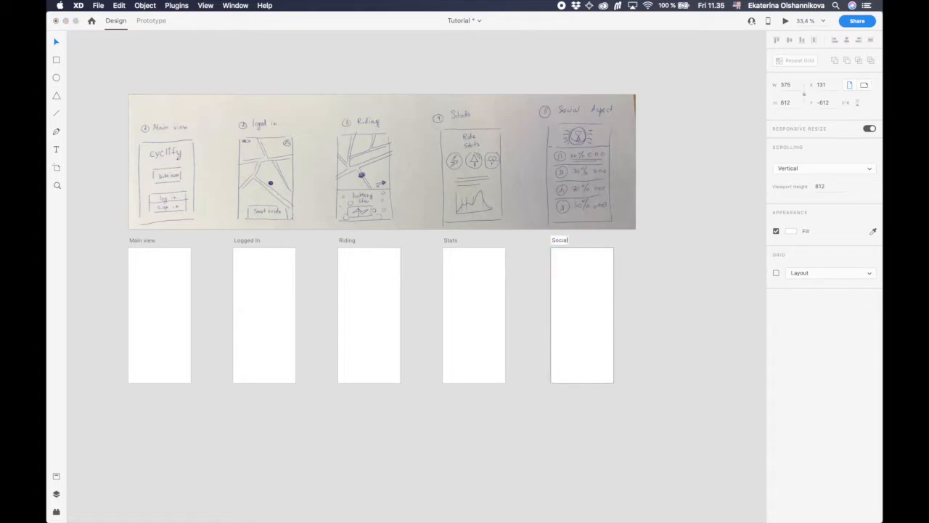
key(Return)
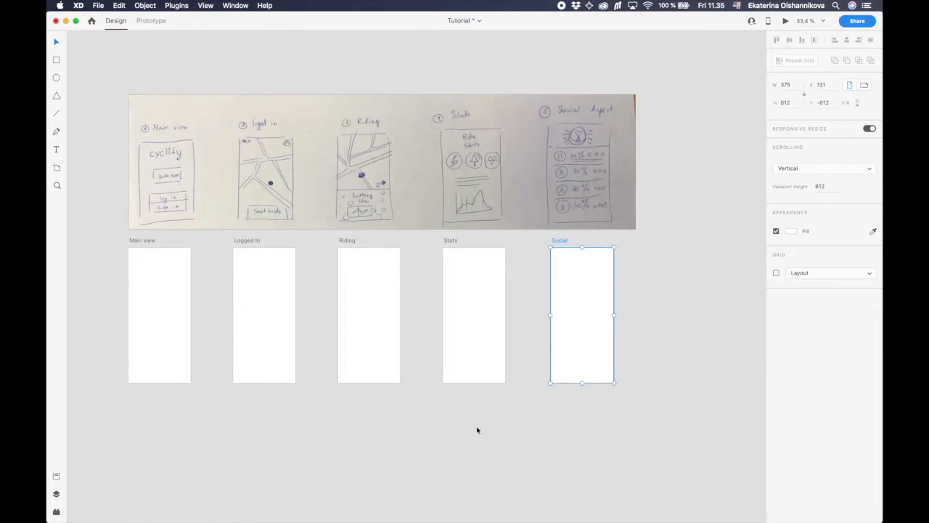
click(445, 439)
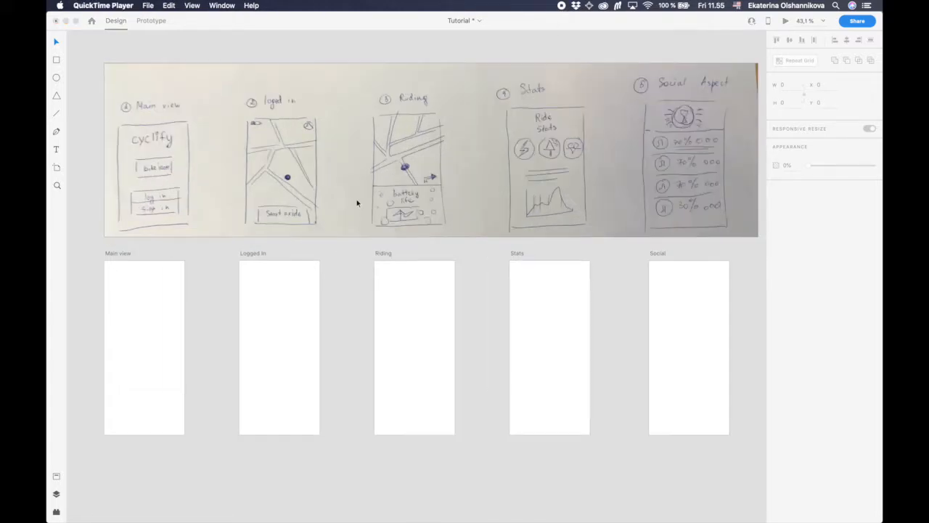
Switch to Finder and import iPhone X – Main.svg from the Tutorial folder onto the Main view artboard.
click(476, 423)
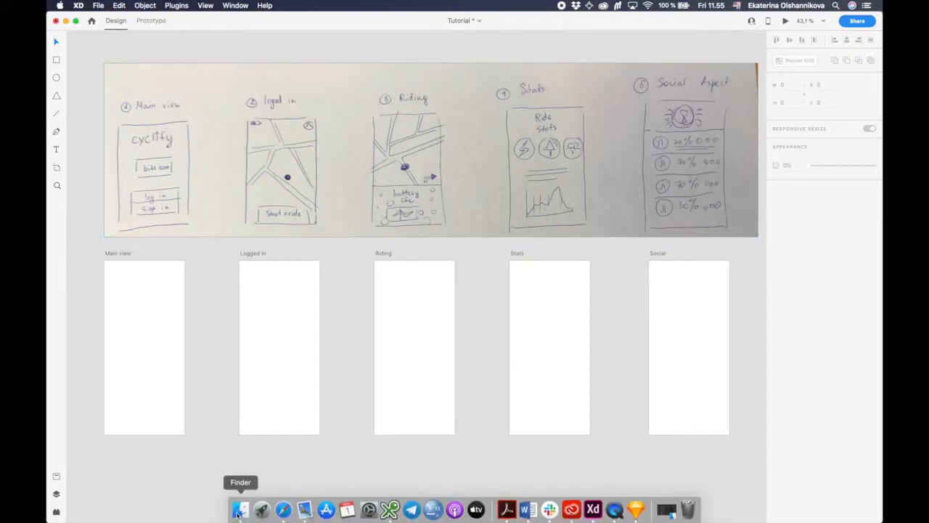
click(239, 508)
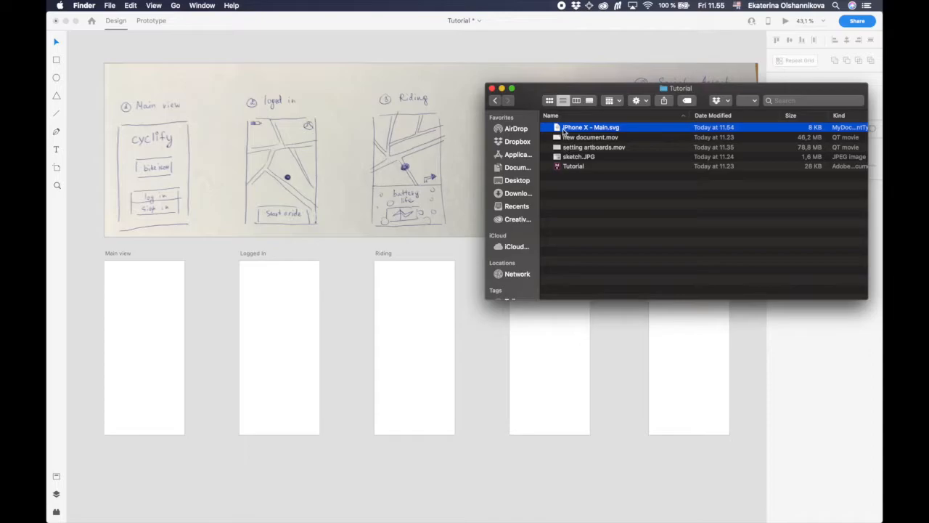
drag(549, 129, 144, 268)
click(167, 332)
click(206, 319)
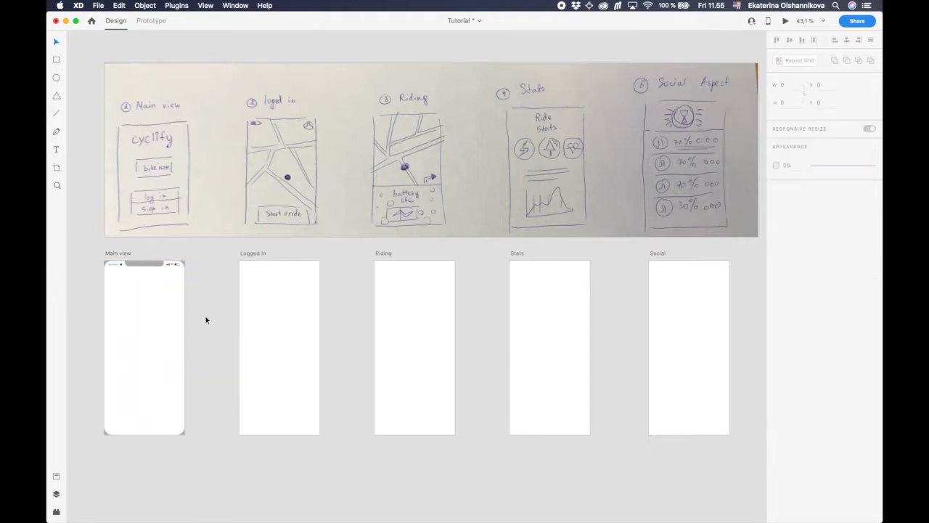
Copy the iPhone X frame from Main view onto the Logged In, Riding, Stats and Social artboards.
scroll(205, 319, left, 5)
scroll(231, 371, up, 5)
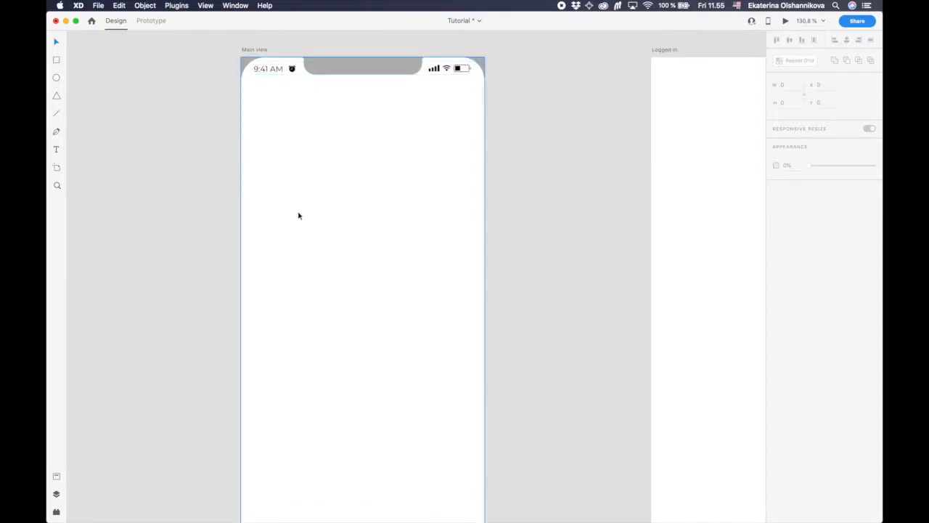
scroll(298, 213, down, 5)
click(353, 152)
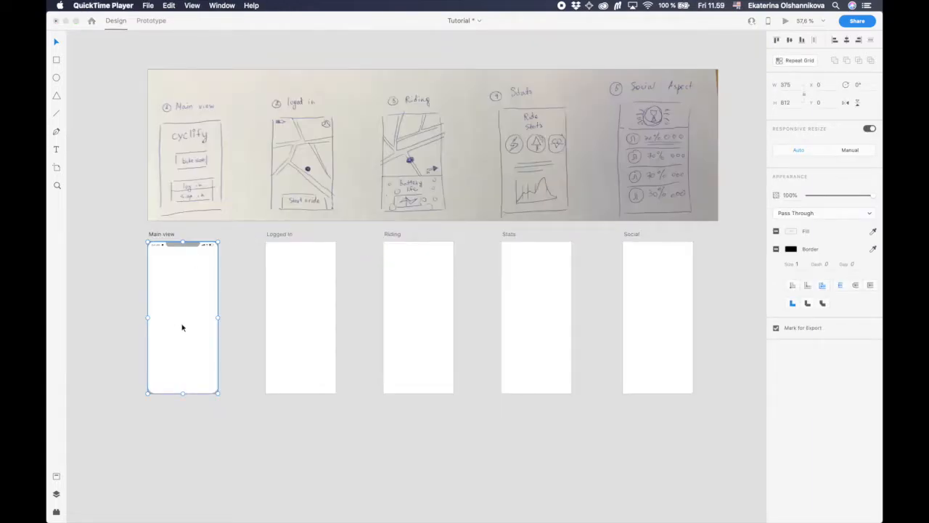
click(240, 305)
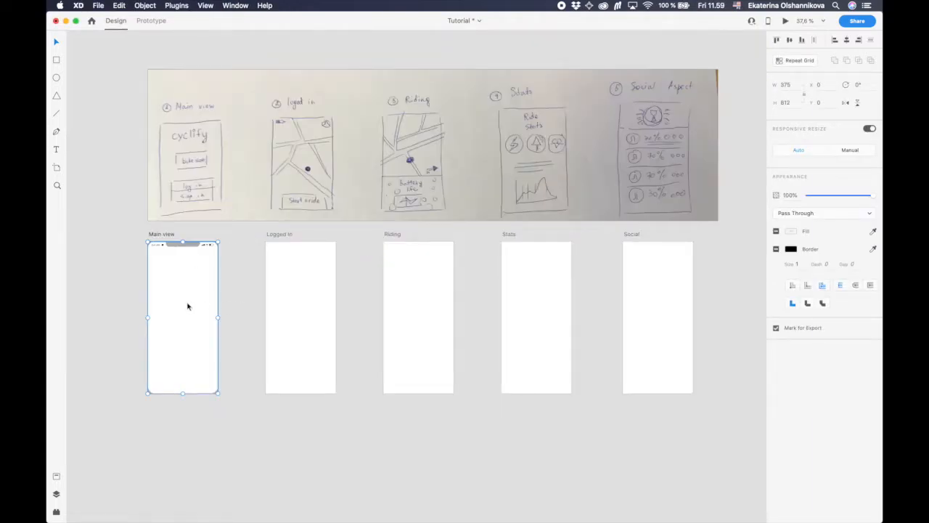
drag(175, 301, 298, 300)
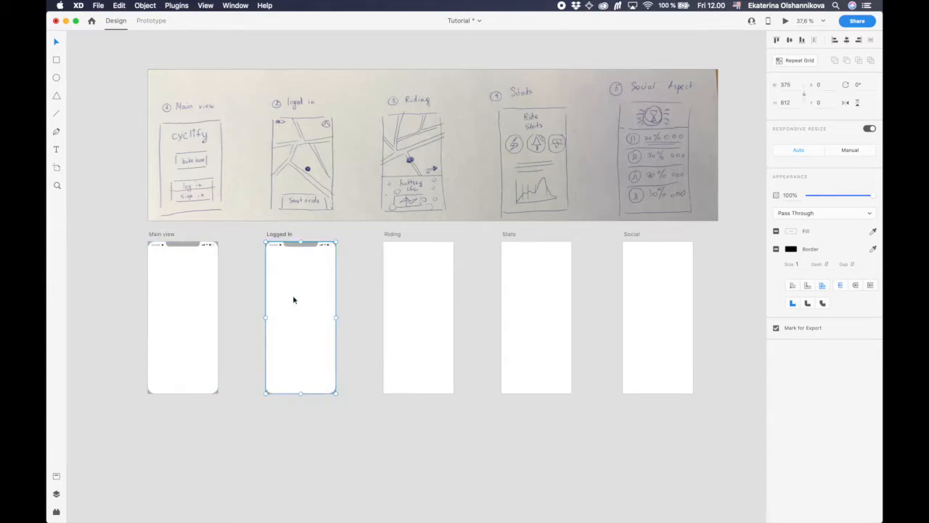
click(733, 120)
drag(318, 292, 415, 292)
drag(416, 292, 663, 304)
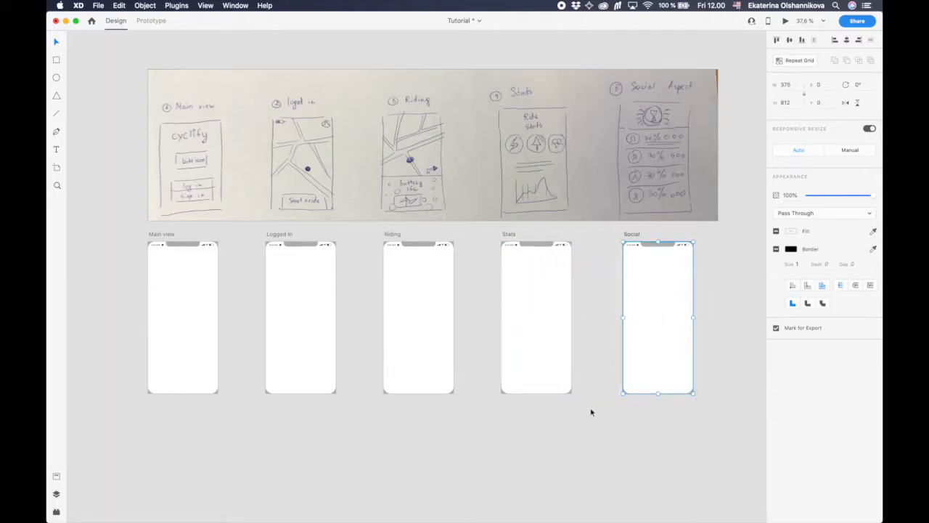
click(604, 430)
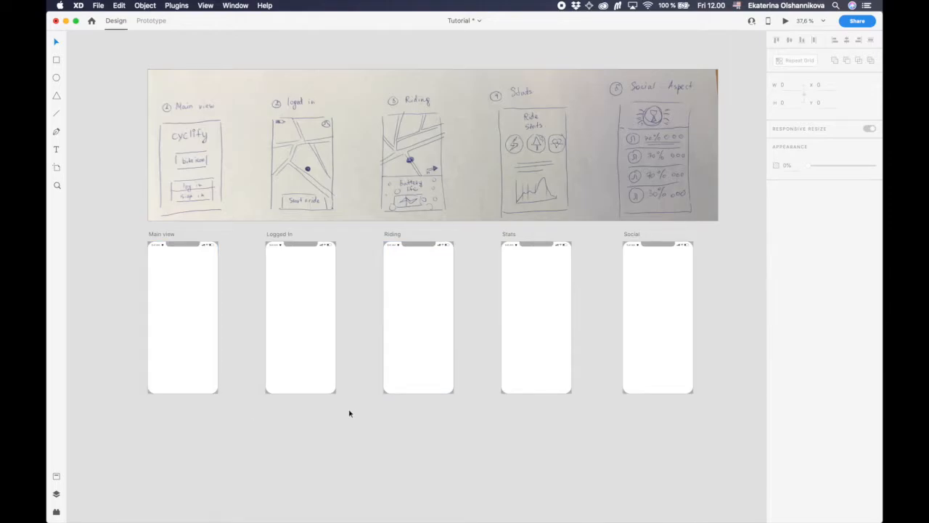
scroll(186, 386, up, 5)
scroll(188, 382, left, 3)
scroll(187, 382, up, 3)
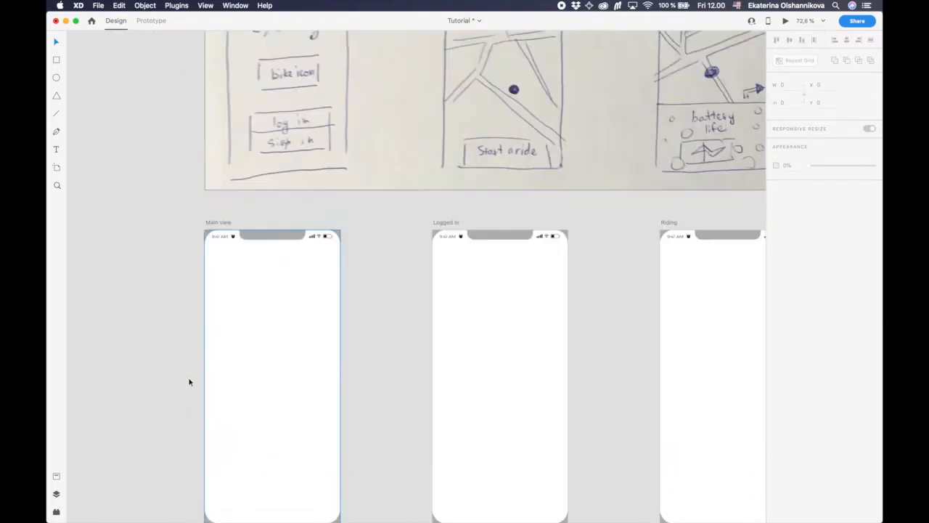
scroll(187, 383, down, 1)
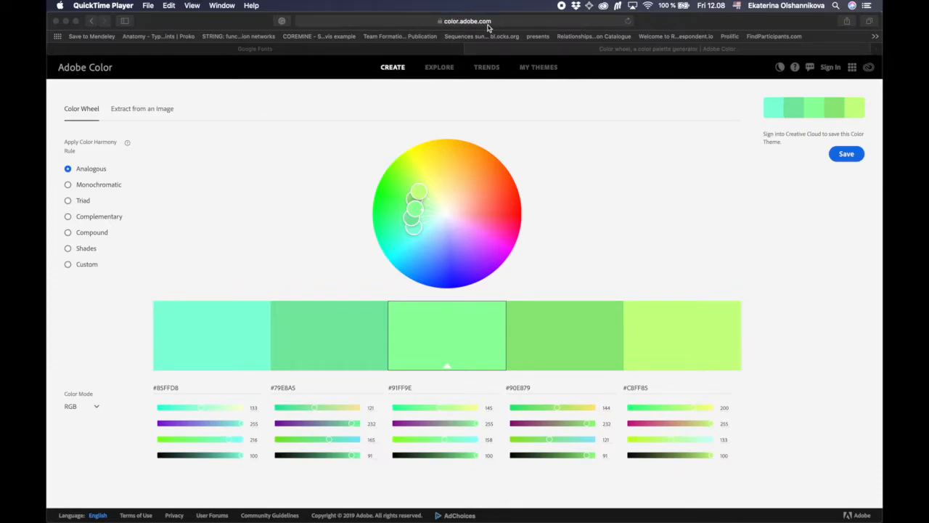
Switch to Adobe Color, spread the Analogous colours around the wheel, and try the Monochromatic and Triad rules with moved colour markers.
drag(421, 194, 476, 174)
mouse_move(424, 241)
mouse_down()
mouse_move(438, 265)
mouse_move(423, 255)
mouse_up()
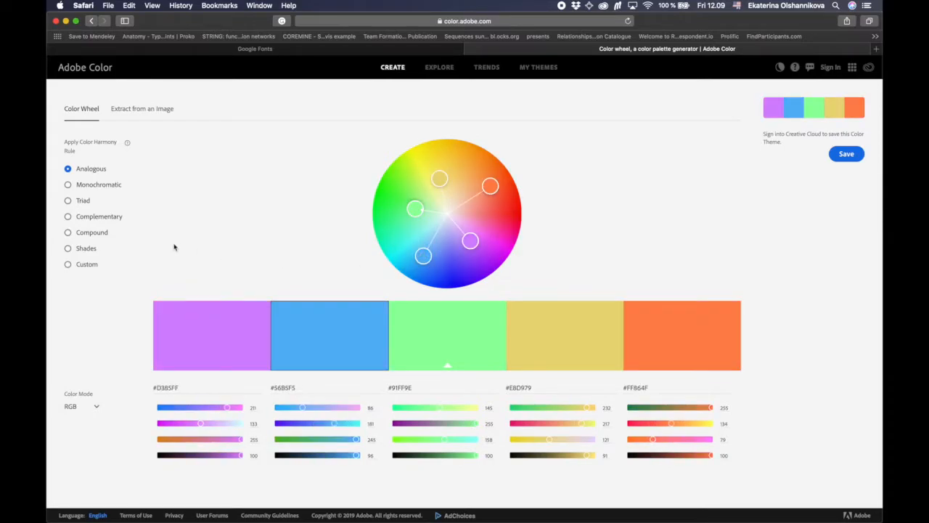
click(68, 186)
click(68, 202)
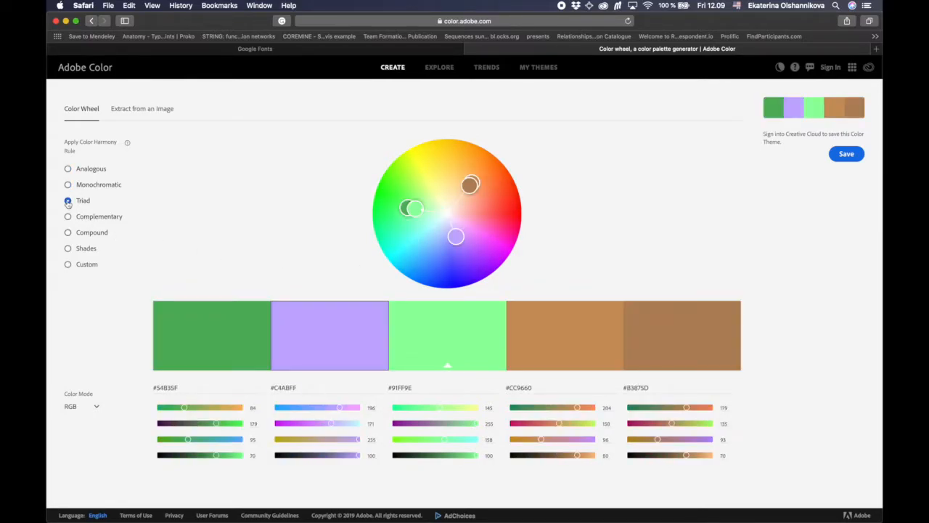
drag(470, 186, 486, 230)
mouse_move(441, 175)
mouse_down()
mouse_move(498, 176)
mouse_move(436, 205)
mouse_move(456, 227)
mouse_move(407, 243)
mouse_move(407, 229)
mouse_move(390, 244)
mouse_move(400, 234)
mouse_move(449, 247)
mouse_move(450, 216)
mouse_move(412, 258)
mouse_move(455, 243)
mouse_move(423, 218)
mouse_move(441, 186)
mouse_up()
Try the Complementary, Compound, Shades and Custom harmony rules one after another on the colour wheel.
click(72, 217)
click(80, 233)
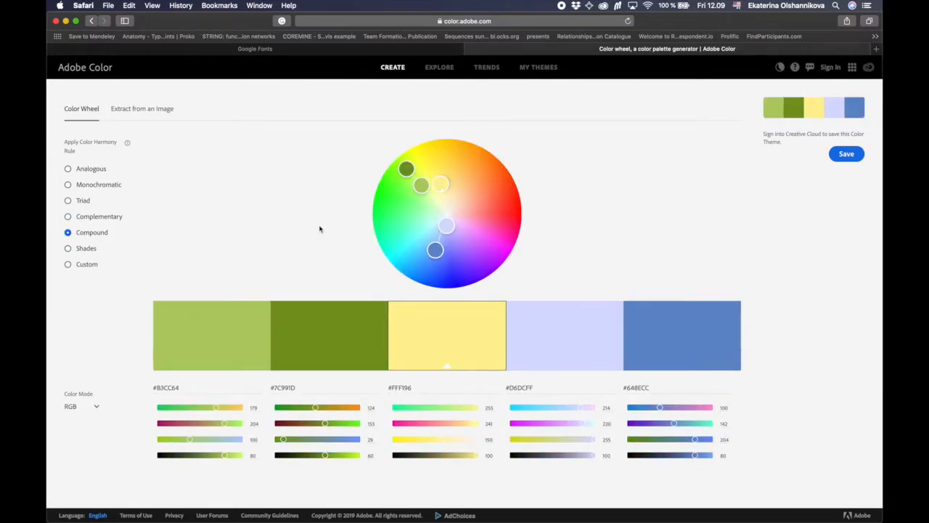
click(69, 249)
click(70, 267)
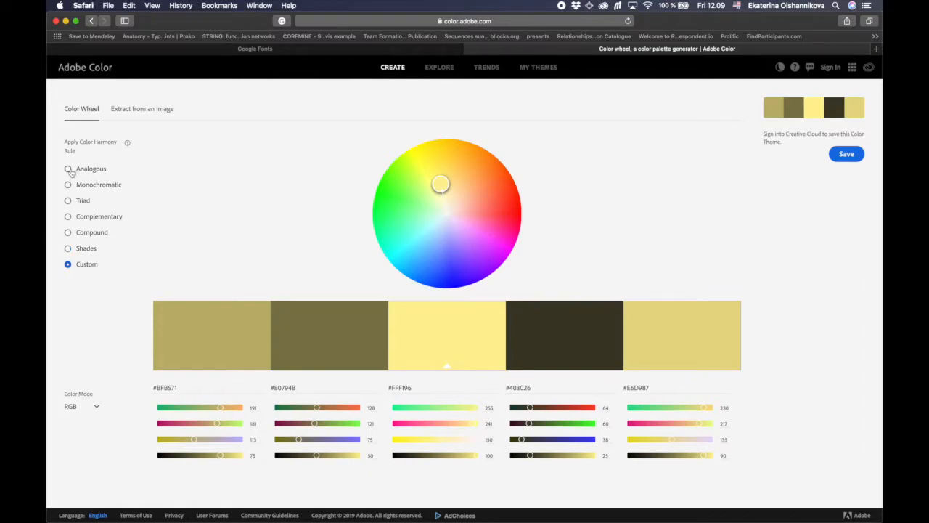
Look at the image-based colour extraction page and browse the community palettes in Explore.
click(159, 118)
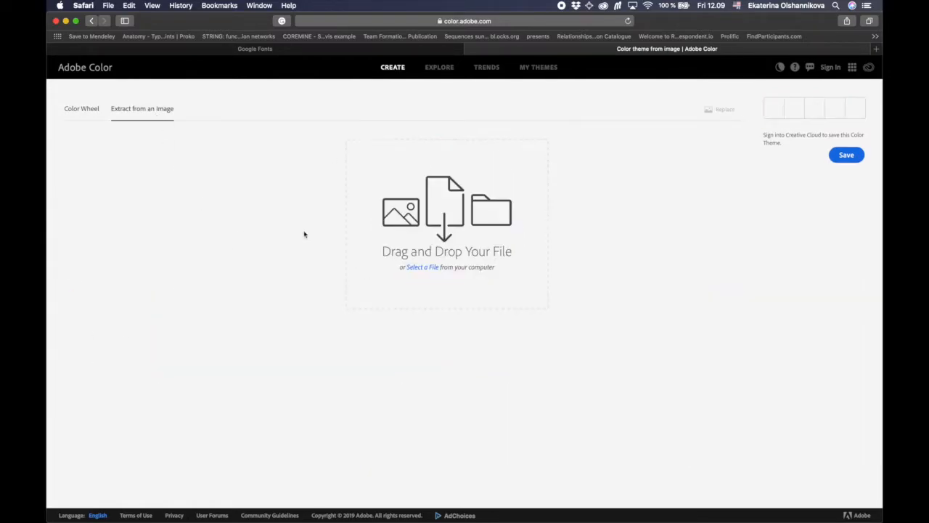
click(84, 113)
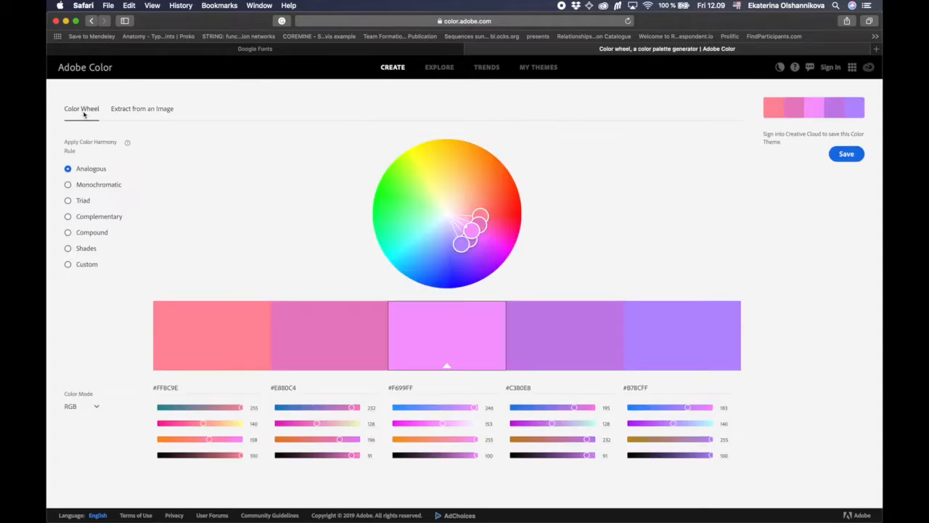
click(440, 66)
scroll(366, 268, down, 10)
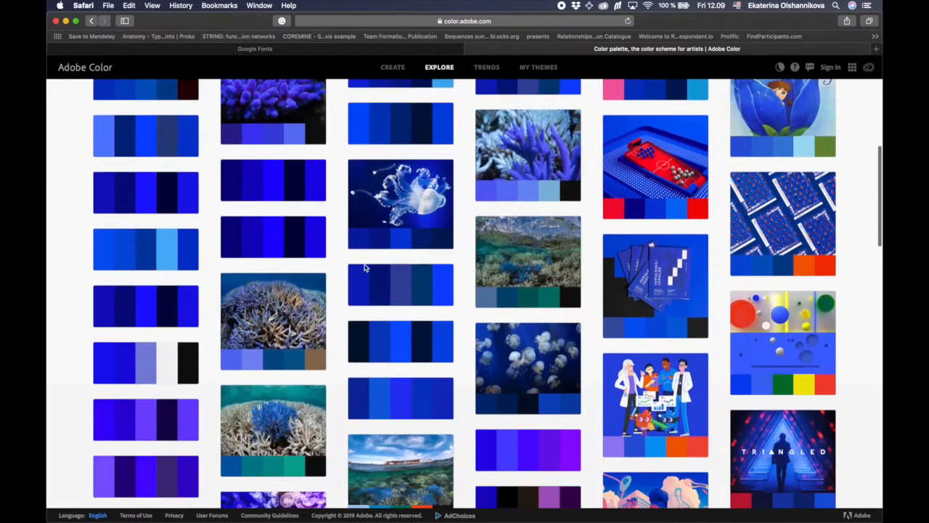
scroll(365, 266, up, 10)
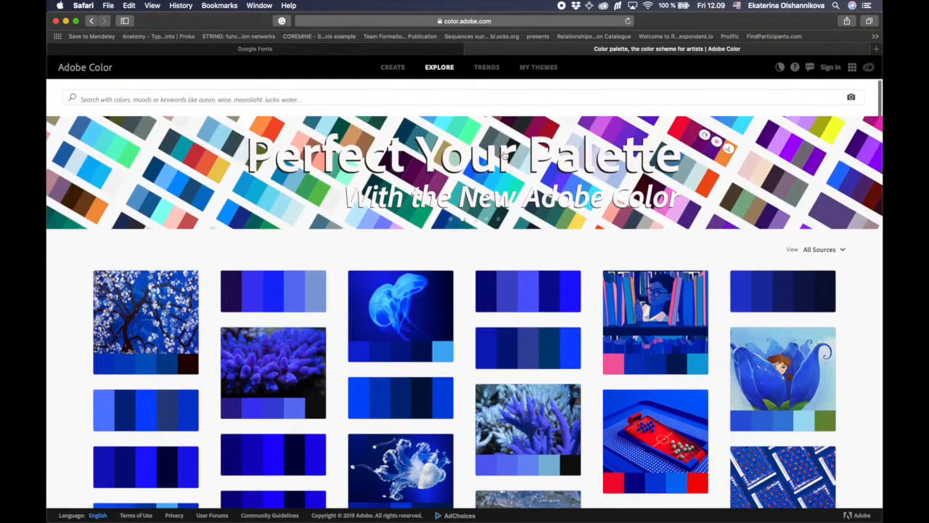
Browse the colour trend palettes by category, from Fashion and Graphic Design down to Flavour and Travel.
click(487, 67)
scroll(464, 254, down, 3)
scroll(472, 198, down, 2)
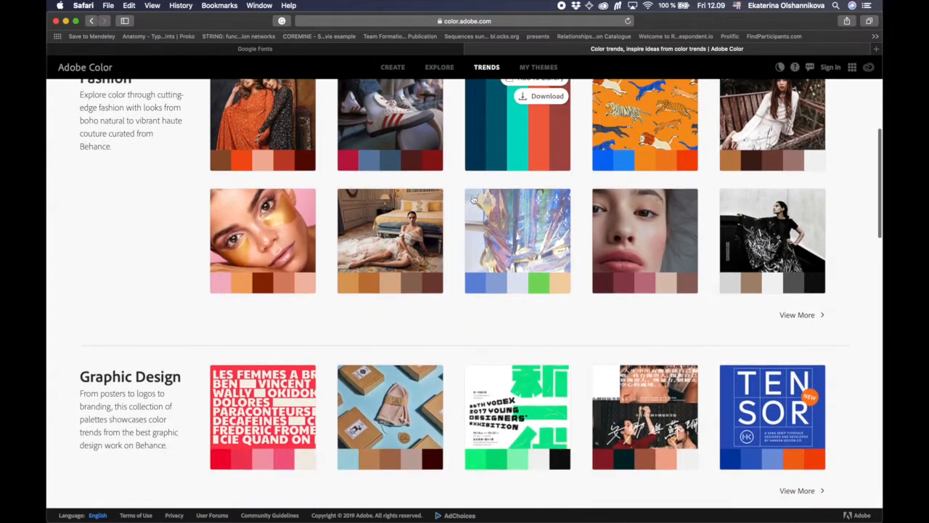
scroll(472, 198, up, 3)
scroll(472, 199, down, 8)
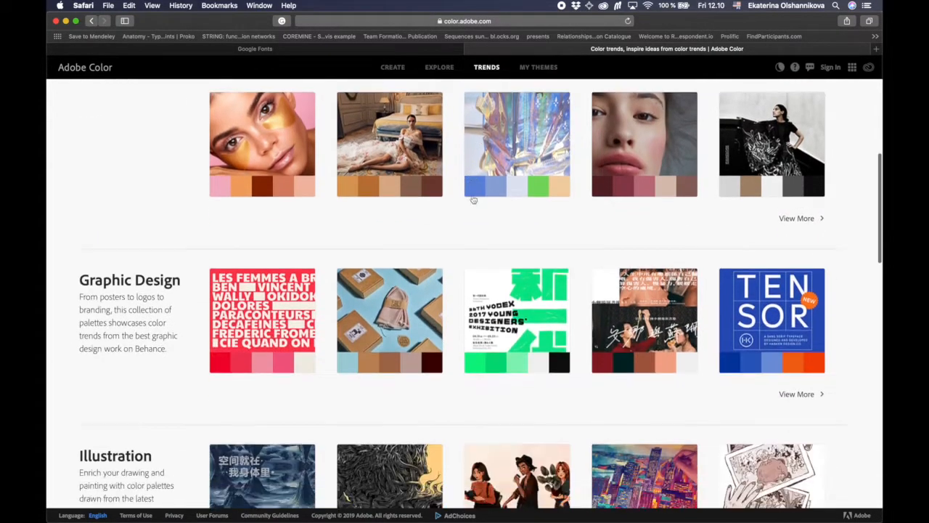
scroll(473, 198, down, 1)
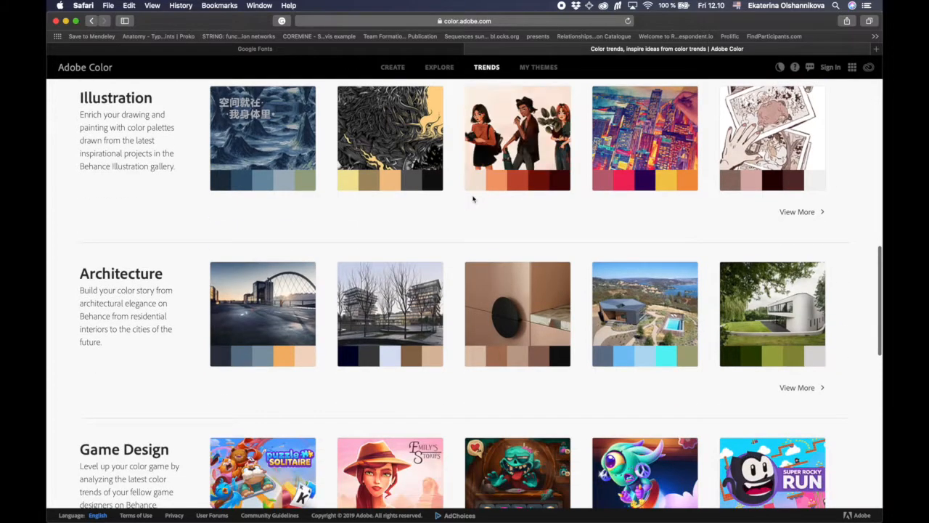
scroll(470, 252, down, 6)
scroll(471, 253, down, 3)
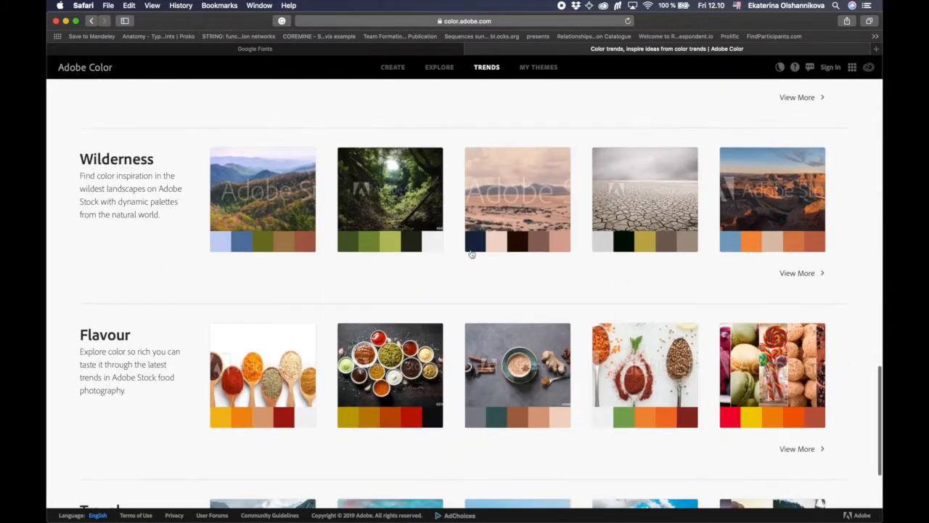
scroll(470, 253, down, 4)
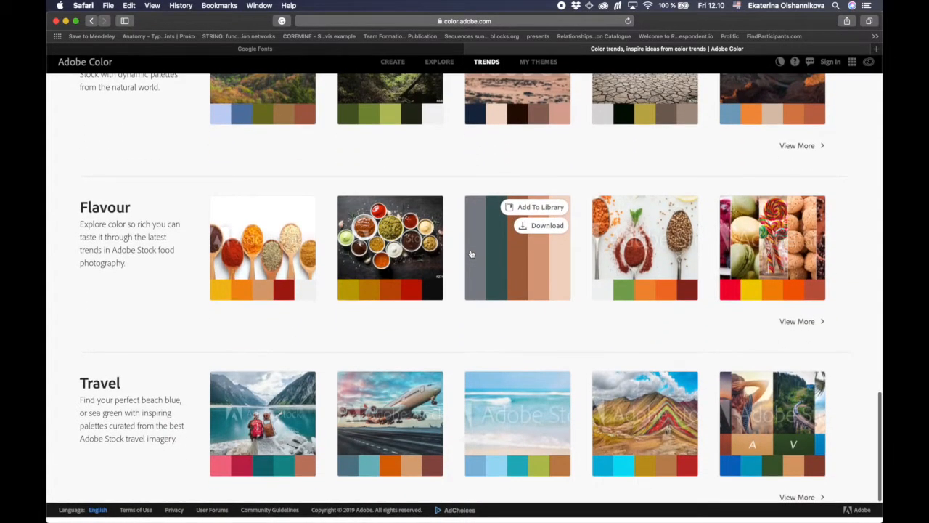
scroll(471, 253, up, 10)
scroll(471, 254, up, 6)
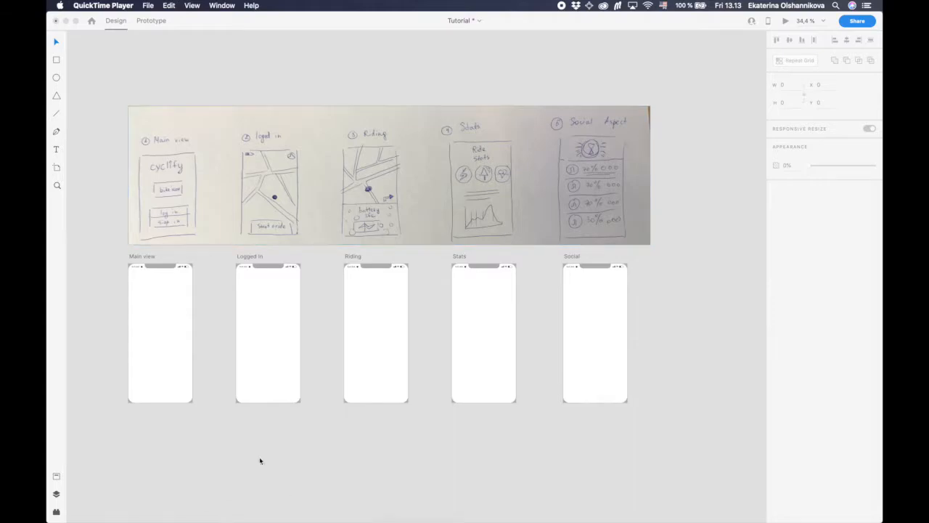
Switch back to the Tutorial design, import the two colour palette images from Finder and place them side by side above the sketch photo.
click(231, 506)
drag(572, 141, 352, 82)
click(322, 80)
drag(454, 85, 460, 86)
click(434, 98)
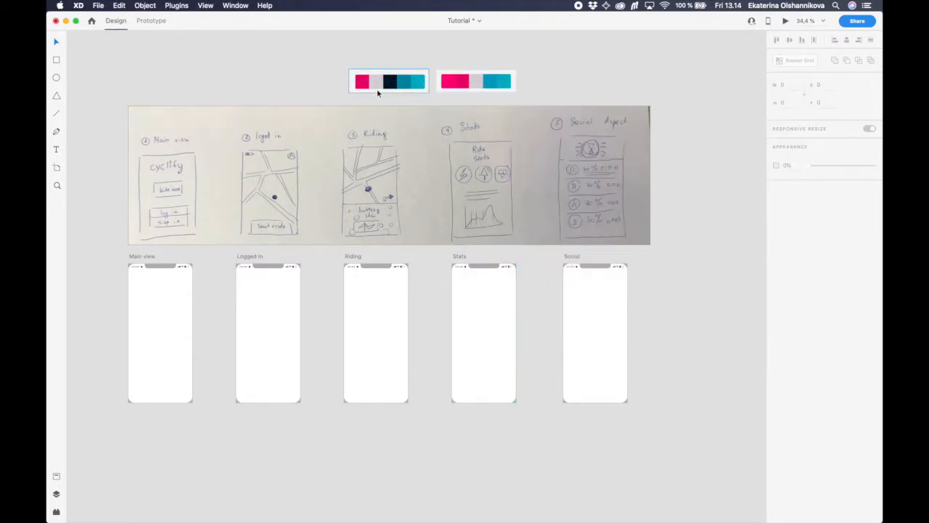
Draw a circle about 218 by 218 beside the palette images and save the palette's light grey, sampled as its fill, as a swatch.
key(e)
drag(535, 64, 571, 99)
click(874, 202)
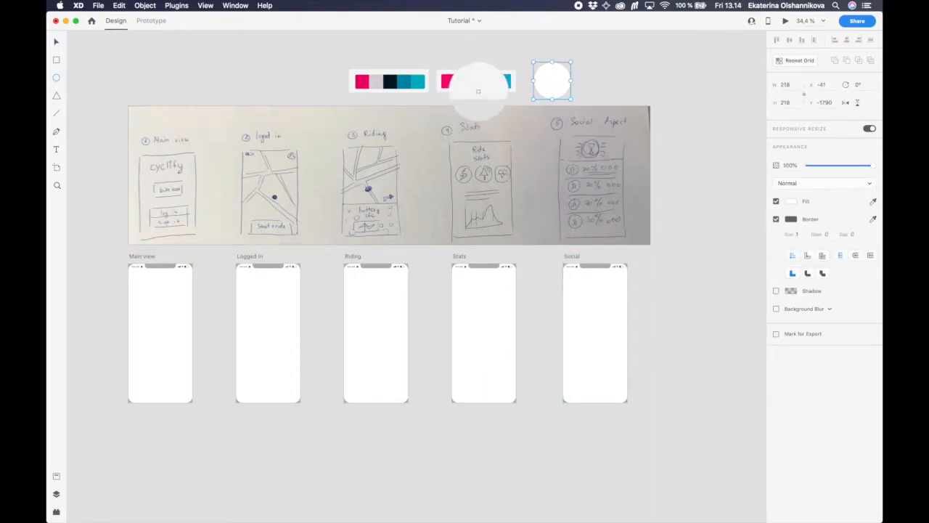
click(376, 82)
click(793, 202)
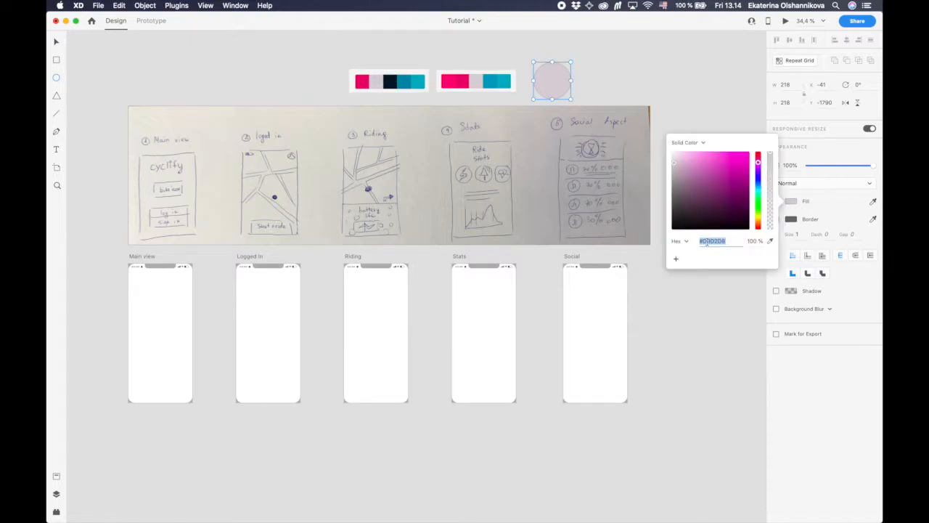
Fill the circle with the pink sampled from the palette images and add that colour to the saved swatches.
click(874, 201)
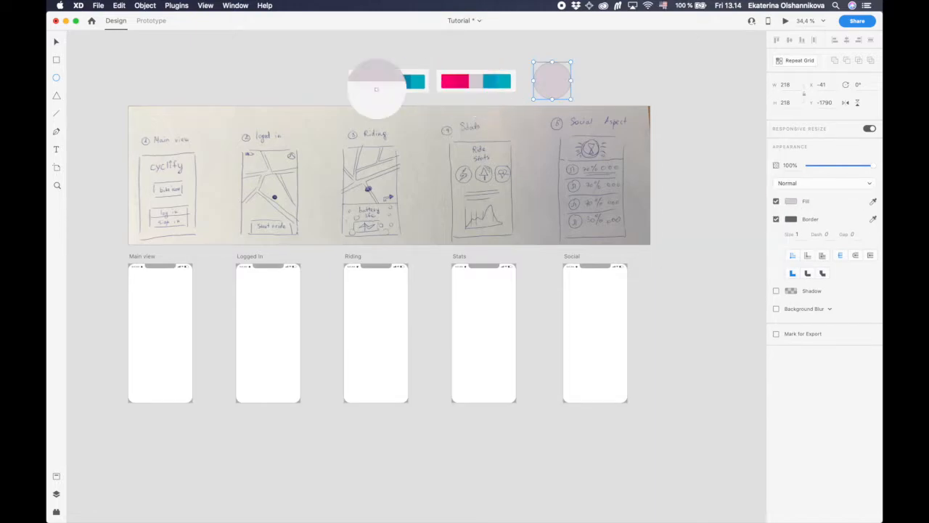
click(455, 81)
click(791, 201)
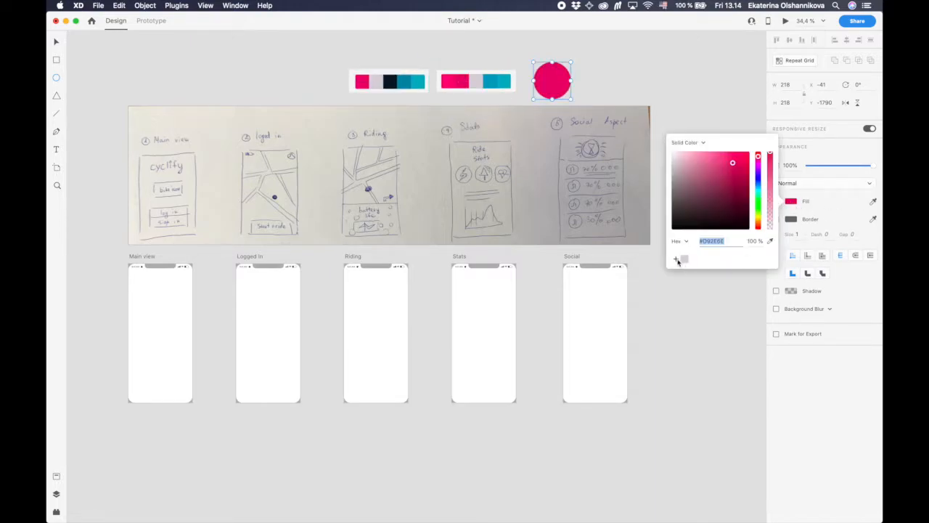
Fill the circle with the brighter pink sampled from the second palette image and save it as a swatch.
click(873, 201)
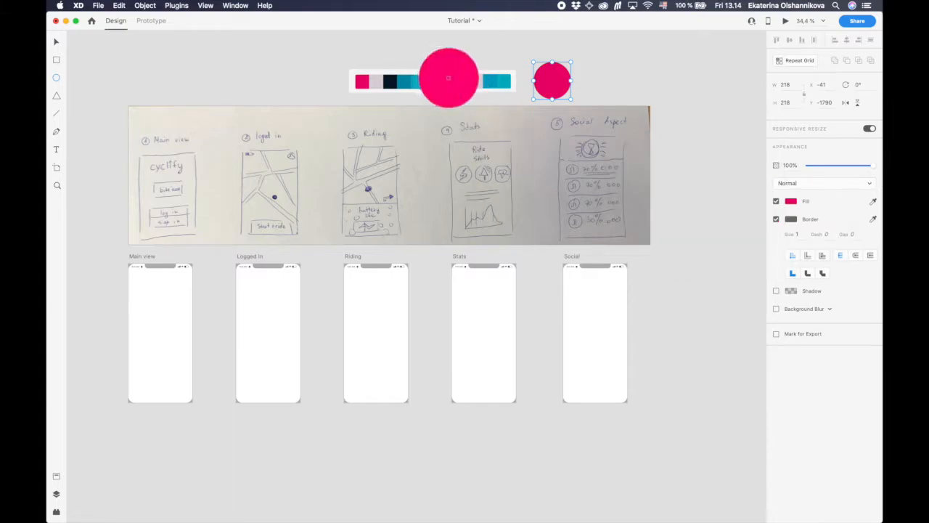
click(449, 80)
click(791, 202)
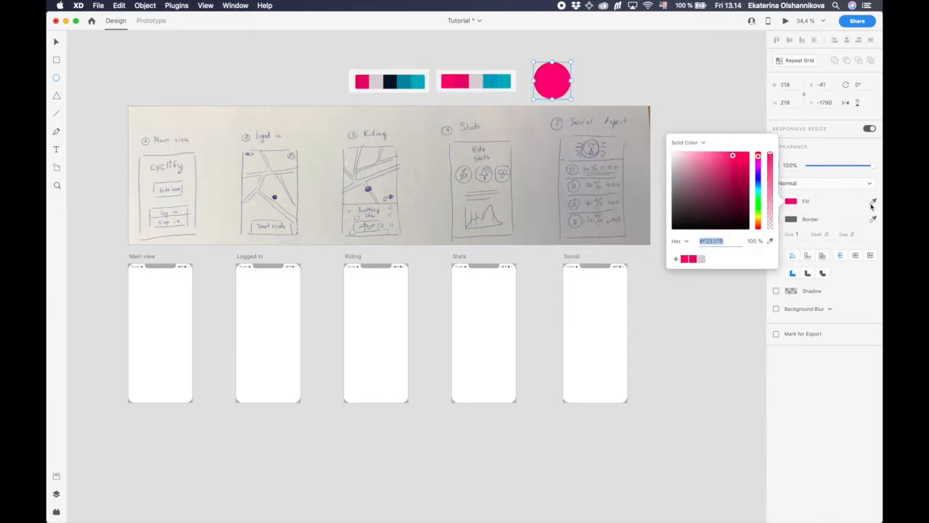
Sample the blue and the turquoise from the second palette image as the circle's fill, saving each colour as a swatch.
click(873, 202)
click(491, 86)
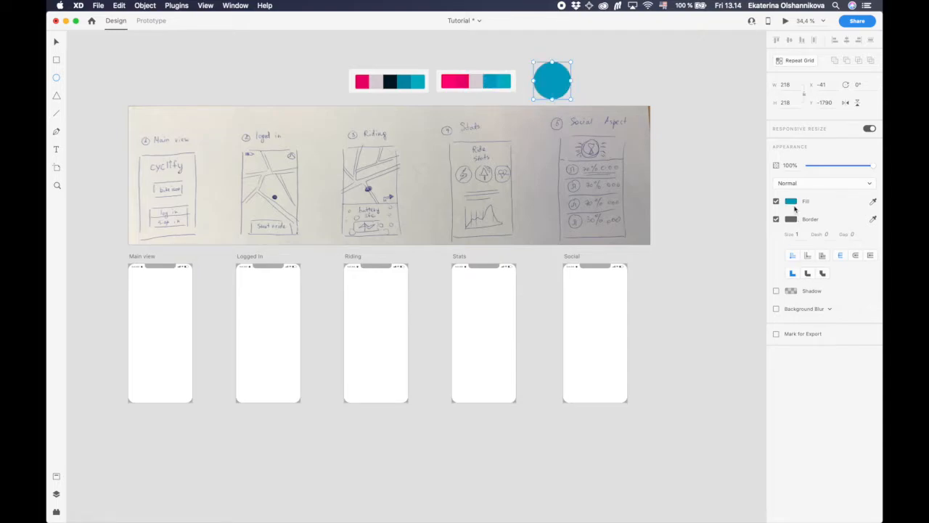
click(791, 202)
click(874, 203)
click(508, 81)
click(791, 201)
click(675, 261)
Sample the dark teal and the near-black navy from the first palette image as the circle's fill, saving each as a swatch.
click(873, 202)
click(400, 80)
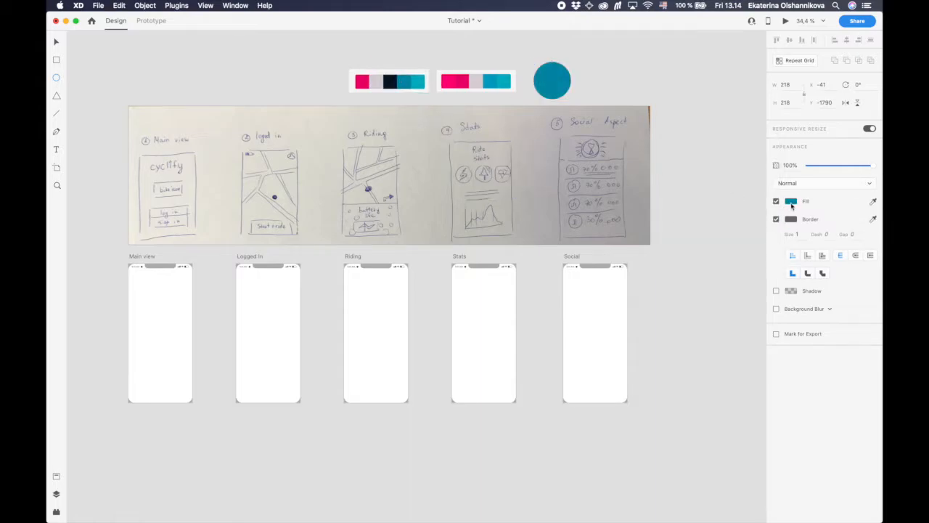
click(790, 202)
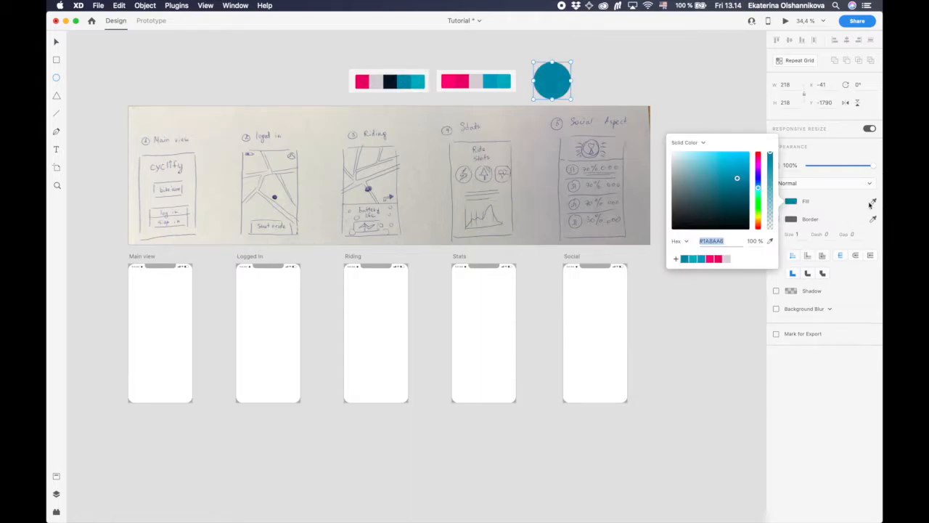
click(873, 203)
click(390, 82)
click(790, 202)
click(676, 260)
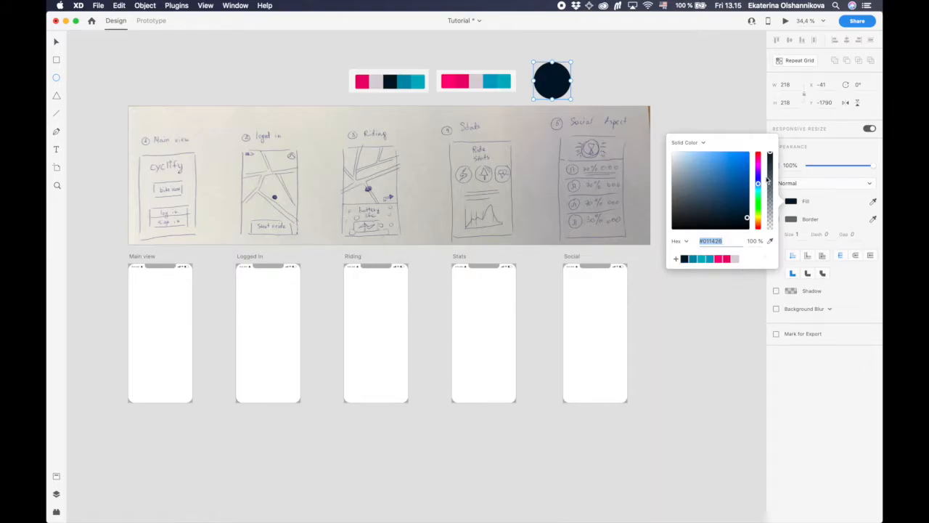
click(823, 210)
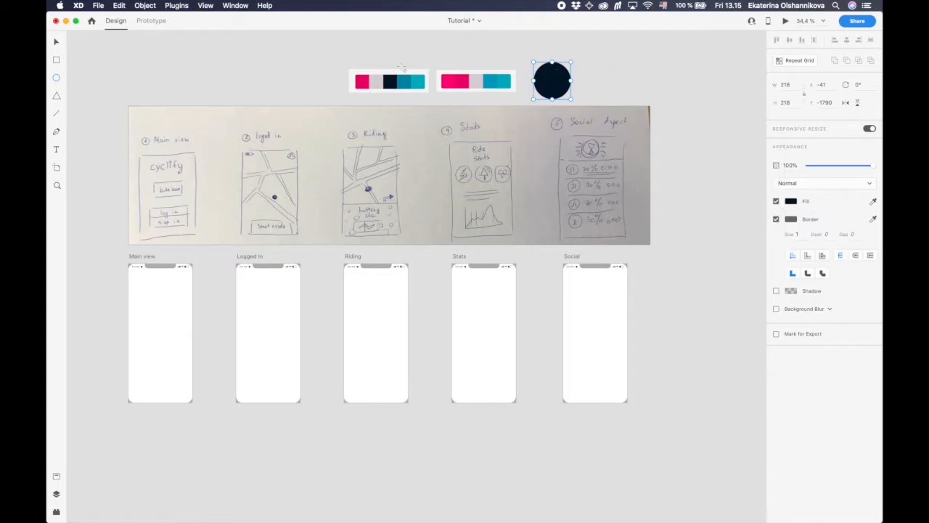
Delete the sampling circle and both palette images above the sketch photo.
key(Delete)
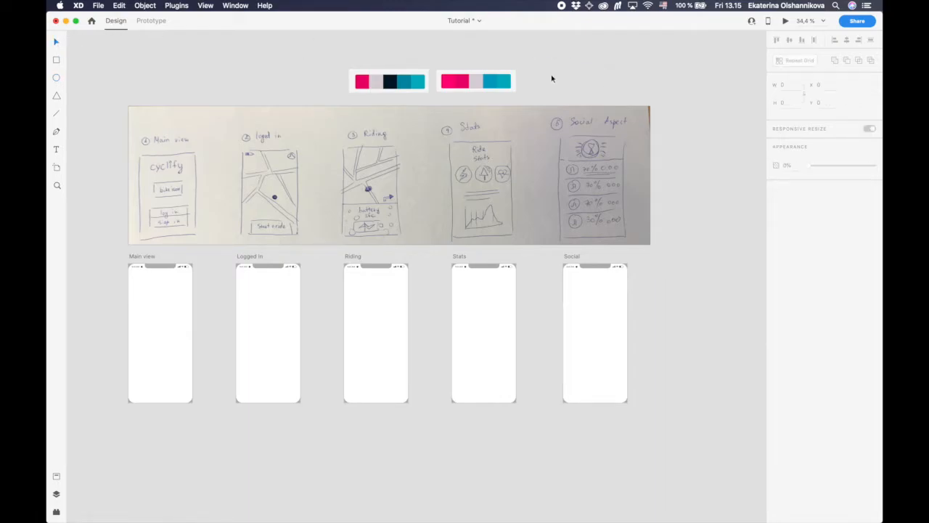
drag(330, 67, 521, 94)
key(Delete)
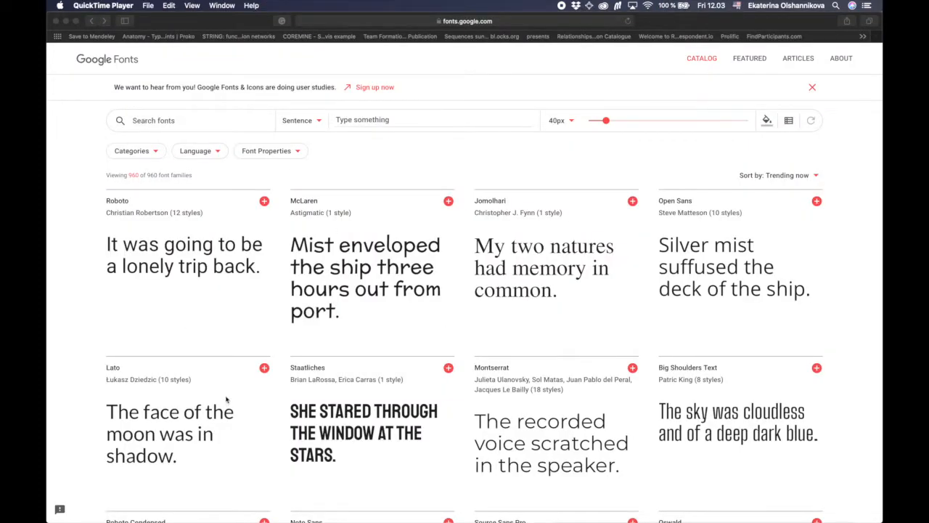
In Google Fonts, preview the font catalogue with the custom text "cyclify" and look through the first families.
click(352, 120)
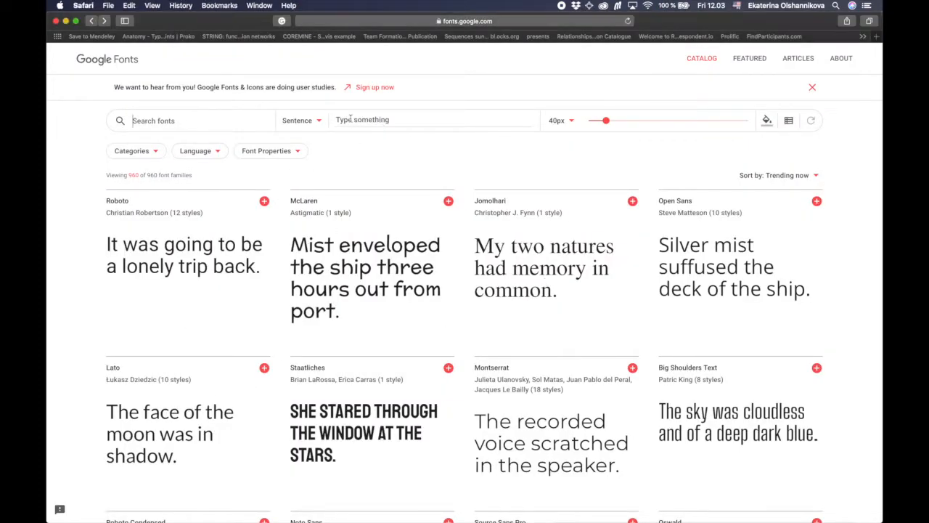
text(cyclify)
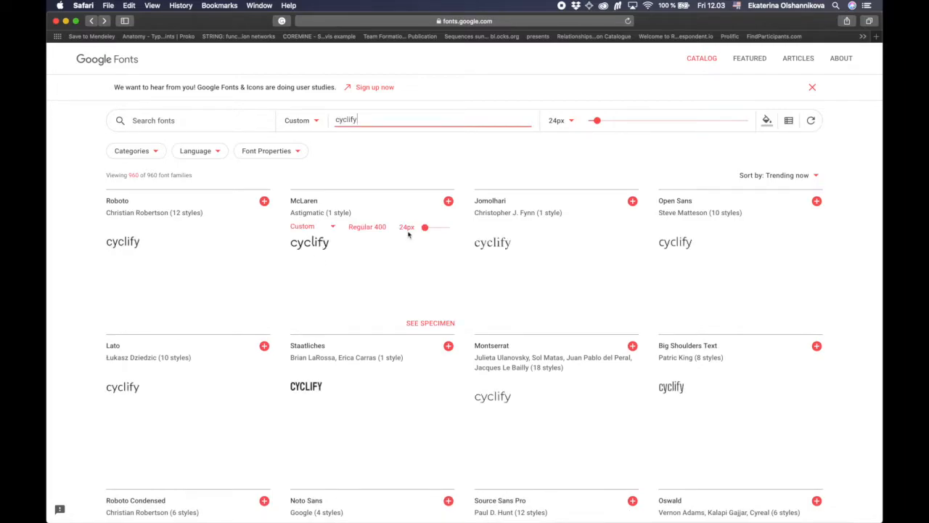
scroll(409, 234, down, 5)
scroll(409, 234, down, 5)
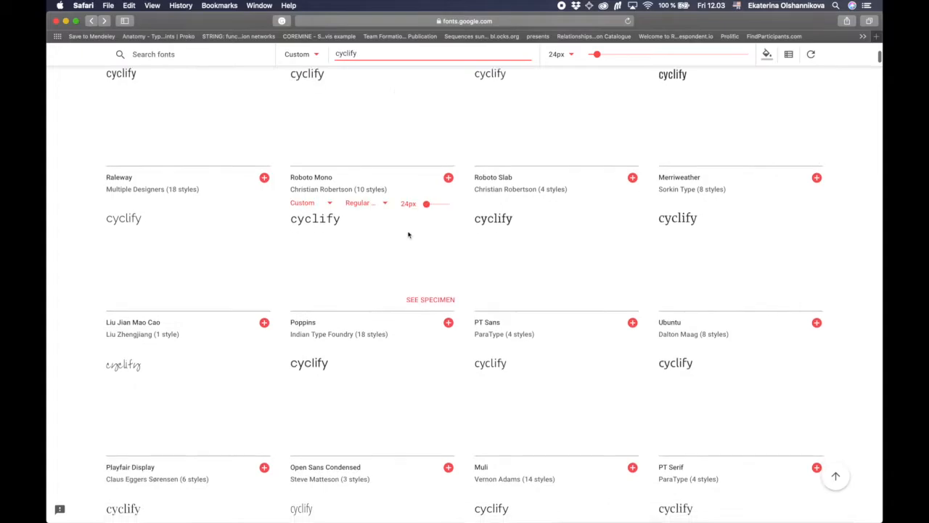
scroll(409, 232, up, 10)
Exclude the Serif category from the font catalogue, keeping Sans Serif included, and view the font property filters.
click(149, 153)
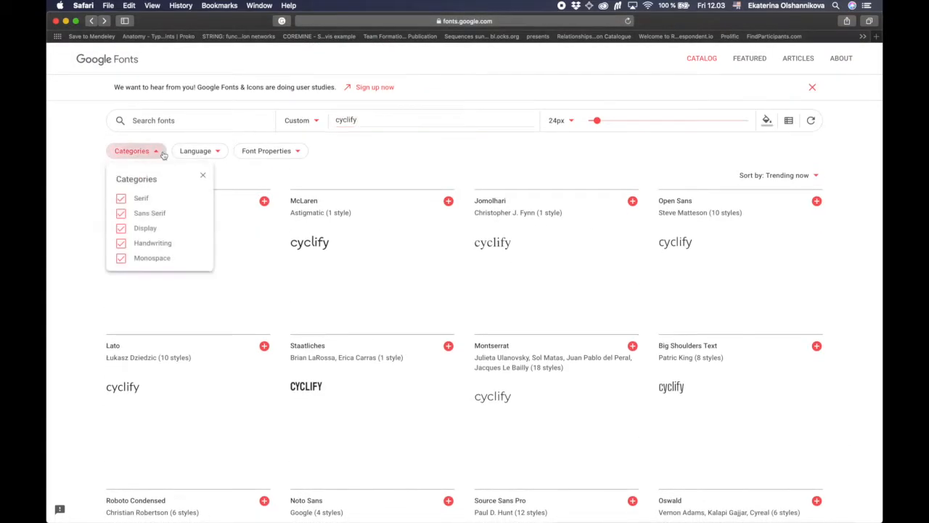
click(121, 215)
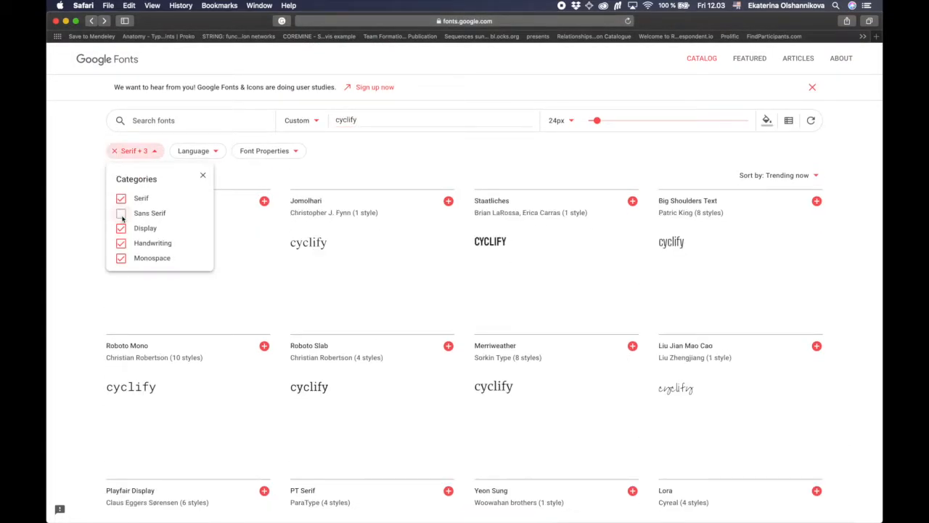
click(121, 199)
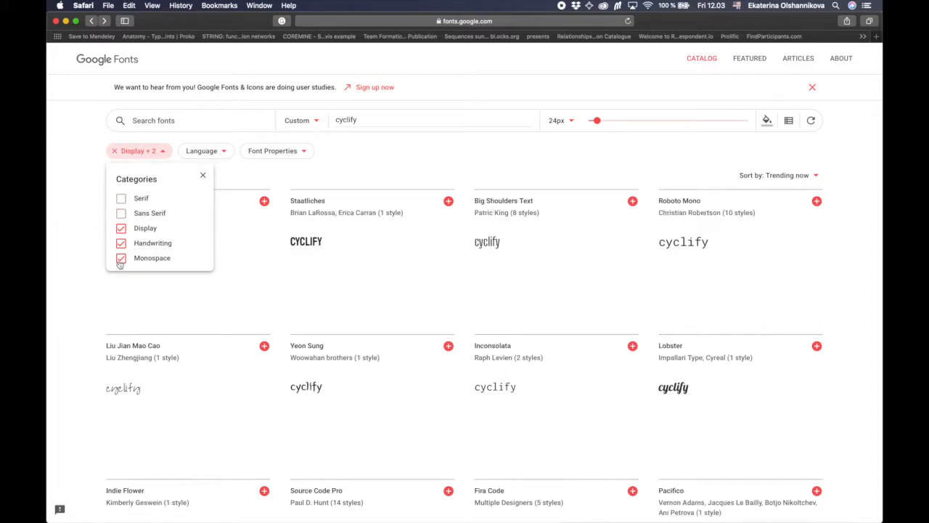
click(121, 215)
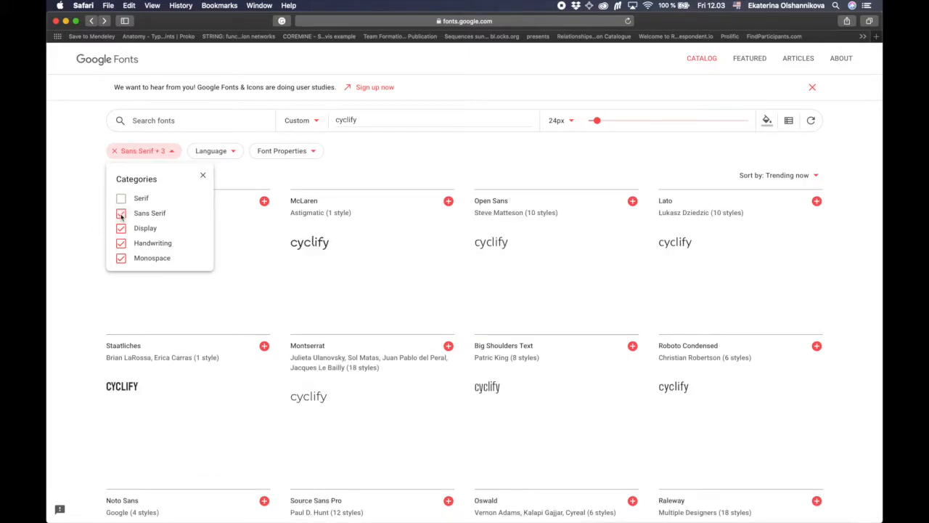
click(312, 152)
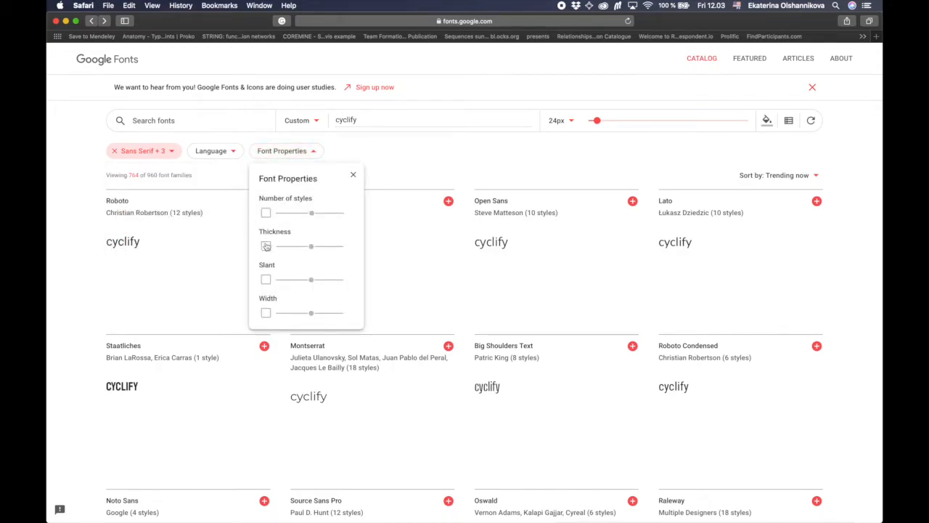
click(352, 177)
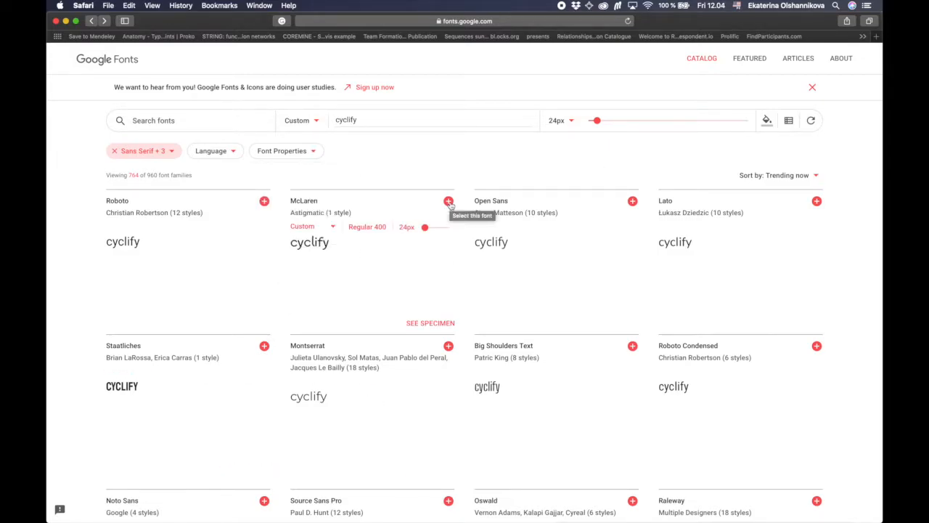
Look through the filtered fonts, select the McLaren family and download it, collapsing the selection overview when done.
scroll(418, 342, down, 10)
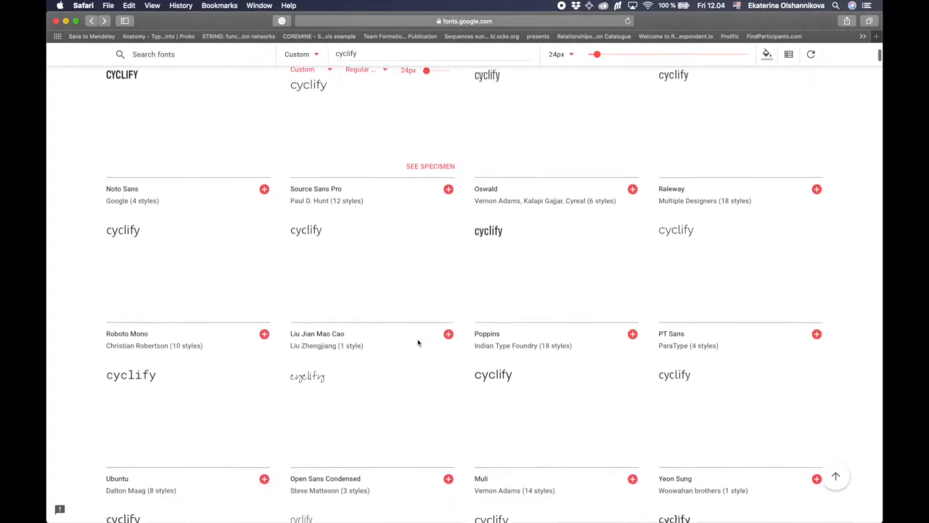
scroll(418, 343, down, 7)
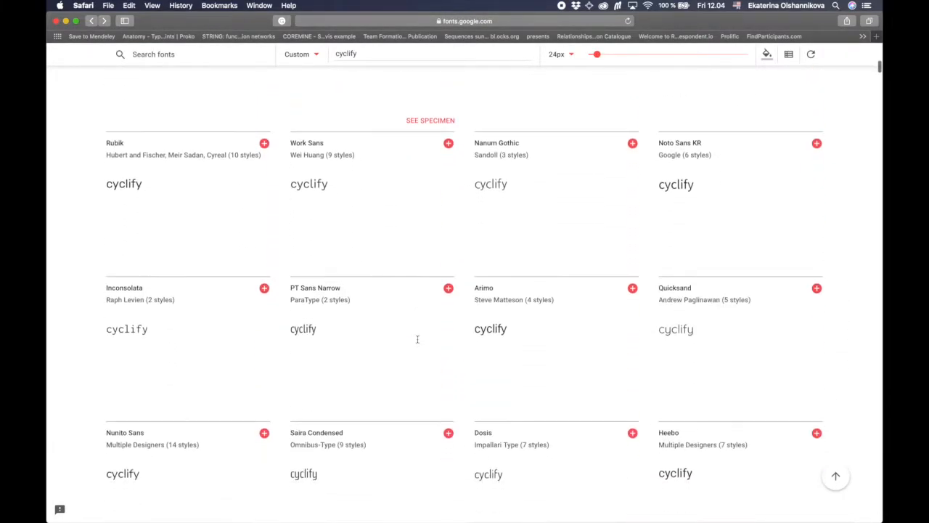
scroll(418, 339, up, 15)
click(448, 201)
click(685, 514)
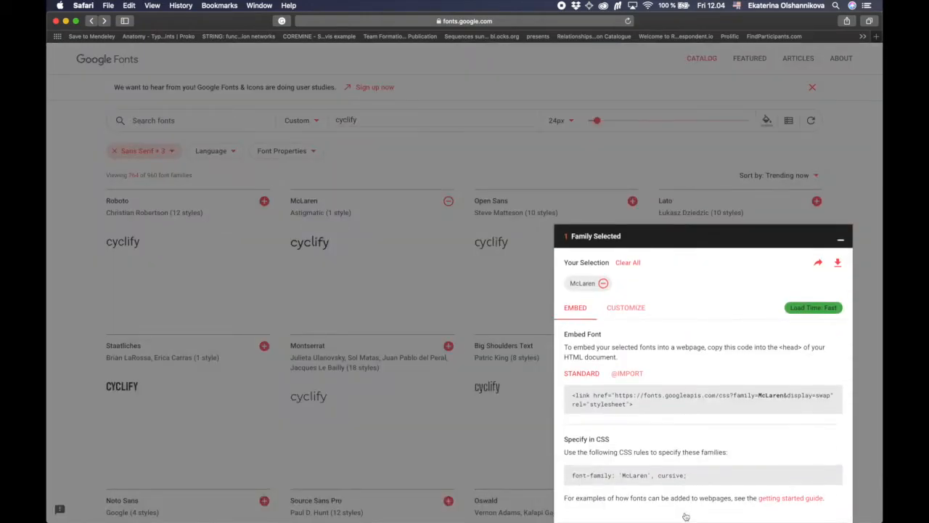
click(839, 263)
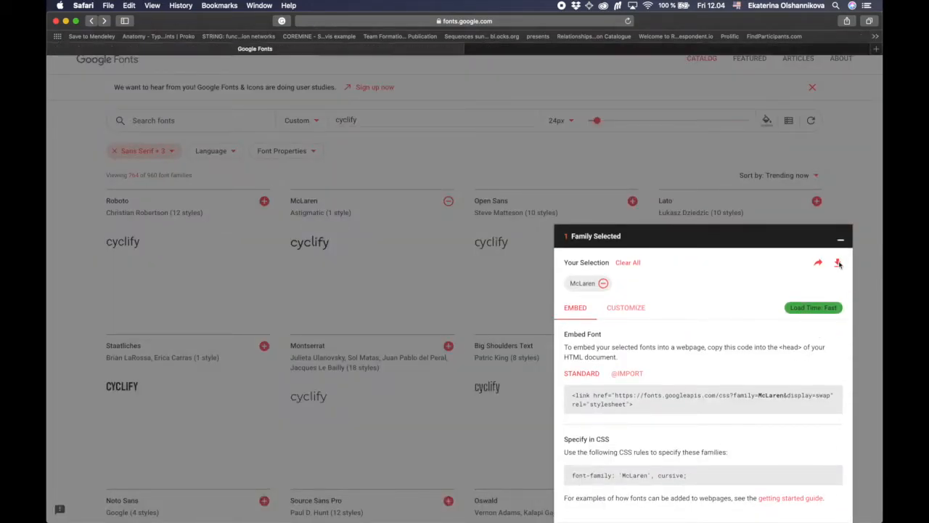
click(552, 298)
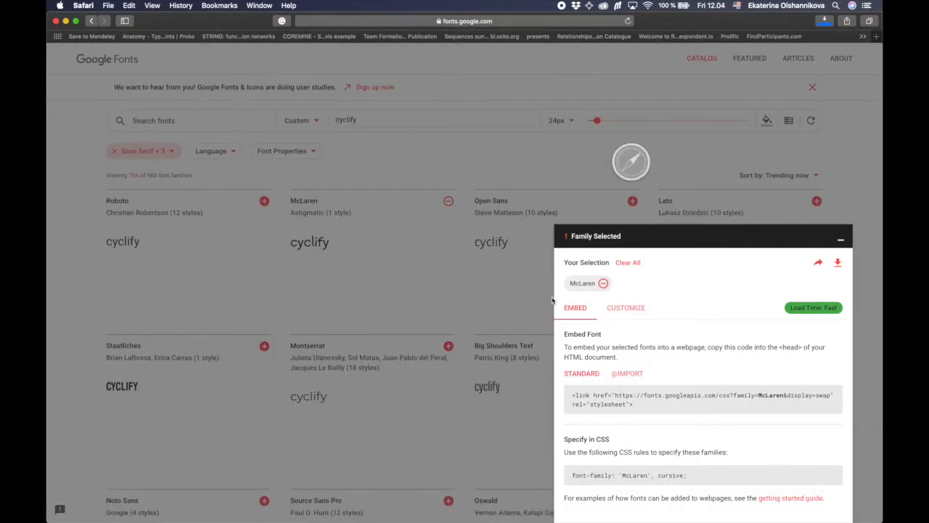
click(841, 240)
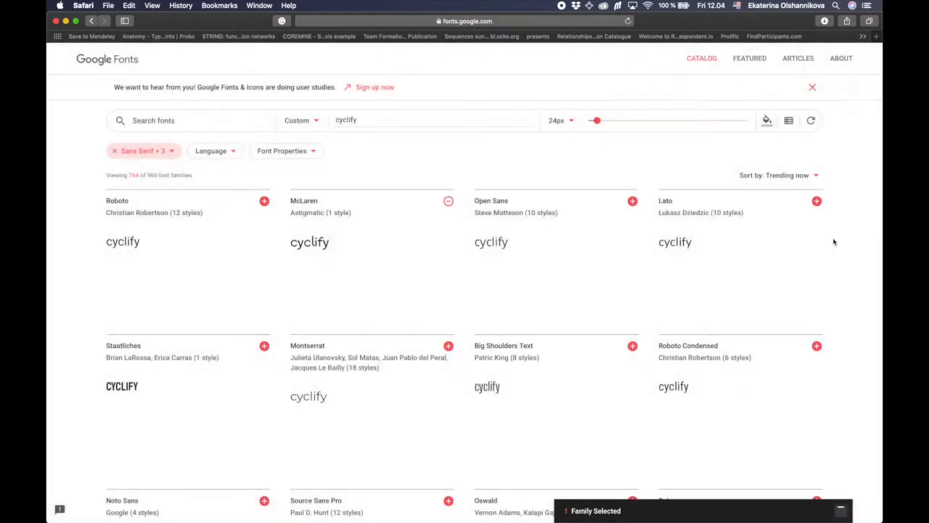
Open the downloaded McLaren folder and install the McLaren-Regular.ttf font.
click(824, 21)
double_click(753, 62)
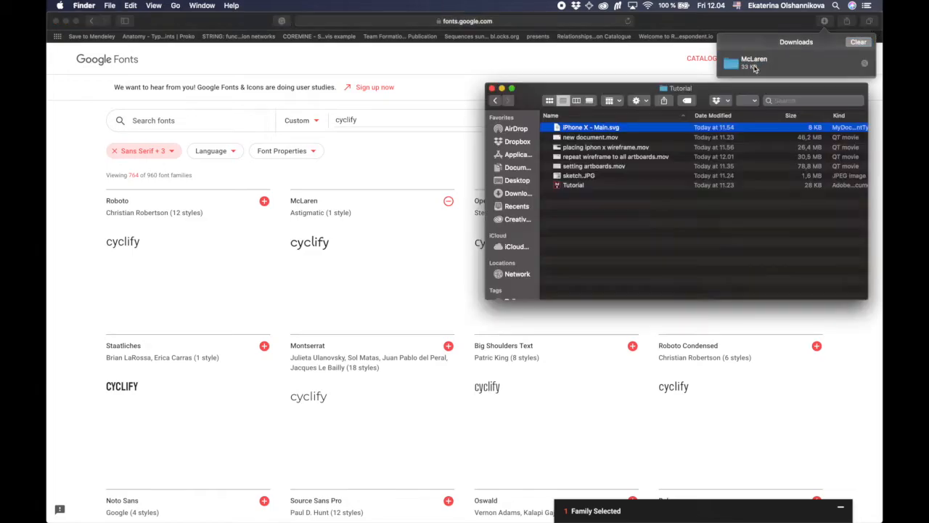
double_click(589, 140)
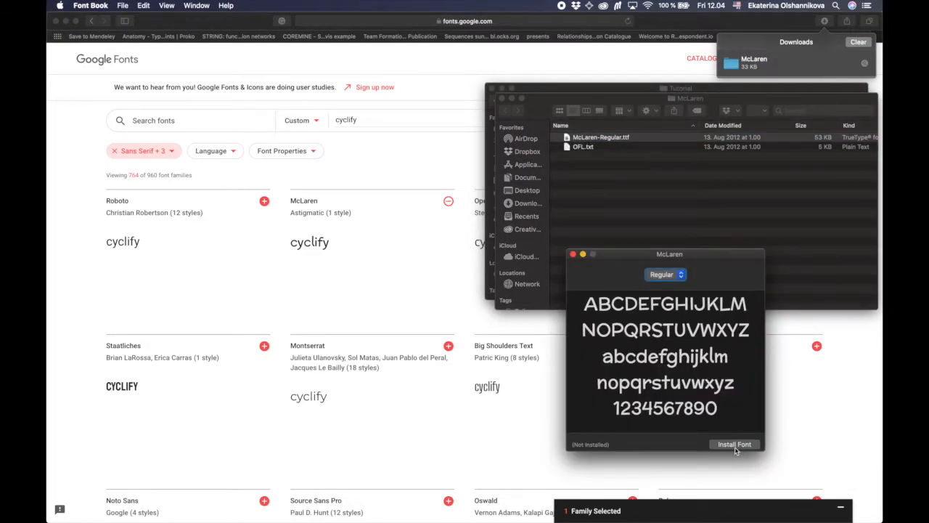
click(734, 444)
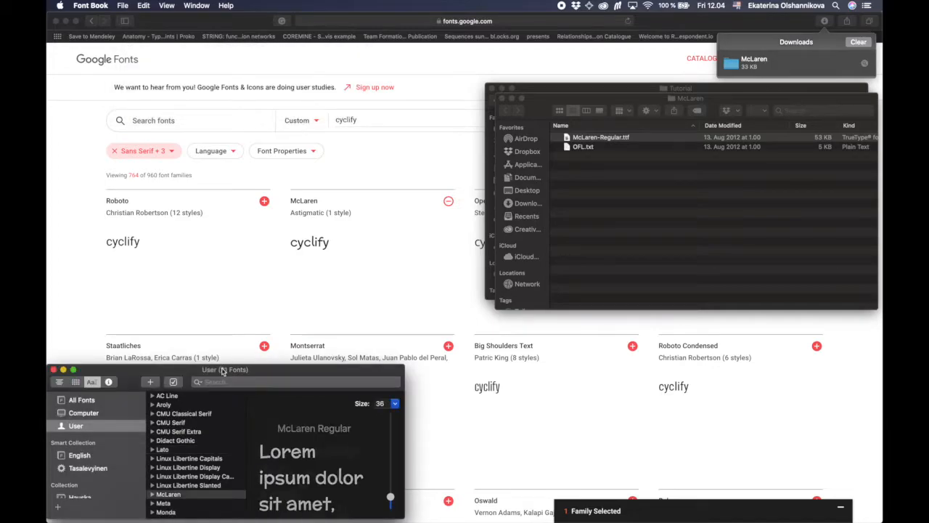
Check the McLaren Regular font sample in Font Book, then close Font Book and the McLaren folder.
drag(224, 369, 269, 184)
click(198, 309)
scroll(243, 315, down, 3)
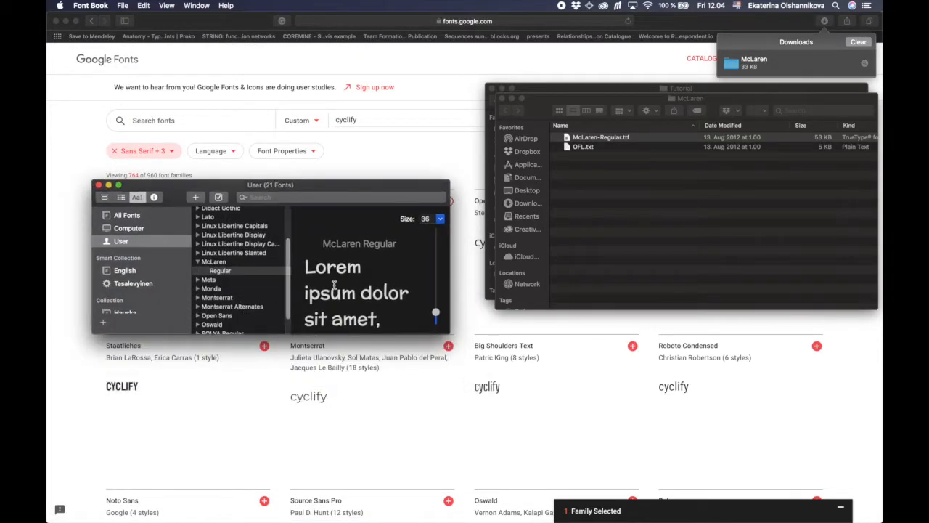
scroll(335, 287, down, 10)
click(99, 186)
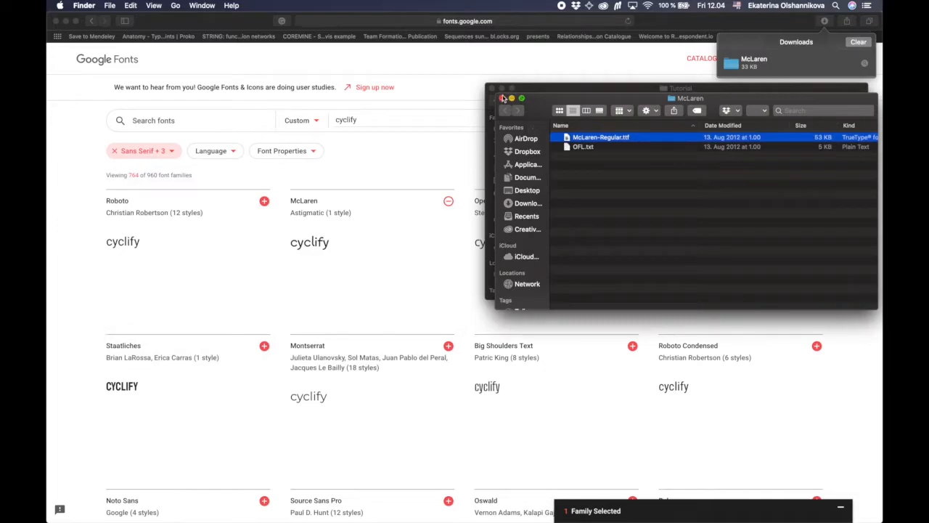
click(503, 99)
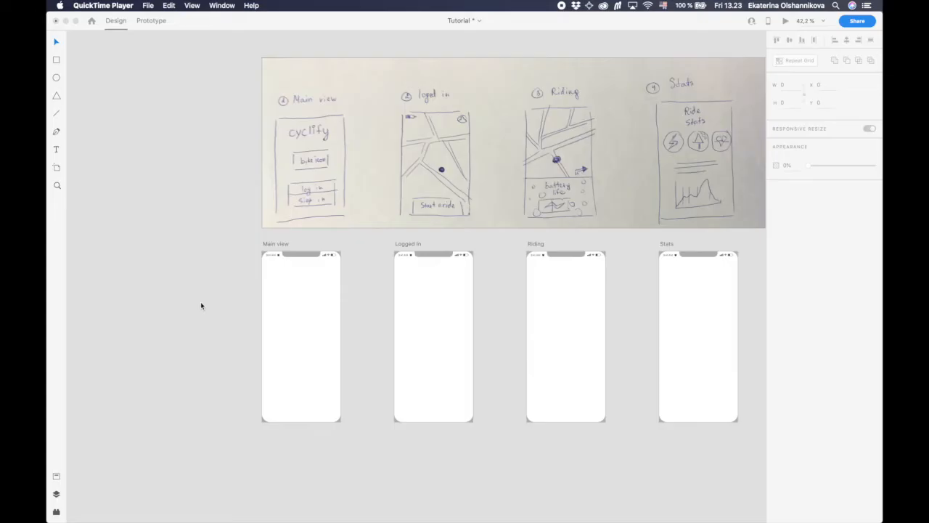
Back in the Tutorial design, add the McLaren text "cyclify" near the top of the Main view artboard, rejecting the spelling suggestion.
click(164, 171)
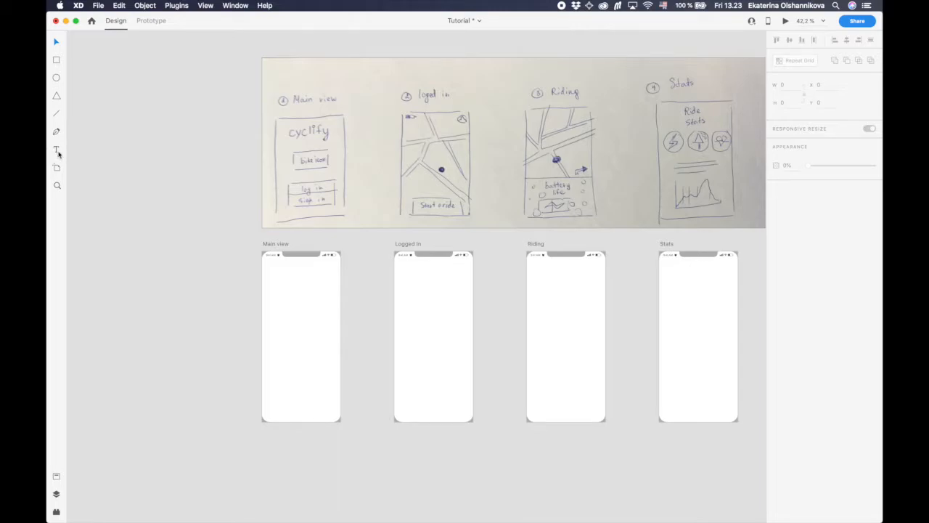
click(278, 281)
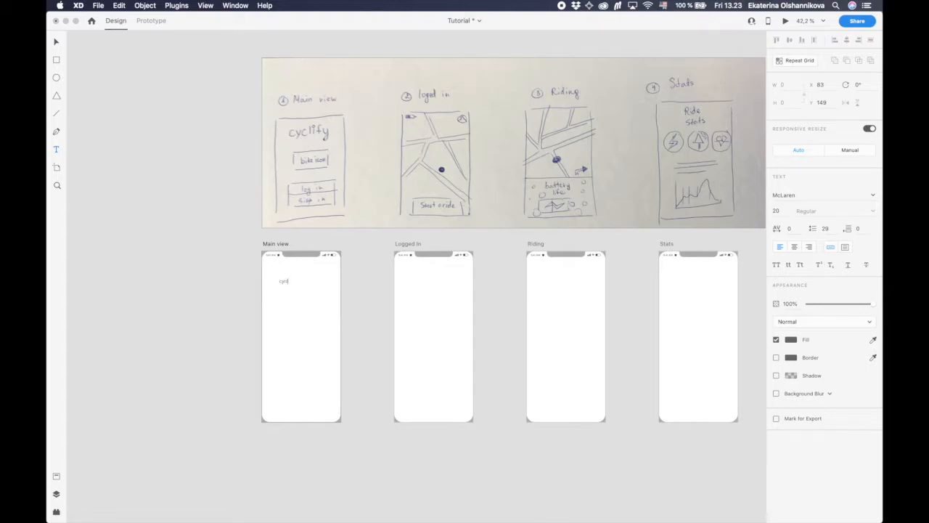
text(cyclify)
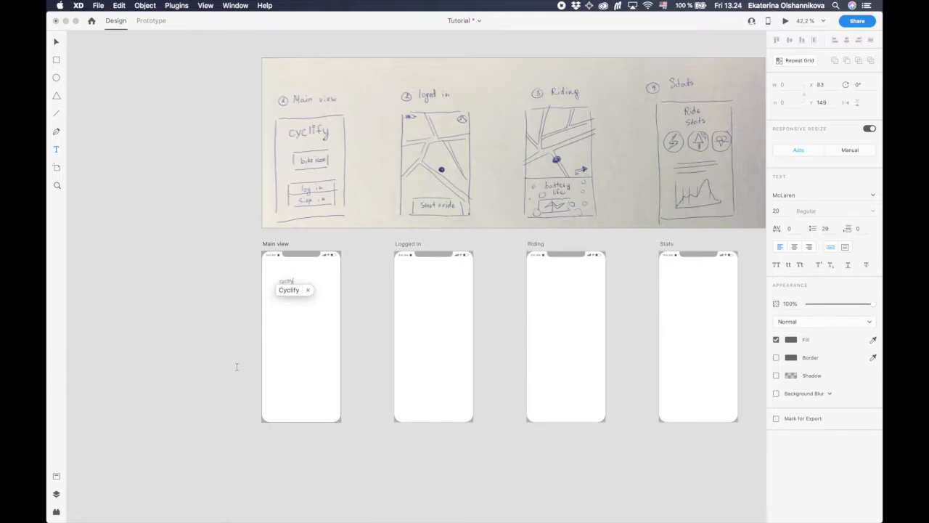
click(307, 290)
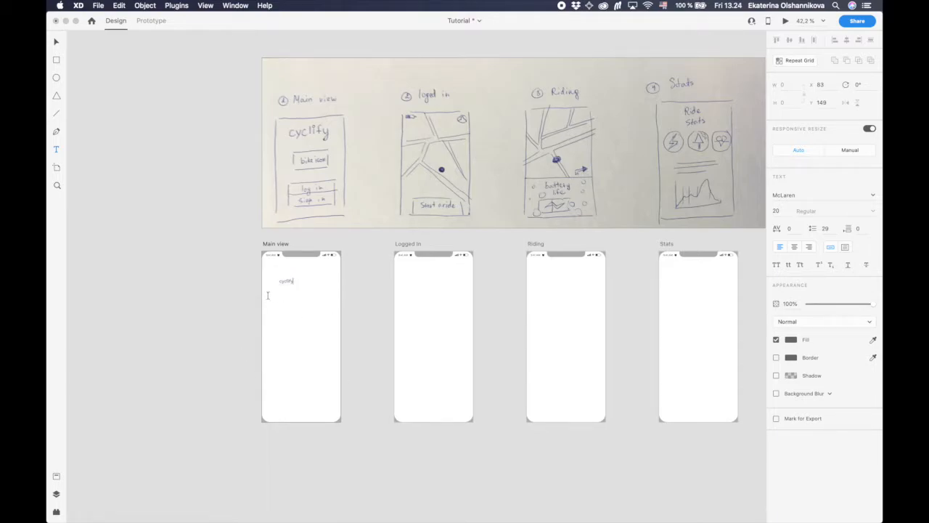
Set the font size of the "cyclify" text on the Main view artboard to 40.
double_click(285, 281)
click(783, 210)
key(Return)
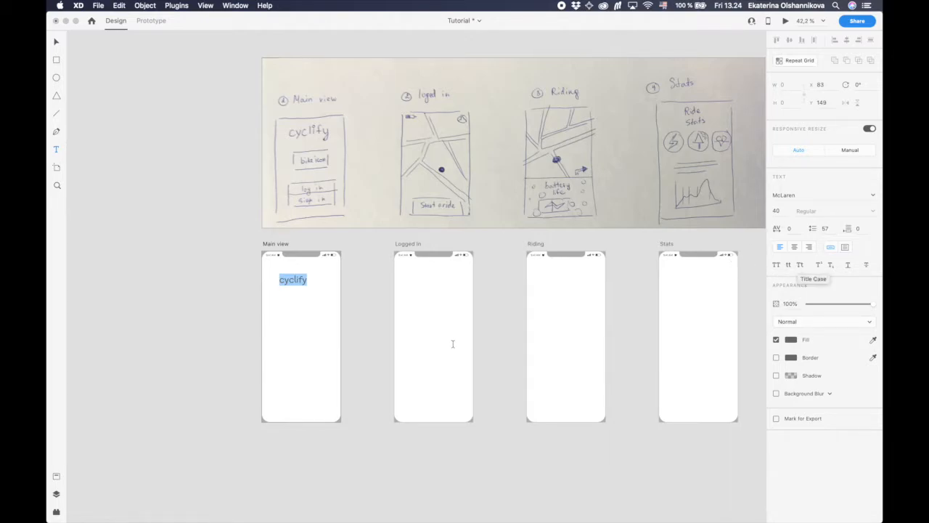
Fill the "cyclify" text on the Main view artboard with the saved dark teal swatch, then deselect it.
click(791, 340)
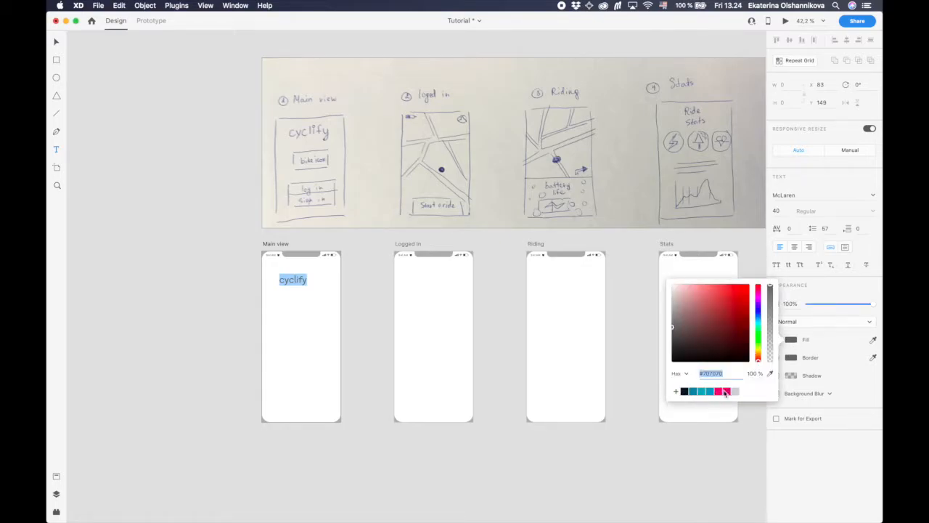
click(693, 392)
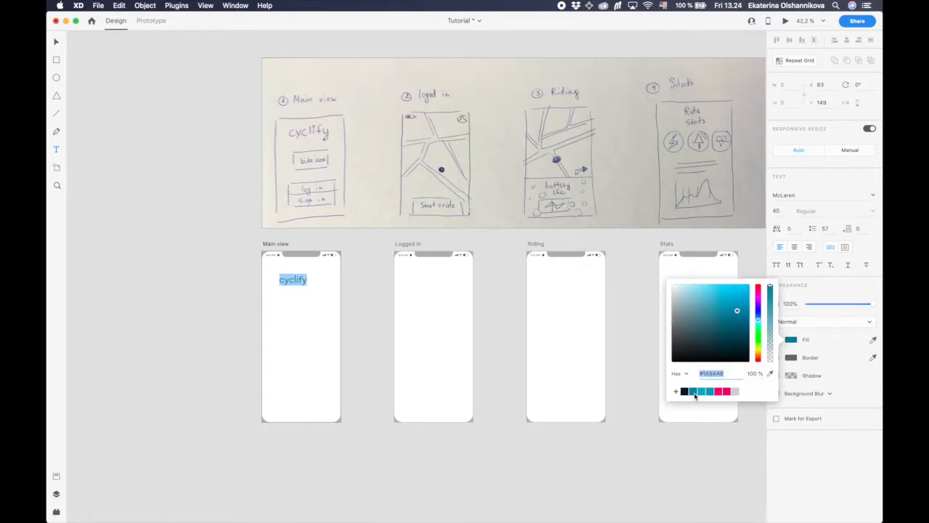
click(57, 43)
key(Escape)
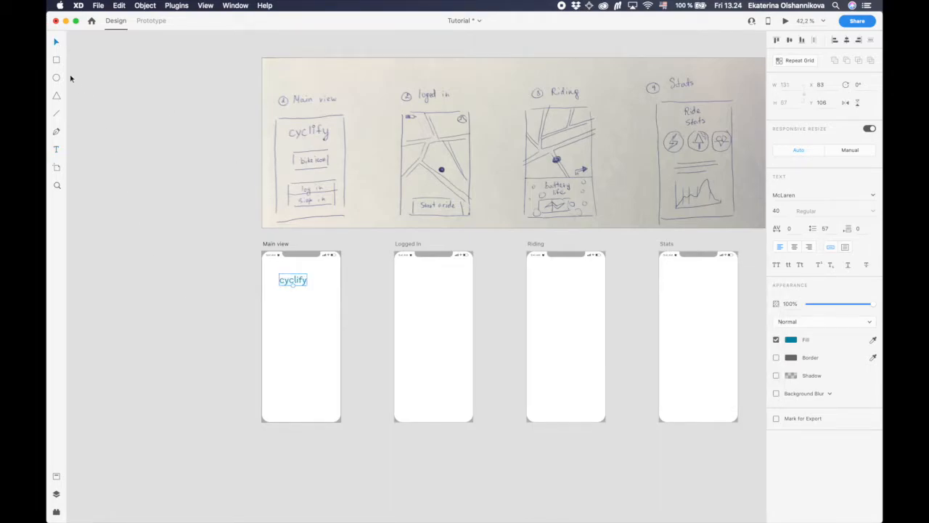
right_click(259, 298)
click(236, 303)
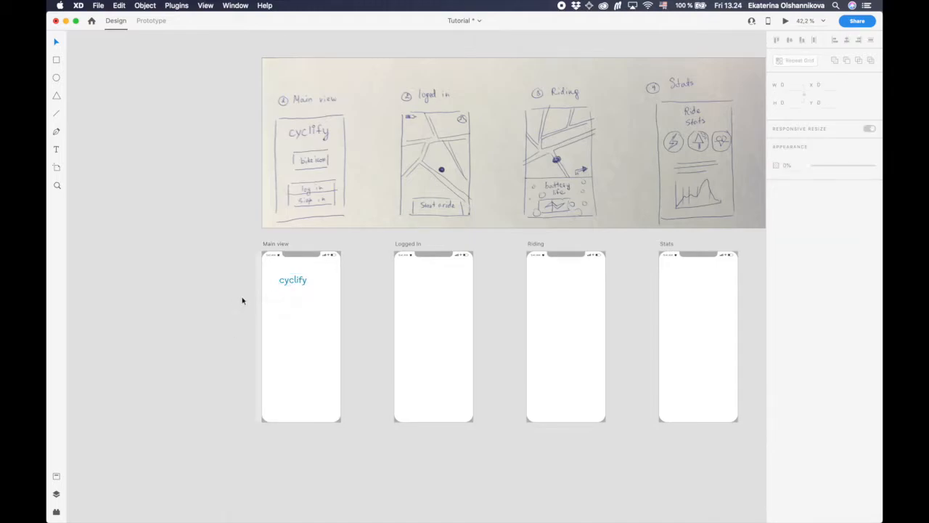
Move the "cyclify" text to the horizontal centre of the Main view artboard's upper part, at X 122, Y 192.
scroll(288, 290, up, 5)
click(294, 273)
drag(317, 274, 333, 301)
scroll(332, 301, down, 8)
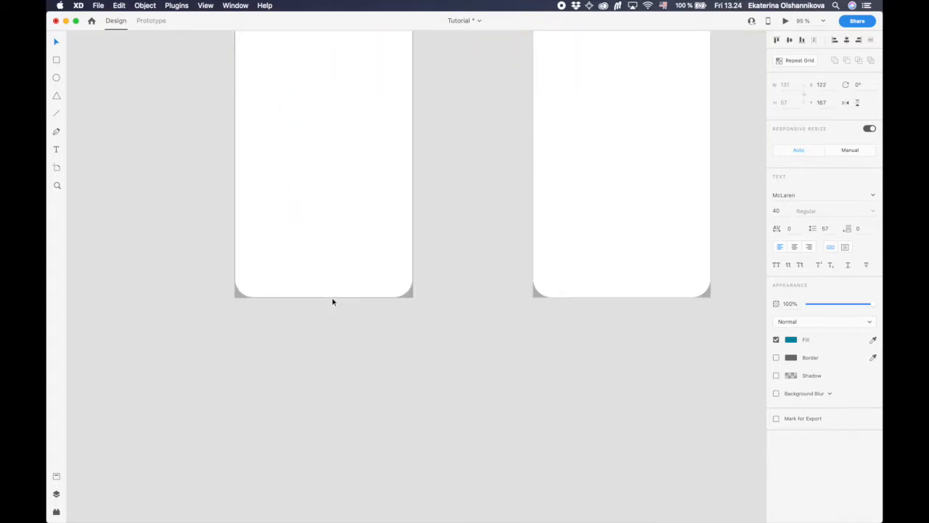
scroll(331, 300, up, 5)
mouse_move(334, 201)
mouse_down()
mouse_move(329, 214)
mouse_move(330, 187)
mouse_move(329, 212)
mouse_up()
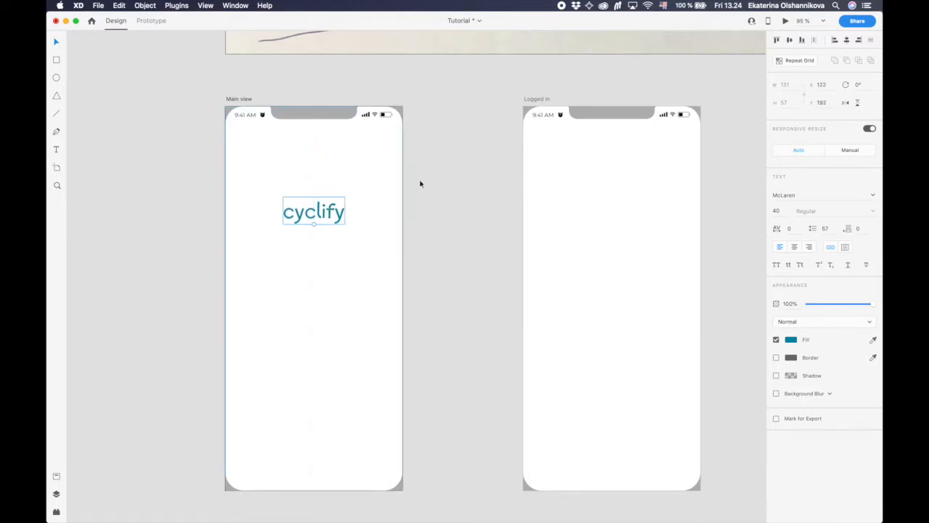
click(444, 183)
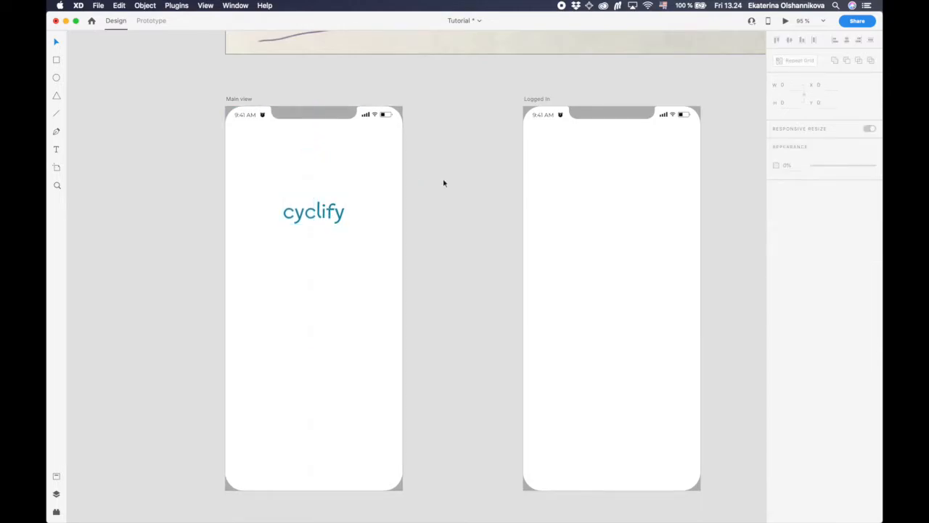
scroll(322, 390, down, 3)
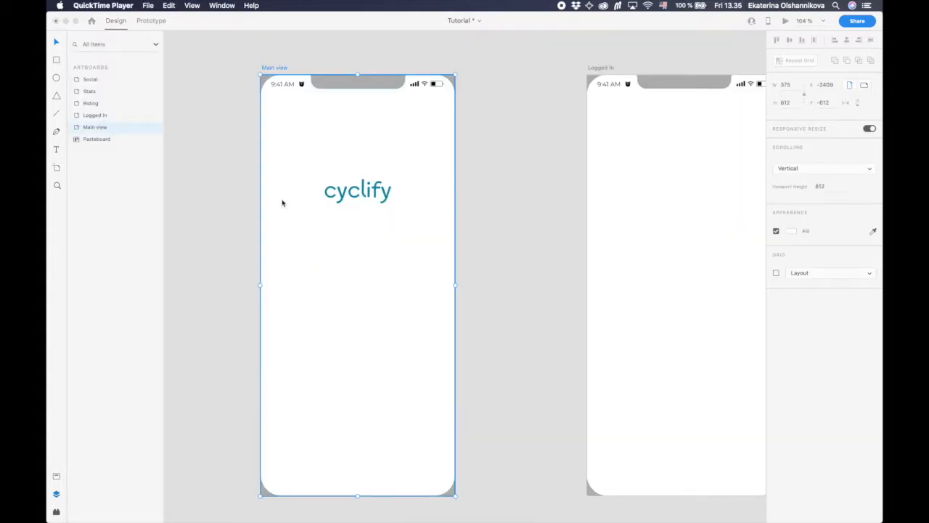
Collapse and lock the iPhone-X---Main layer group of the Main view artboard.
click(293, 139)
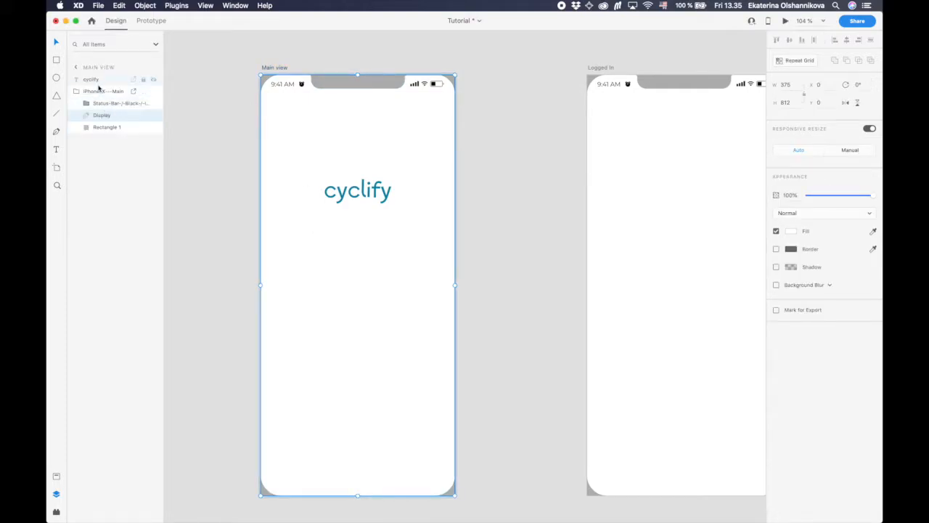
click(75, 94)
click(143, 92)
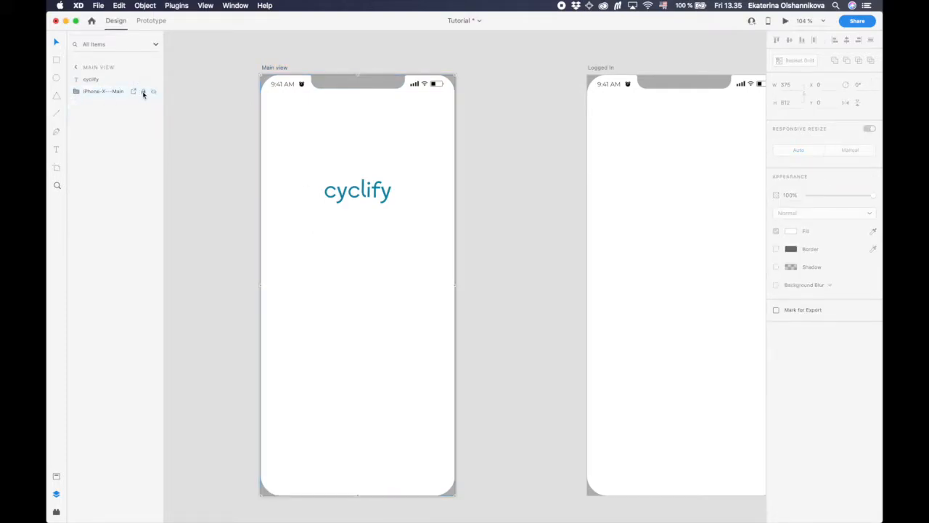
Test the lock by trying to drag the phone frame elements on the Main view artboard.
mouse_move(338, 267)
mouse_down()
mouse_move(324, 284)
mouse_move(334, 284)
mouse_up()
drag(529, 193, 418, 288)
drag(444, 21, 444, 25)
drag(427, 69, 447, 81)
key(ctrl+alt+super+m)
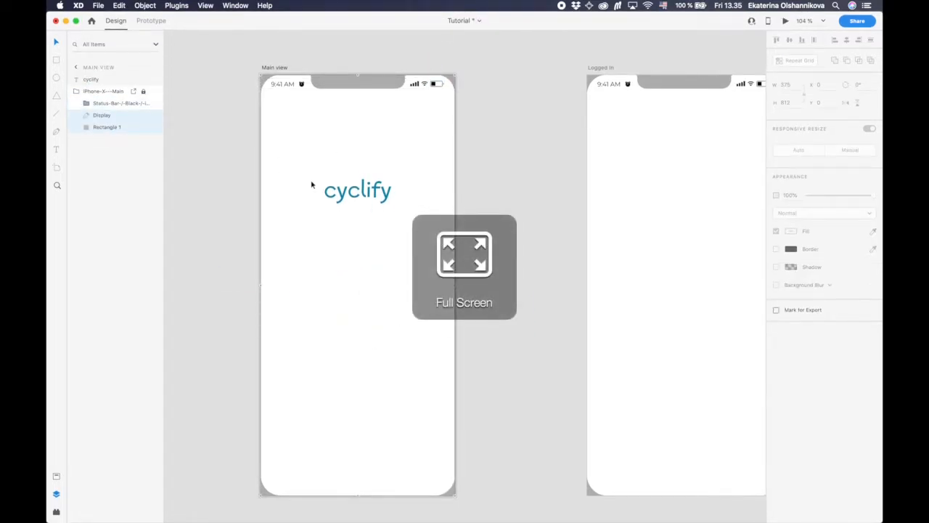
mouse_move(352, 190)
mouse_down()
mouse_move(307, 215)
mouse_move(353, 197)
mouse_up()
click(355, 300)
Draw a vertical line about 43 high below the "cyclify" text and give its border the saved dark teal swatch.
scroll(355, 301, up, 5)
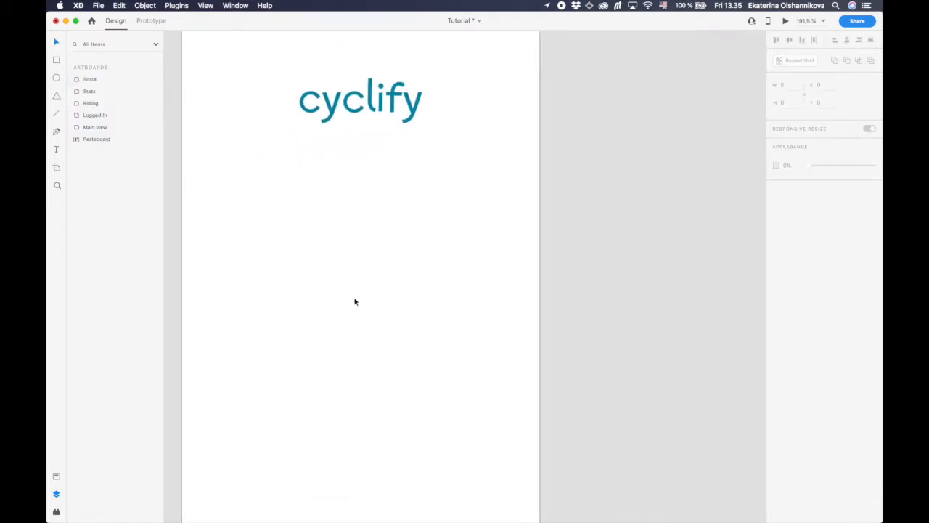
click(56, 78)
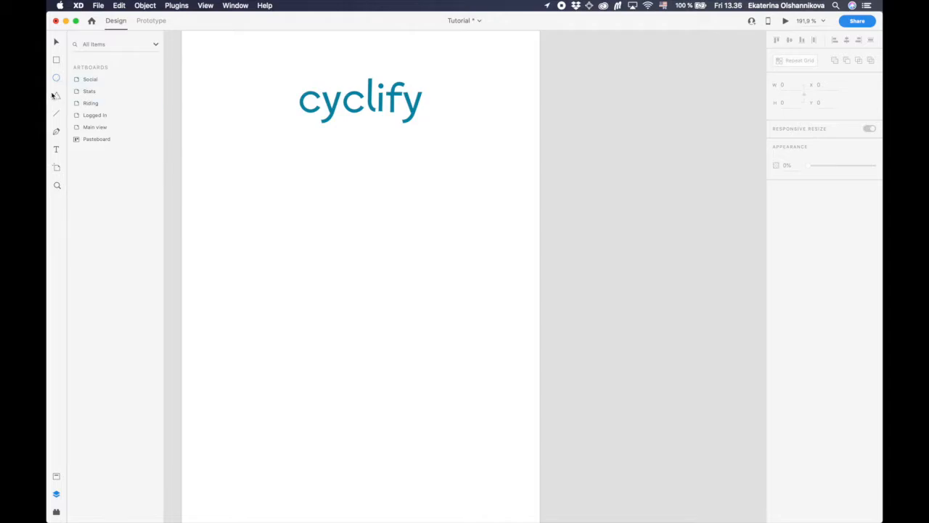
mouse_move(327, 199)
mouse_down()
mouse_move(325, 262)
mouse_move(327, 238)
mouse_up()
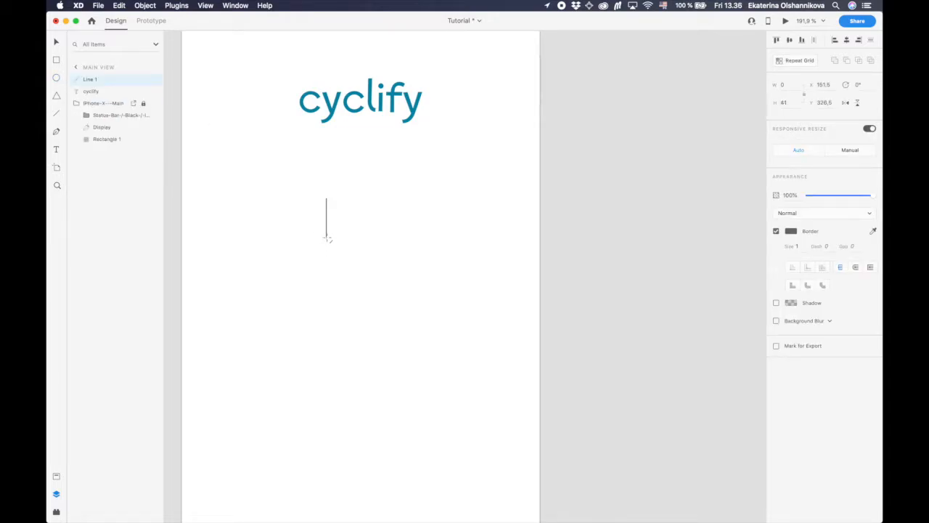
click(796, 231)
click(683, 283)
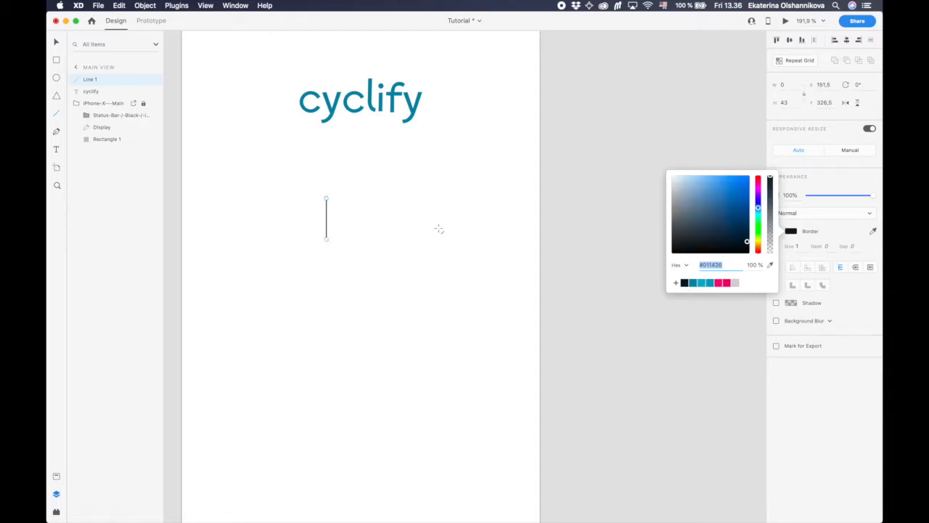
click(695, 284)
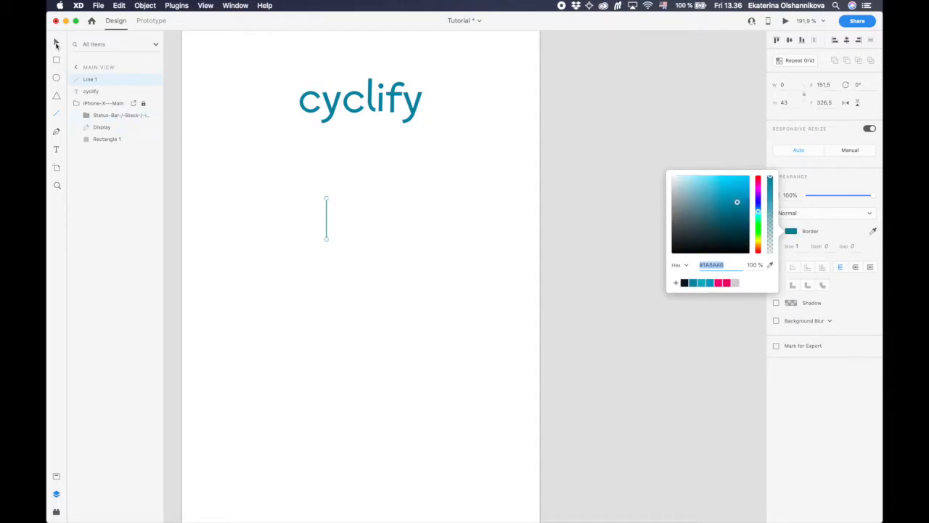
key(Escape)
Set the height of the vertical teal line to 40.
scroll(323, 228, up, 5)
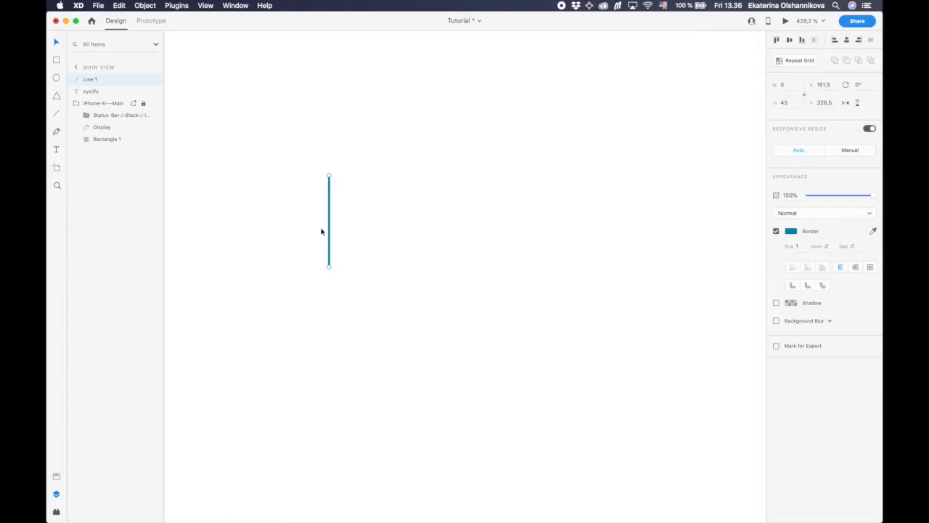
click(784, 102)
text(4)
Form wheel spokes from three duplicates of the line, rotating one to 90° and one to 45°, and mirroring the last horizontally.
key(super+d)
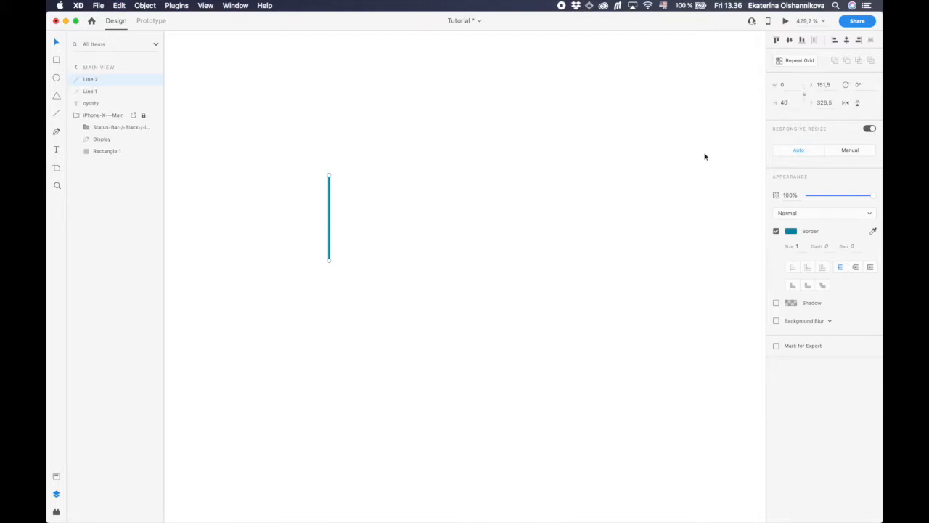
click(860, 85)
text(90)
key(Return)
key(super+d)
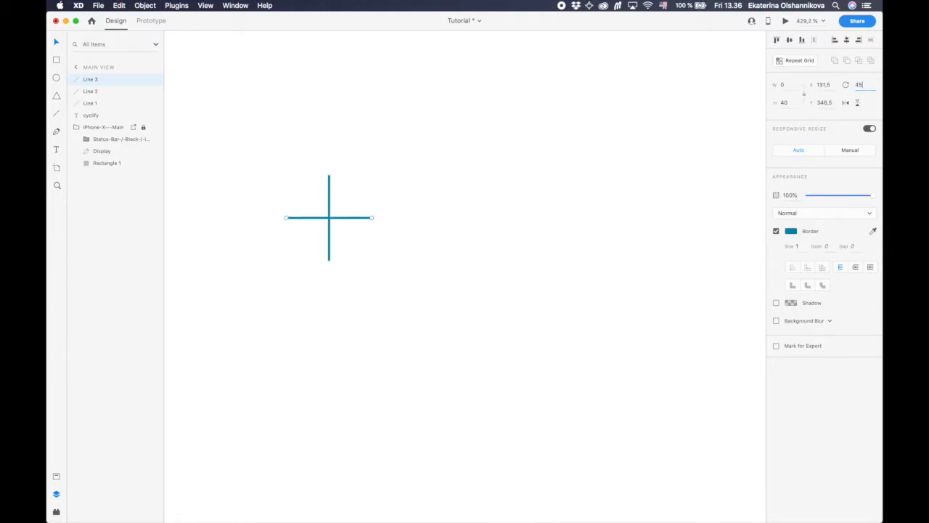
text(45)
key(Return)
key(super+d)
click(845, 103)
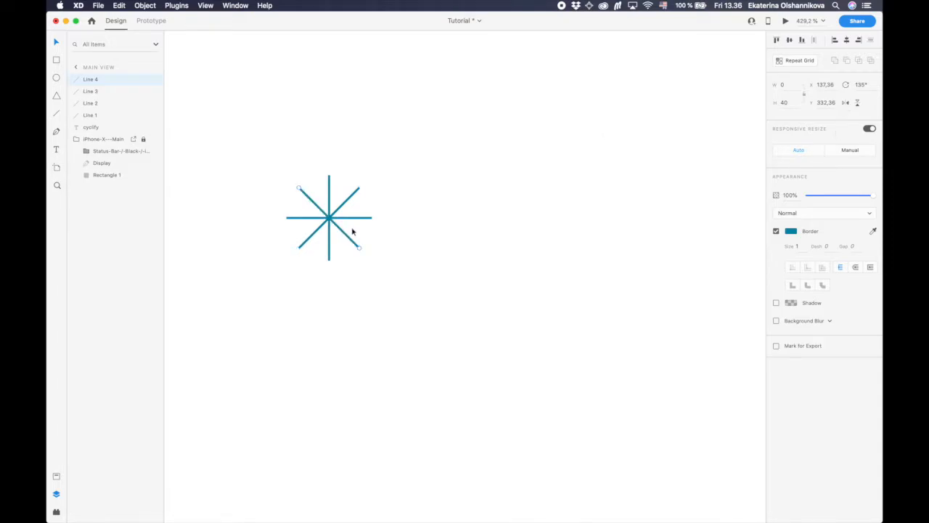
Group the four spoke lines, Line 1 to Line 4.
click(90, 116)
shift+click(93, 80)
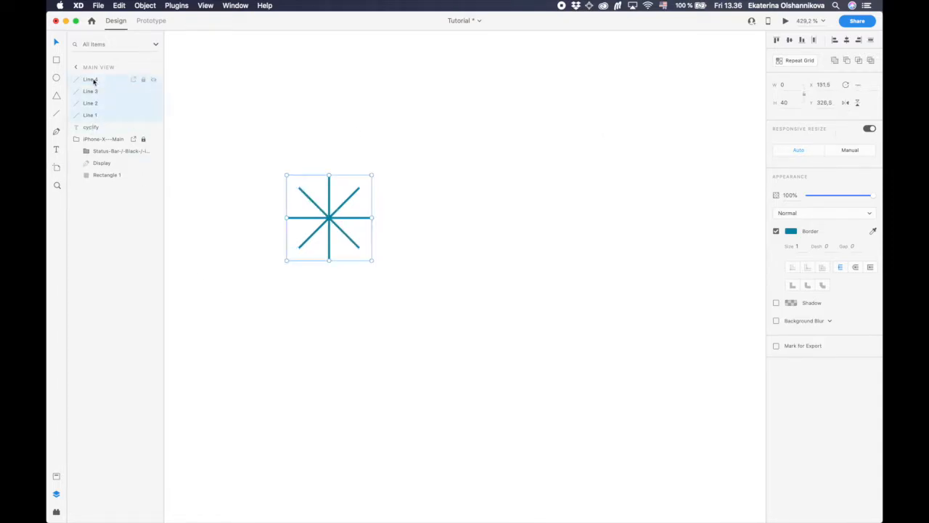
key(super+g)
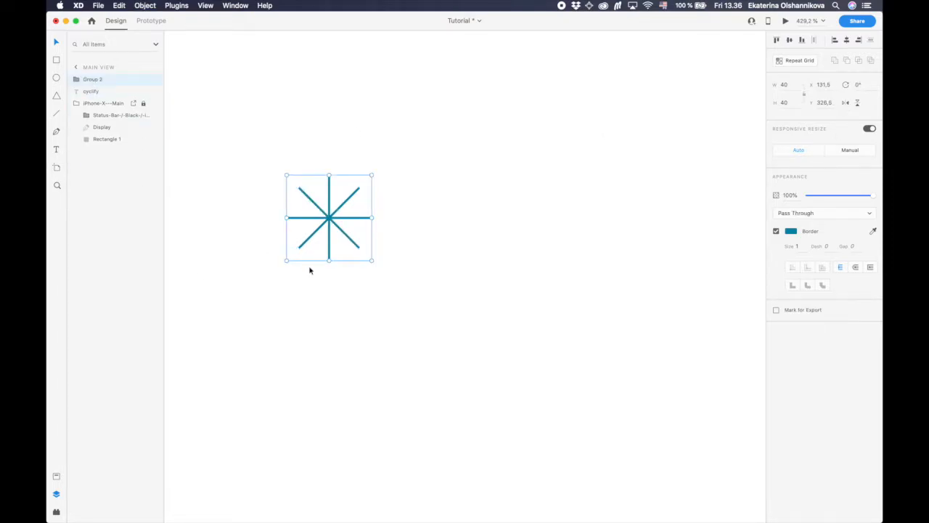
Add a 40 by 40 circle without fill over the grouped spokes.
scroll(309, 270, up, 5)
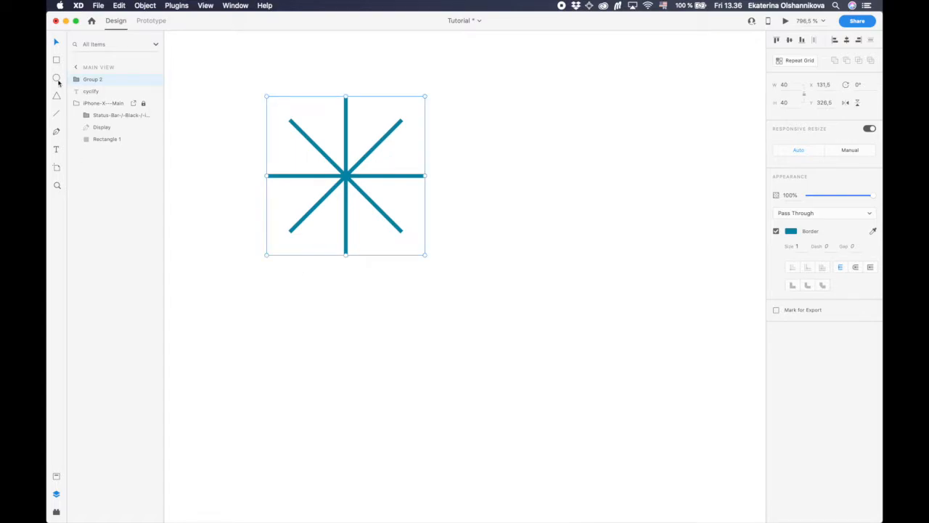
mouse_move(245, 95)
mouse_down()
mouse_move(518, 272)
mouse_move(496, 257)
mouse_up()
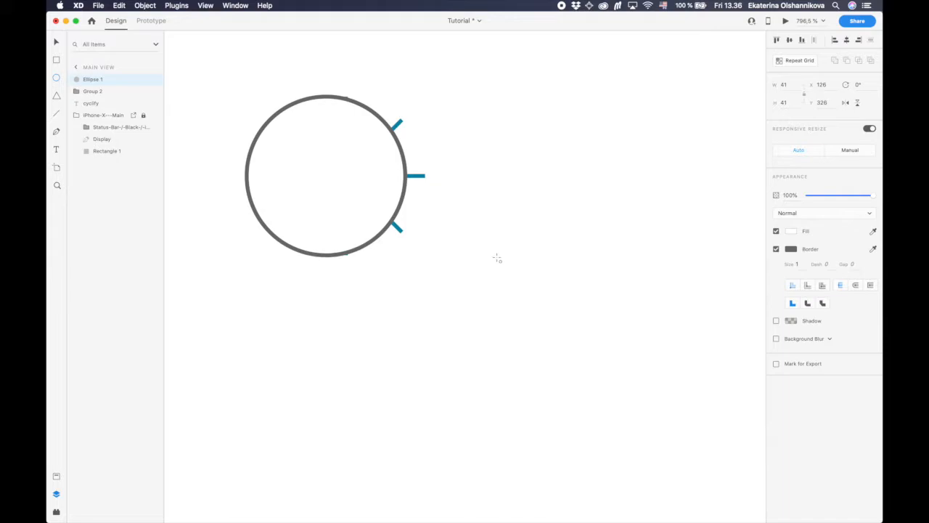
click(795, 88)
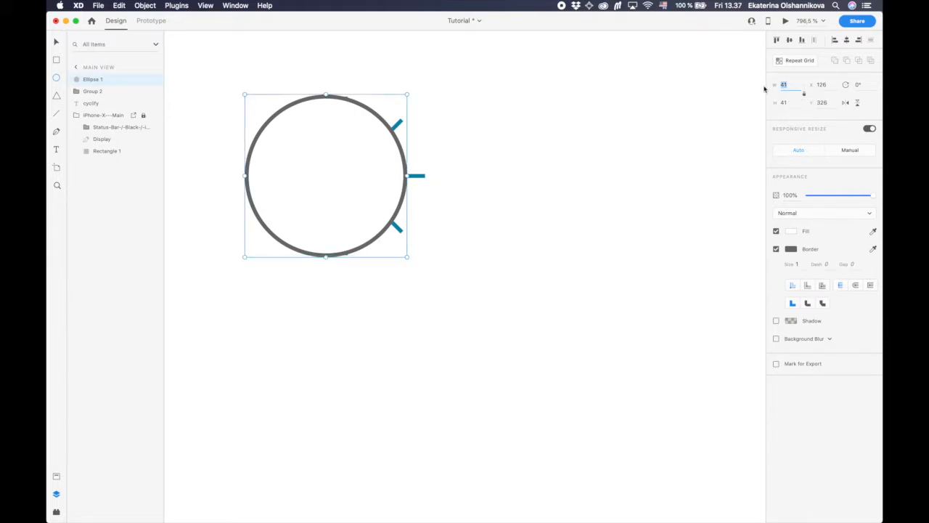
key(Return)
drag(332, 180, 354, 182)
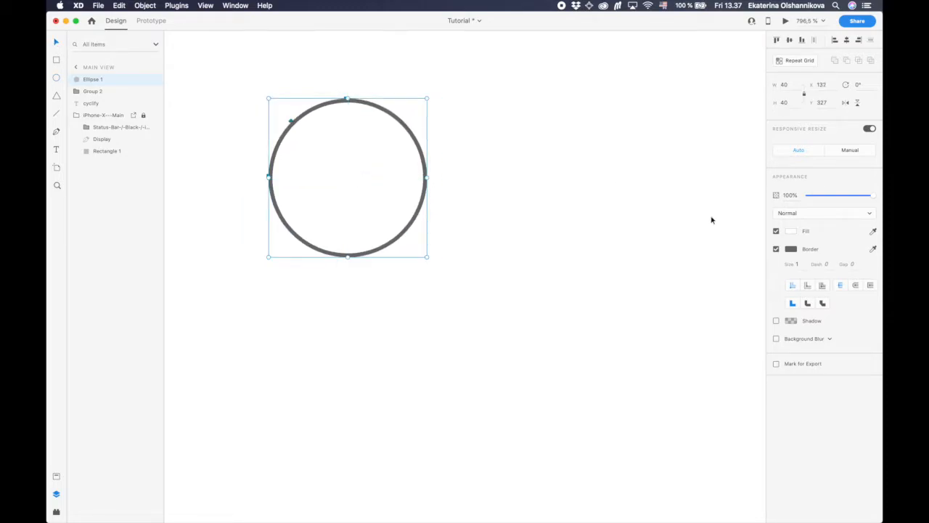
click(776, 232)
Align the circle with the spokes at X 131, Y 326 and enlarge it to 41 by 41.
scroll(257, 188, up, 3)
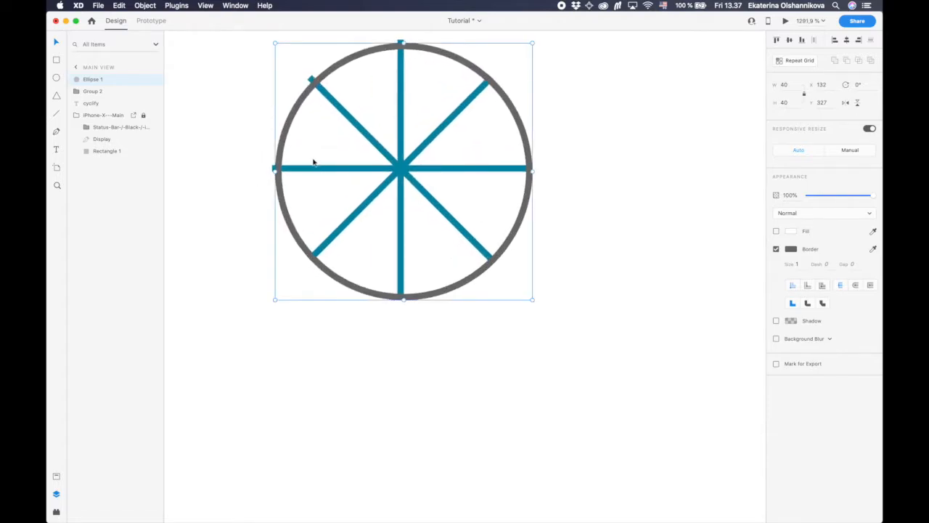
drag(519, 109, 484, 285)
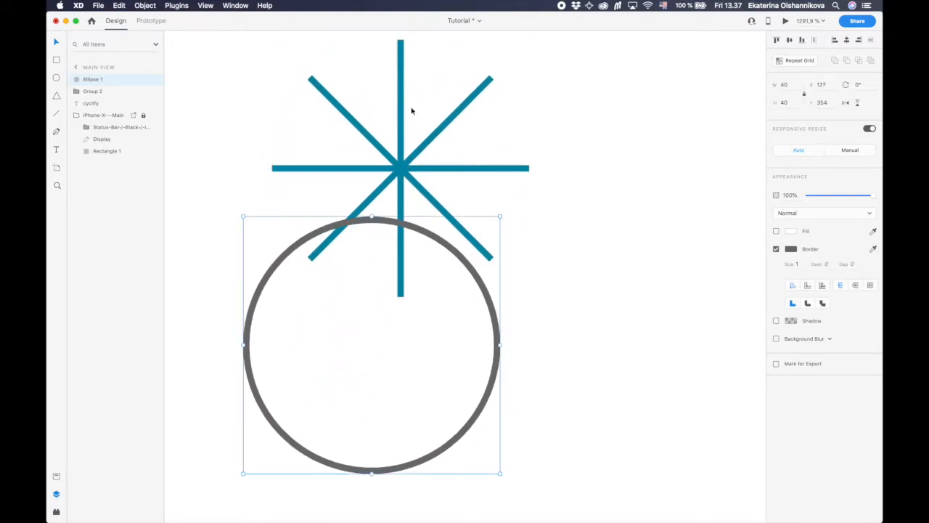
double_click(401, 108)
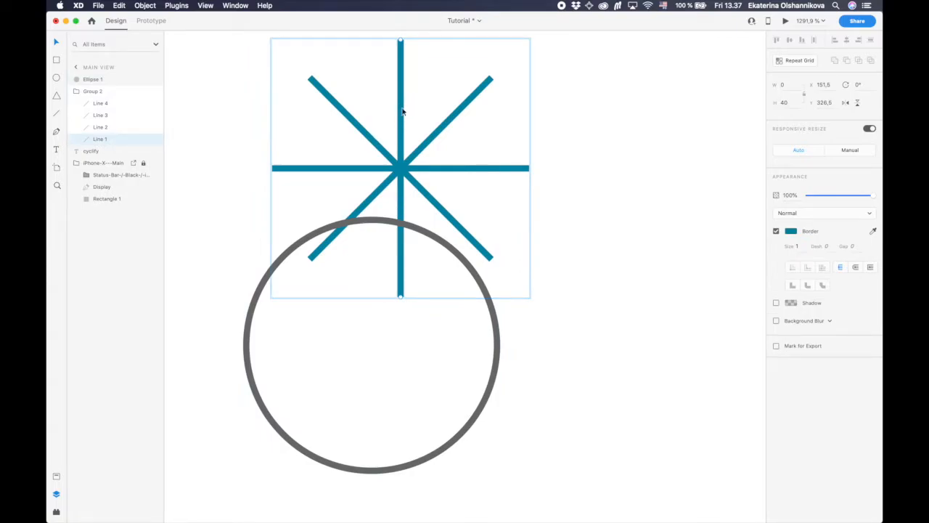
drag(500, 357, 523, 170)
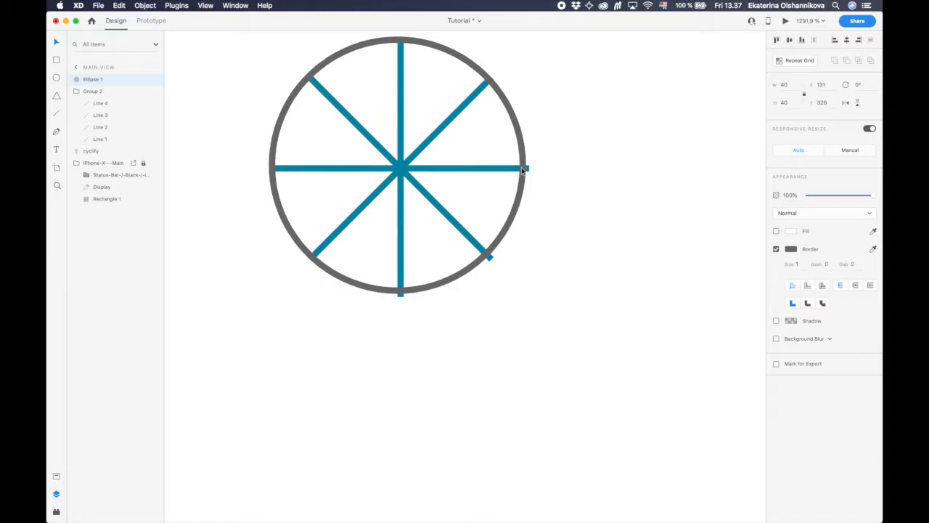
drag(524, 292, 532, 298)
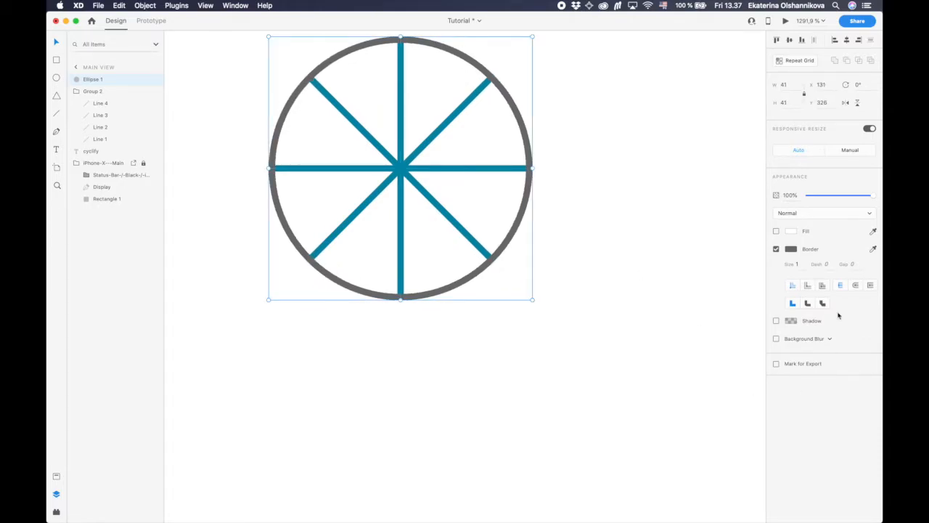
Colour the wheel circle's border with the saved dark teal swatch and deselect it.
click(792, 249)
click(695, 302)
click(607, 327)
Set the wheel circle's border size to 4, undoing the accidental deletion of its upper anchor point.
scroll(529, 363, down, 5)
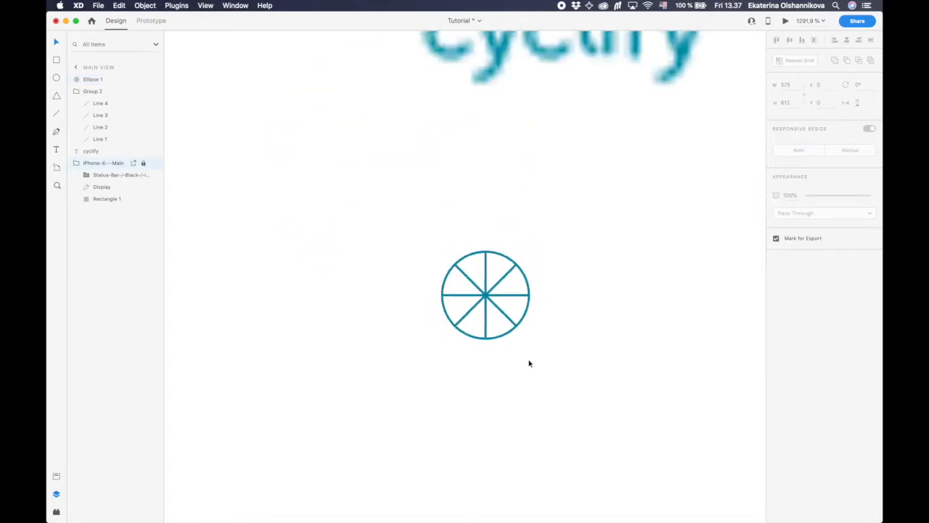
scroll(529, 363, up, 5)
double_click(513, 312)
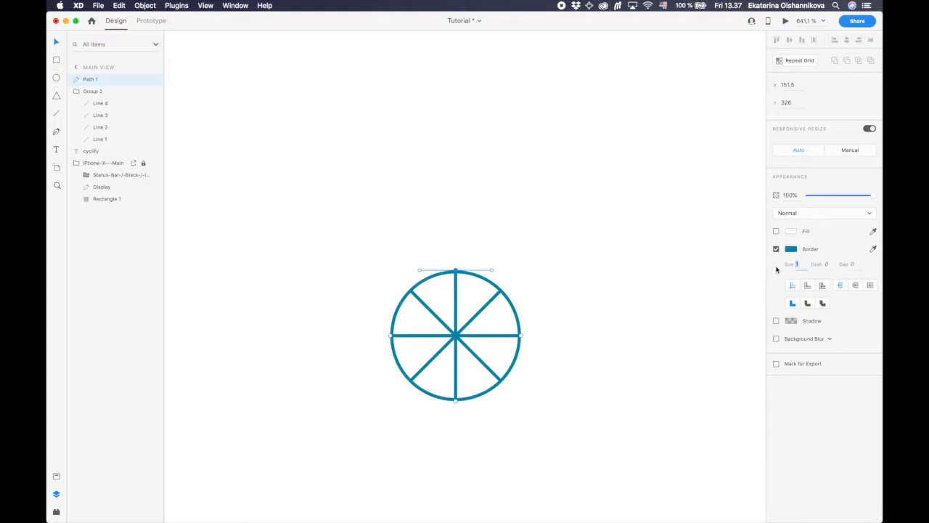
text(4)
key(Return)
key(BackSpace)
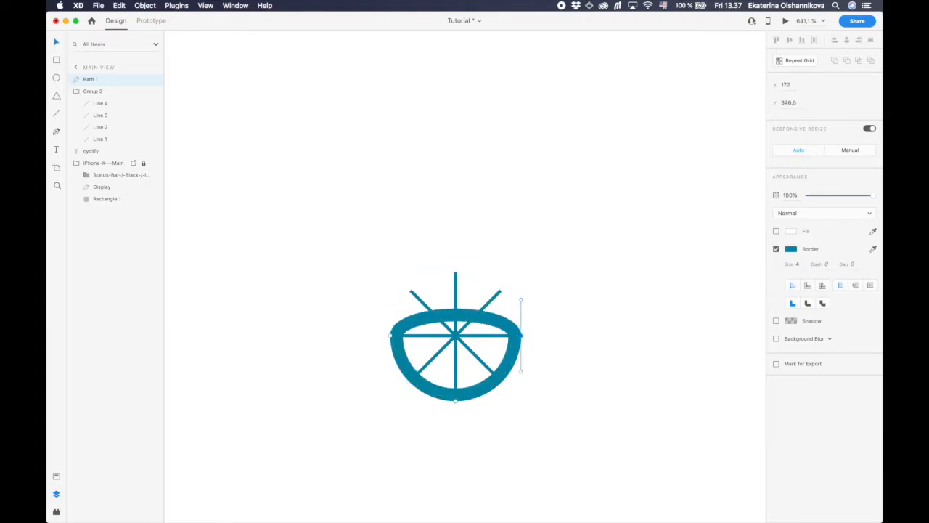
key(super+z)
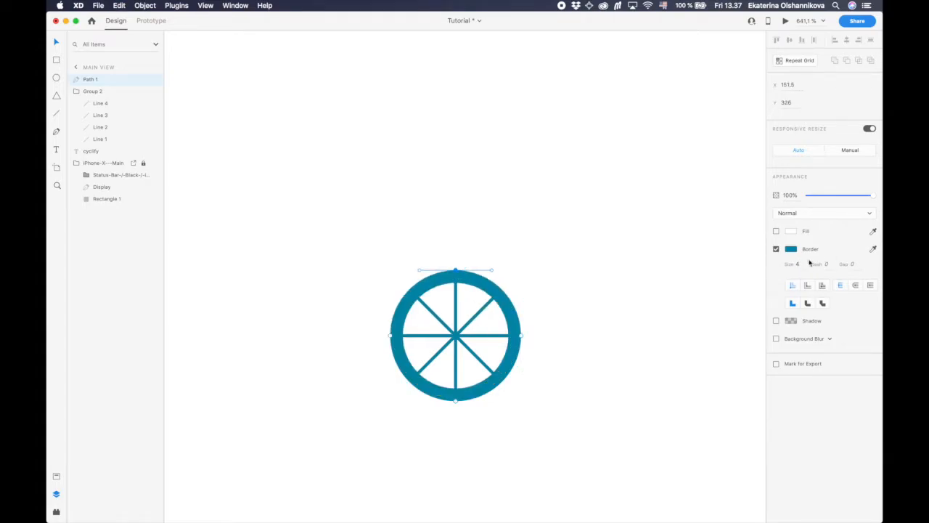
Set the wheel circle's border size to 3, reduce it to 2, and deselect the circle.
key(Escape)
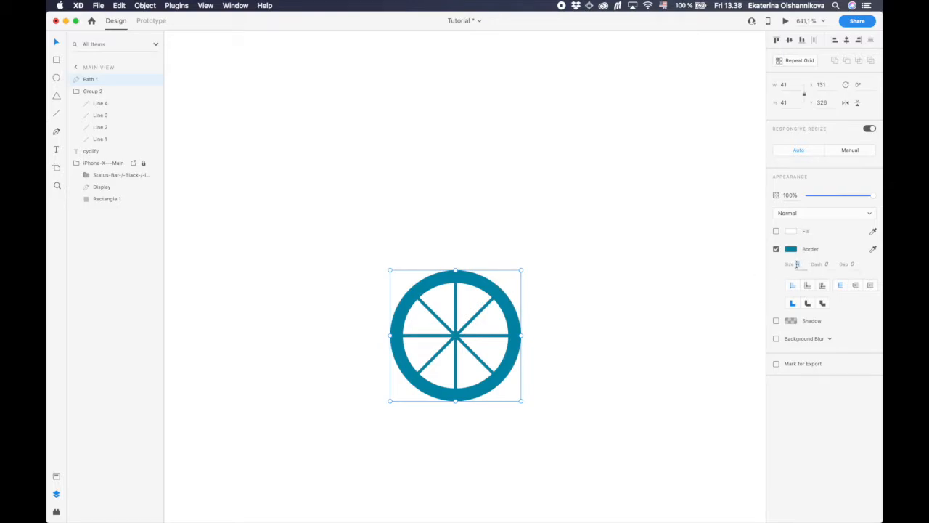
text(3)
key(Return)
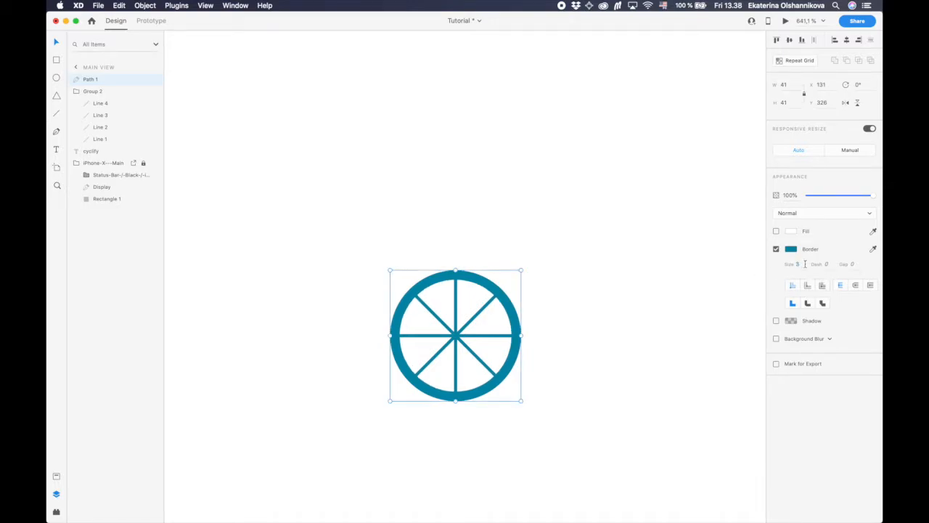
text(2)
key(Return)
click(548, 380)
scroll(547, 379, down, 5)
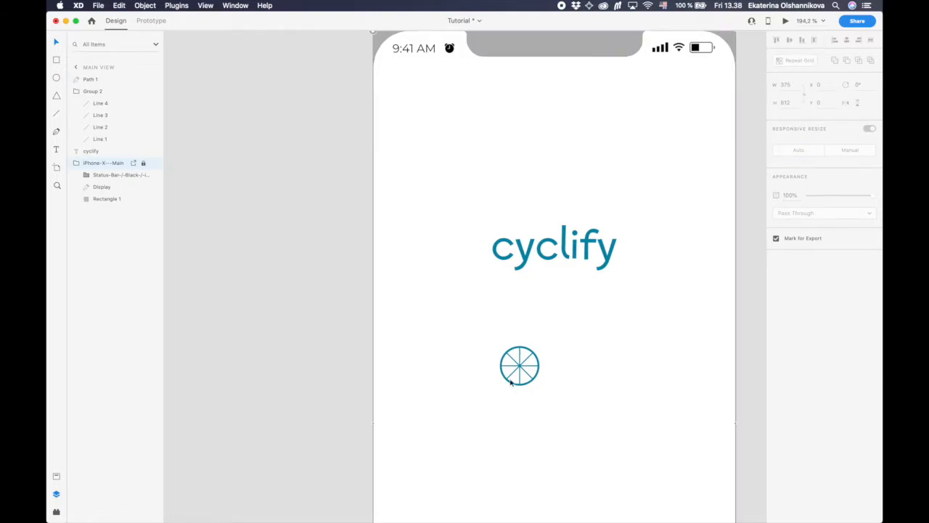
Combine the circle and the spokes into one group and rename it Wheel.
click(522, 370)
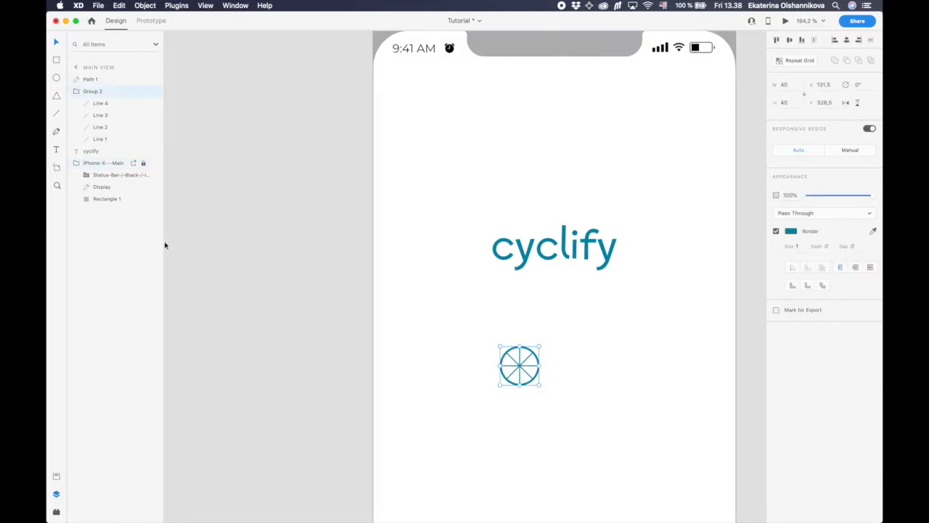
click(90, 79)
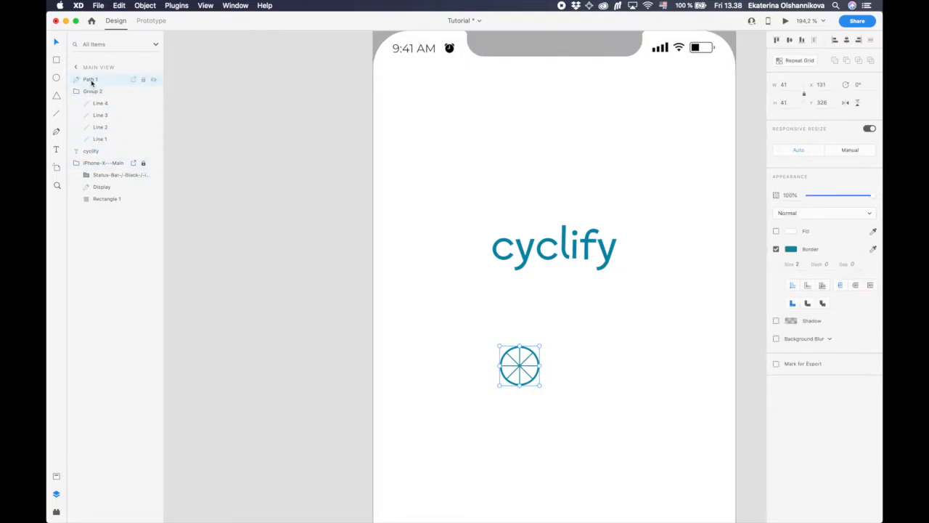
drag(92, 82, 93, 97)
double_click(91, 80)
text(Wheel)
key(Return)
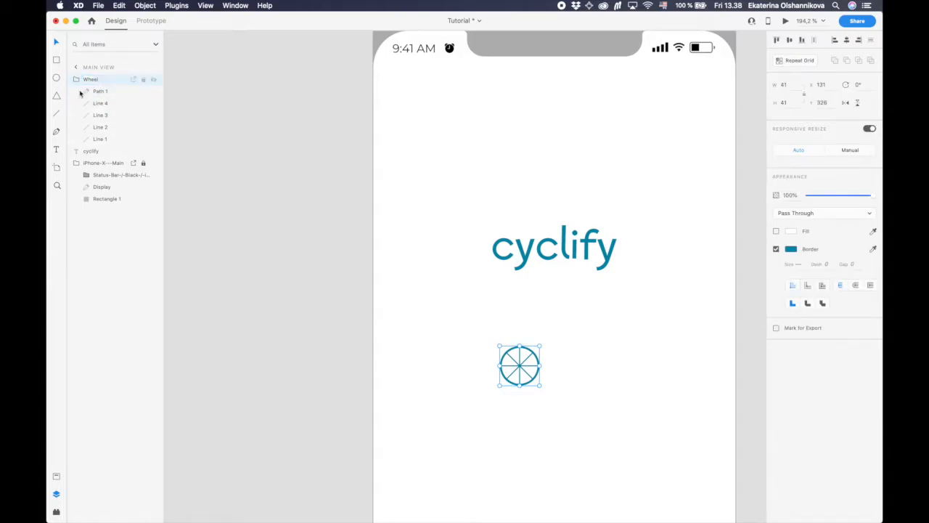
Collapse the Wheel group and place a copy level with it on its right, leaving a gap of 21.
click(75, 79)
click(155, 79)
click(155, 79)
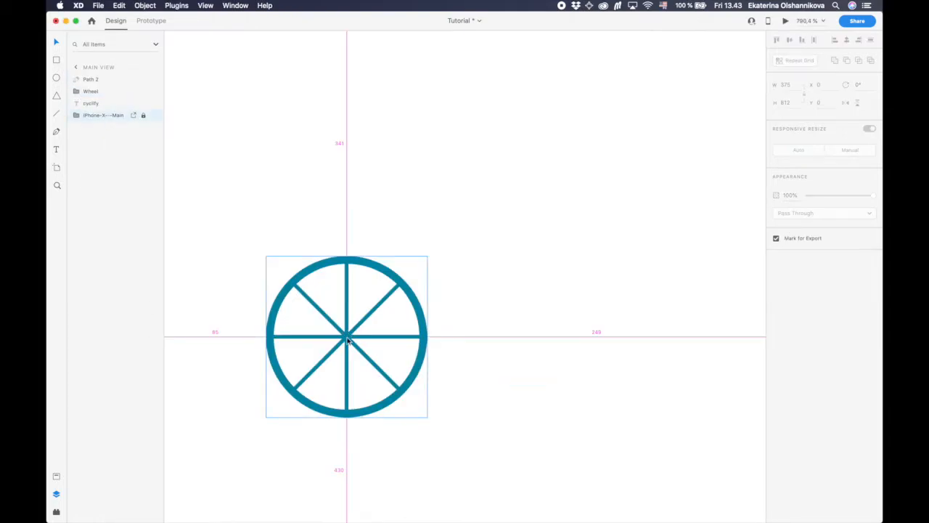
drag(348, 341, 591, 341)
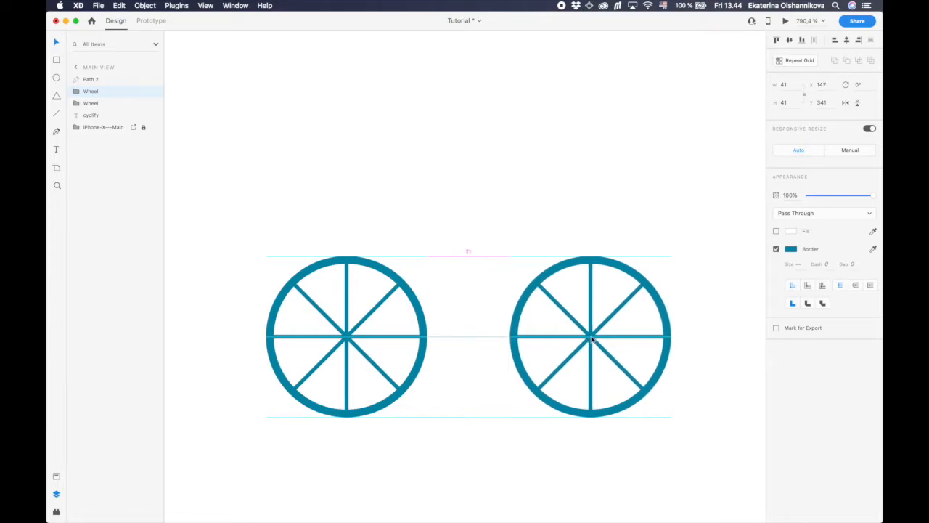
click(454, 290)
Draw the bike frame as a closed four-sided path from the right wheel's hub, with its upper edge above the wheels.
click(61, 133)
click(590, 337)
click(459, 336)
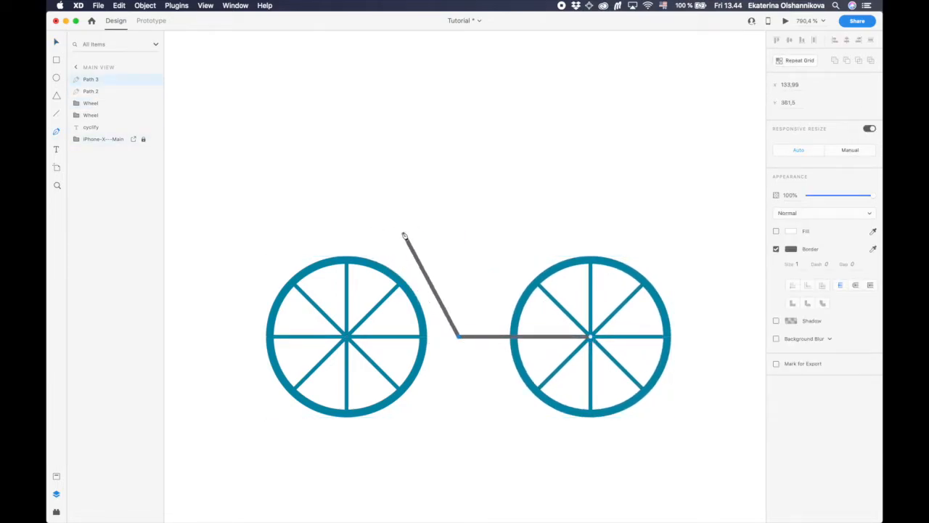
click(399, 227)
click(527, 227)
click(590, 337)
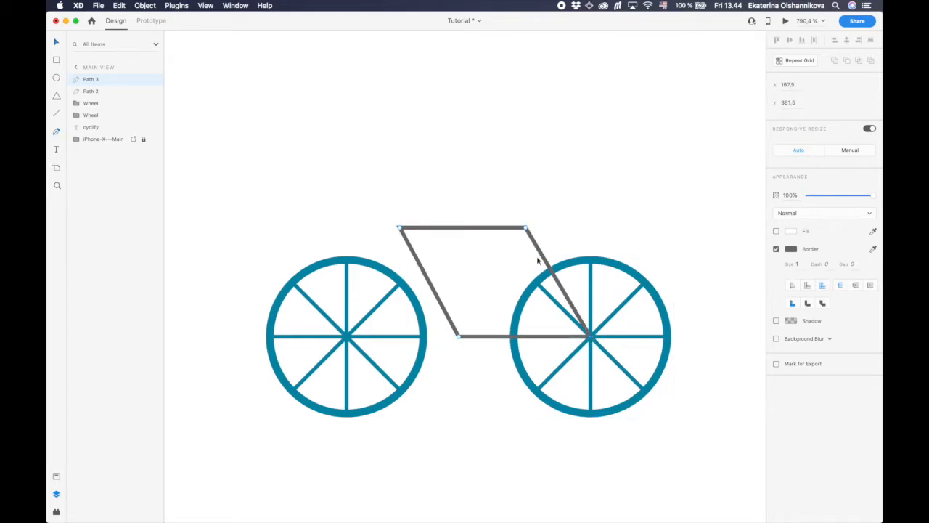
Colour the bike frame's border with the saved dark teal swatch.
click(791, 248)
click(693, 301)
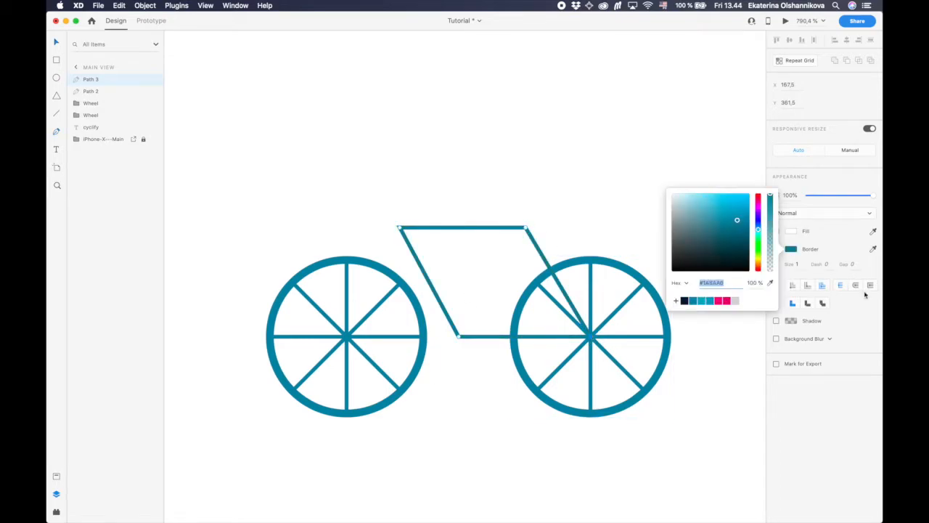
click(841, 251)
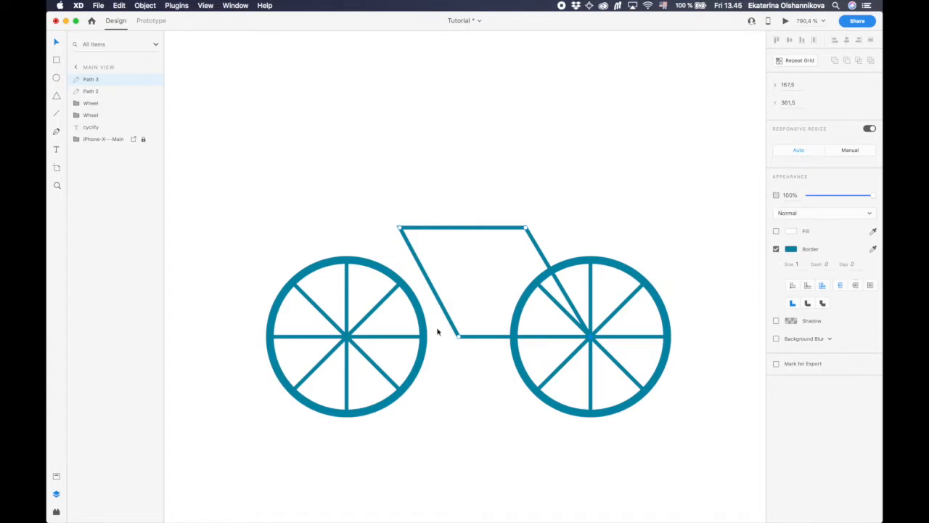
Draw an angular handlebar path from the left wheel's hub up past the frame, hooking forward, down and back.
click(56, 132)
click(347, 335)
click(418, 176)
click(357, 176)
click(357, 201)
click(381, 201)
key(Escape)
Draw the seat path about 25 by 40 from the frame's lower corner through its upper rear corner, ending in a horizontal seat.
click(458, 336)
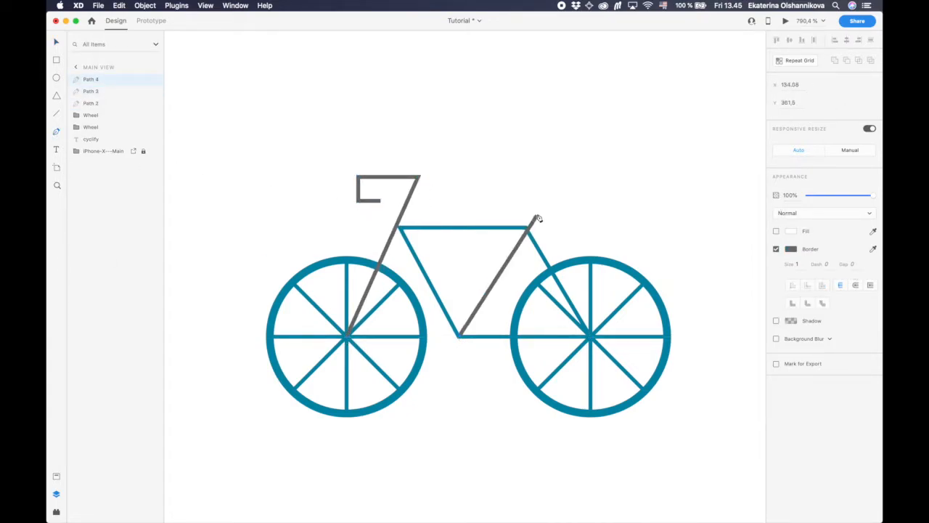
click(544, 199)
key(super+z)
click(556, 179)
click(501, 180)
Move the left wheel slightly away from the frame and delete the grey handlebar path.
key(v)
double_click(364, 178)
drag(347, 336, 327, 337)
key(Escape)
key(Delete)
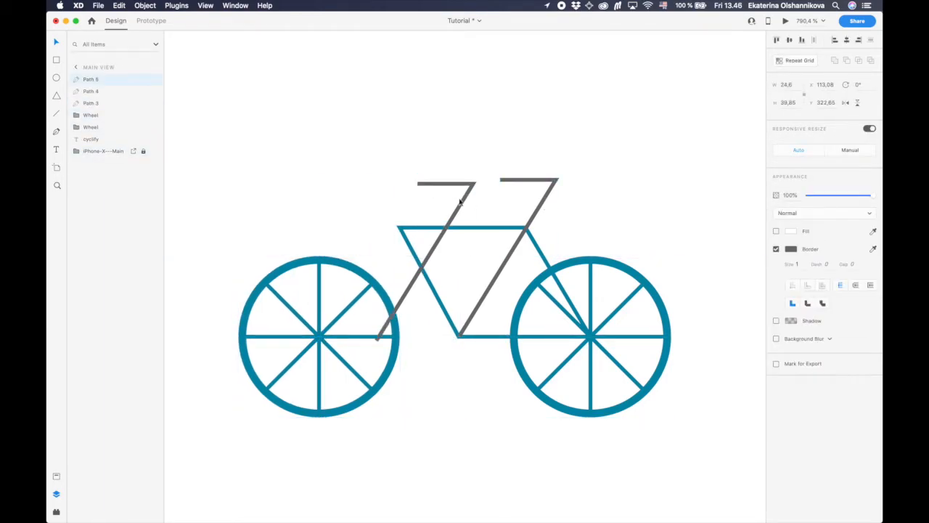
Position a copy of the seat path on the left wheel's hub as the fork and handlebar.
drag(460, 199, 413, 198)
drag(393, 352, 405, 351)
click(434, 197)
click(425, 181)
Extend the handlebar path forward, down and back with straight segments to form an open hook.
double_click(404, 179)
scroll(370, 217, up, 5)
key(p)
click(370, 148)
click(313, 148)
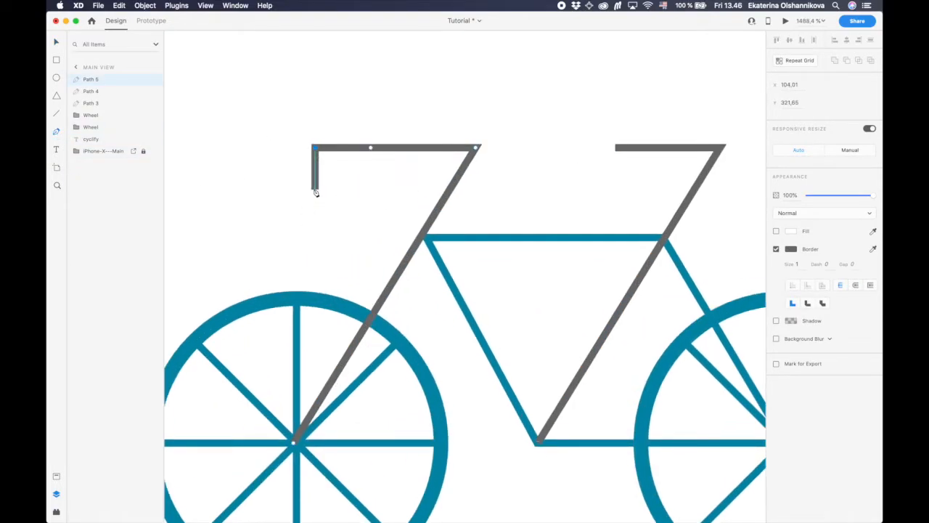
click(314, 217)
click(371, 217)
key(Up)
key(Escape)
Bend the handlebar's straight front segment outward into a rounded curve.
click(315, 185)
double_click(268, 179)
drag(315, 186, 274, 179)
click(292, 249)
Give the handlebar path the saved dark teal border colour, border size 2 and round caps.
click(792, 249)
click(691, 301)
click(798, 265)
key(Up)
click(857, 287)
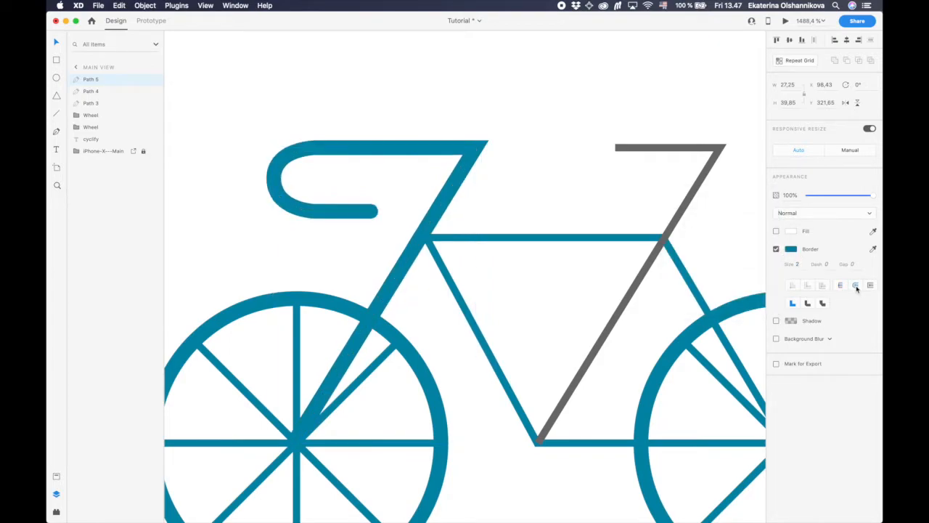
Set the frame's border size to 2, and give the seat path a dark teal border of size 2 with round caps.
click(555, 241)
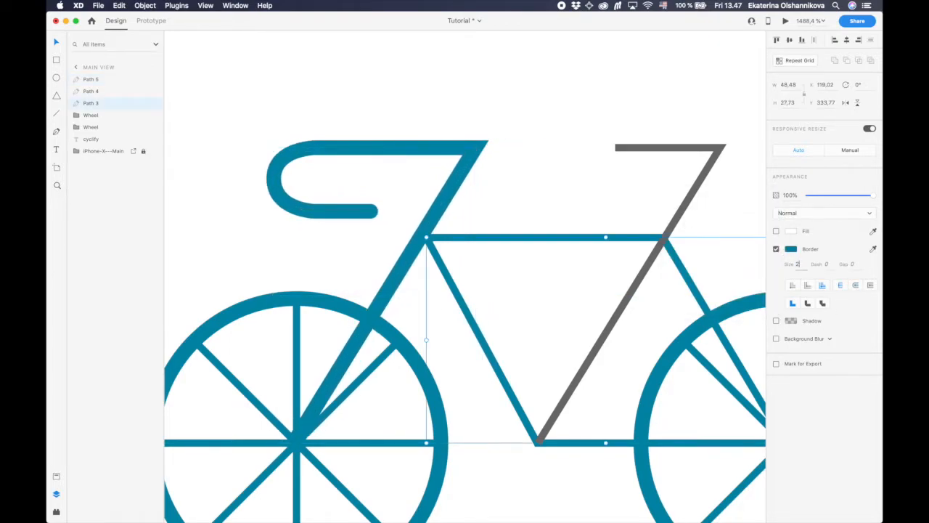
key(Return)
click(699, 187)
click(791, 249)
click(692, 302)
click(834, 336)
click(797, 263)
text(2)
key(Return)
click(856, 286)
scroll(566, 322, down, 10)
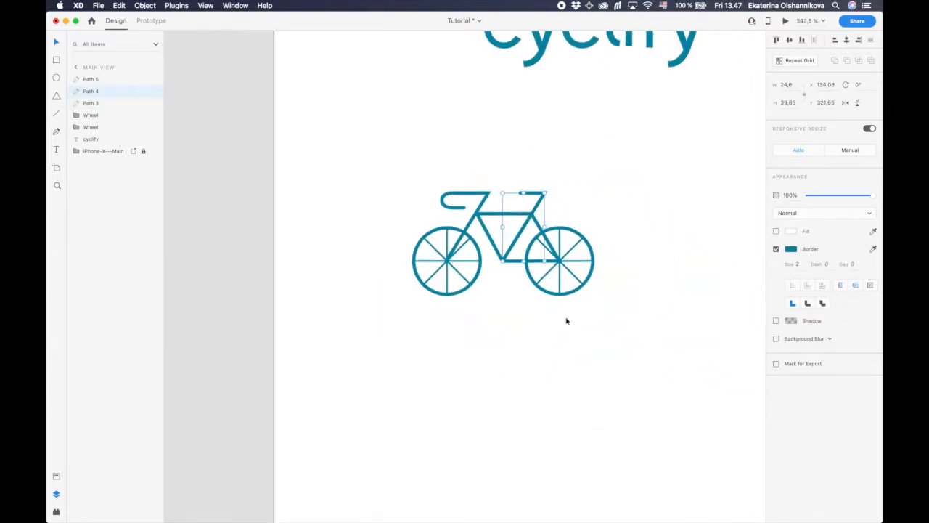
Group the handlebar, seat and frame paths and rename the group bike_parts.
scroll(567, 322, right, 3)
click(91, 80)
shift+click(92, 106)
key(super+g)
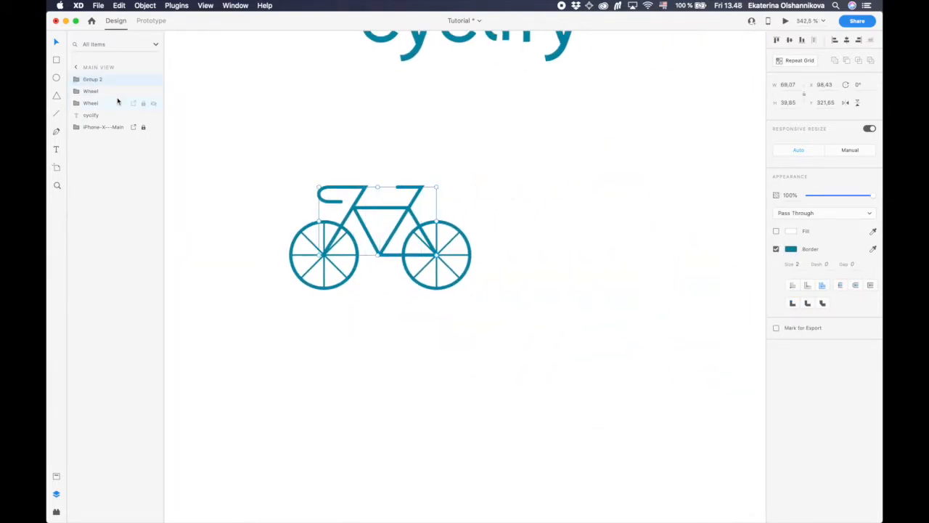
double_click(89, 79)
text(bike_parts)
key(Return)
Group bike_parts with both wheels and rename the new group bike.
shift+click(99, 105)
key(super+g)
double_click(94, 80)
text(bike)
key(Return)
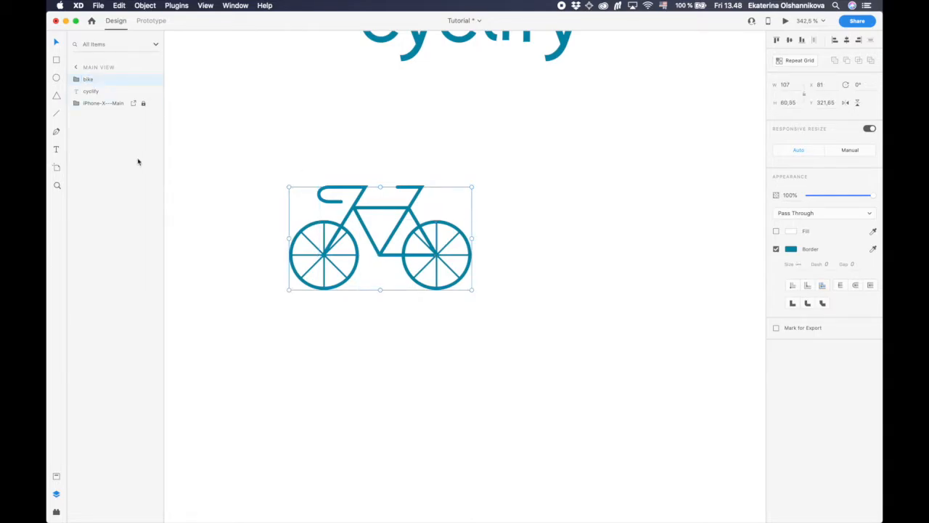
Nudge the front anchor point of the handlebar's curve to the right to shorten the loop.
click(295, 331)
scroll(295, 330, down, 5)
scroll(312, 281, up, 5)
double_click(310, 277)
double_click(309, 277)
scroll(301, 276, up, 6)
double_click(301, 276)
click(276, 253)
click(264, 251)
key(Right)
key(Right)
key(Right)
key(Right)
key(Right)
key(Right)
key(Right)
key(Left)
key(Left)
key(Left)
key(Escape)
Try to delete the handlebar loop's upper and lower anchor points and adjust its front curve handle, and undo these edits.
scroll(324, 223, up, 5)
double_click(312, 230)
key(Delete)
click(312, 357)
key(Delete)
click(228, 293)
drag(229, 228, 230, 216)
key(super+z)
key(super+z)
key(super+z)
Shift the handlebar loop's front anchor to the right, adjust its curve handle, and leave path editing.
mouse_move(230, 292)
mouse_down()
mouse_move(220, 293)
mouse_move(243, 291)
mouse_up()
drag(243, 230, 244, 229)
drag(244, 292, 239, 293)
key(Escape)
key(Escape)
scroll(239, 292, down, 10)
click(299, 315)
scroll(299, 314, left, 3)
click(425, 355)
scroll(425, 355, down, 5)
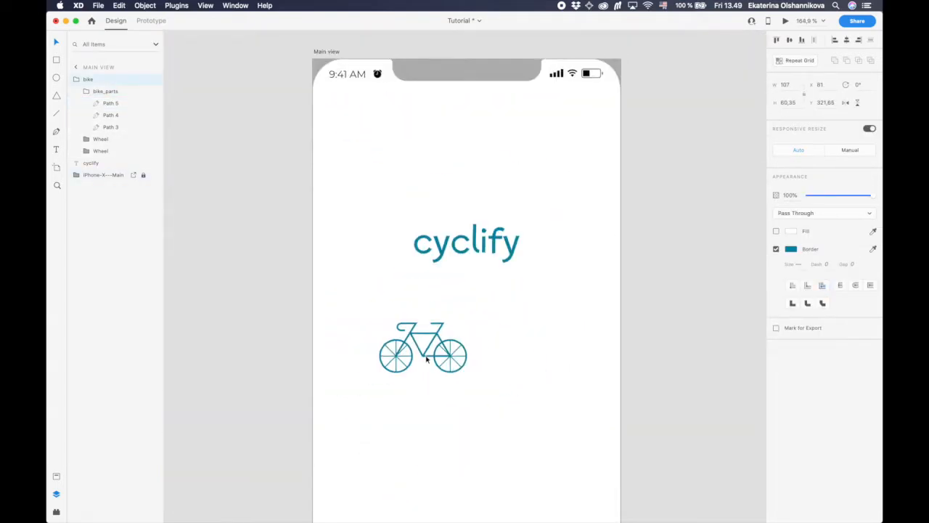
Move the bike group under the cyclify logo, centred on the artboard at X 134, Y 369,65.
scroll(385, 270, down, 2)
drag(385, 270, 409, 292)
scroll(409, 292, up, 2)
Try to set the bike group's width to 20, undo it, and dismiss the resizing hint.
click(789, 86)
text(20)
key(Return)
key(super+z)
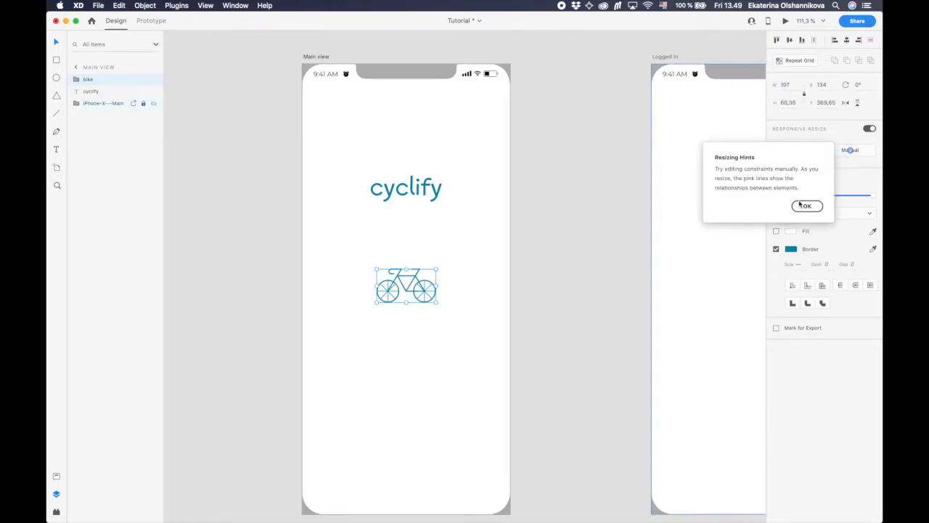
click(805, 205)
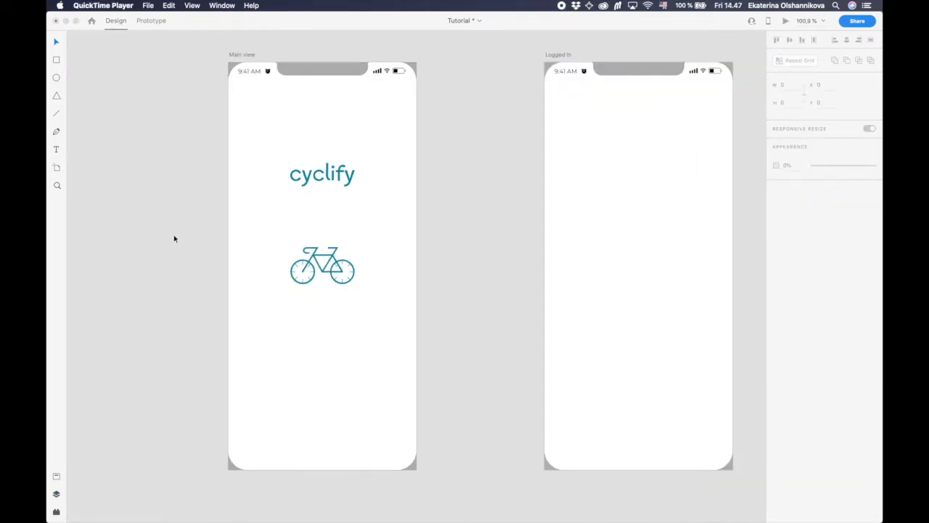
Draw a rectangle about 227 by 57 below the bike on the Main view and remove its border.
click(131, 212)
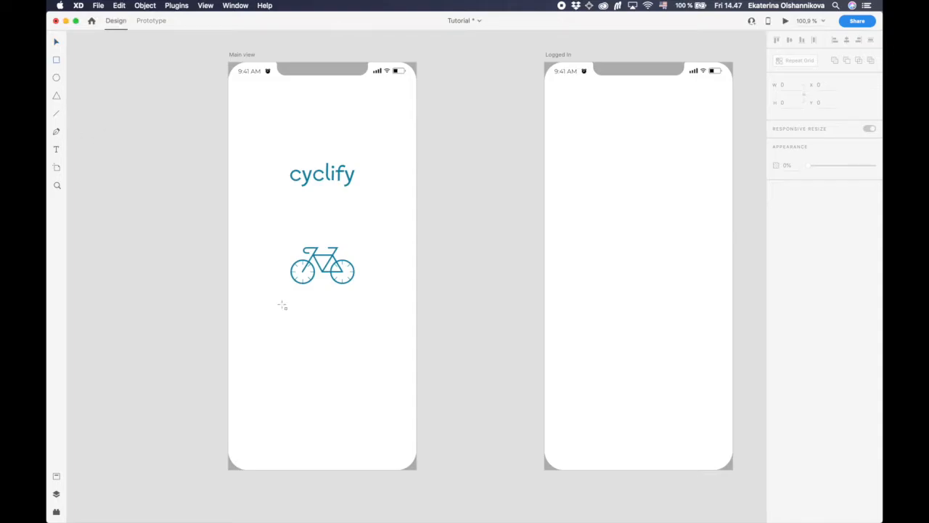
mouse_move(266, 337)
mouse_down()
mouse_move(394, 355)
mouse_move(387, 369)
mouse_move(378, 363)
mouse_up()
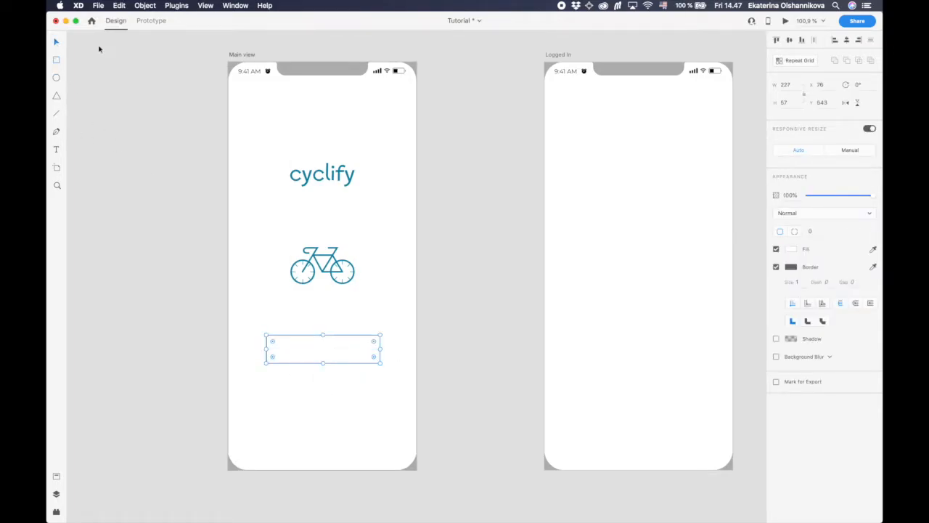
click(792, 268)
click(807, 270)
click(775, 267)
Fill the rectangle with the saved pink swatch and round its corners to a radius of 29.
click(791, 250)
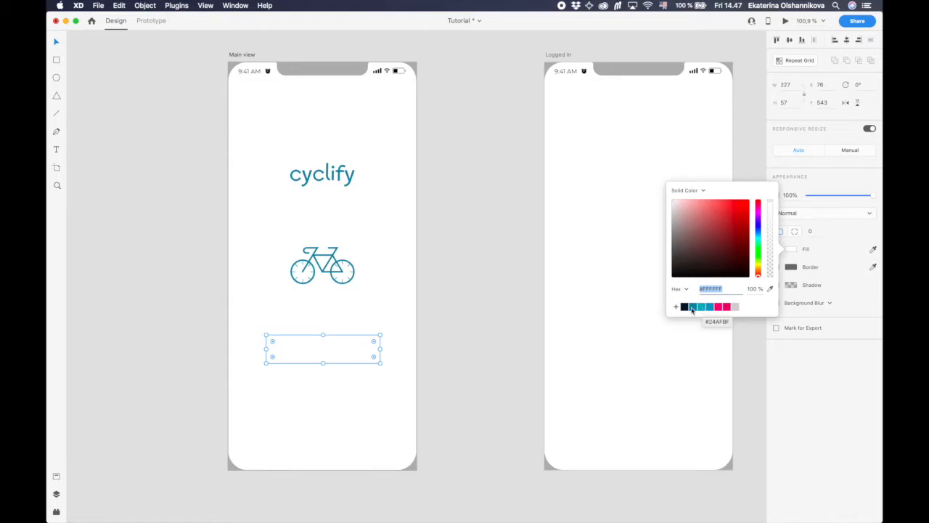
click(727, 306)
click(757, 144)
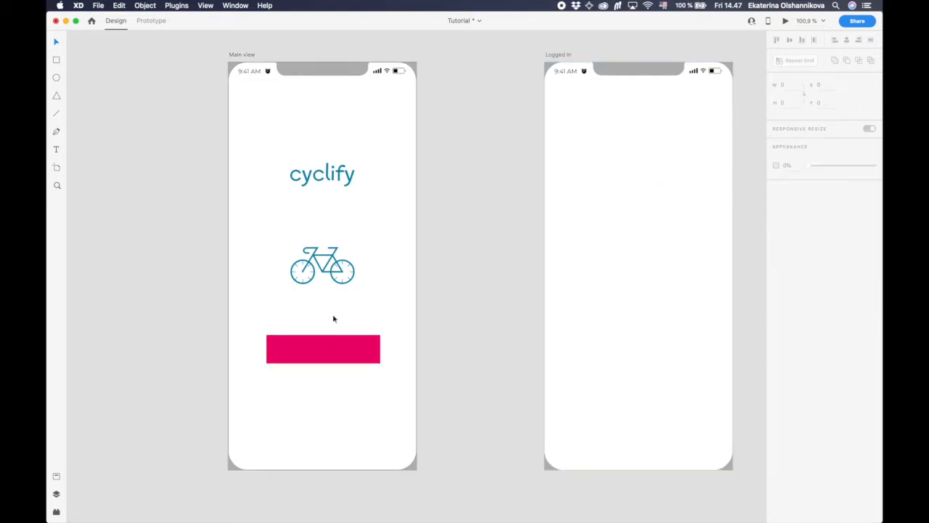
click(276, 347)
drag(272, 341, 326, 356)
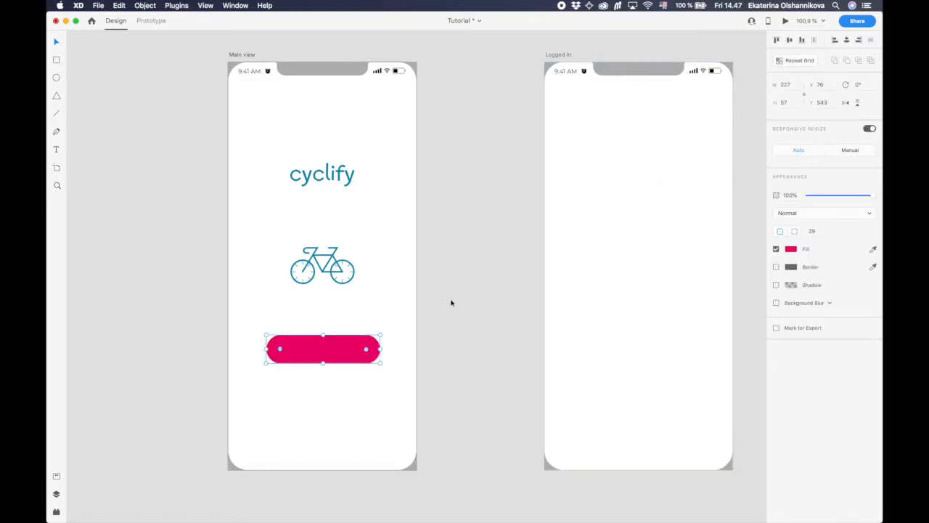
Add the white text "Log in" to the pink button and centre it there.
click(307, 352)
text(Log in)
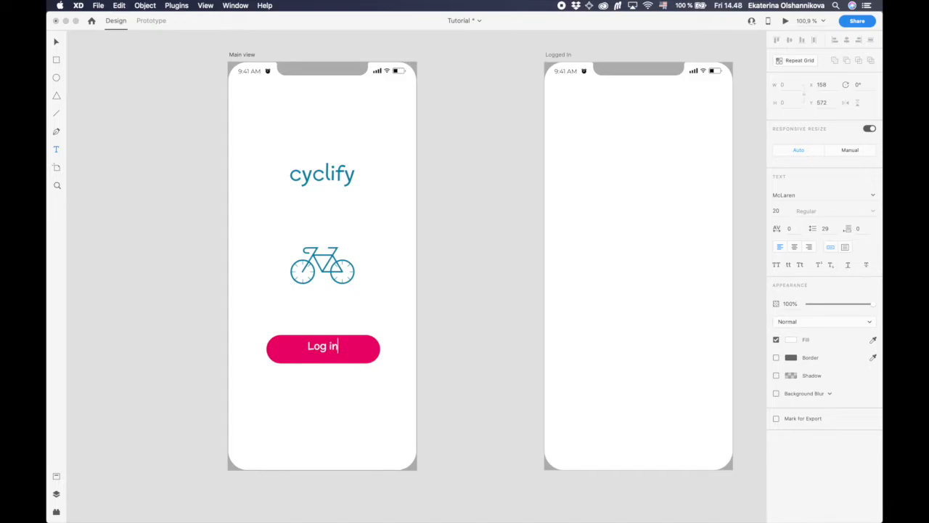
click(59, 45)
drag(326, 347, 328, 352)
click(445, 363)
Group the "Log in" text with its pink button shape.
click(322, 354)
shift+click(369, 352)
key(super+g)
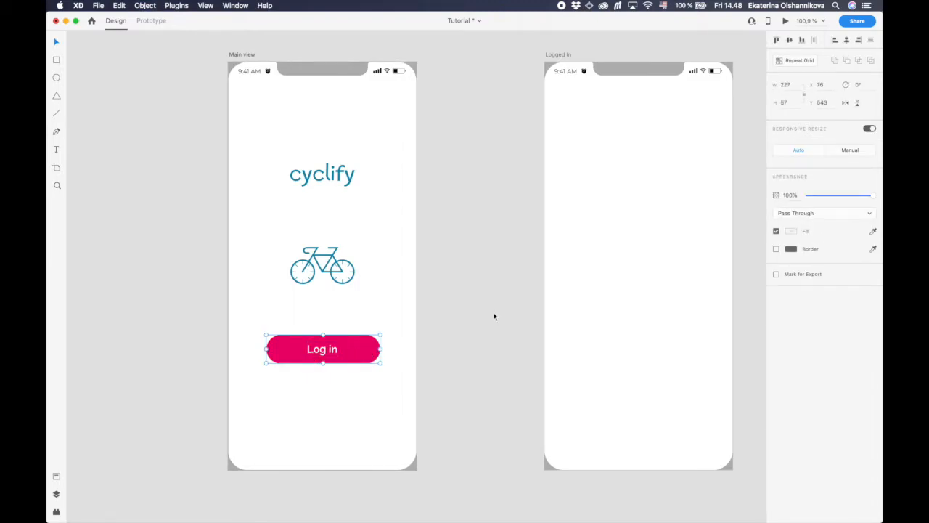
Rename the Log in button group to "login" and collapse the bike group in the layer list.
click(55, 477)
click(57, 479)
click(56, 494)
double_click(92, 78)
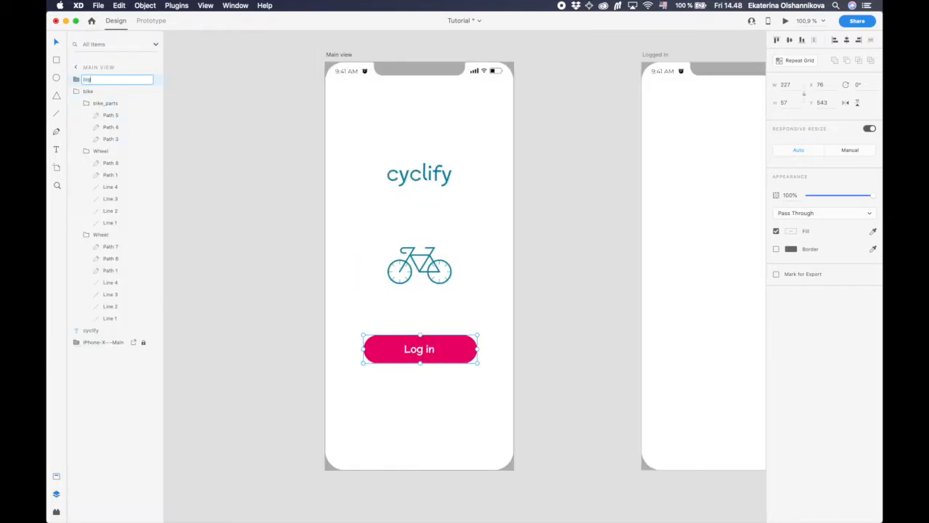
text(login)
key(Return)
click(74, 93)
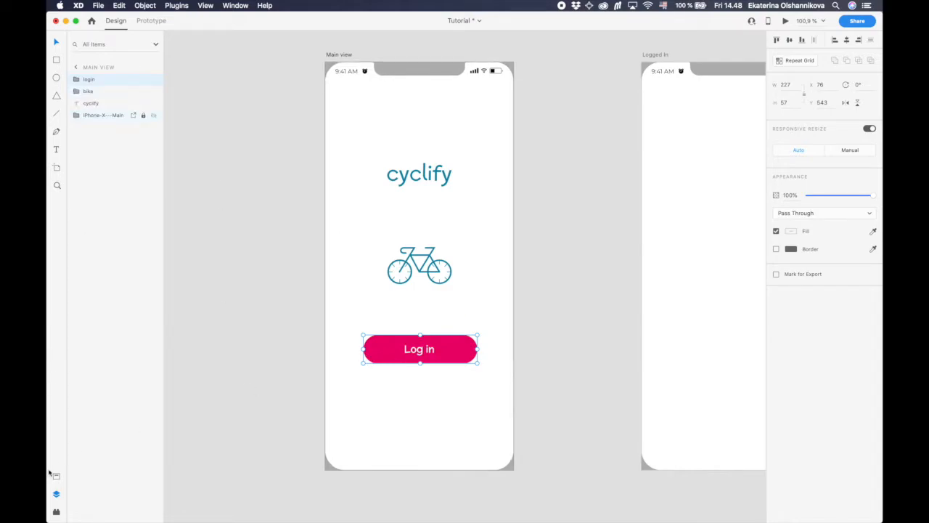
Turn the login button group into a reusable component in the document assets.
click(55, 475)
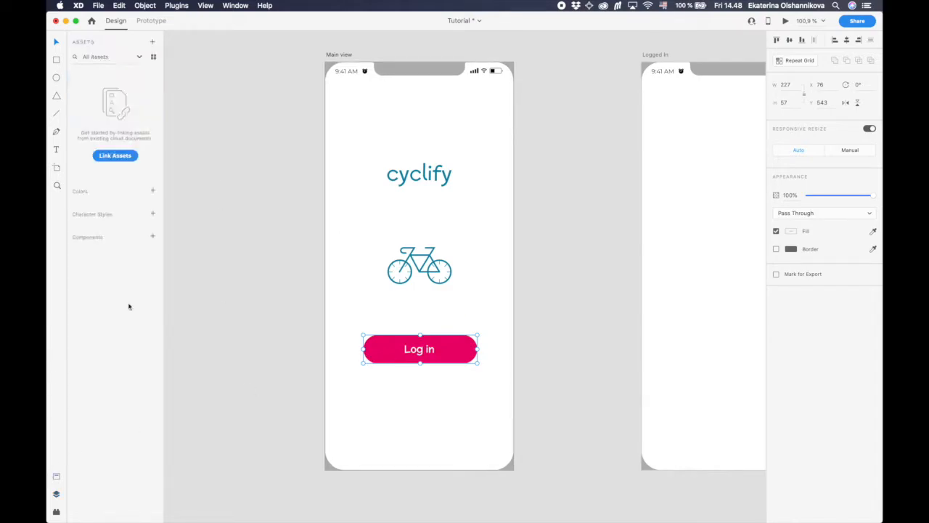
click(152, 238)
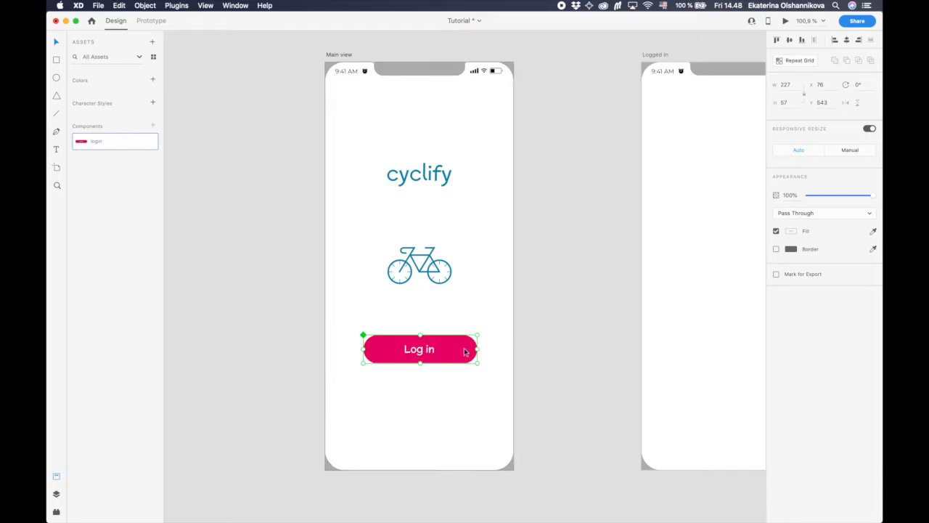
click(487, 326)
Duplicate the login button component directly below the original on the Main view.
click(444, 355)
key(alt)
drag(452, 350, 452, 385)
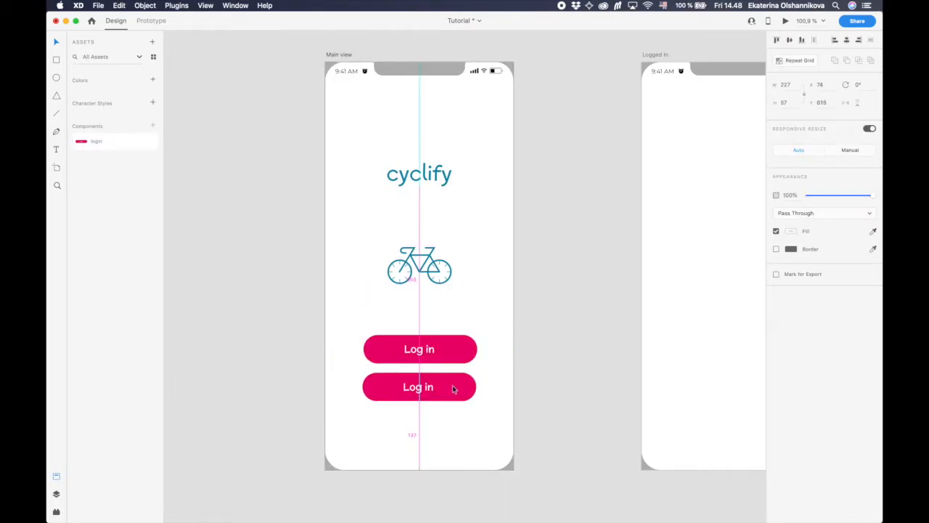
Change the duplicate button's label to "Register" and centre the text in its shape.
double_click(407, 390)
key(Return)
text(Register)
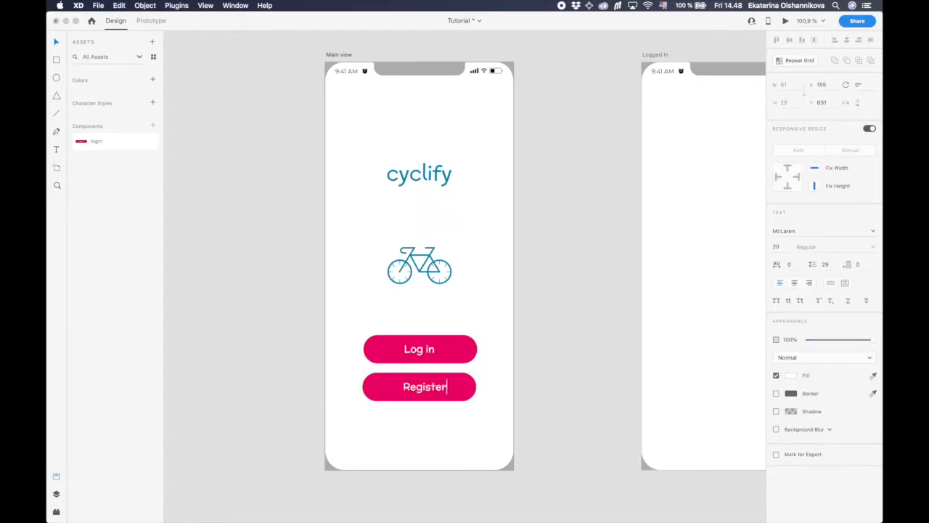
key(Escape)
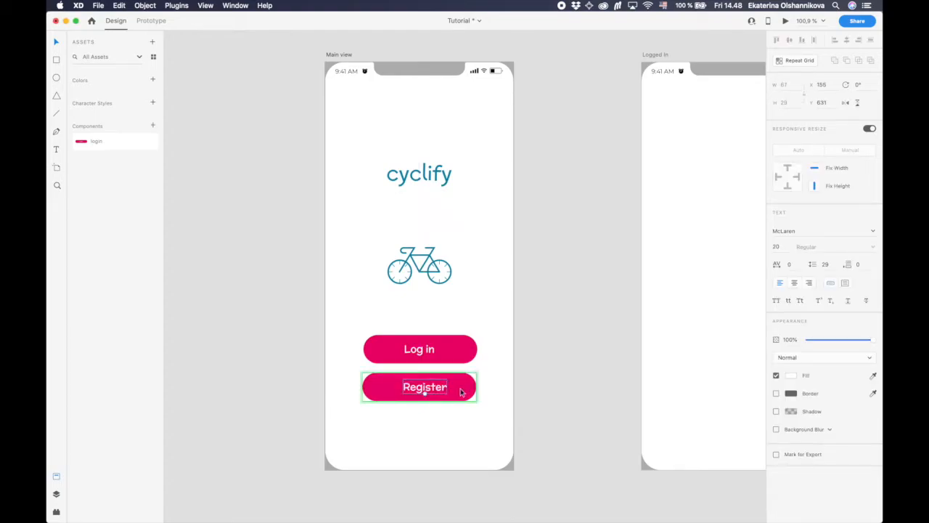
key(Return)
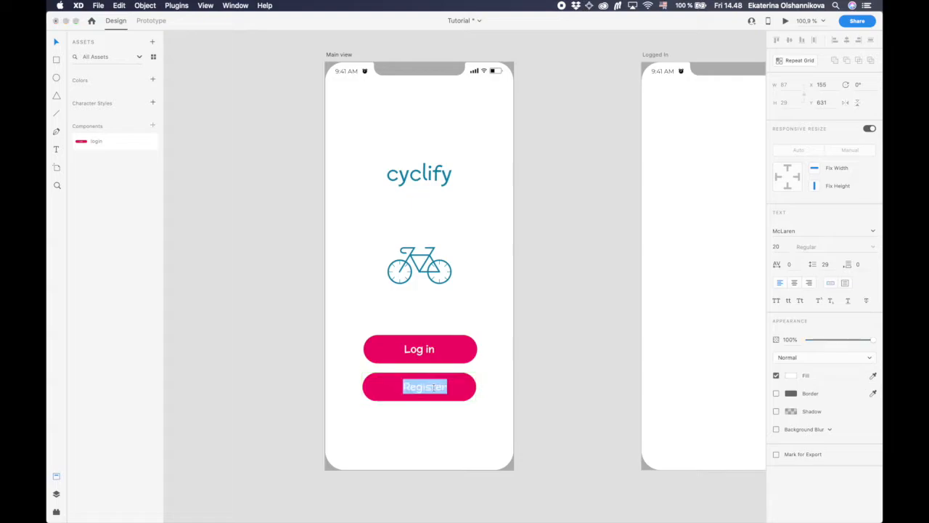
key(Escape)
drag(412, 390, 405, 390)
click(529, 369)
Remove the fill from the main Log in component's shape and give it a saved-pink border of size 2.
click(436, 356)
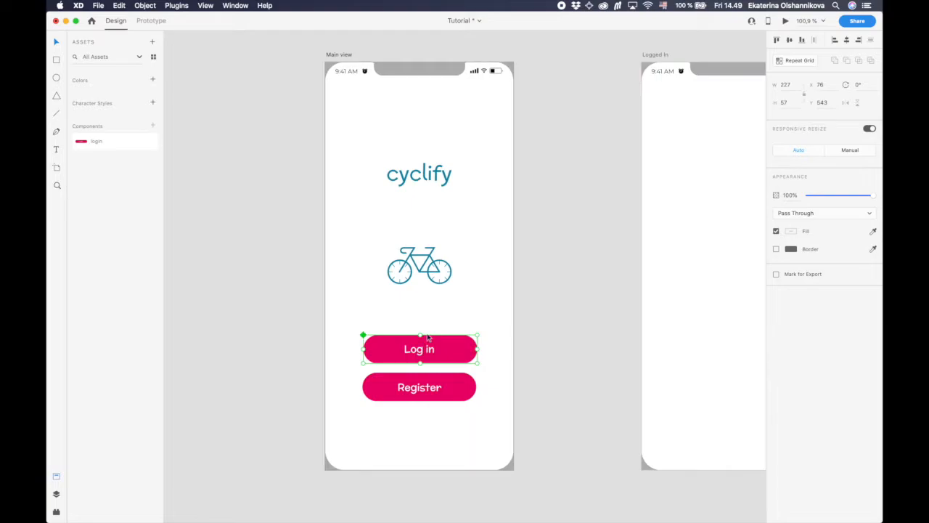
double_click(377, 350)
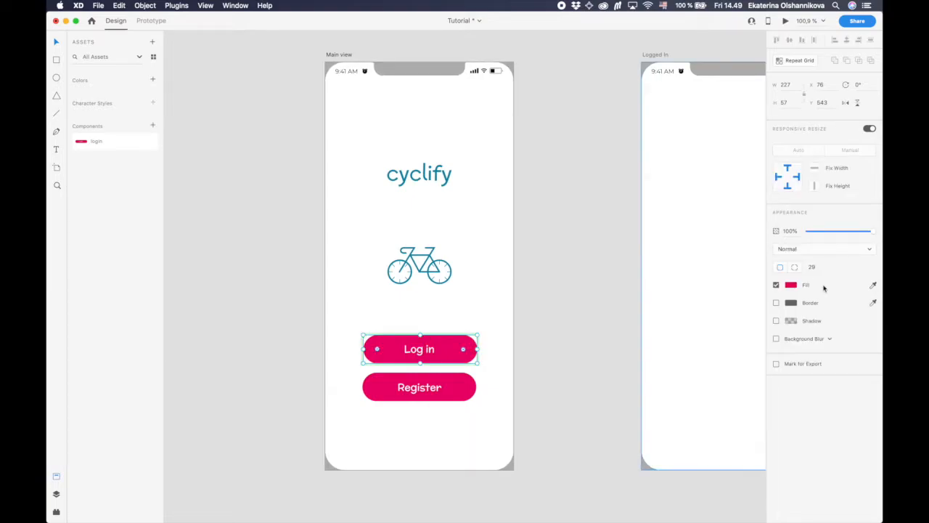
click(775, 303)
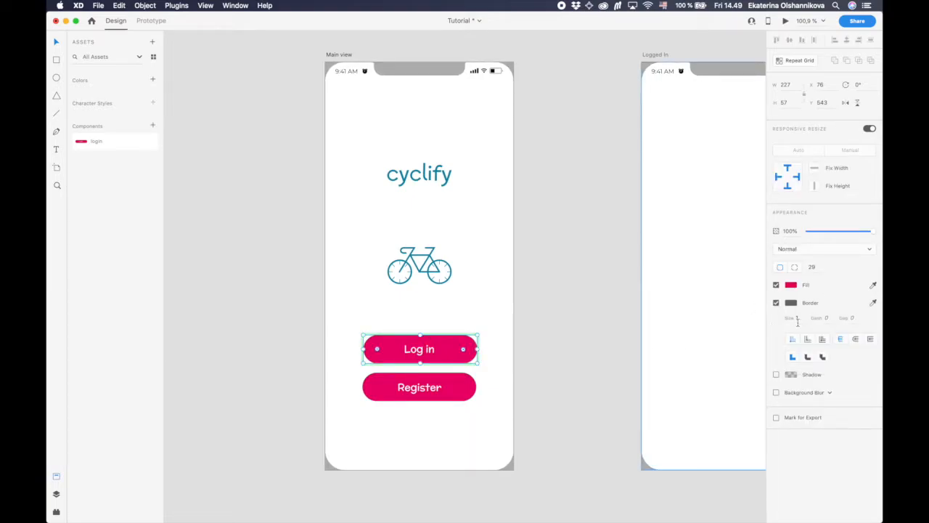
text(2)
click(775, 284)
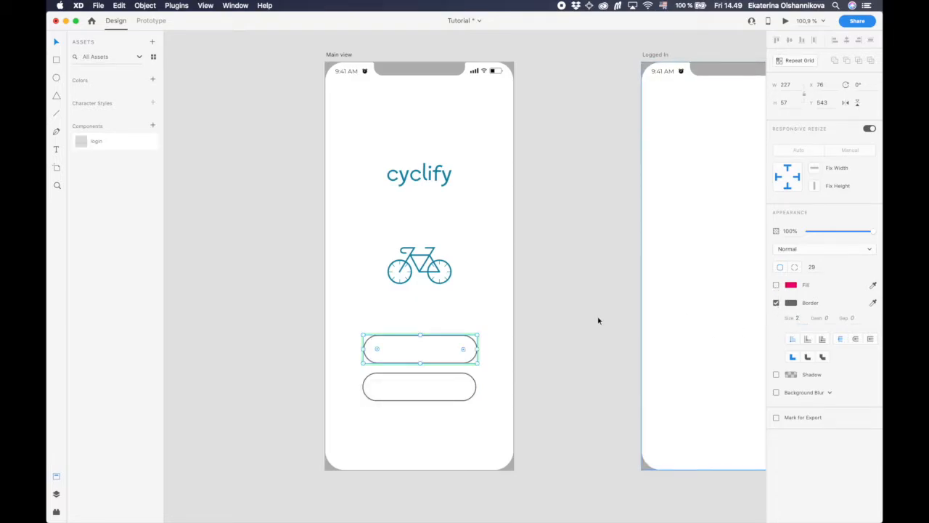
click(791, 303)
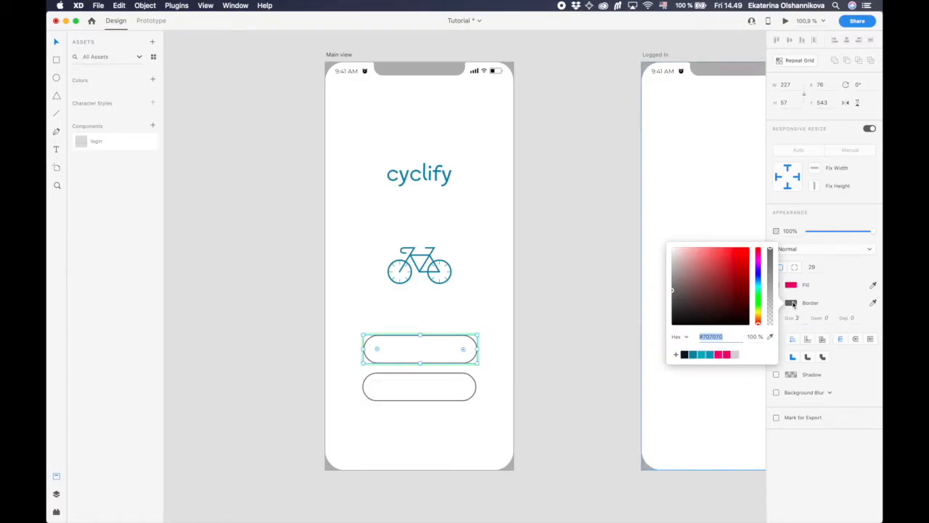
click(725, 355)
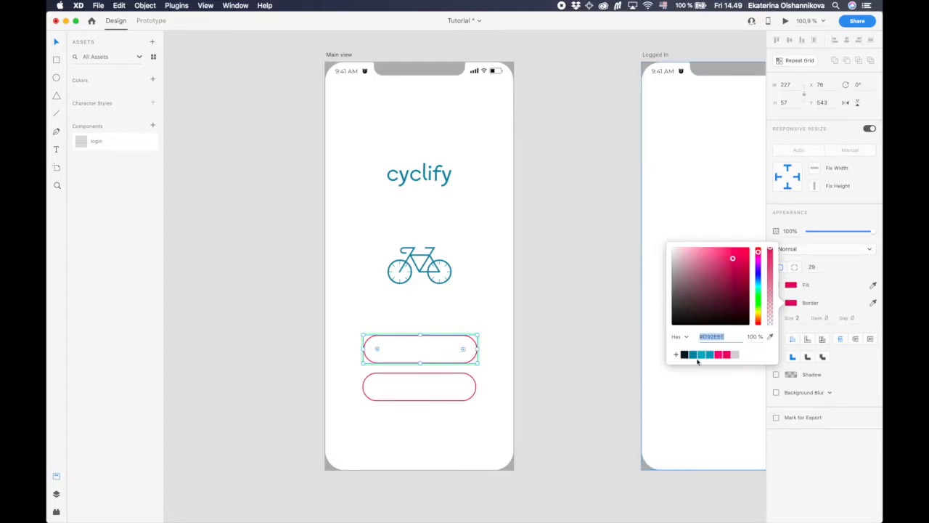
click(837, 266)
Recolour the main component's "Log in" label with the saved blue swatch.
click(429, 353)
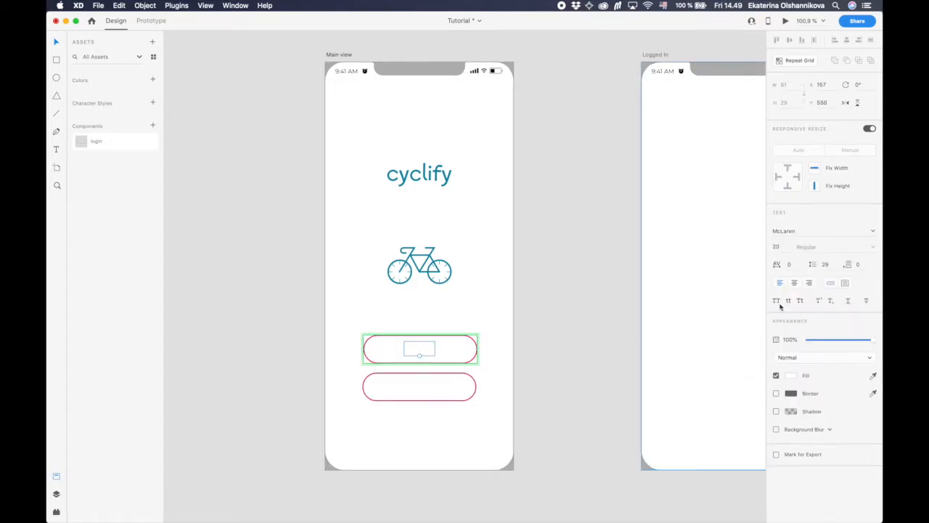
double_click(421, 351)
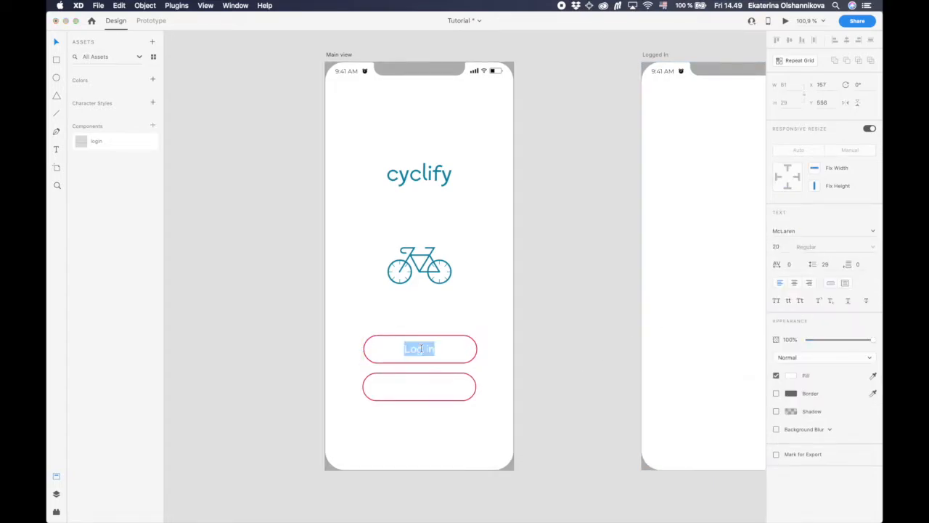
click(793, 381)
click(711, 429)
key(Escape)
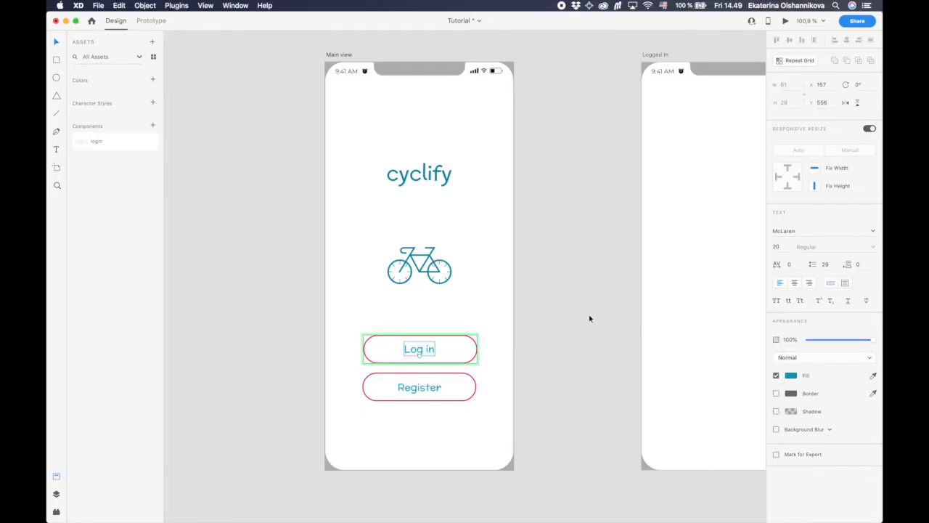
key(Escape)
mouse_move(603, 510)
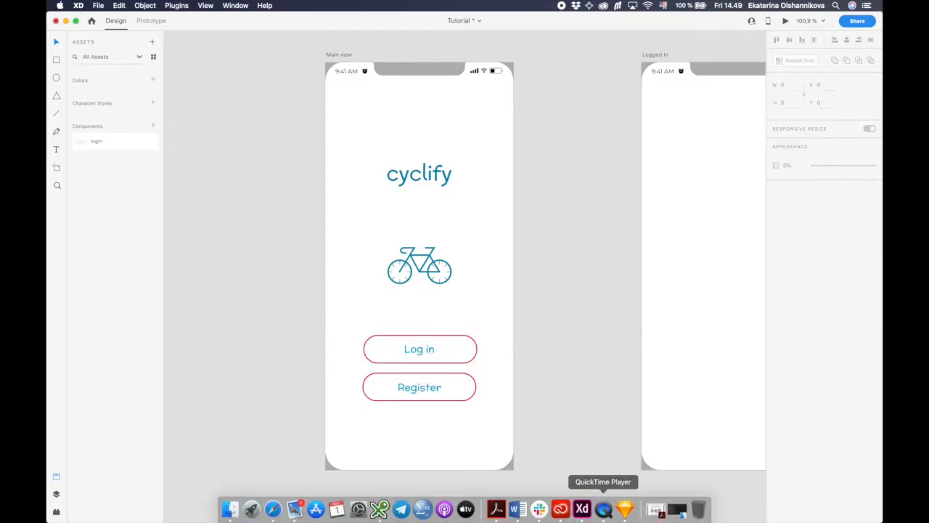
click(420, 351)
double_click(419, 351)
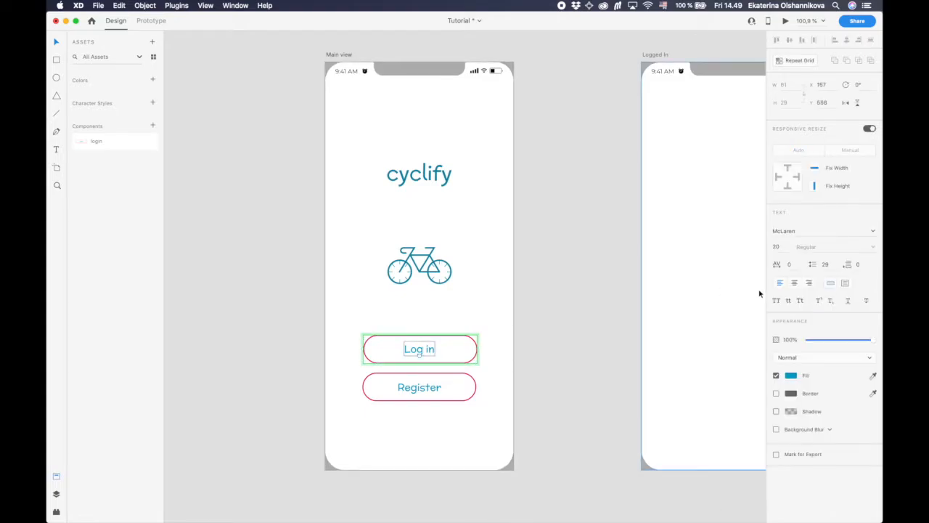
click(552, 365)
Centre the "Register" label horizontally within its outlined button.
click(398, 392)
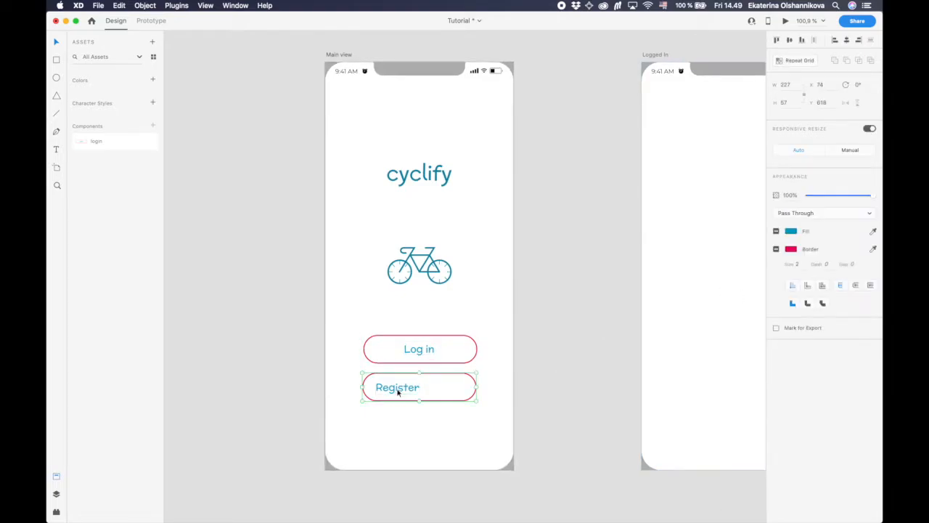
double_click(398, 392)
drag(398, 392, 420, 391)
click(577, 310)
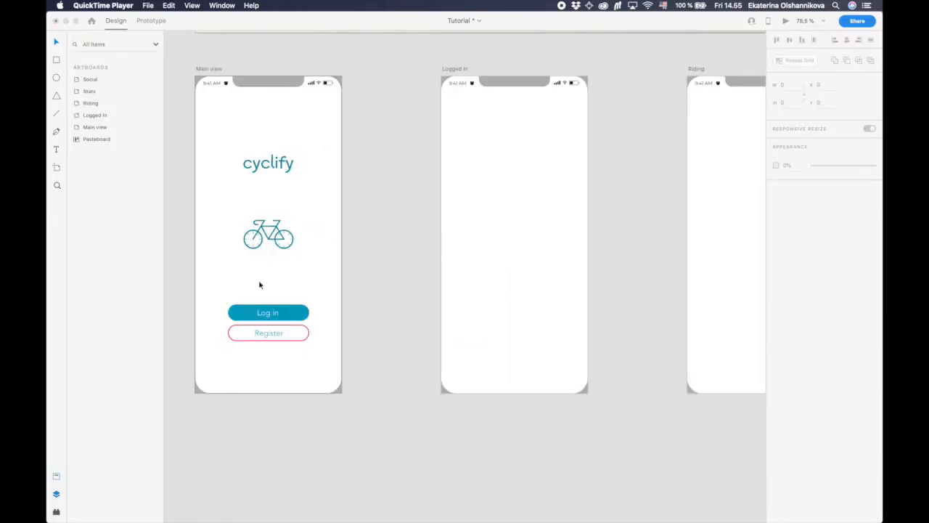
Move the bike up closer to the cyclify logo and shift both buttons down together on the Main view.
click(275, 237)
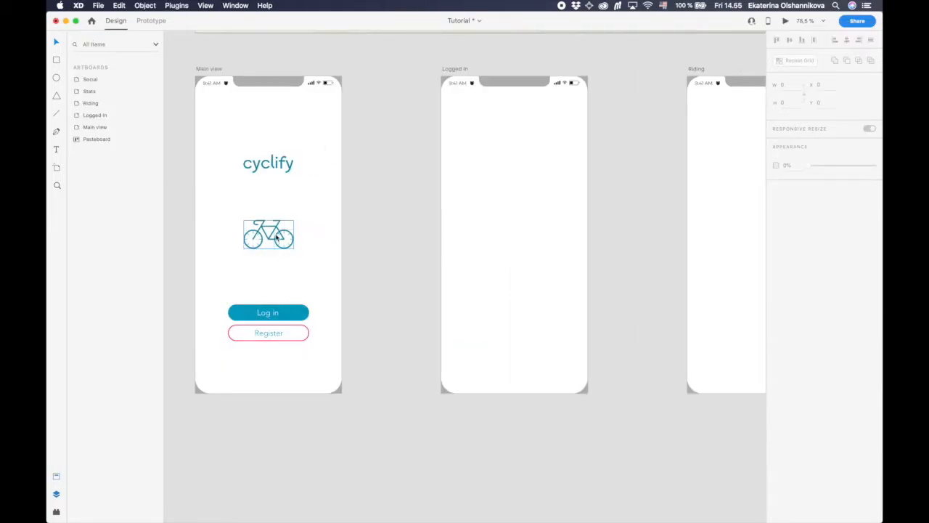
drag(269, 238, 268, 215)
click(278, 333)
drag(293, 314, 295, 337)
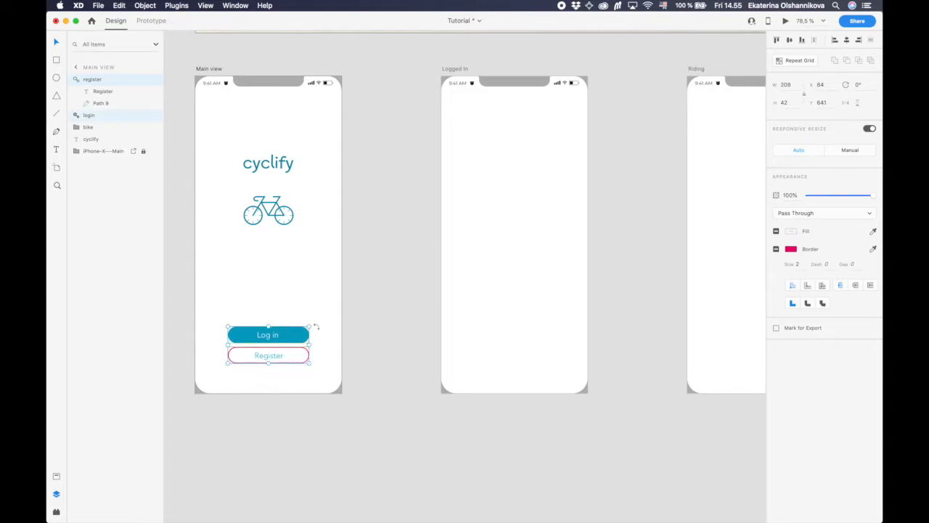
click(372, 321)
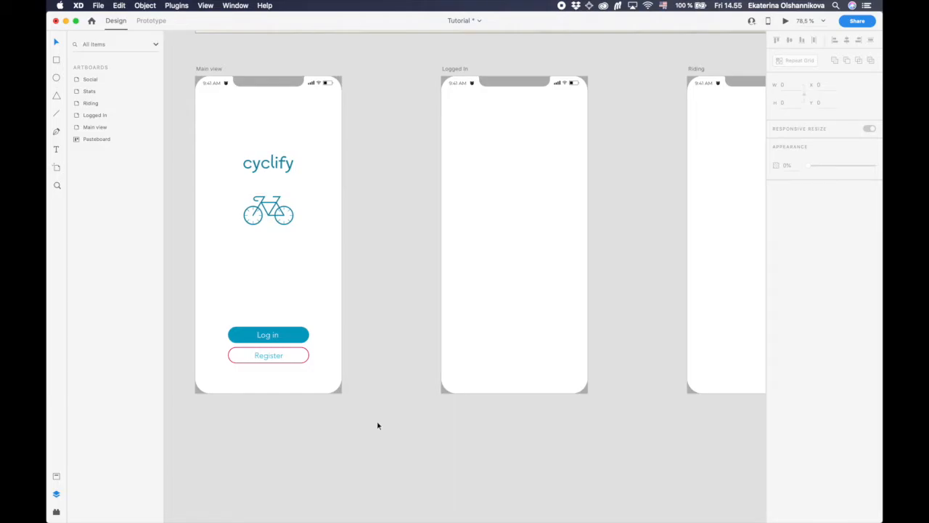
Switch to Safari and open freepik.com to find a map for the Logged in screen.
scroll(405, 211, down, 5)
scroll(405, 211, up, 3)
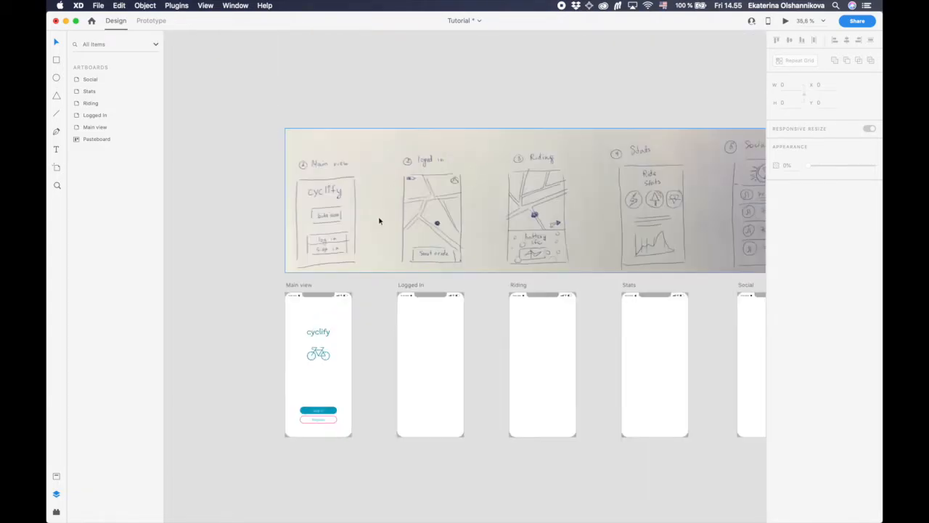
scroll(442, 250, down, 2)
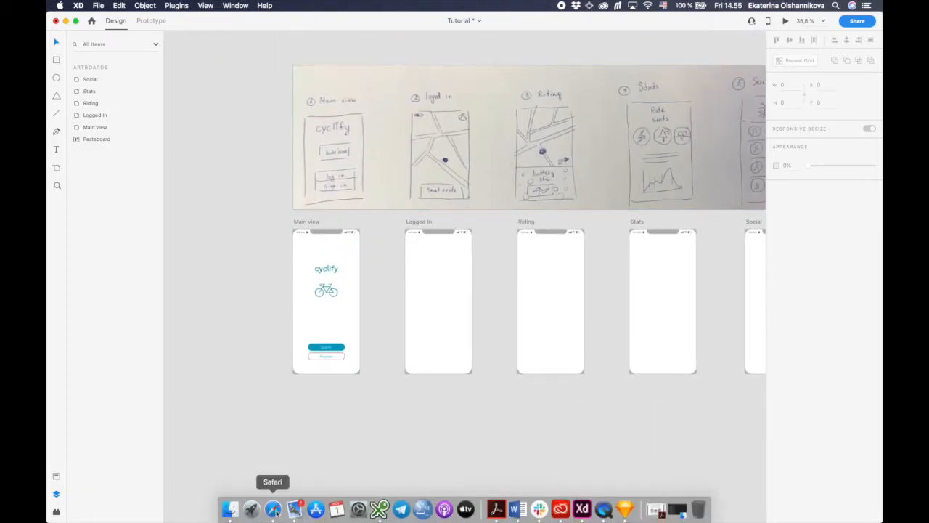
click(273, 509)
text(freepik.com/)
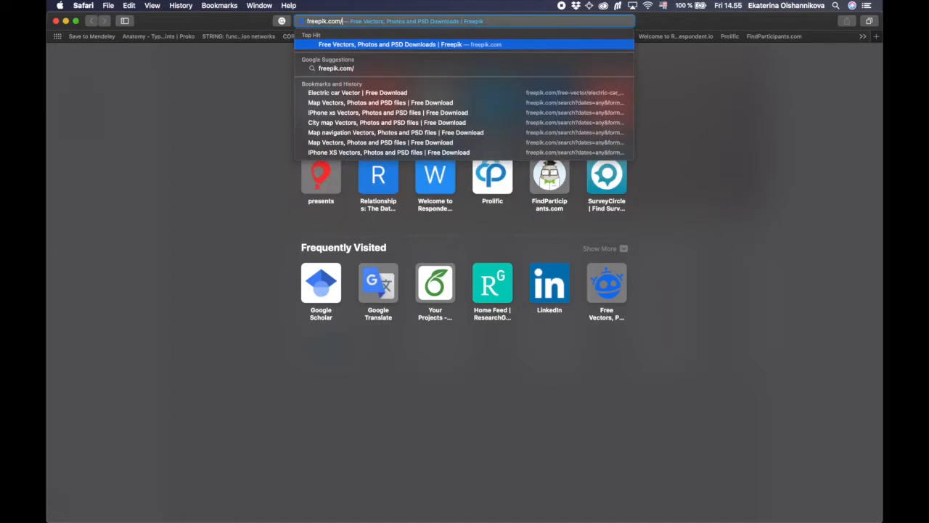
key(Return)
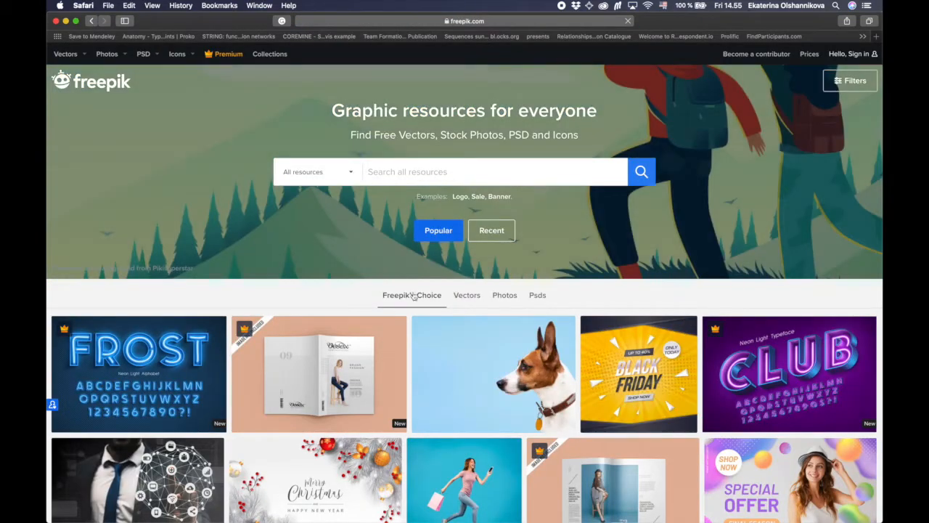
Dismiss the premium offer, search for "city map" and limit the results to free vectors.
click(390, 172)
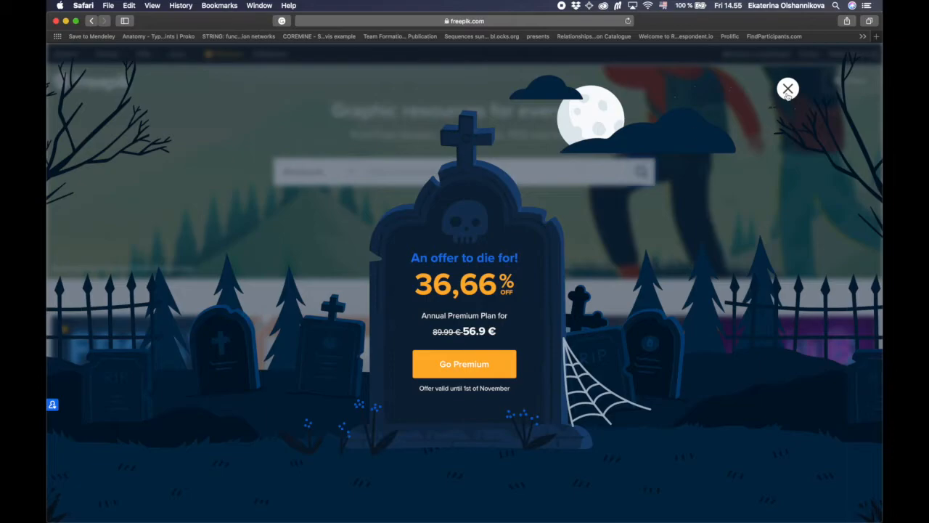
click(787, 89)
text(city map)
key(Return)
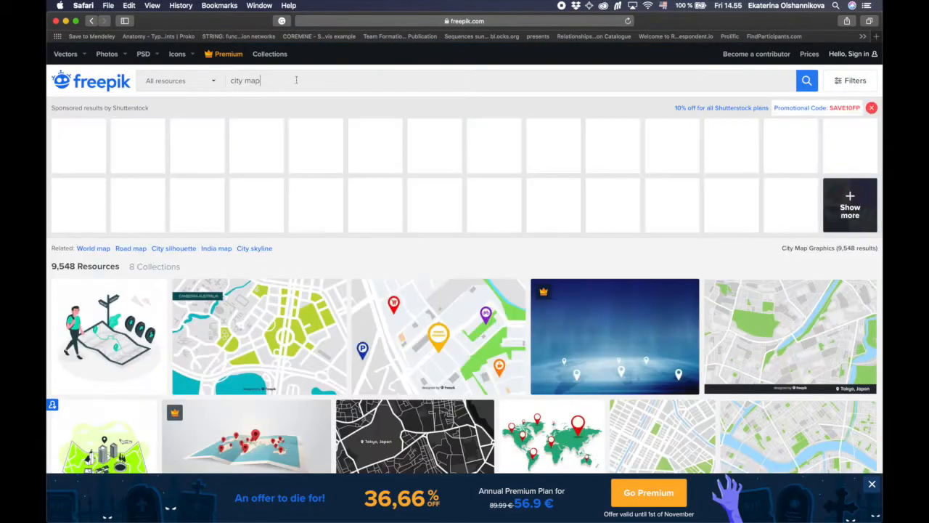
click(214, 83)
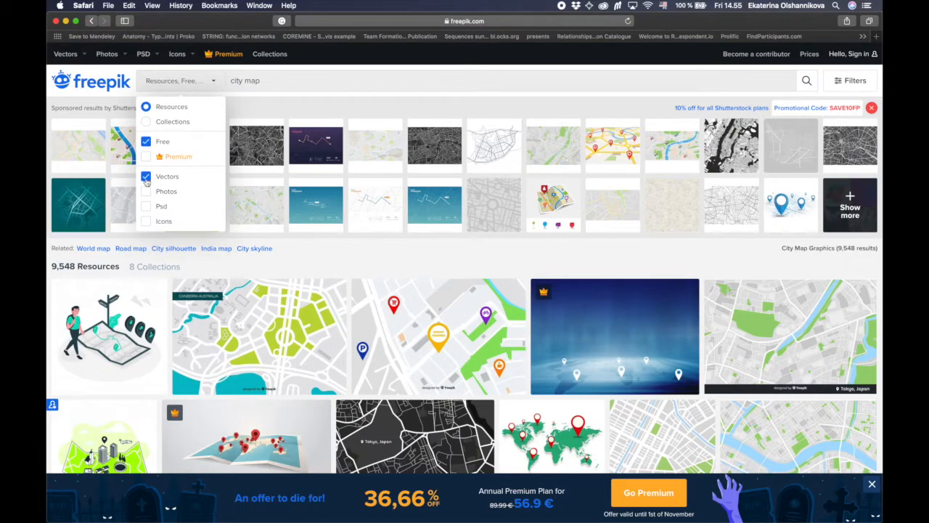
click(805, 81)
Browse the free city map vectors and open the dark Tokyo, Japan street map with thick white roads.
scroll(495, 197, down, 5)
scroll(496, 197, down, 10)
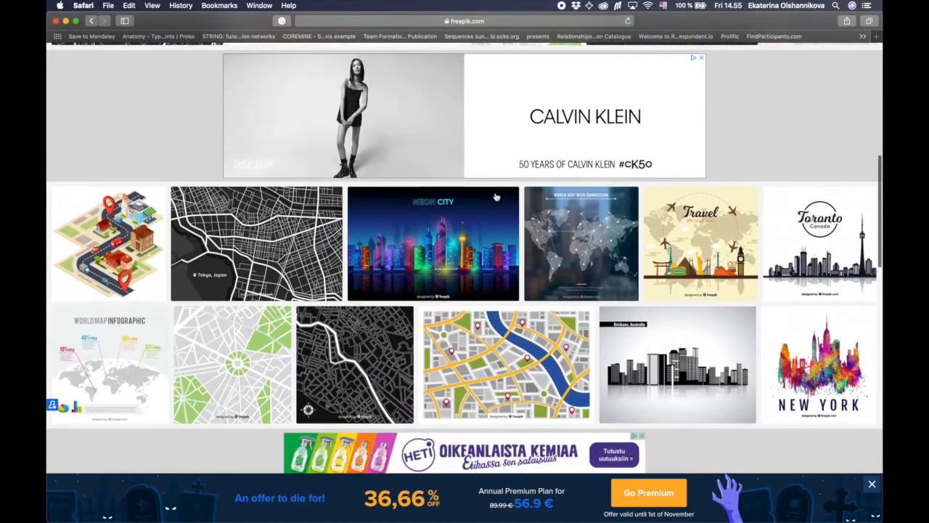
scroll(496, 198, down, 10)
scroll(496, 197, up, 8)
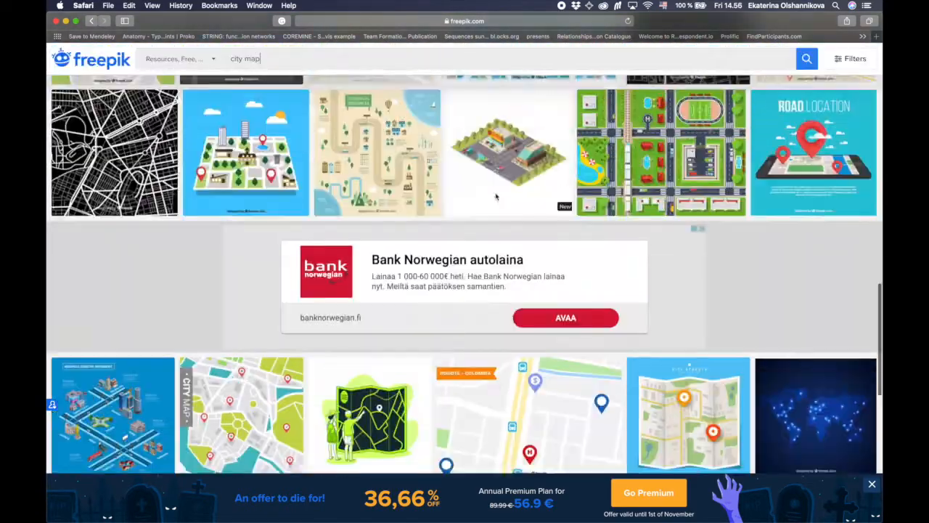
scroll(495, 197, up, 5)
click(279, 225)
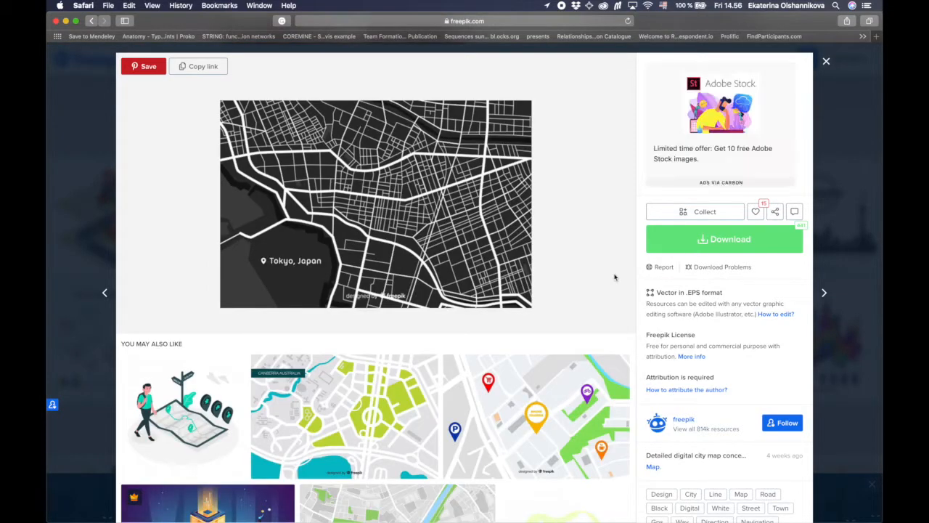
Download the Tokyo map with the free option and close the attribution reminder and the map's preview.
scroll(502, 335, down, 5)
scroll(503, 335, down, 8)
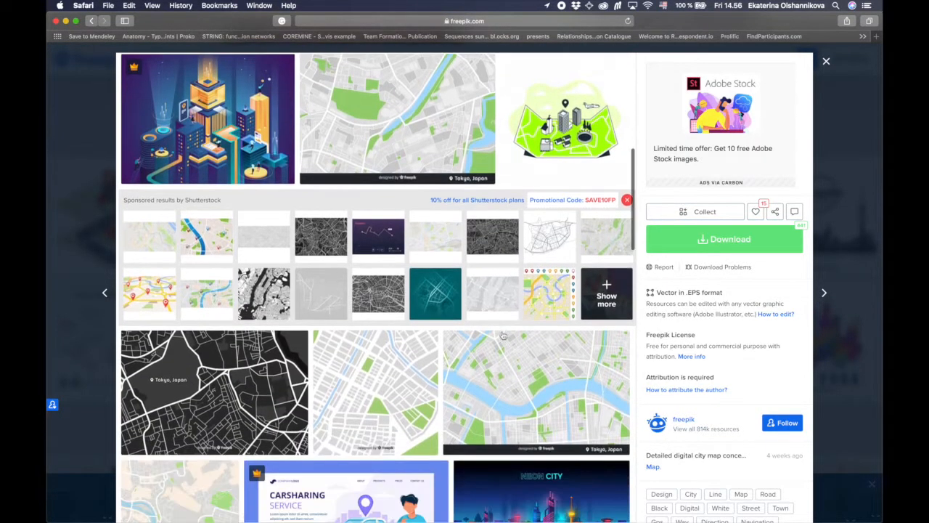
scroll(502, 334, down, 3)
scroll(502, 334, up, 10)
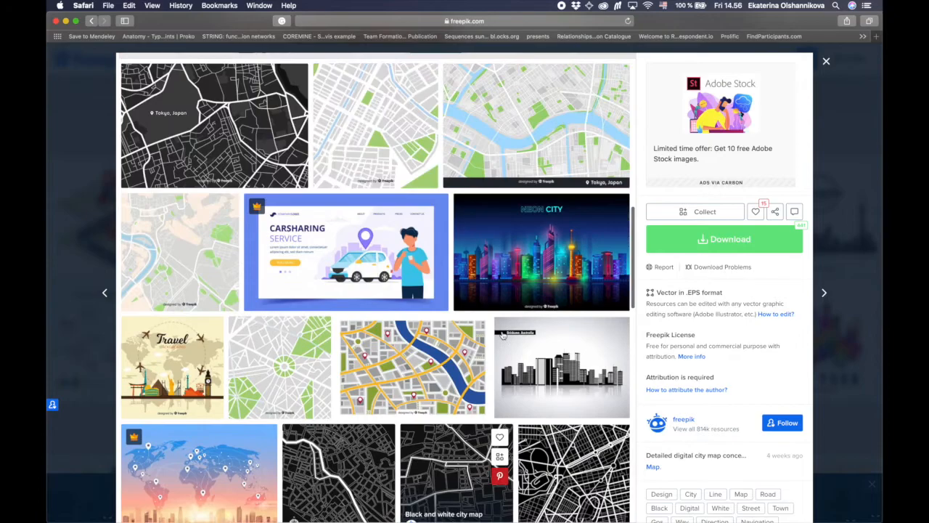
click(724, 238)
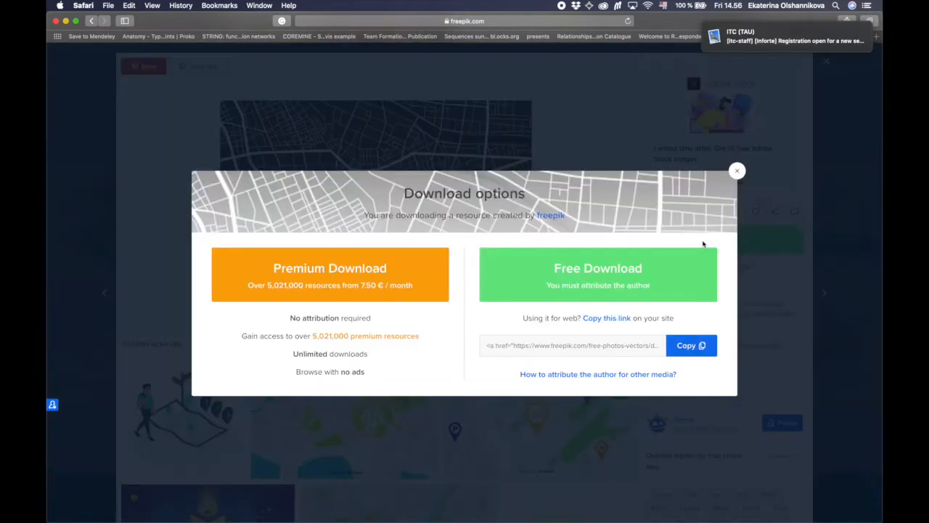
click(588, 263)
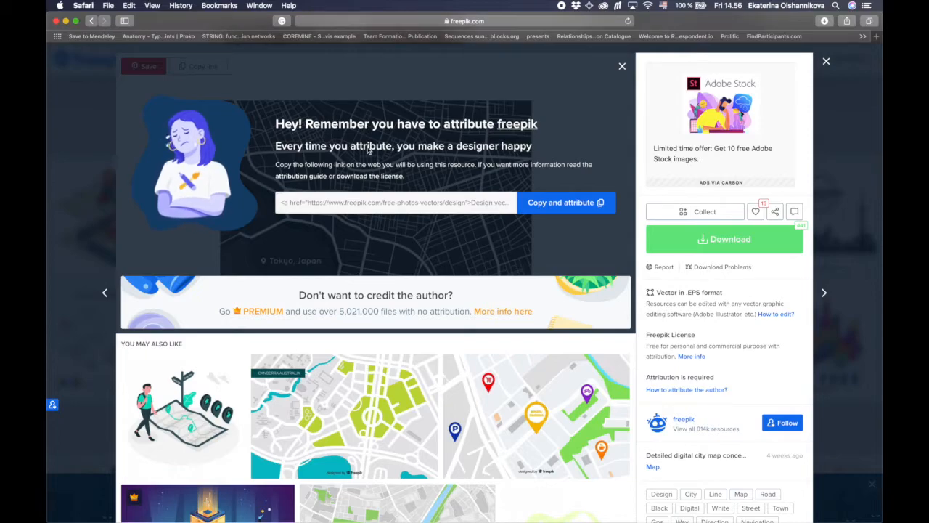
click(623, 68)
click(826, 61)
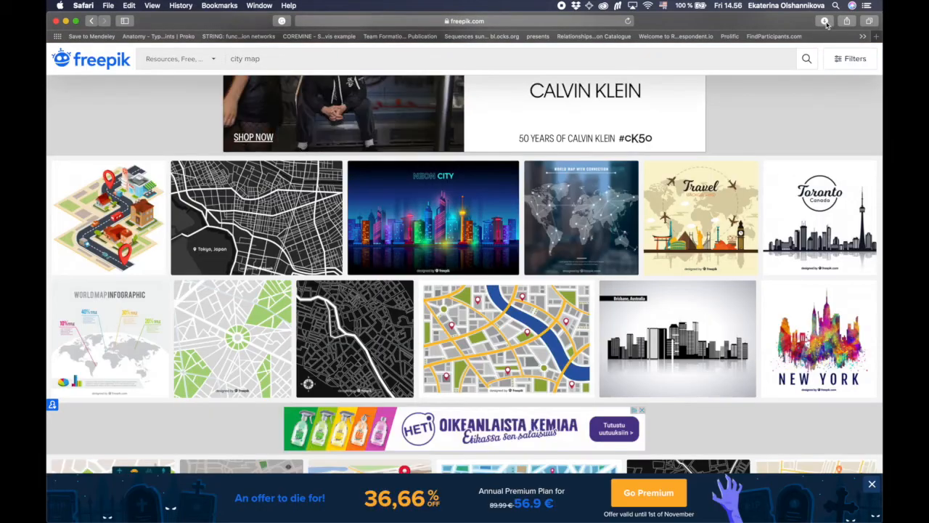
Preview 2949032.jpg from the downloaded map folder in Finder and switch back to Adobe XD.
click(825, 21)
double_click(719, 63)
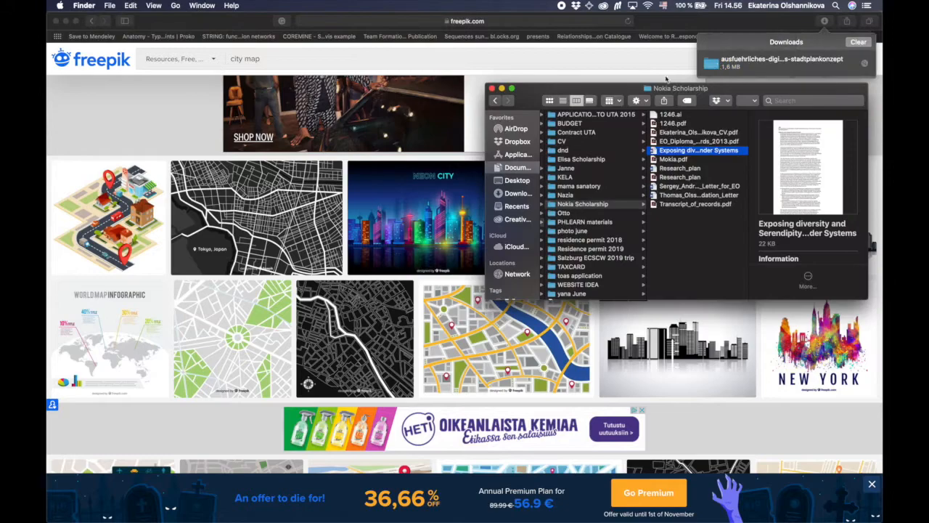
click(682, 143)
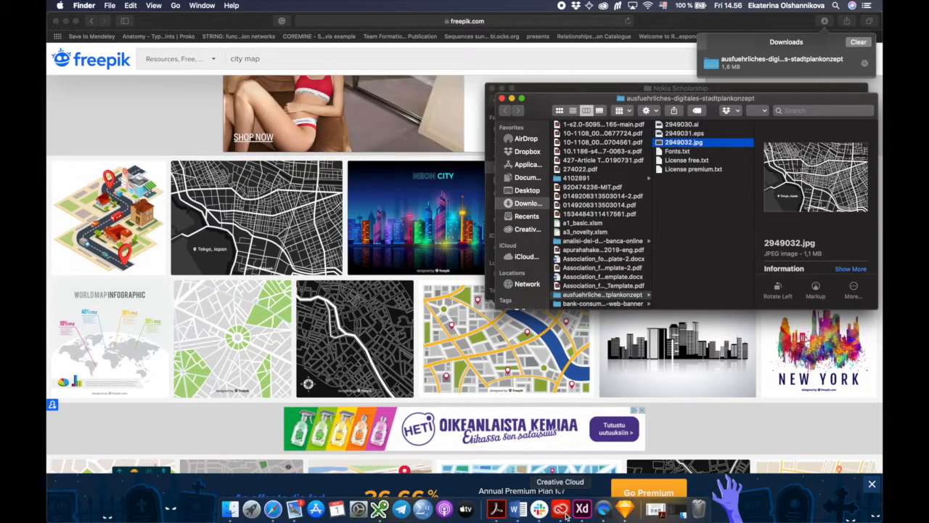
click(581, 510)
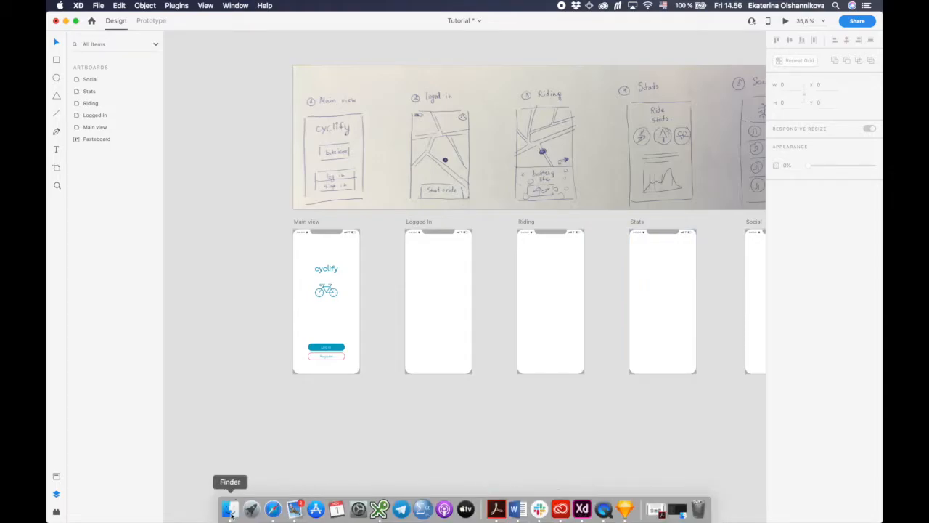
Place map.svg from the Tutorial folder into the Logged In display shape and enlarge and reposition the map to fill the whole screen.
scroll(280, 434, down, 5)
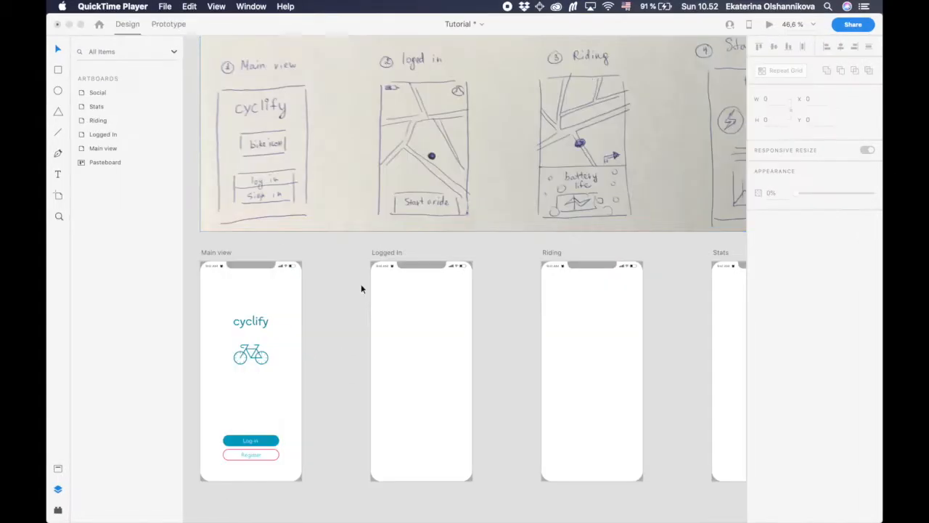
click(387, 252)
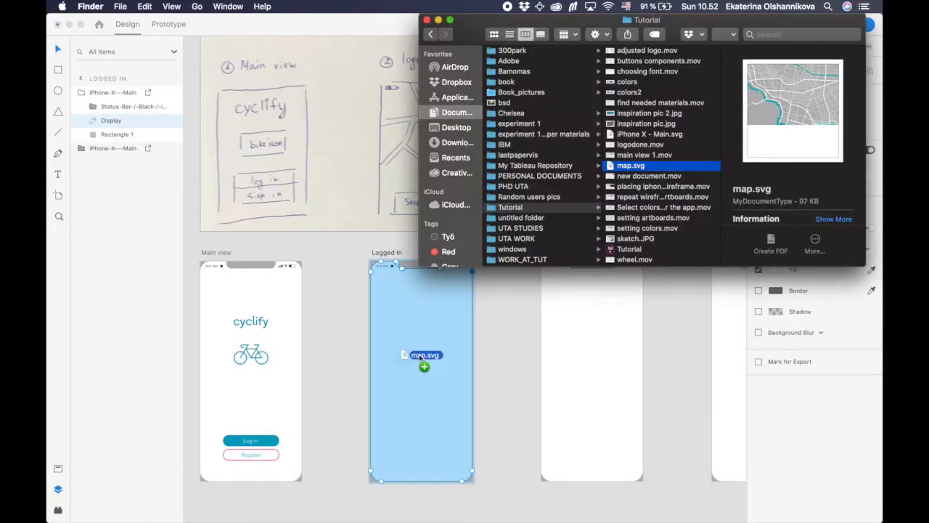
drag(420, 356, 420, 358)
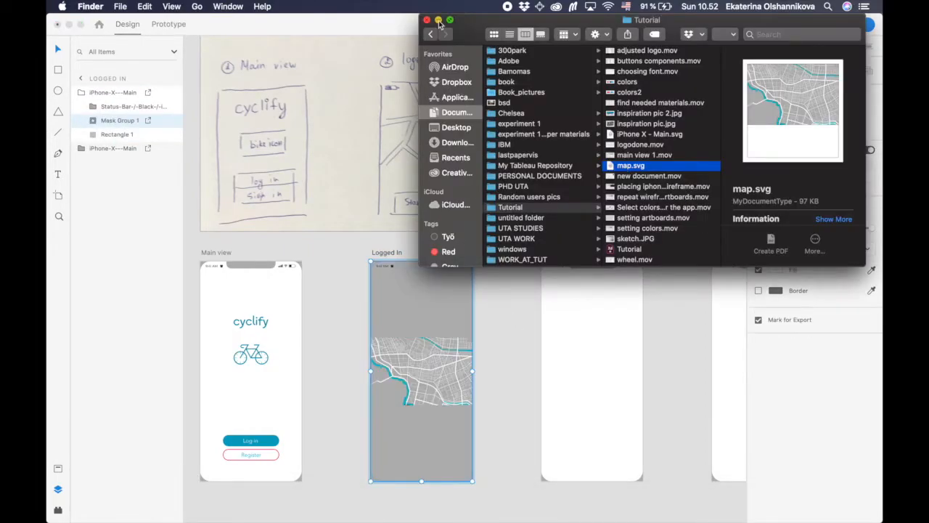
drag(472, 336, 582, 263)
drag(371, 405, 229, 457)
drag(521, 320, 458, 318)
click(434, 398)
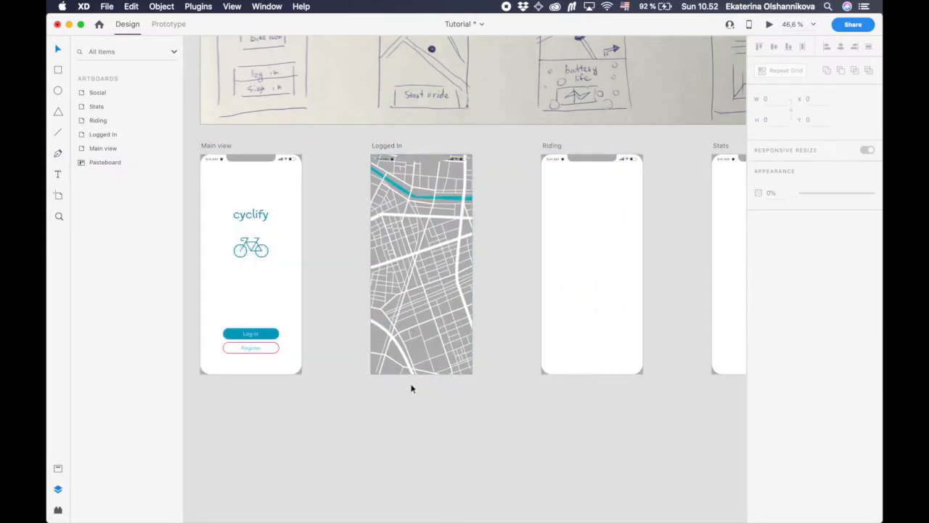
double_click(435, 230)
click(123, 162)
click(122, 149)
double_click(122, 135)
click(455, 201)
Draw a 375 × 90 rectangle across the upper edge of the Logged In artboard at X 0, Y 0.
scroll(455, 201, up, 3)
key(r)
drag(317, 128, 483, 167)
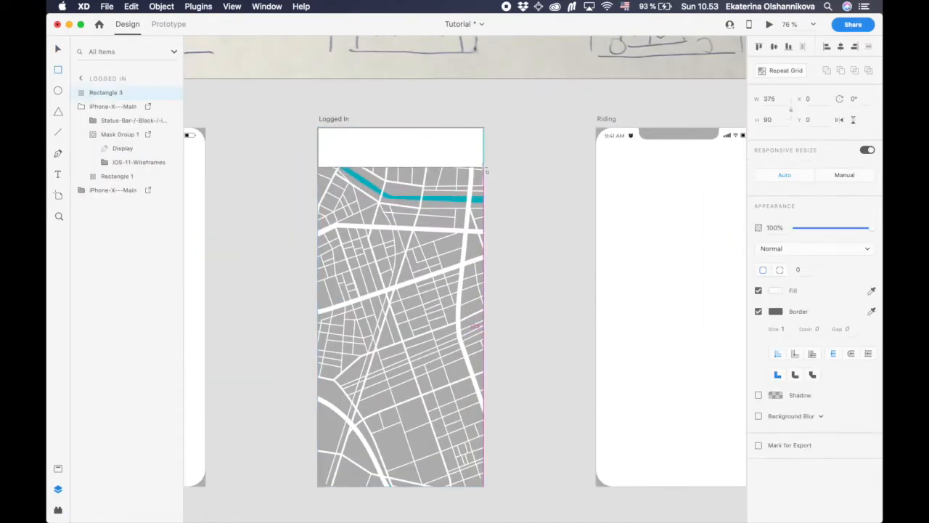
key(Escape)
Remove the rectangle's border and fill it with #011426 at 25% opacity.
click(475, 154)
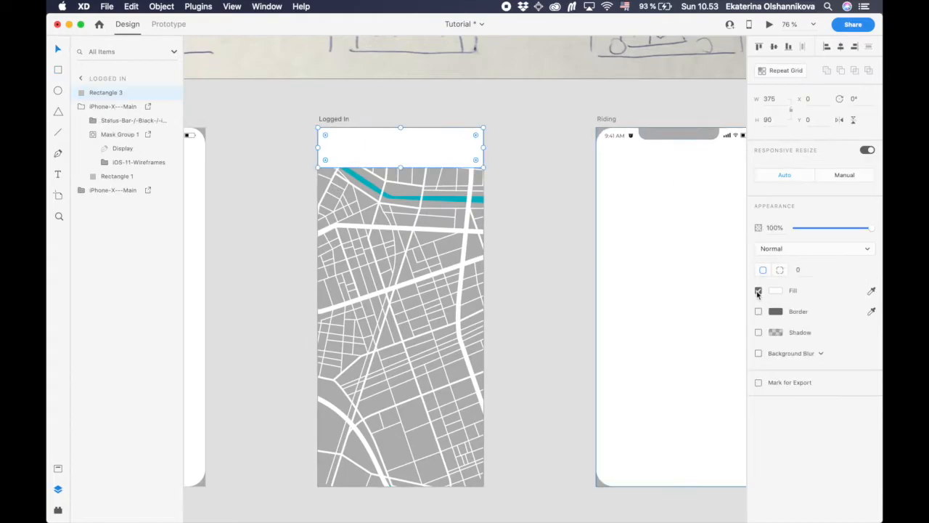
click(775, 290)
click(651, 358)
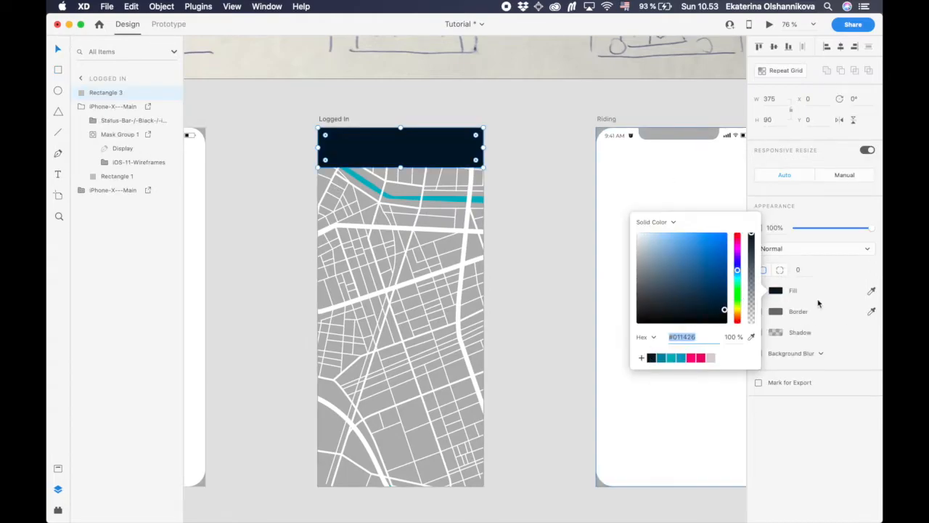
drag(752, 279, 752, 300)
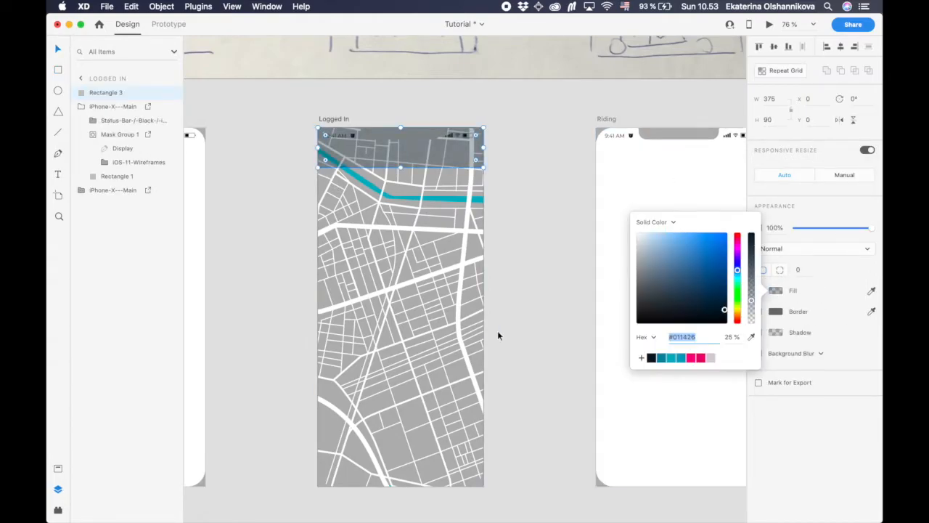
click(498, 335)
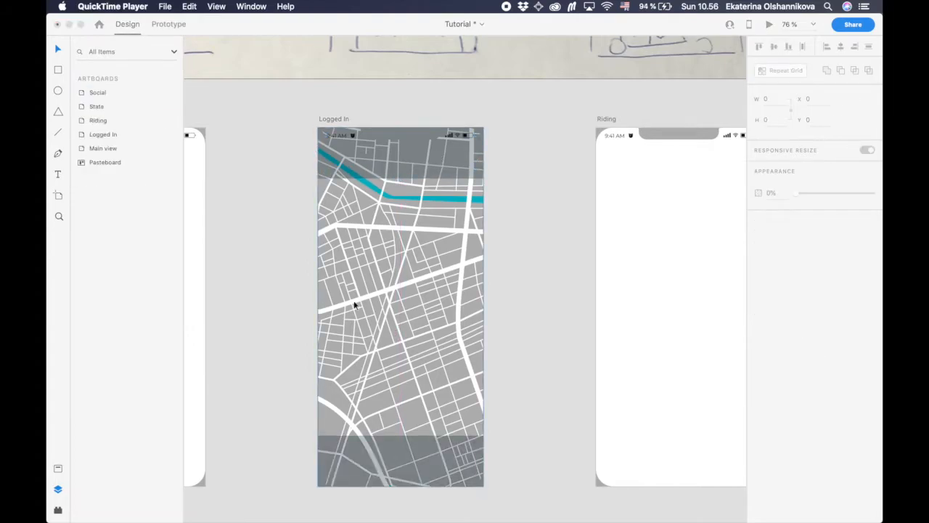
Change the upper overlay rectangle's fill to a linear gradient that fades to 0% opacity at its lower end.
click(286, 348)
click(437, 157)
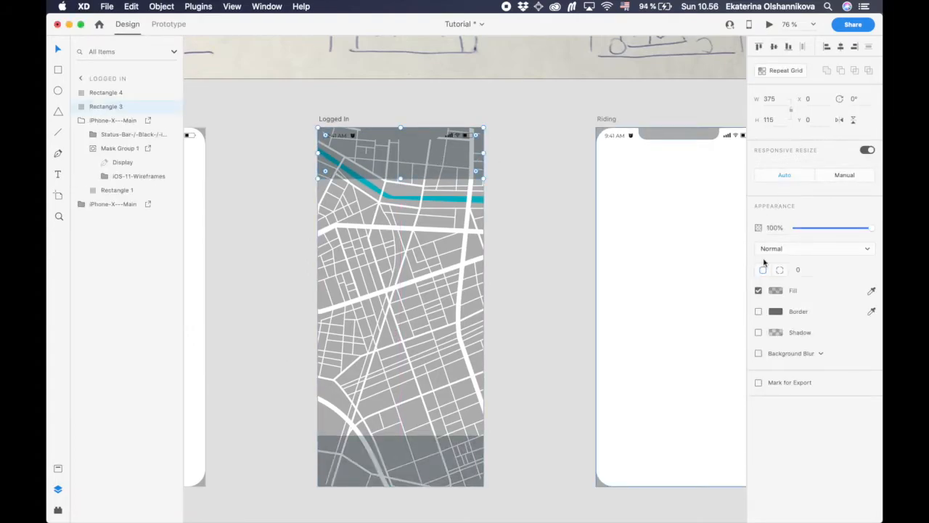
click(776, 292)
click(680, 223)
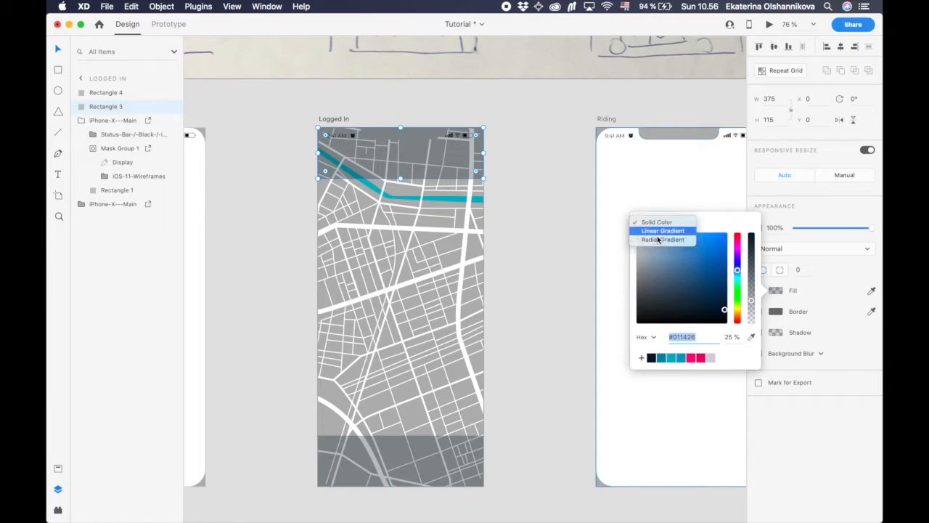
click(657, 231)
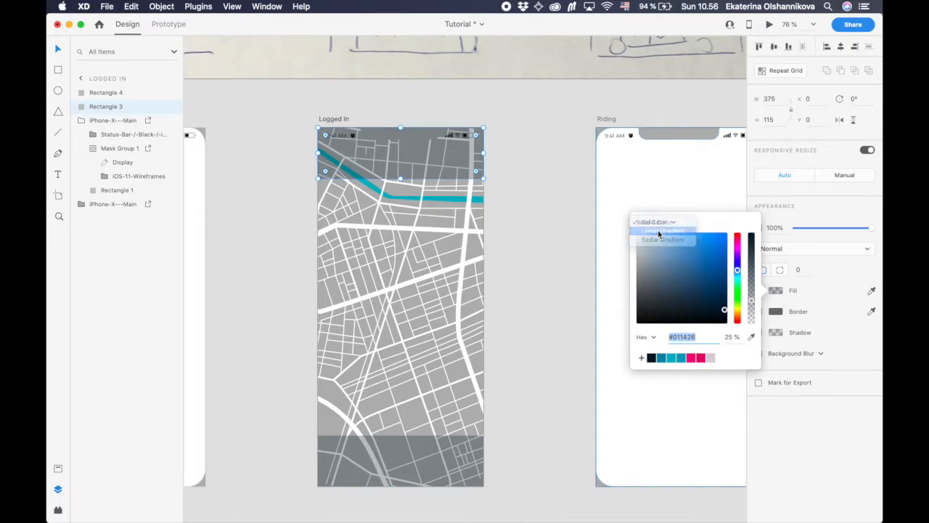
click(400, 181)
drag(753, 312, 752, 338)
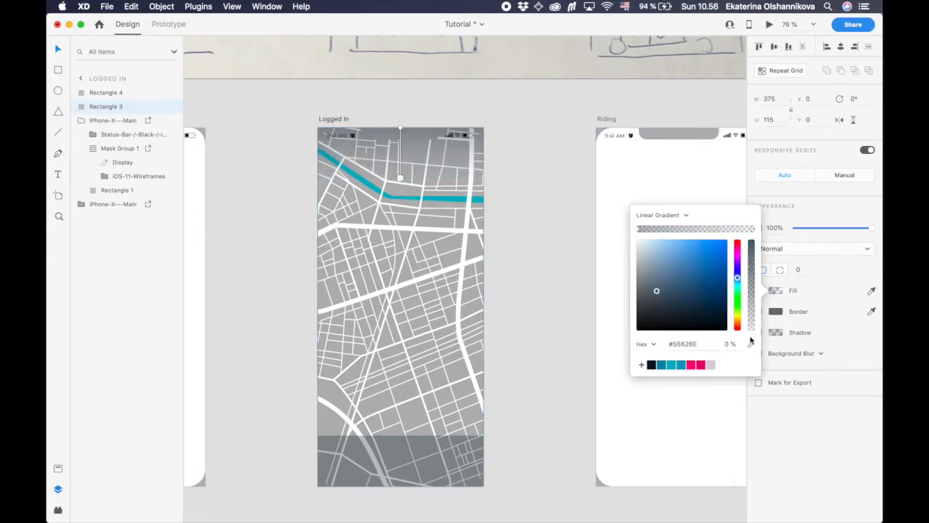
Increase the opacity of the gradient's upper colour stop to darken the area behind the status bar.
click(400, 128)
drag(752, 299, 751, 286)
click(549, 274)
Replace the lower overlay on Logged In with a copy of the gradient rectangle at Y 697, flipped vertically.
click(404, 456)
key(Delete)
click(396, 148)
drag(396, 145, 398, 448)
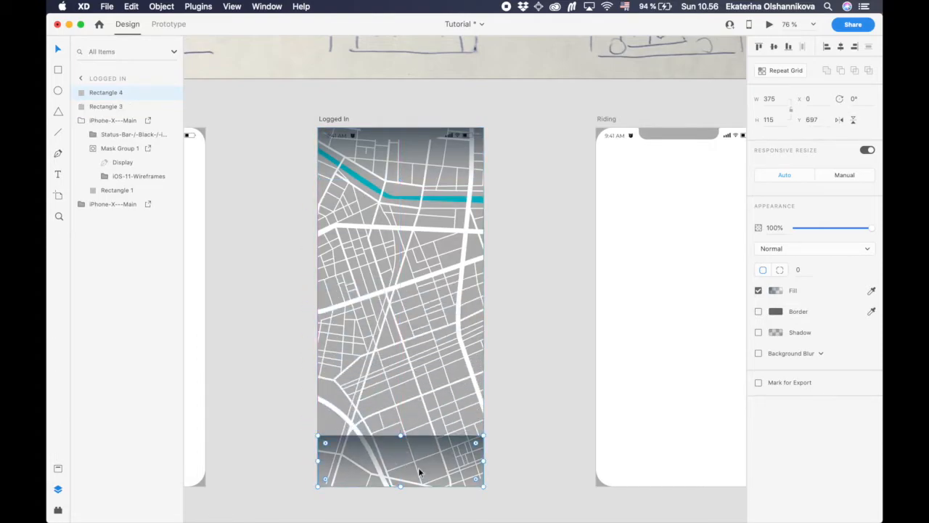
click(854, 120)
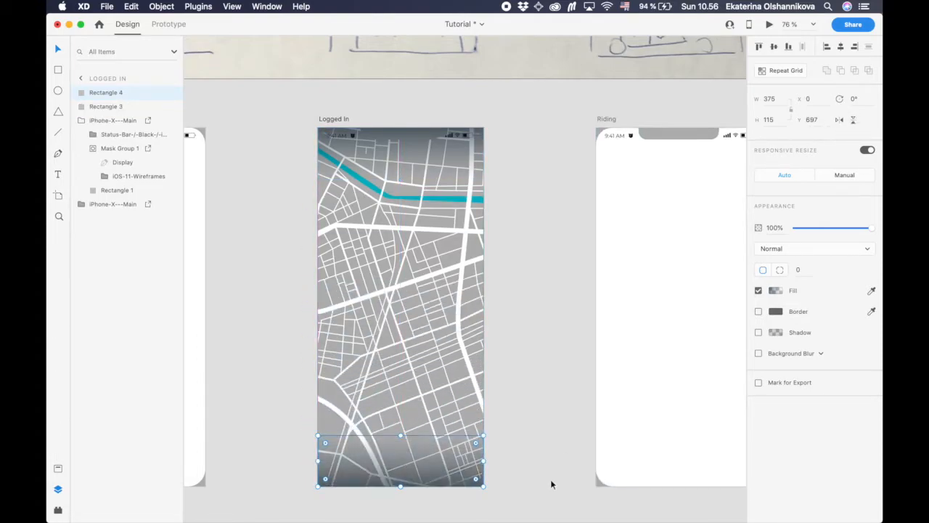
click(550, 479)
Copy the Log in button from Main view to the lower part of Logged In, centred horizontally at X 84, Y 697.
scroll(527, 343, down, 5)
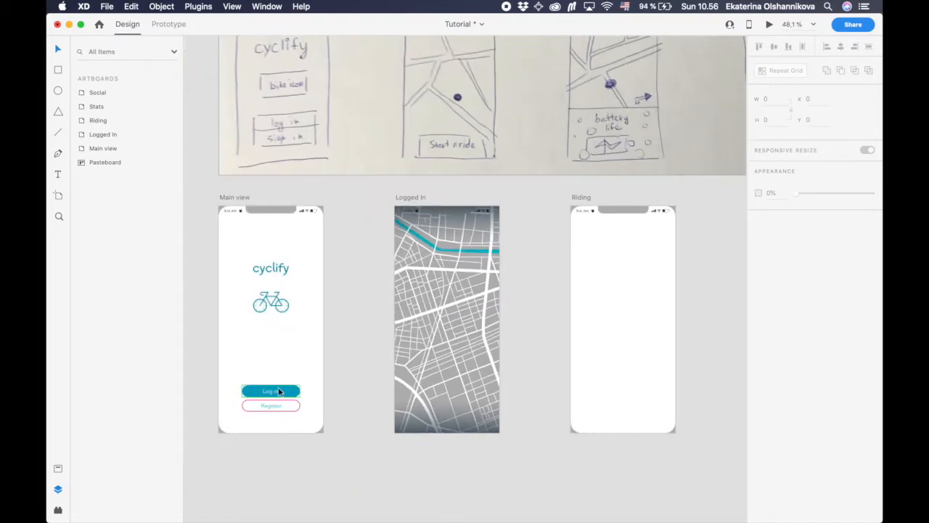
click(290, 390)
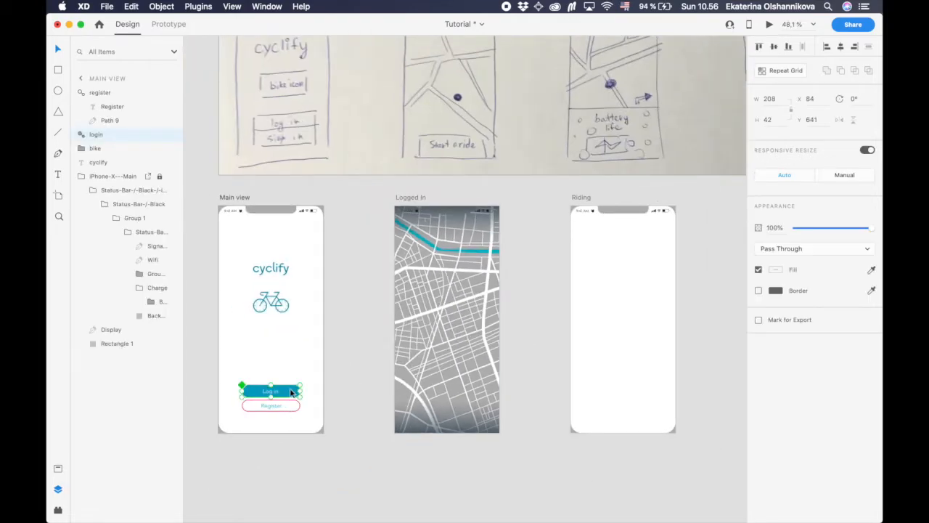
drag(286, 396, 462, 411)
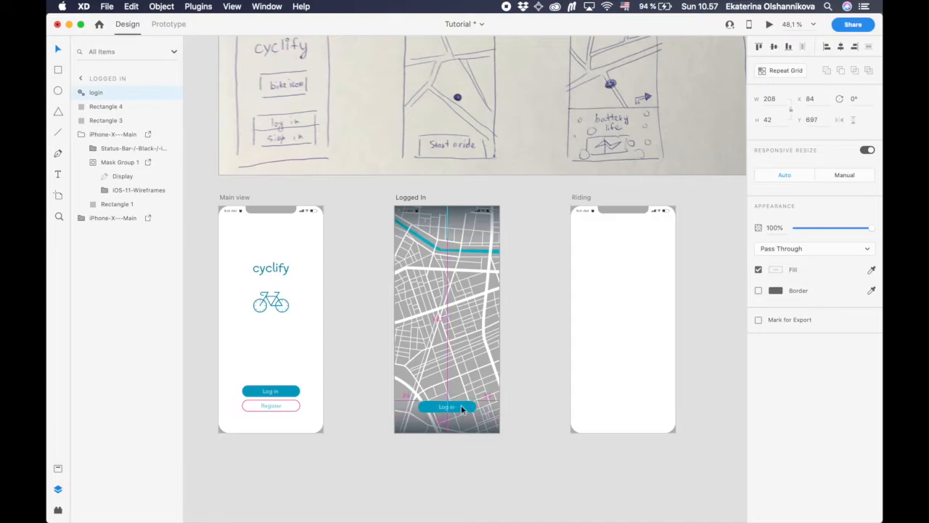
click(440, 454)
Change the label of the copied button on Logged In to "Start a Ride".
scroll(440, 454, up, 3)
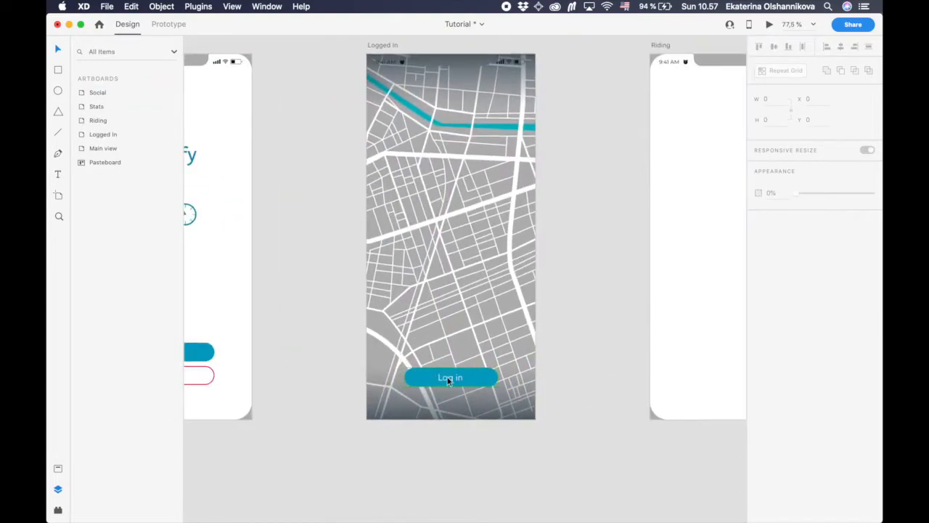
double_click(448, 376)
double_click(448, 376)
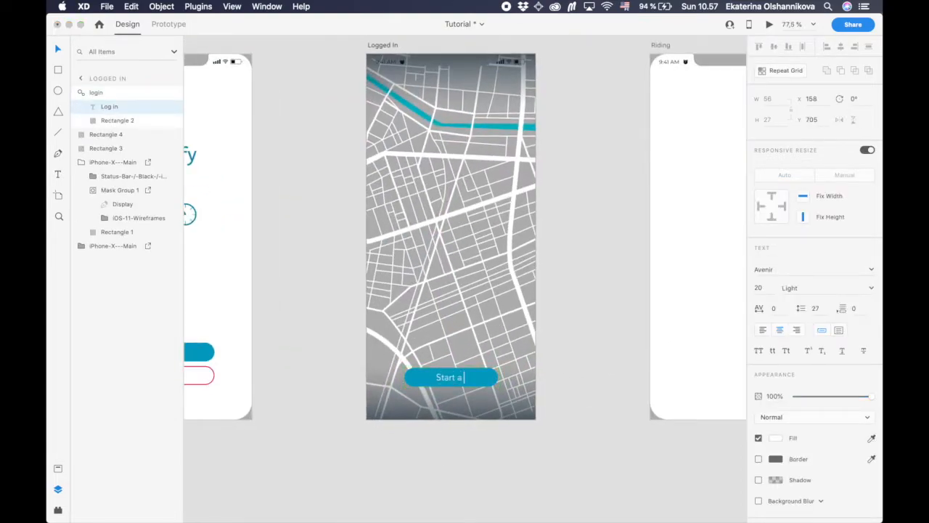
text(de)
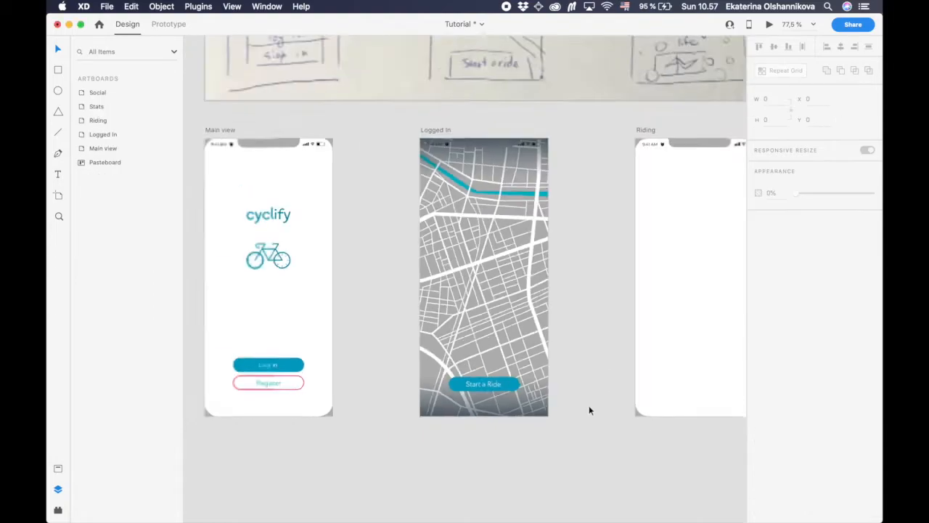
Place the 001-user avatar icon from Finder in the upper-right corner of the Logged In map, below the status bar.
click(179, 508)
click(140, 50)
drag(628, 51, 553, 145)
click(438, 20)
click(527, 253)
Recolour the avatar icon's dark circular background with the saved blue swatch.
double_click(554, 145)
click(775, 270)
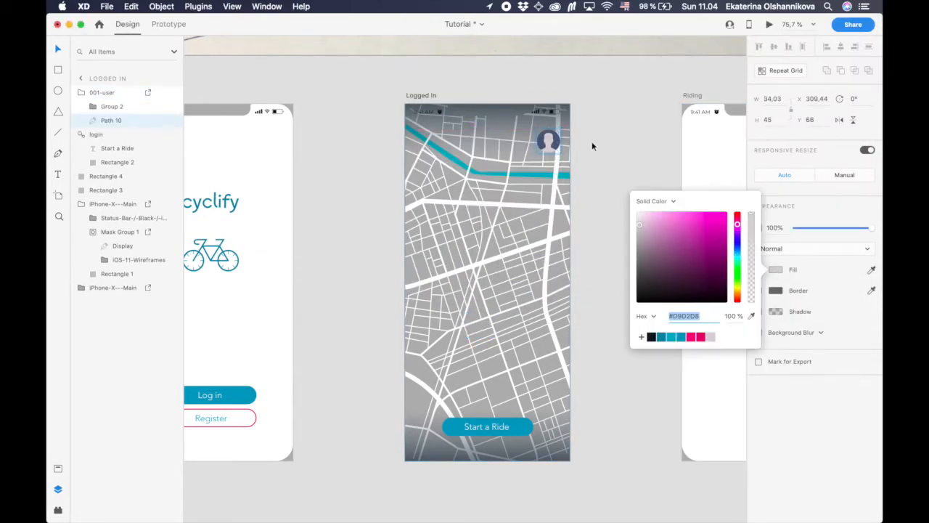
scroll(553, 145, up, 5)
click(553, 145)
click(778, 270)
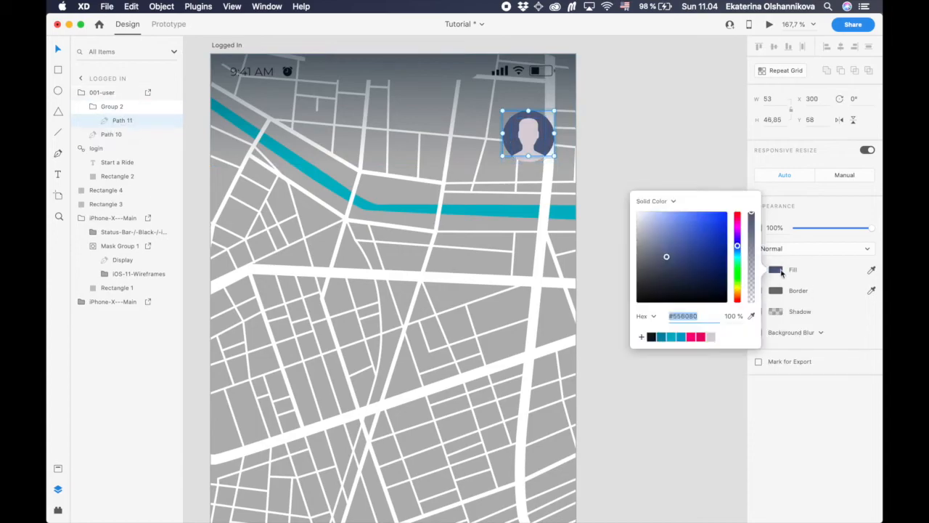
click(682, 337)
click(647, 289)
scroll(561, 268, down, 3)
scroll(561, 267, up, 2)
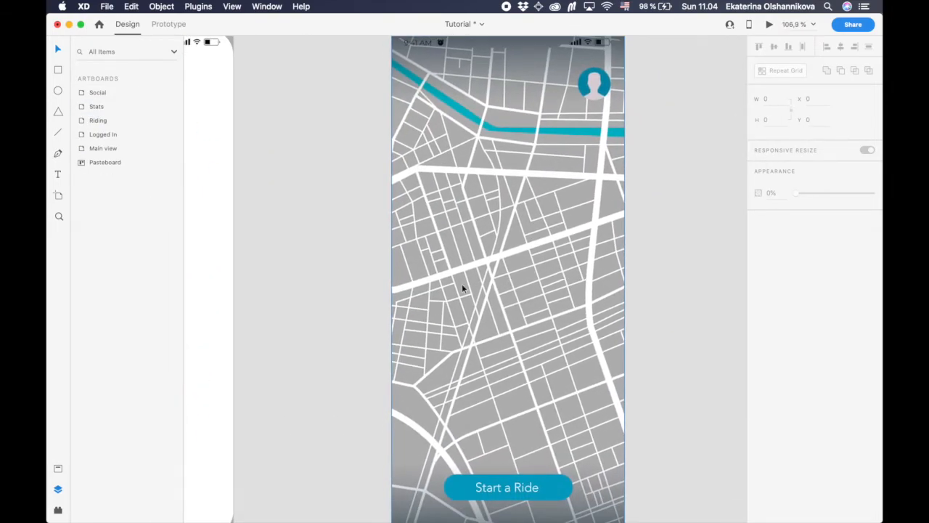
Draw a 21 px circle near the middle of the Logged In map with a pink fill and a white border of size 3.
mouse_move(482, 301)
mouse_down()
mouse_move(495, 314)
mouse_move(488, 302)
mouse_up()
click(775, 270)
click(699, 337)
click(824, 267)
click(776, 291)
drag(671, 279, 636, 225)
drag(791, 303, 768, 307)
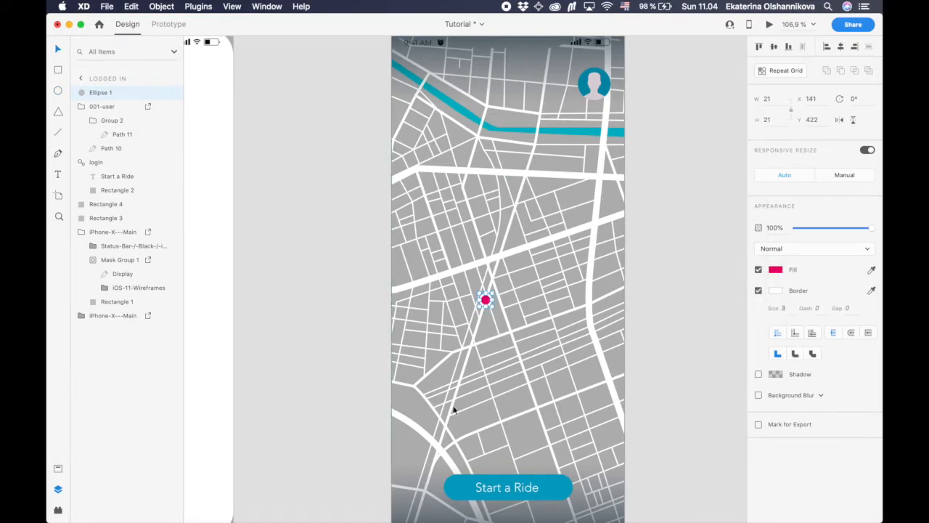
Duplicate the pink location dot and enlarge the copy to 47 × 47 px, concentric with the original.
scroll(485, 299, up, 2)
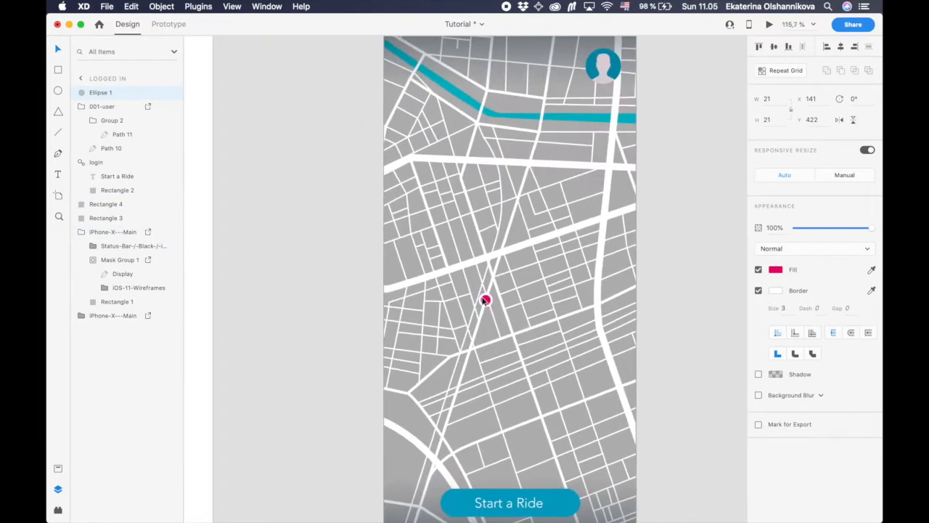
key(super+d)
drag(492, 307, 510, 324)
drag(498, 313, 494, 290)
Turn the larger circle into a ring with no fill and a size 2 border in the saved pink swatch.
click(759, 290)
click(759, 291)
click(758, 269)
key(super+z)
click(775, 290)
click(701, 351)
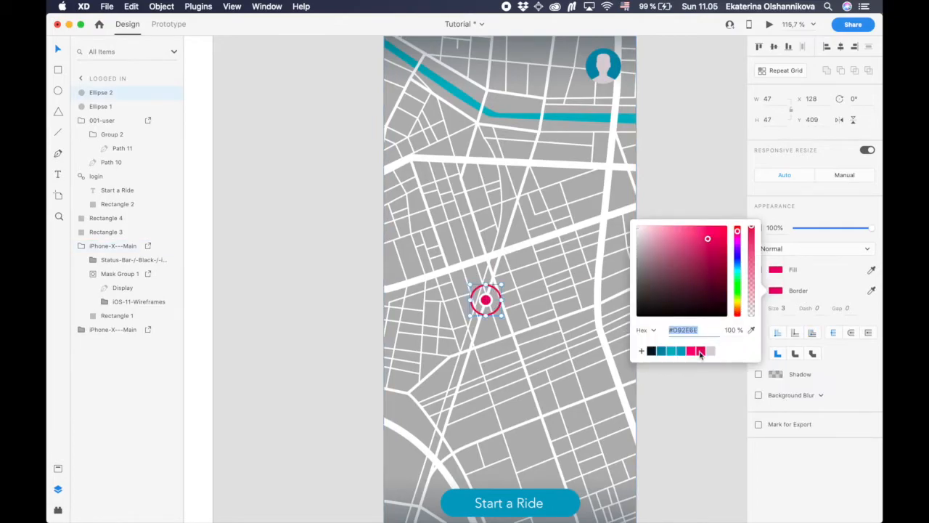
click(783, 309)
text(2)
key(Return)
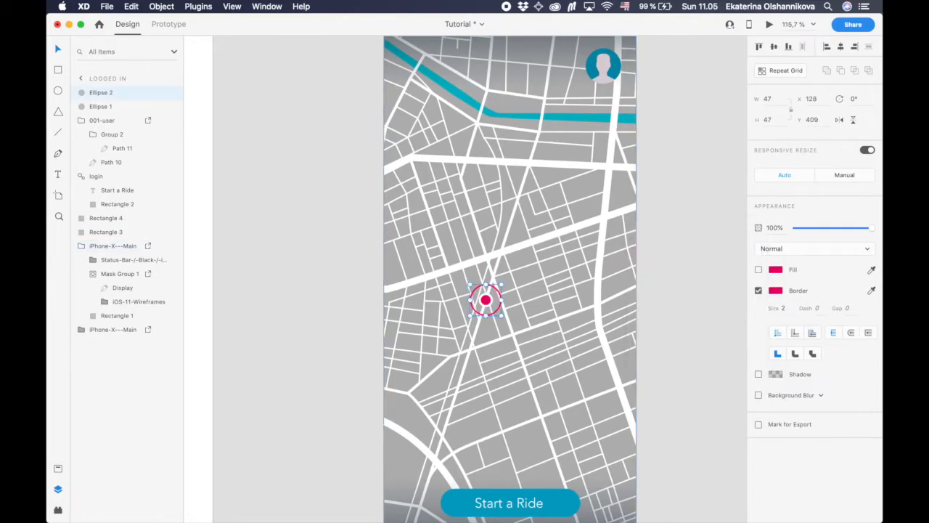
key(Return)
text(2)
click(711, 320)
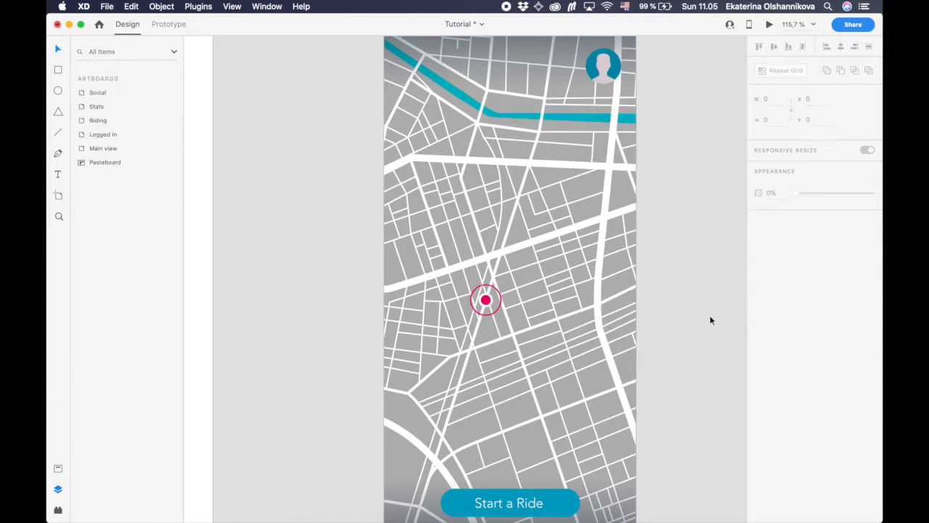
Add guides to Logged In: a horizontal one along the avatar's upper edge and vertical ones along both sides of the Start a Ride button.
scroll(518, 386, down, 8)
scroll(508, 408, up, 3)
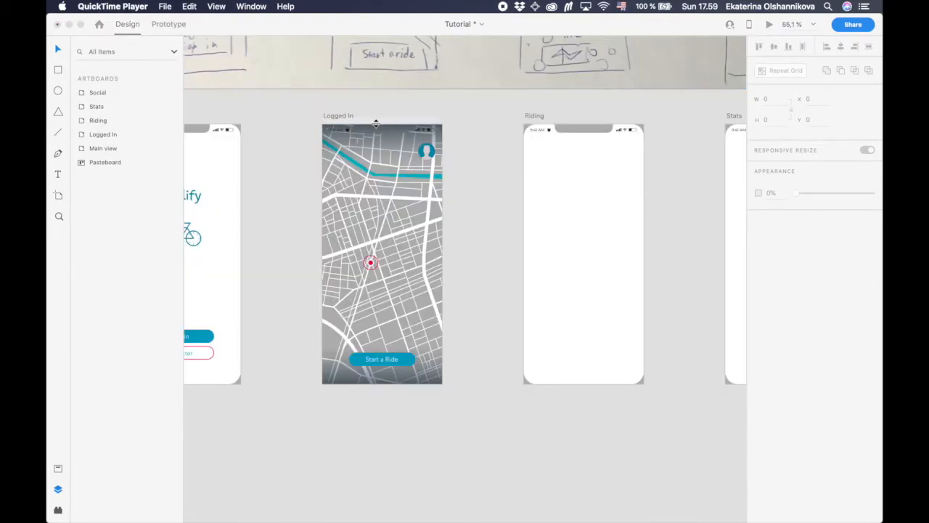
click(377, 141)
drag(378, 125, 379, 143)
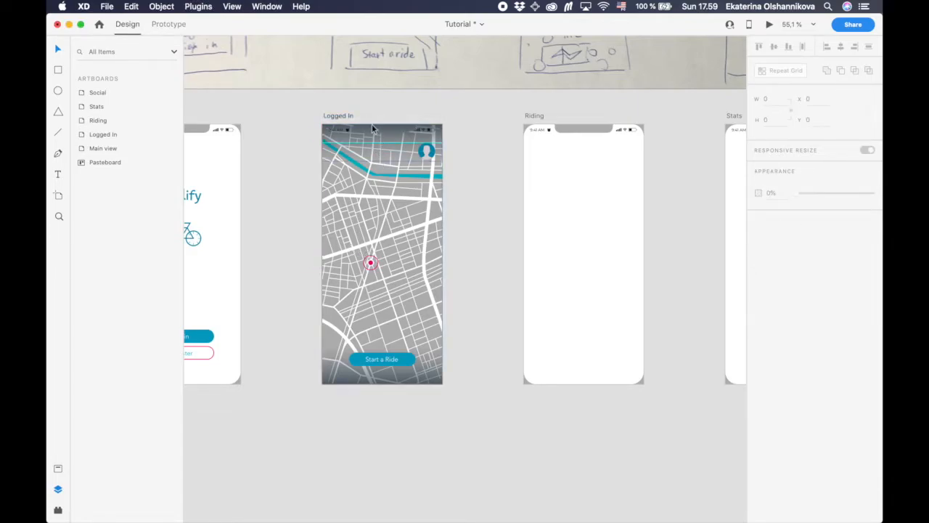
drag(322, 217, 349, 242)
drag(319, 283, 414, 291)
click(427, 152)
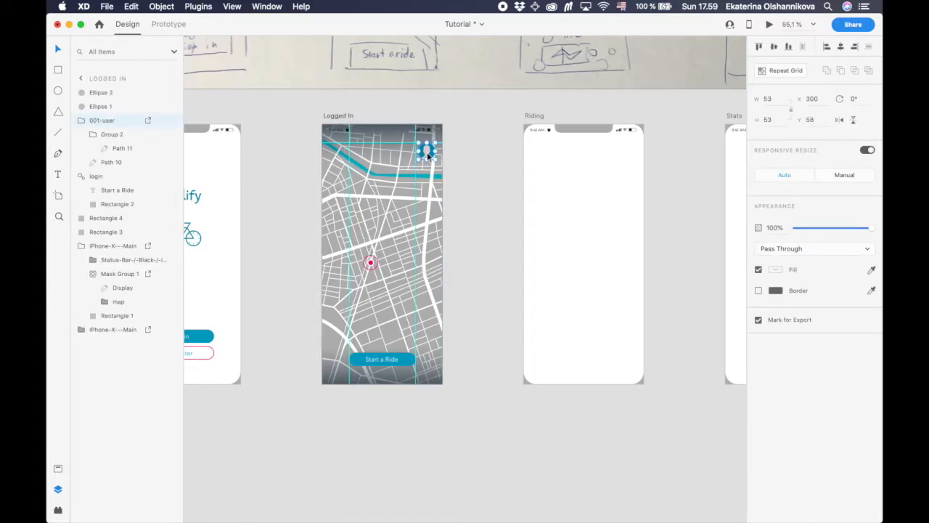
scroll(427, 152, up, 5)
click(532, 176)
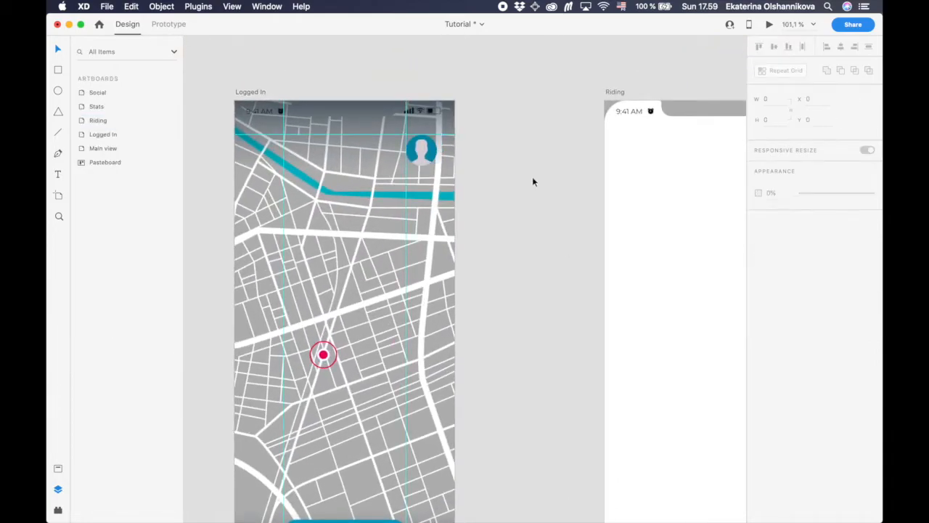
scroll(532, 176, down, 4)
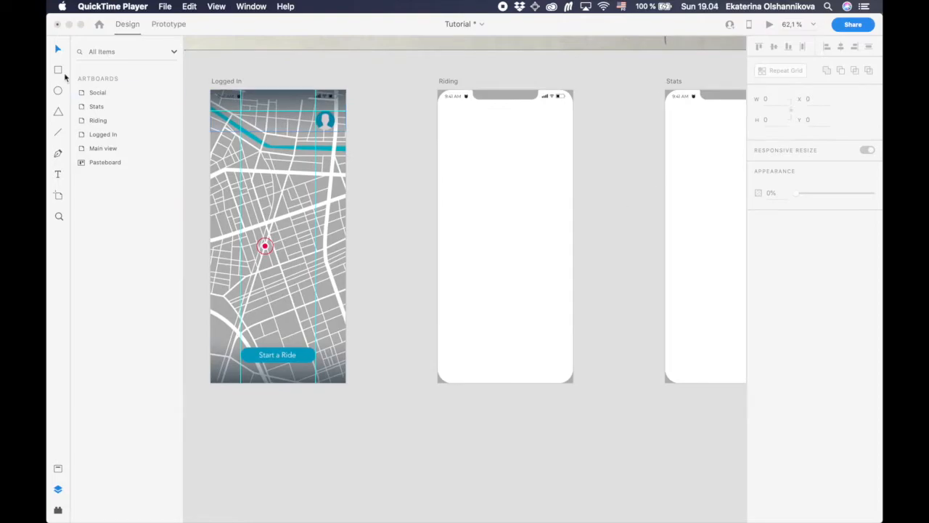
Rename the Riding artboard to "Riding-overlay" and delete the iPhone frame group inside it.
click(448, 80)
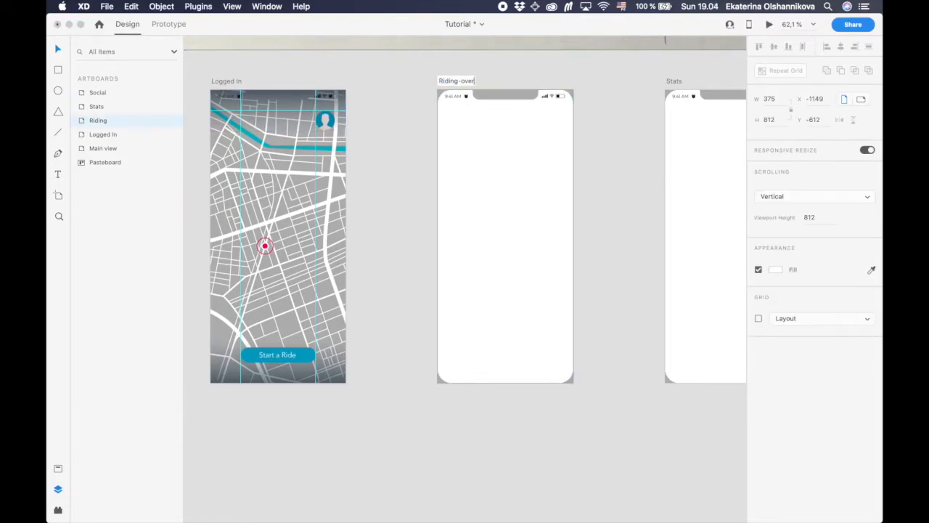
click(537, 136)
key(Delete)
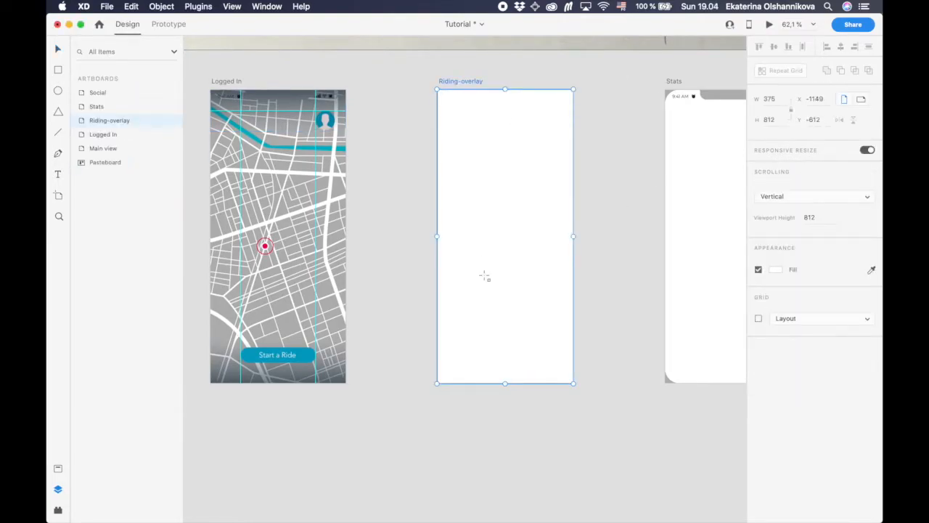
Draw a full-width 375 × 260 px rectangle along the lower edge of Riding-overlay, at X 0, Y 552.
drag(438, 287, 574, 384)
text(260)
key(Return)
click(57, 49)
mouse_move(504, 319)
mouse_down()
mouse_move(503, 339)
mouse_move(504, 322)
mouse_up()
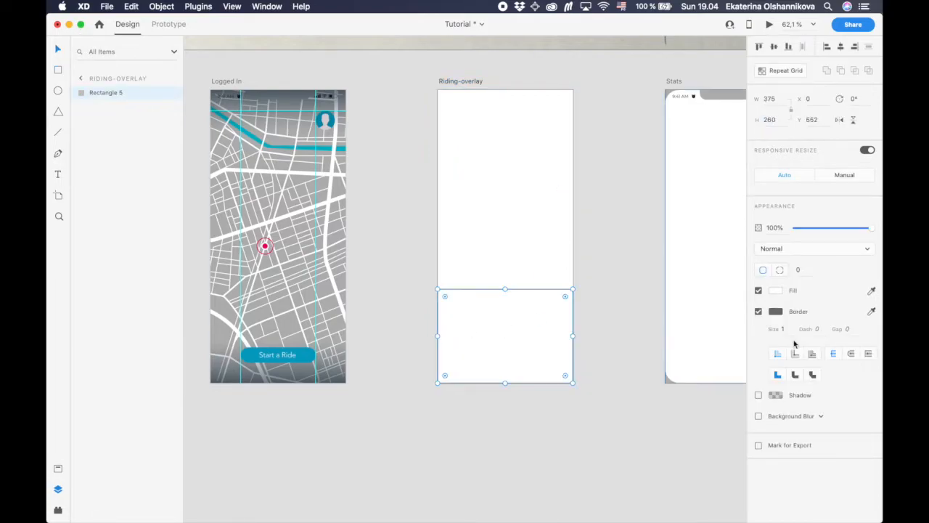
Remove the rectangle's border and give it a shadow with a Y offset of -9.
click(759, 312)
click(758, 332)
text(-9)
key(Return)
click(406, 347)
click(494, 334)
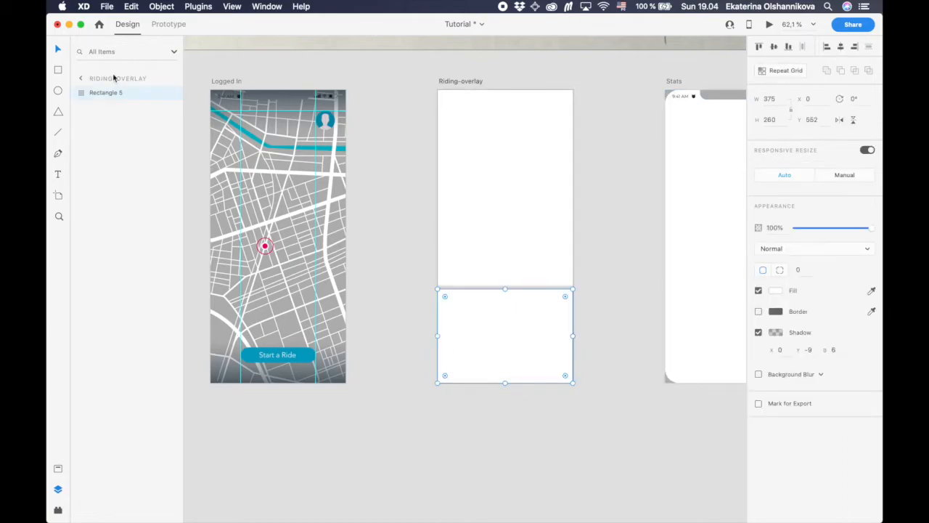
Add the text "Speed" in the upper-left corner of the Riding-overlay panel.
click(451, 317)
text(Speed)
key(Escape)
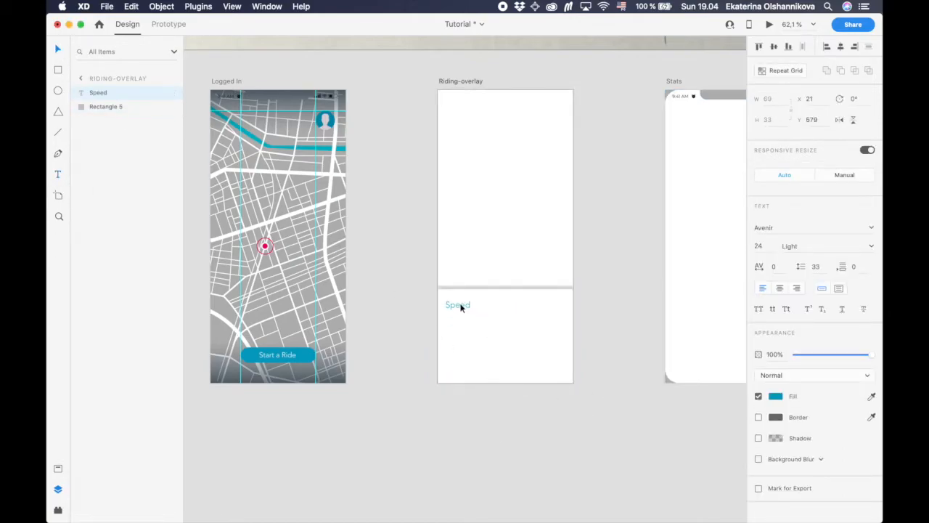
Set the Speed label's font size to 18 and keep it near the panel's upper-left corner.
drag(764, 246, 748, 245)
text(12)
key(Return)
key(BackSpace)
text(6)
key(Return)
text(8)
key(Return)
click(617, 300)
click(457, 300)
scroll(456, 299, up, 5)
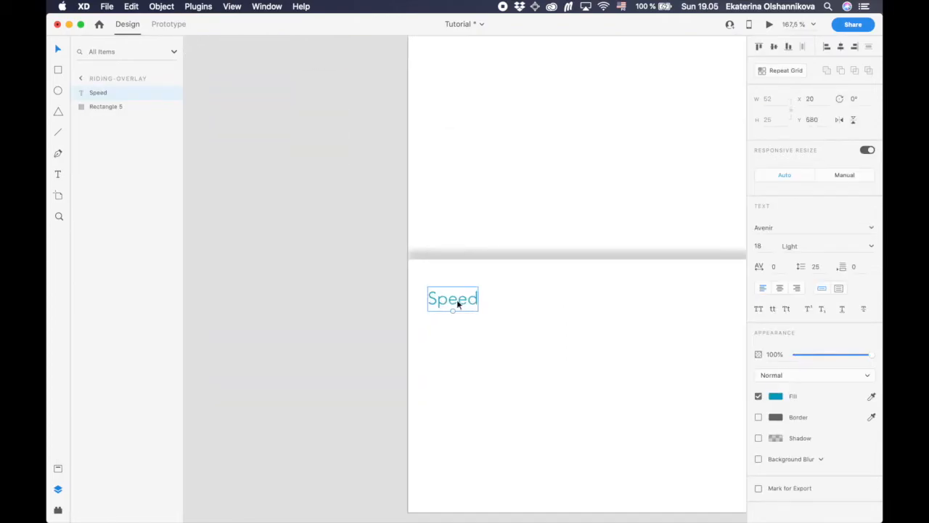
Extend the Speed label to read "Speed: 10km/h".
scroll(457, 299, down, 2)
double_click(461, 299)
text(: 10km/h)
key(Escape)
Copy the Speed label just below itself and change the copy's text to "Altitude: 254m".
drag(465, 302, 458, 326)
double_click(459, 327)
text(Altitude)
double_click(502, 324)
click(491, 326)
key(Escape)
Copy the Altitude label below itself and change the copy's text to "Distance: 2 km".
drag(456, 328, 467, 365)
double_click(465, 363)
text(Distance)
double_click(498, 362)
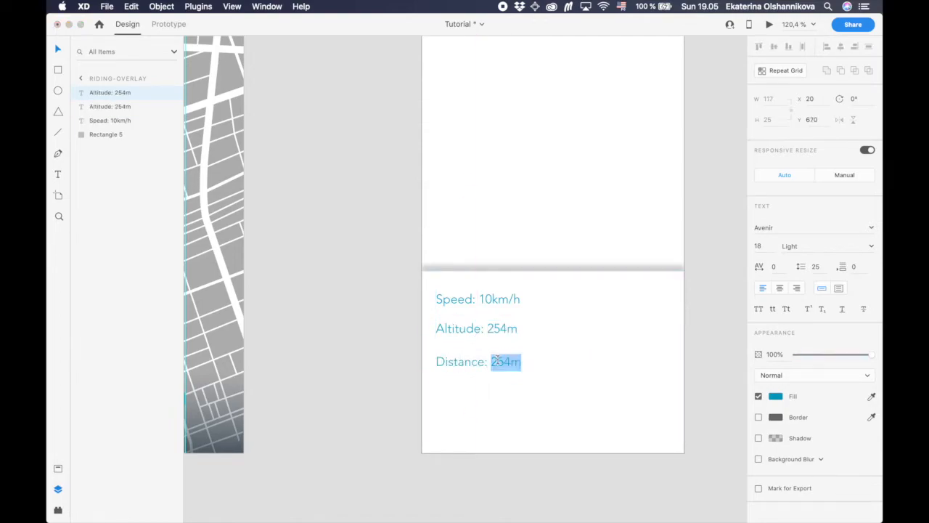
text(2 km)
key(Escape)
Move the three labels lower in the panel and shorten the panel from above to a height of 193 px.
drag(476, 363, 467, 429)
drag(467, 333, 467, 379)
drag(478, 305, 477, 357)
click(537, 320)
drag(553, 271, 553, 317)
Align the Speed, Altitude and Distance labels by their left edges and distribute them evenly in the vertical direction.
click(476, 350)
shift+click(485, 374)
shift+click(476, 424)
click(826, 48)
click(868, 48)
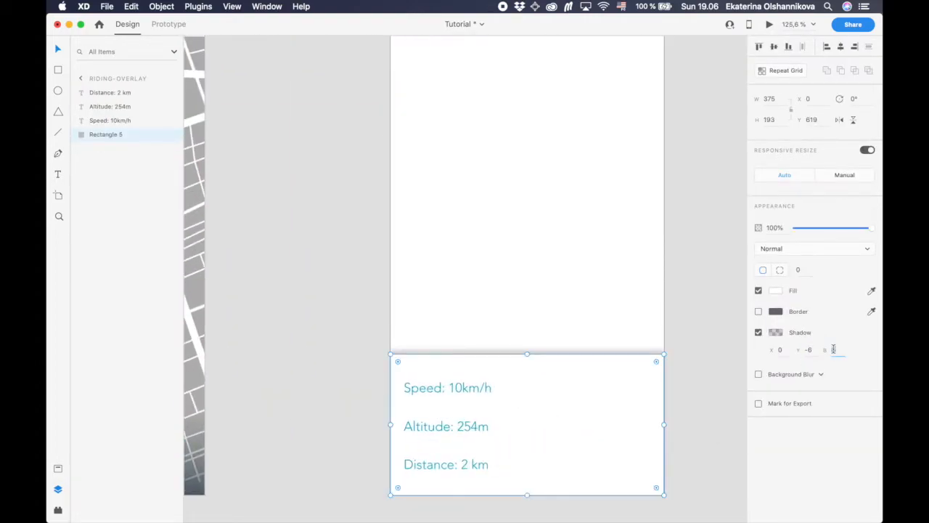
Set the panel's shadow to a Y offset of -4 and a blur of 10.
text(10)
key(Return)
text(-3)
key(Return)
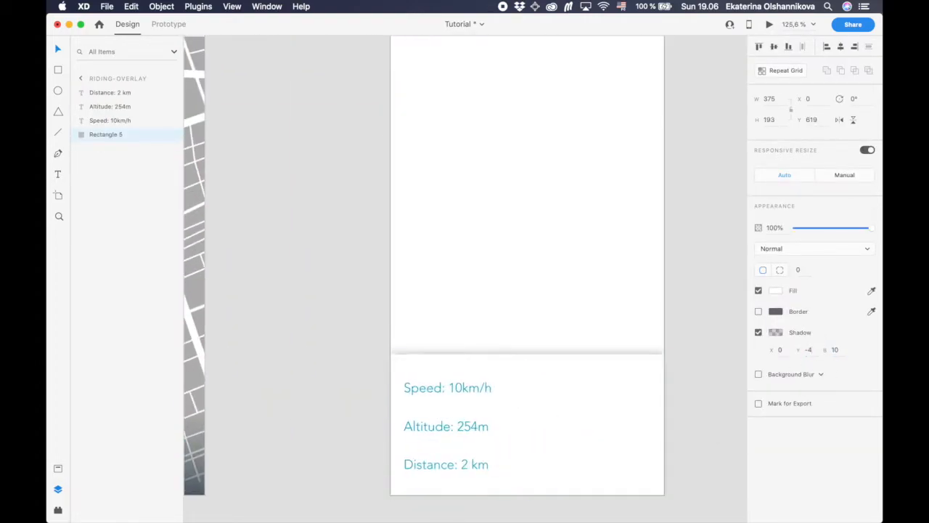
click(701, 381)
Place the battery1 icon from Finder in the right half of the Riding-overlay panel.
scroll(552, 399, down, 5)
scroll(552, 400, up, 5)
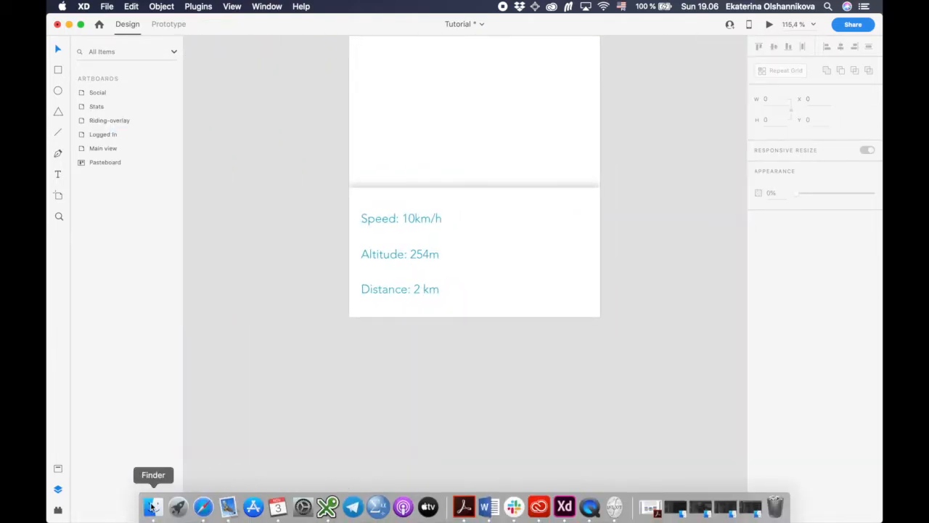
click(152, 503)
click(637, 93)
drag(637, 92, 535, 271)
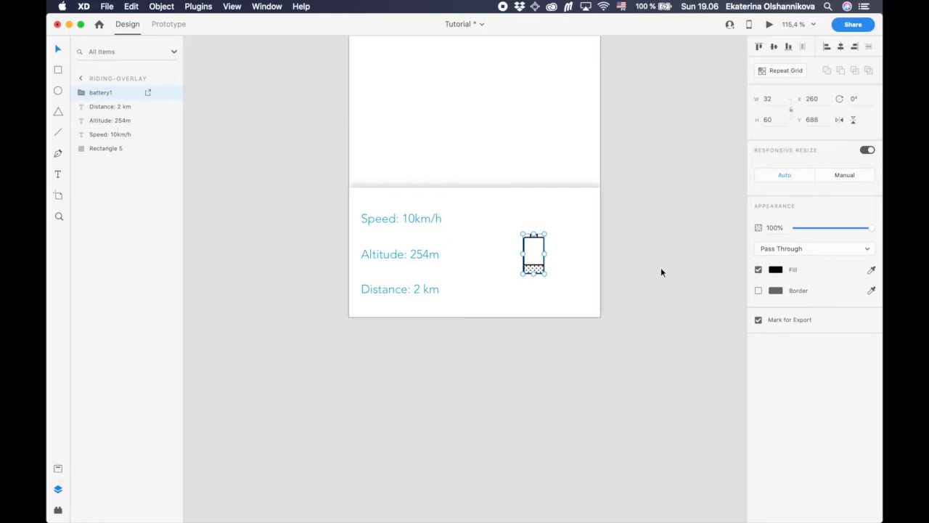
Enlarge the battery icon to about 58 × 109 px and position it beside the three labels.
drag(522, 233, 509, 209)
click(542, 256)
drag(541, 255, 564, 295)
click(400, 219)
shift+click(400, 254)
shift+click(400, 289)
Recolour the battery icon's fill with the saved dark teal swatch.
click(548, 277)
click(777, 270)
click(663, 338)
click(614, 307)
Give the battery icon a white border of size 2 to thin its outline.
click(543, 281)
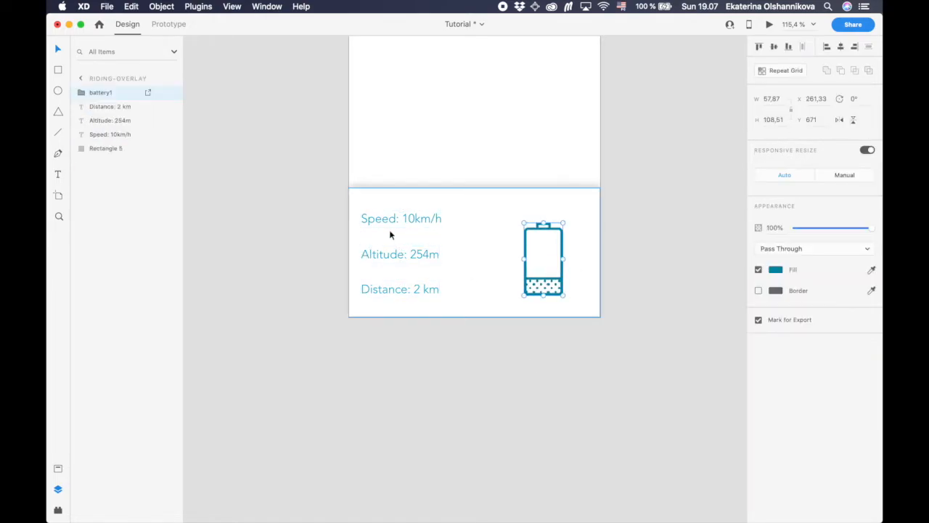
click(758, 291)
click(776, 291)
click(638, 226)
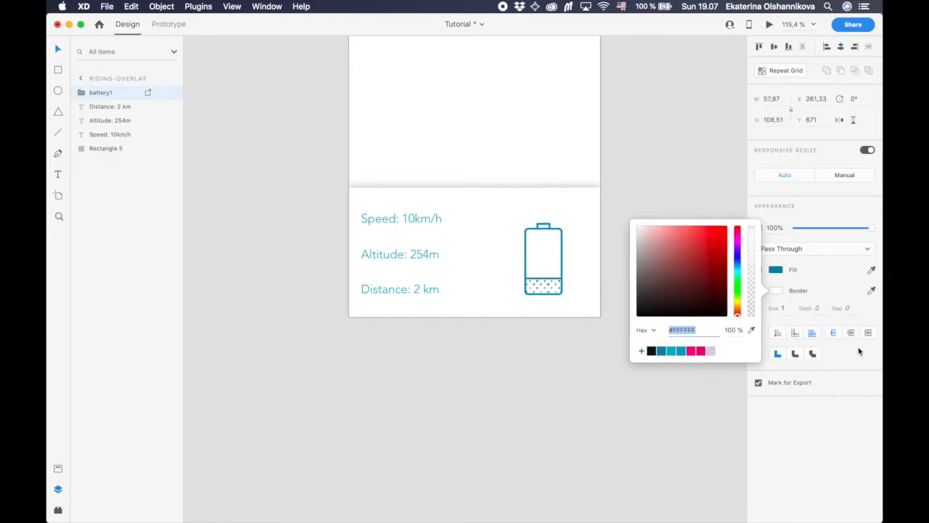
click(840, 291)
click(784, 308)
text(2)
key(Return)
click(607, 368)
Try the battery icon's white border at size 1 and return it to size 2.
click(543, 281)
drag(786, 309, 774, 312)
text(1)
key(Return)
click(588, 287)
click(548, 283)
text(2)
key(Return)
click(520, 359)
Resize the battery icon and set the Speed, Altitude and Distance labels to font size 24.
click(551, 269)
mouse_move(563, 295)
mouse_down()
mouse_move(580, 315)
mouse_move(542, 282)
mouse_move(550, 282)
mouse_up()
click(423, 221)
shift+click(421, 256)
shift+click(426, 291)
click(765, 251)
text(24)
key(Return)
Reposition the enlarged labels, align them by their right edges and distribute them evenly in the vertical direction.
click(548, 294)
drag(444, 220, 443, 226)
mouse_move(438, 292)
mouse_down()
mouse_move(438, 280)
mouse_move(439, 290)
mouse_up()
shift+click(440, 255)
shift+click(443, 224)
click(854, 48)
click(869, 47)
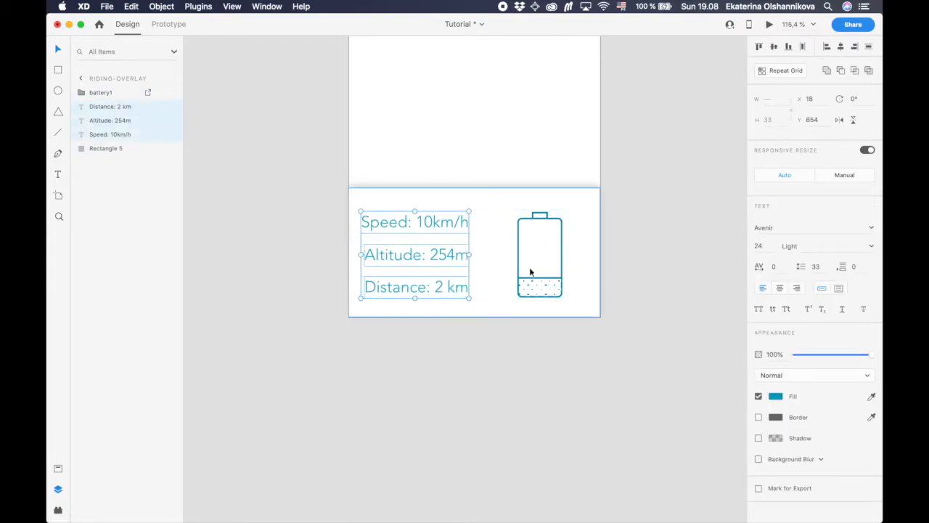
Enlarge the battery icon slightly and adjust its position beside the labels.
click(531, 269)
drag(517, 211, 510, 206)
drag(546, 290, 555, 291)
click(622, 269)
Add the text "24%" centred inside the battery icon, at X 264, Y 699.
click(59, 175)
click(535, 250)
text(24%)
key(Escape)
drag(547, 253, 538, 250)
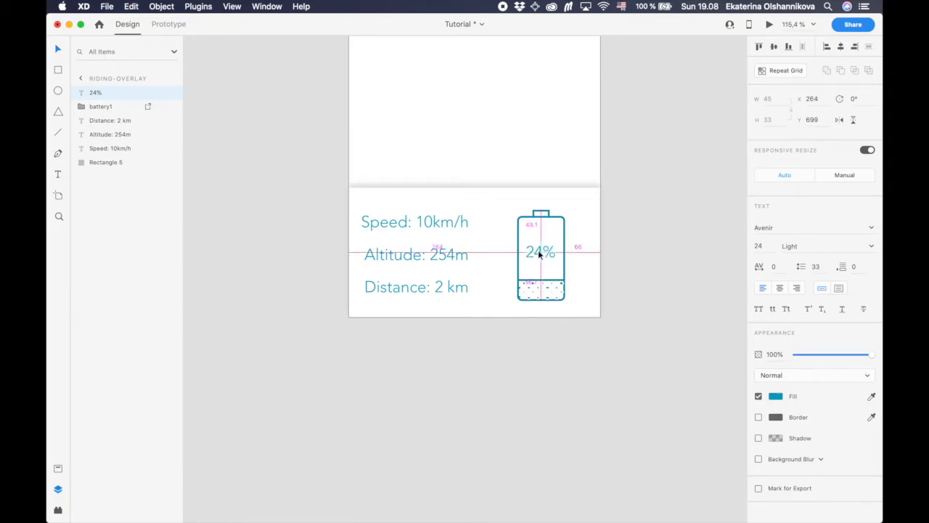
Left-align the three ride labels and shift them together toward the battery, to X 38.
click(415, 221)
shift+click(425, 256)
shift+click(428, 287)
drag(423, 259, 441, 255)
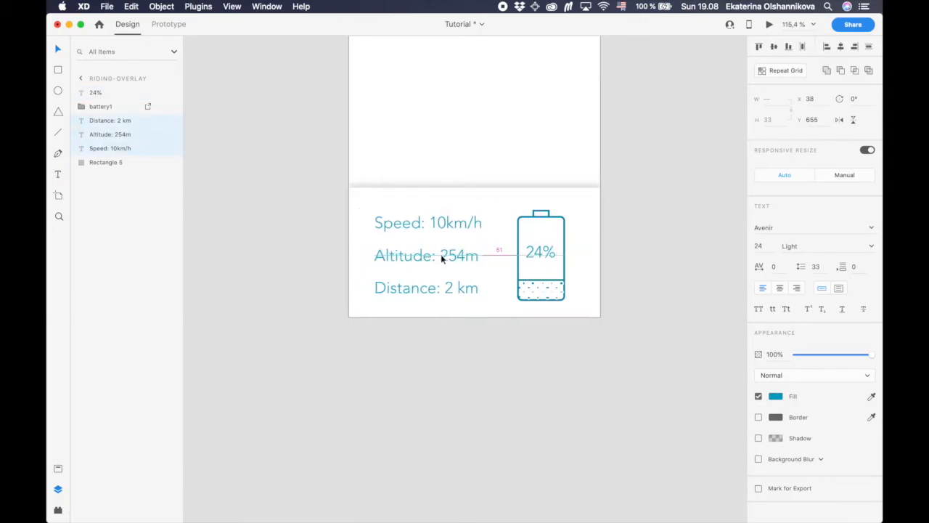
click(411, 400)
scroll(411, 400, down, 3)
scroll(411, 401, up, 1)
scroll(410, 401, down, 1)
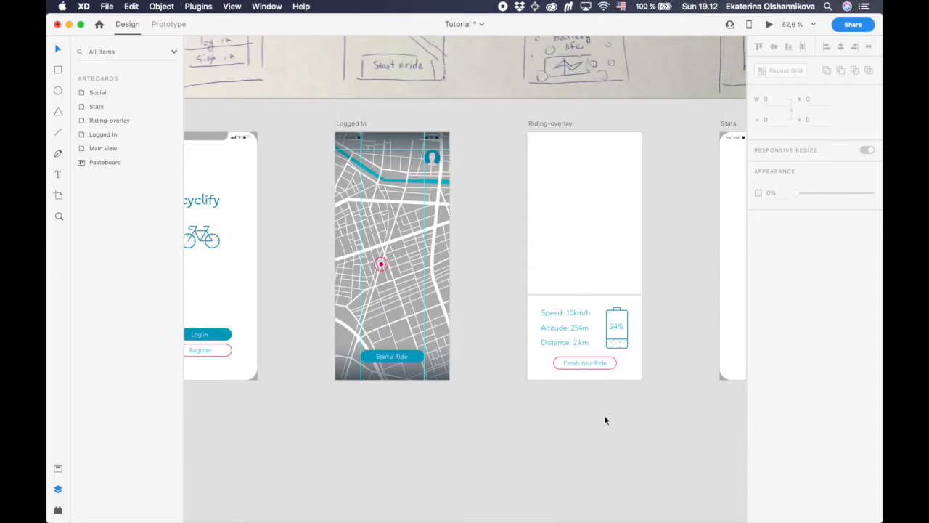
scroll(546, 420, right, 5)
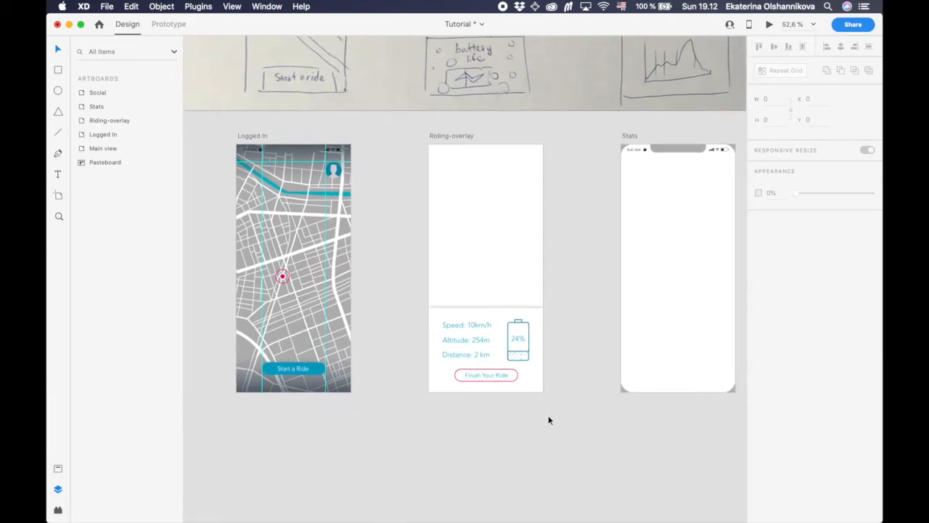
click(496, 374)
click(511, 431)
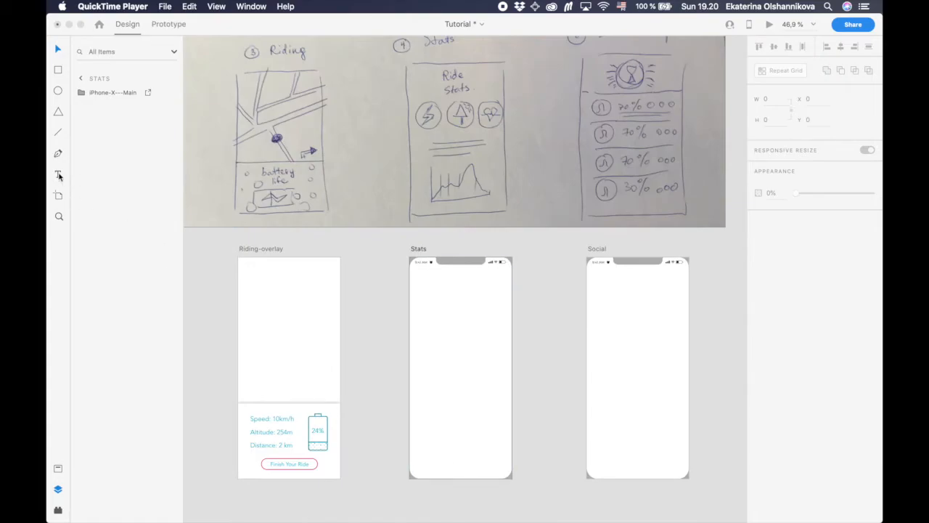
Add the heading "Statistics" in all caps near the top of the Stats artboard, at X 126, Y 74.
click(59, 175)
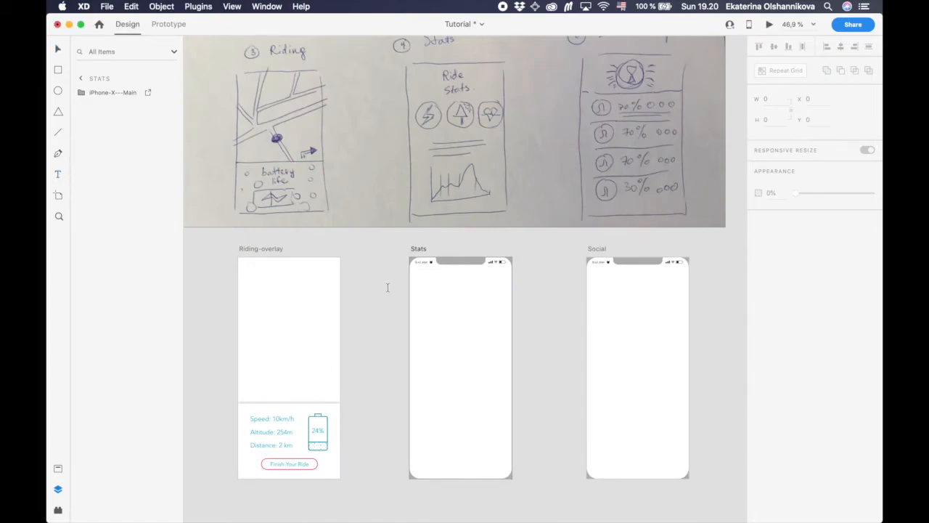
click(439, 291)
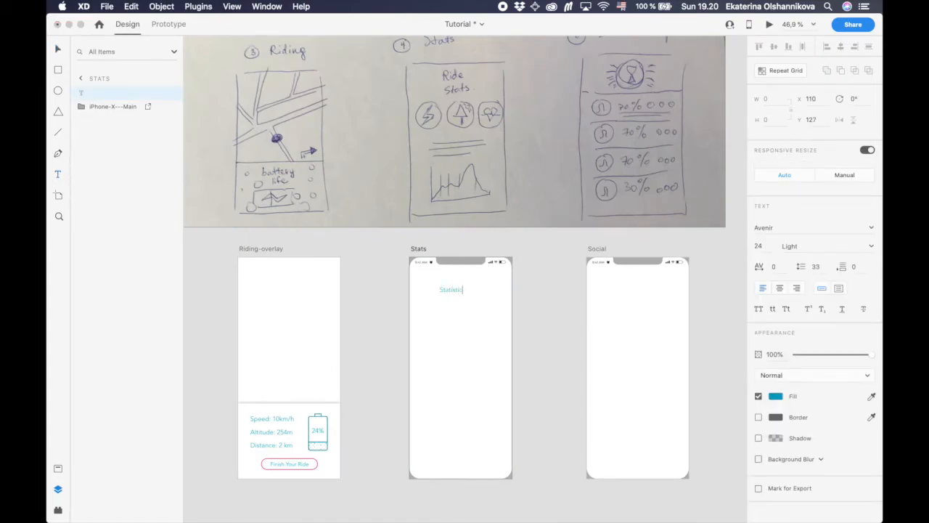
click(57, 48)
click(758, 310)
drag(440, 289, 460, 283)
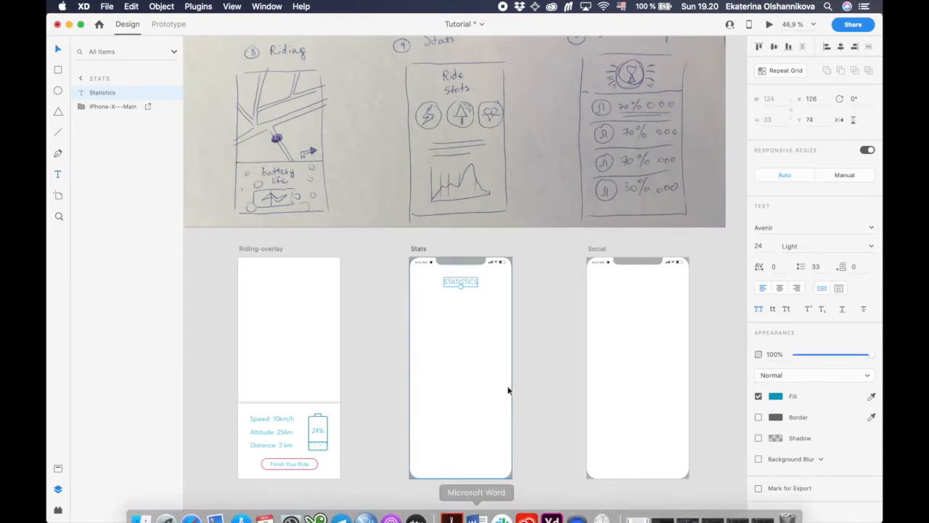
Switch to Finder and bring 001-plug.svg, 002-eco.svg and 003-network.svg from the Tutorial folder onto the pasteboard below the artboards.
scroll(502, 408, down, 5)
scroll(508, 385, down, 2)
click(138, 512)
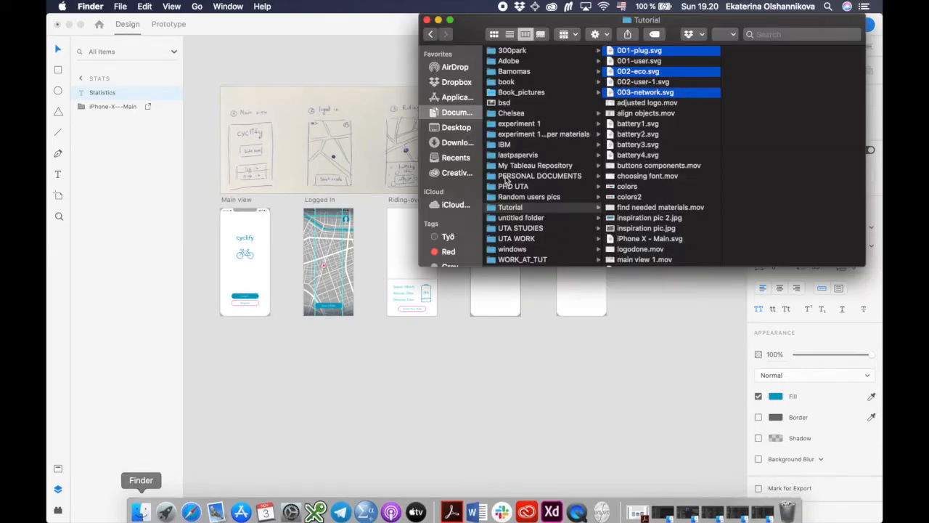
drag(473, 392, 473, 392)
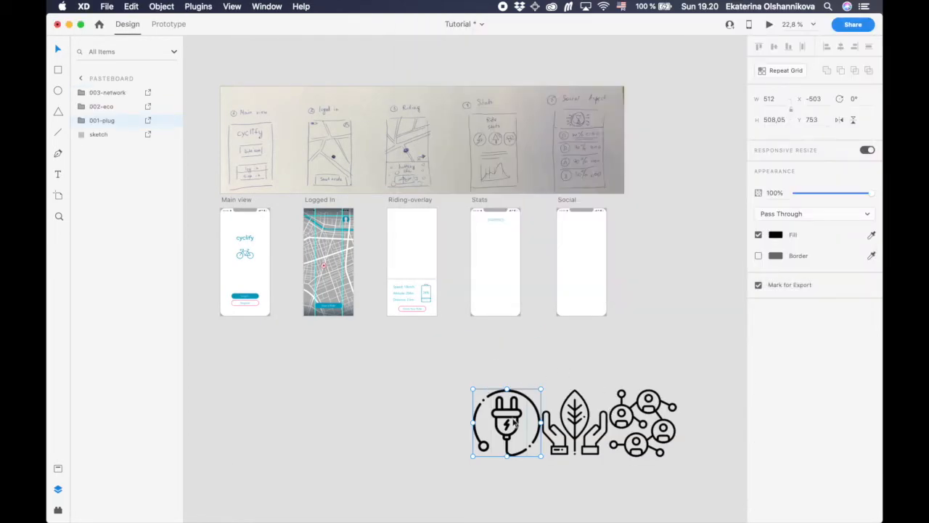
Move the plug icon just below the Stats artboard, turn off its responsive resize and scale it proportionally to a height of 40.
drag(531, 402, 526, 345)
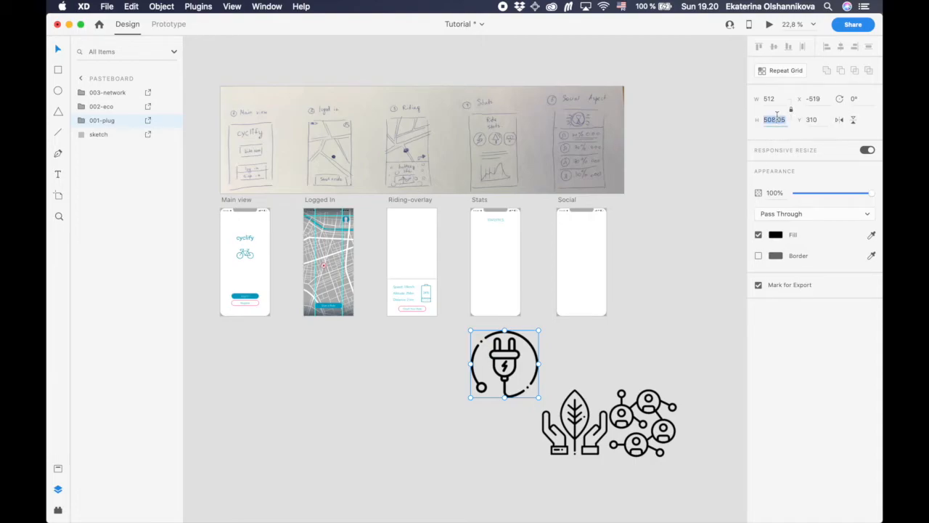
key(Return)
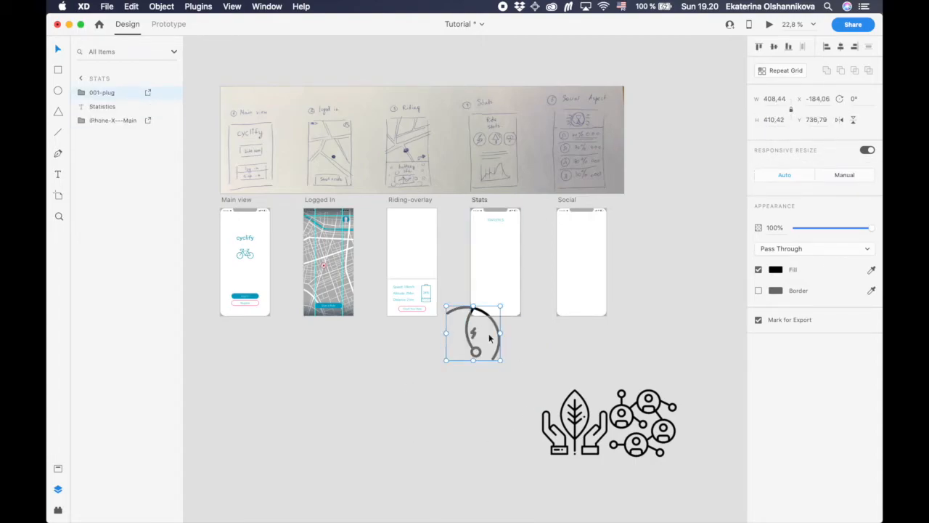
key(super+z)
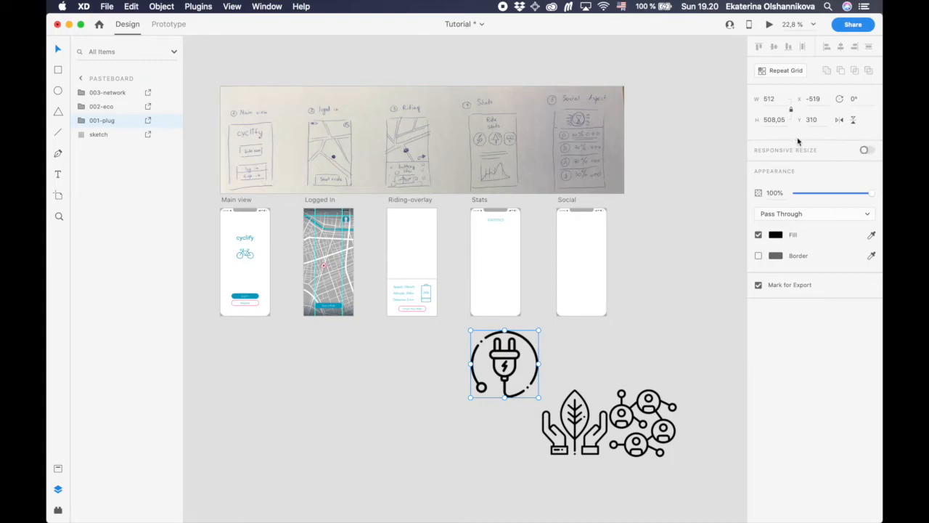
key(Return)
Set the plug icon's height to 60 and place it in the Stats artboard under the heading, at X 44, Y 159.
scroll(487, 334, up, 5)
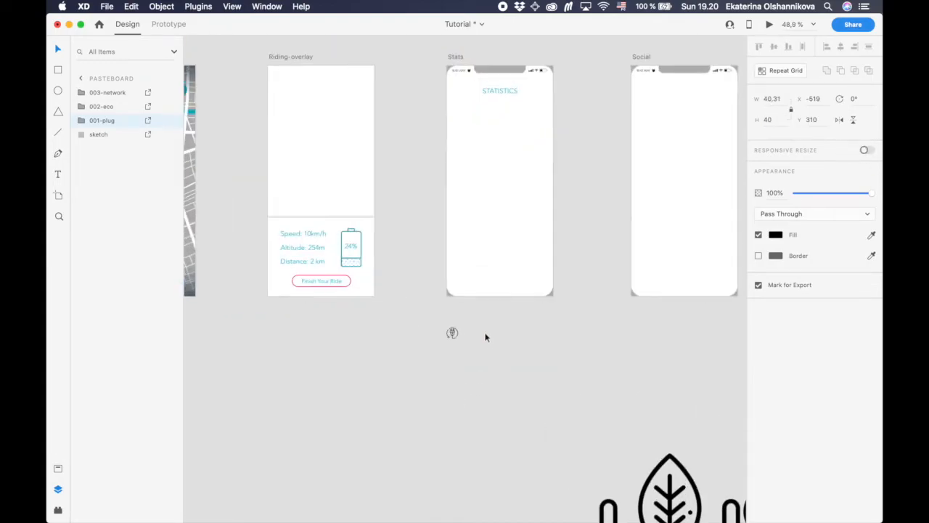
drag(453, 332, 493, 222)
click(452, 333)
scroll(456, 333, up, 5)
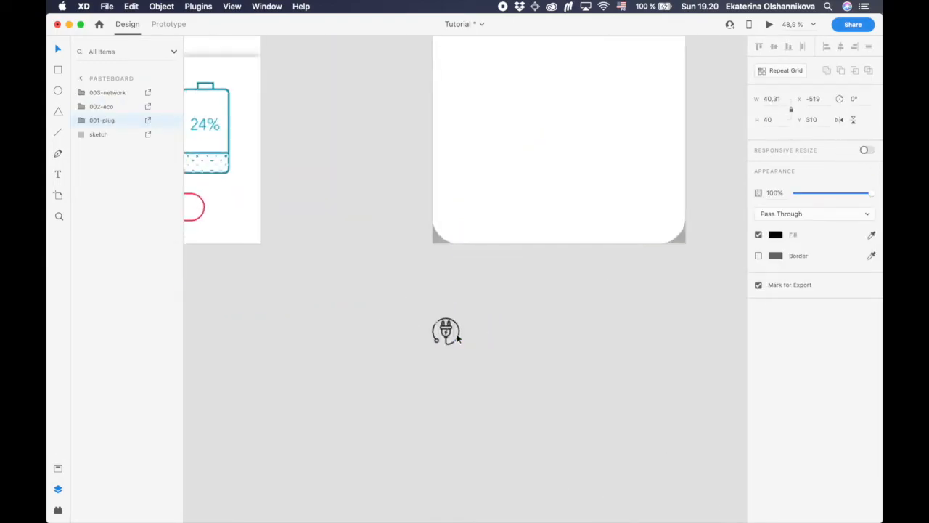
drag(509, 310, 538, 93)
scroll(538, 93, down, 5)
scroll(538, 92, up, 5)
scroll(538, 92, down, 1)
click(759, 121)
text(60)
key(Return)
click(538, 300)
drag(541, 300, 517, 164)
Fill the plug icon with the teal #1A8AA6 and adjust its position under the heading.
click(775, 235)
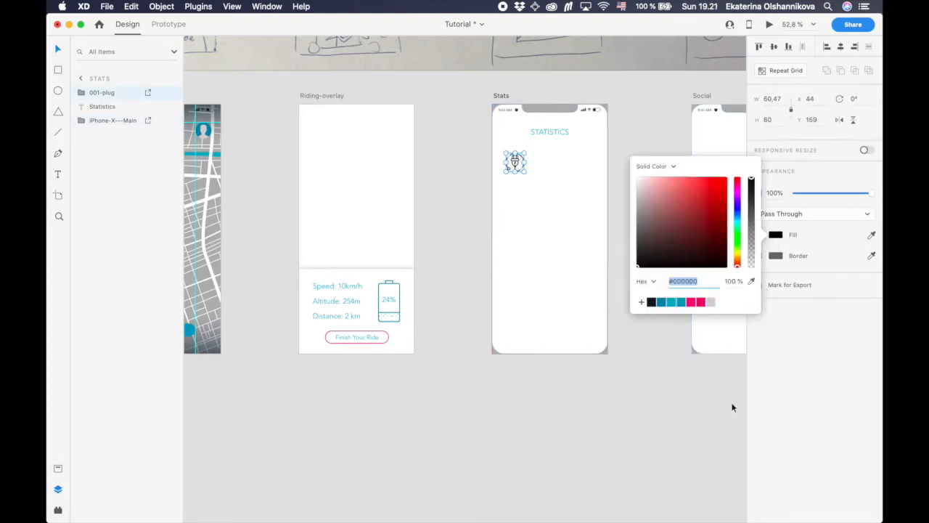
click(662, 302)
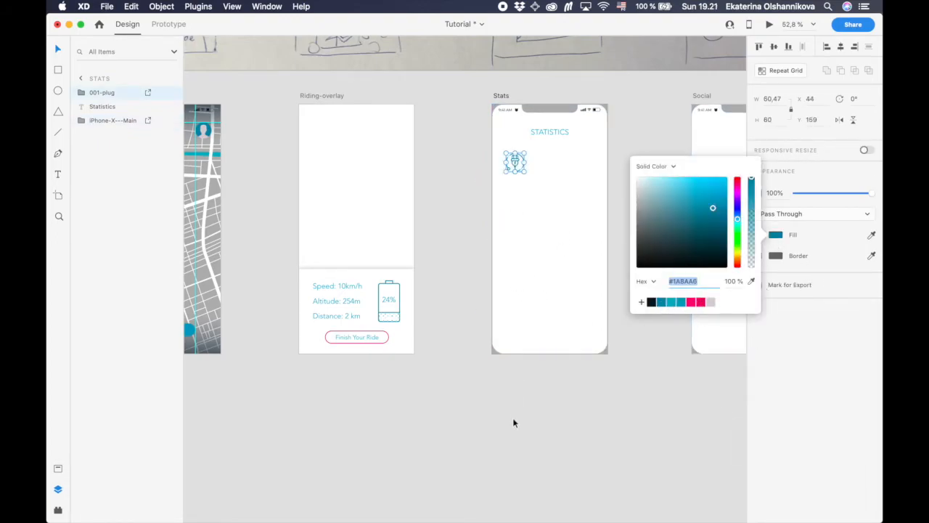
click(518, 166)
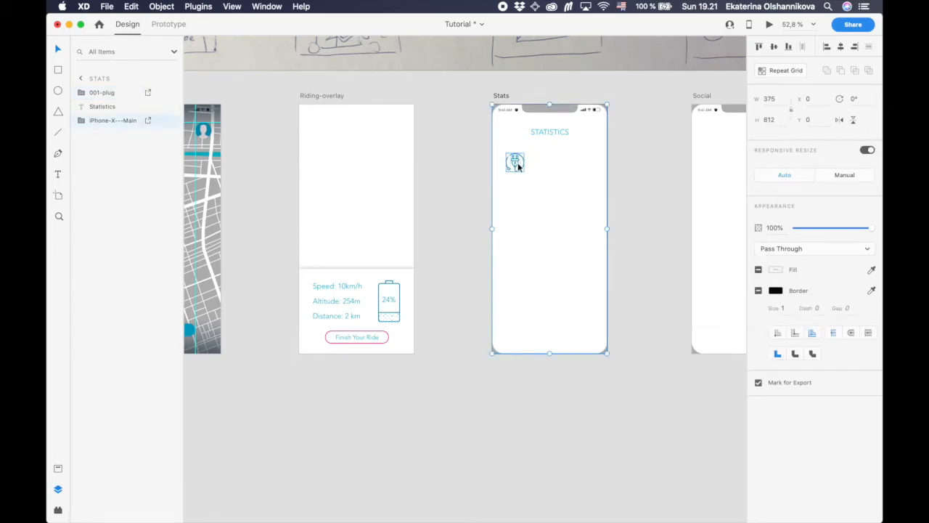
scroll(519, 167, up, 5)
drag(520, 162, 524, 169)
scroll(524, 168, down, 5)
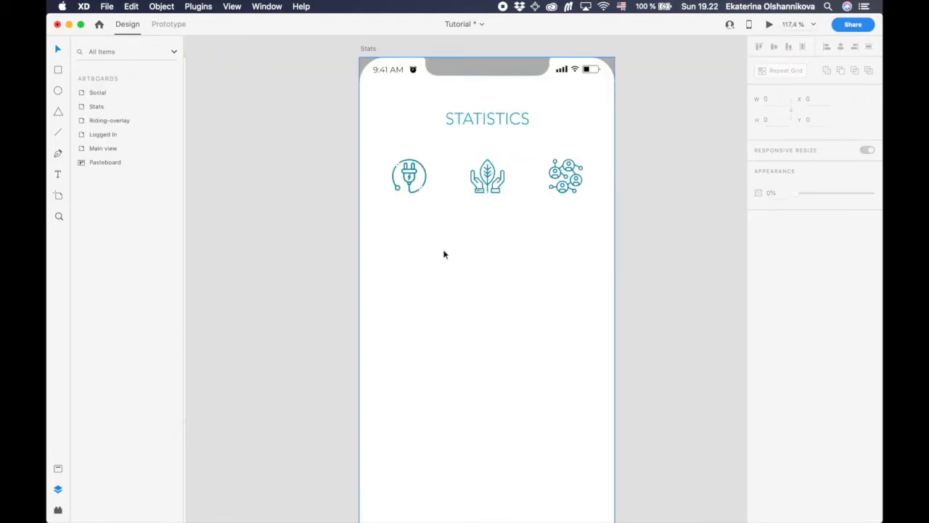
Draw a thin borderless bar about 62 by 4 under the plug icon and fill it with pink #D92E6E.
drag(387, 201, 433, 203)
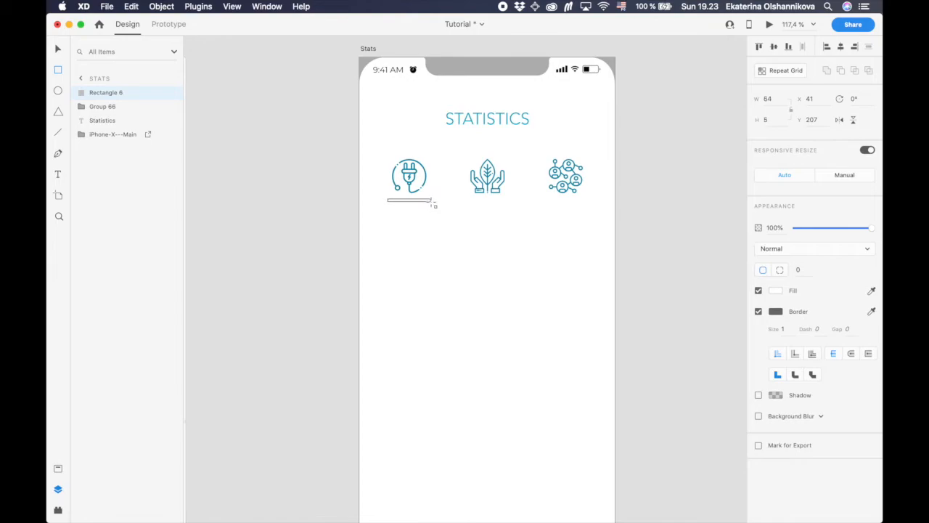
click(759, 312)
click(775, 291)
click(700, 358)
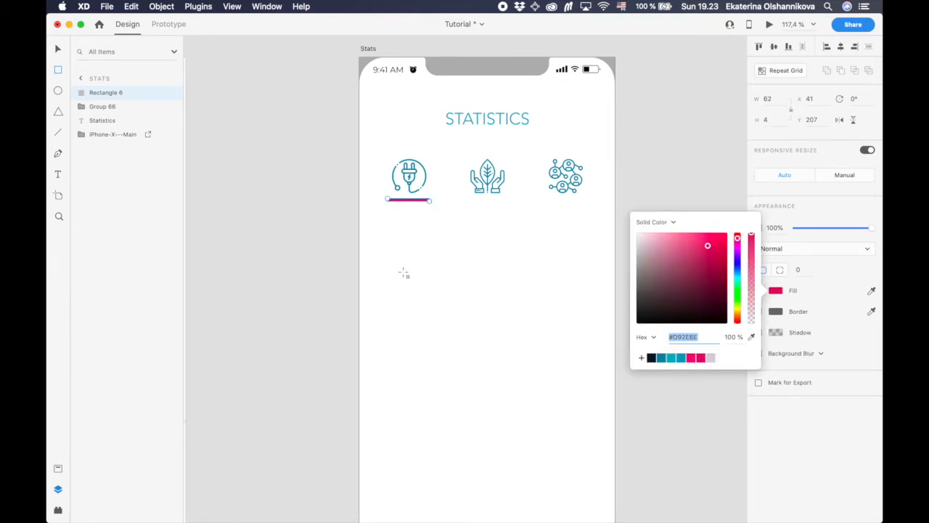
key(Escape)
Round the corners of the pink bar under the plug icon to a radius of 2.
scroll(383, 181, up, 5)
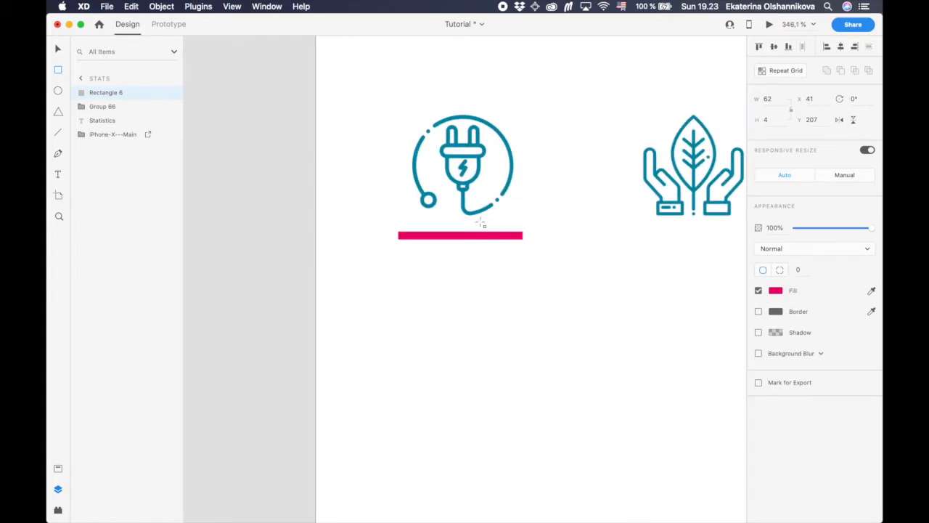
click(58, 52)
scroll(417, 229, up, 3)
scroll(418, 250, up, 2)
drag(348, 233, 479, 234)
scroll(482, 235, down, 5)
scroll(487, 239, down, 3)
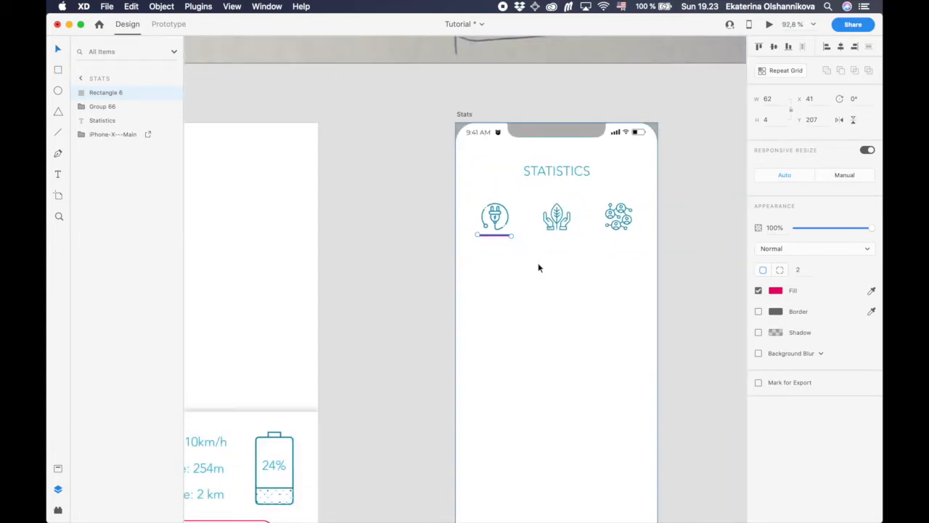
Ungroup the plug, eco and network icons.
scroll(540, 266, up, 3)
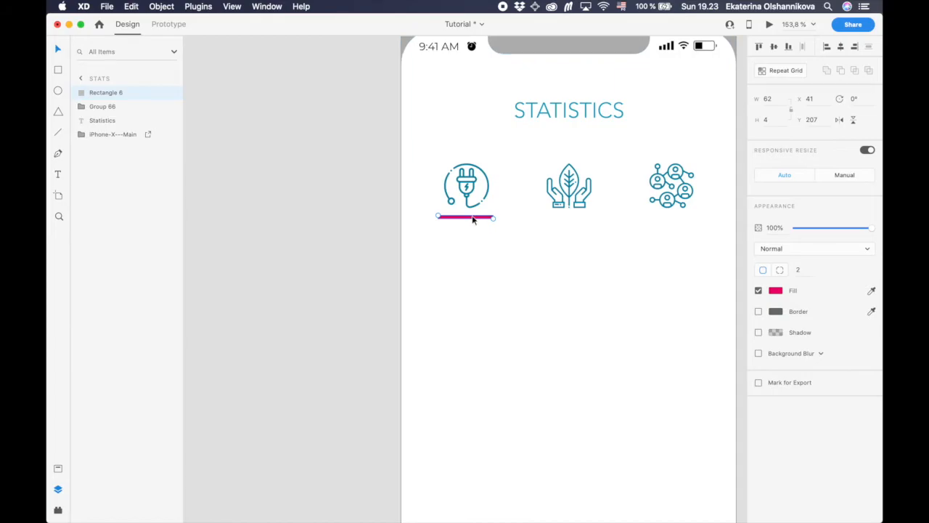
click(469, 197)
click(489, 188)
key(shift+super+g)
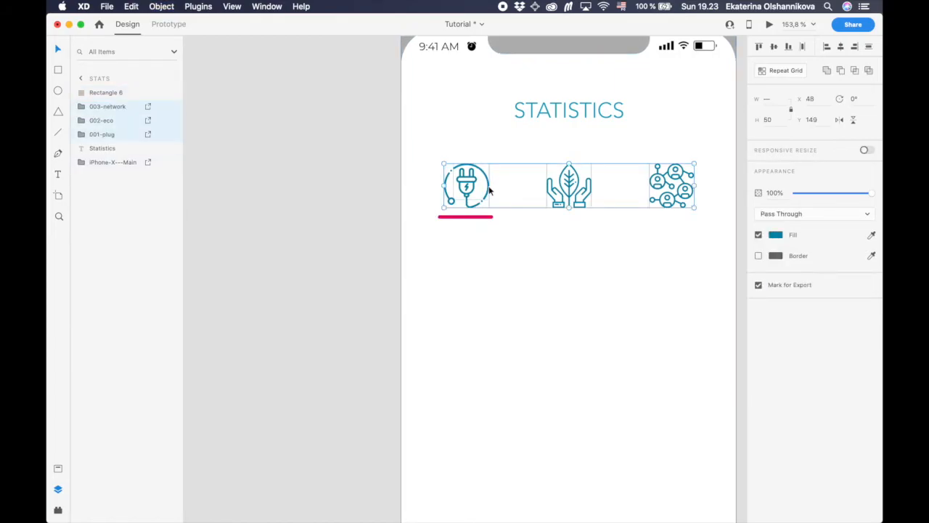
Centre the pink bar beneath the plug icon and lower it slightly, to X 42, Y 209.
click(479, 217)
shift+click(468, 185)
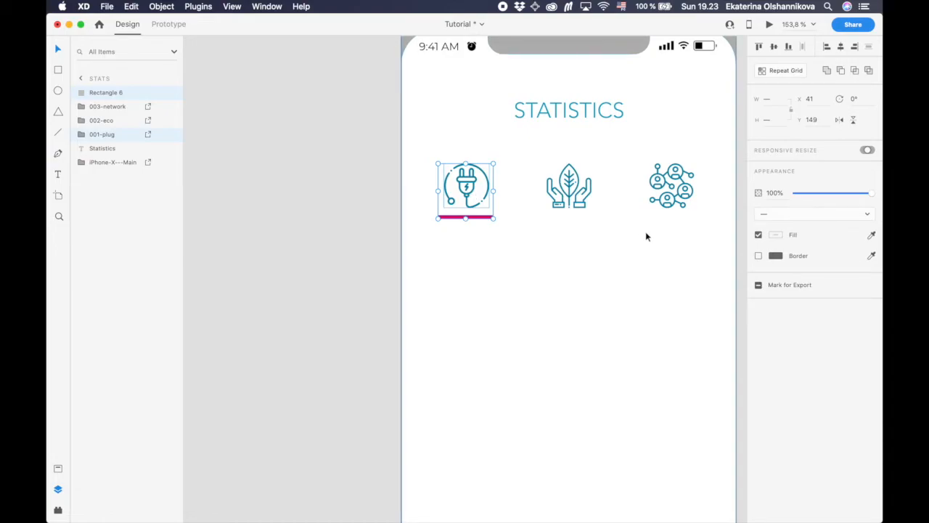
click(842, 47)
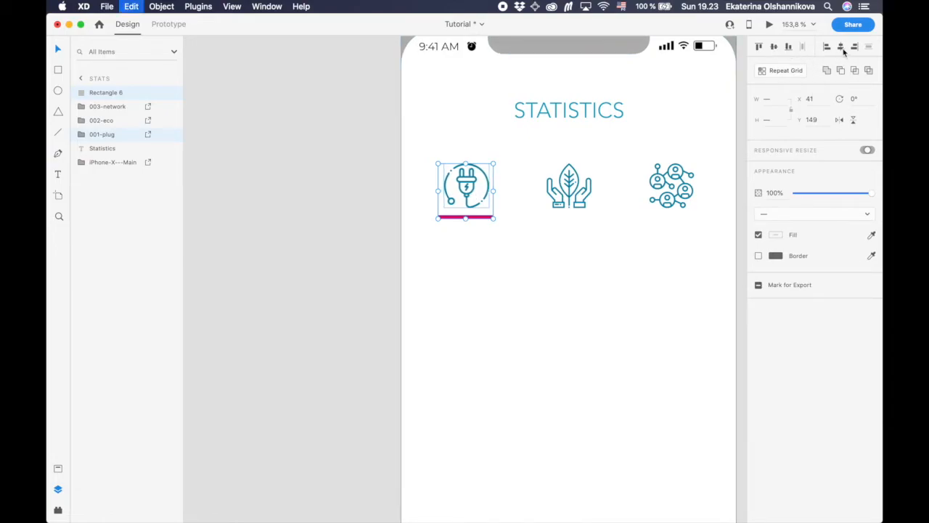
click(487, 255)
click(468, 217)
drag(468, 222, 465, 223)
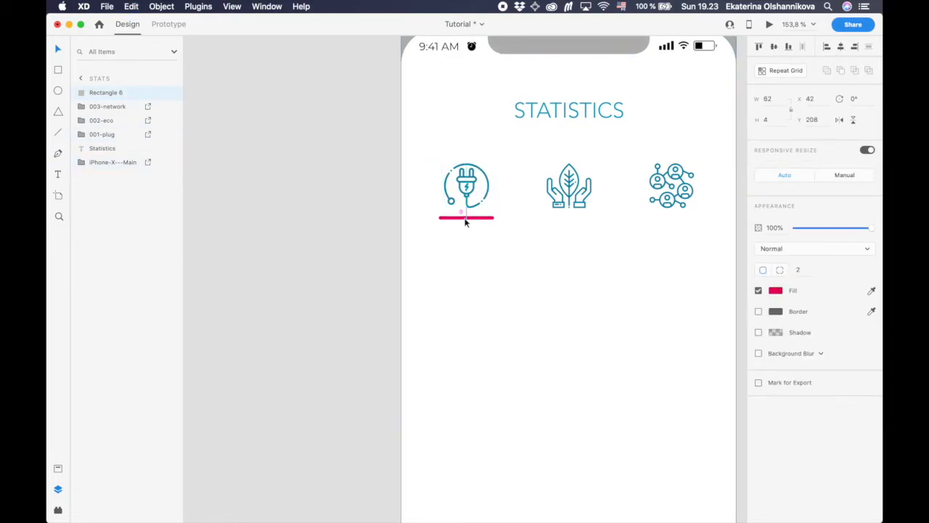
Duplicate the Statistics heading below the pink bar at X 48, Y 245, and change the copy's text to "Phone charging history".
scroll(466, 223, down, 5)
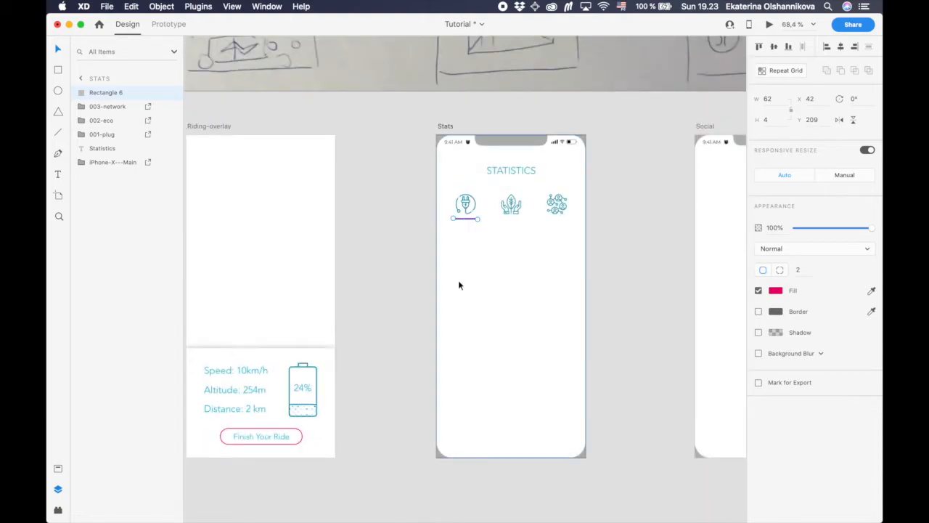
click(422, 352)
click(510, 172)
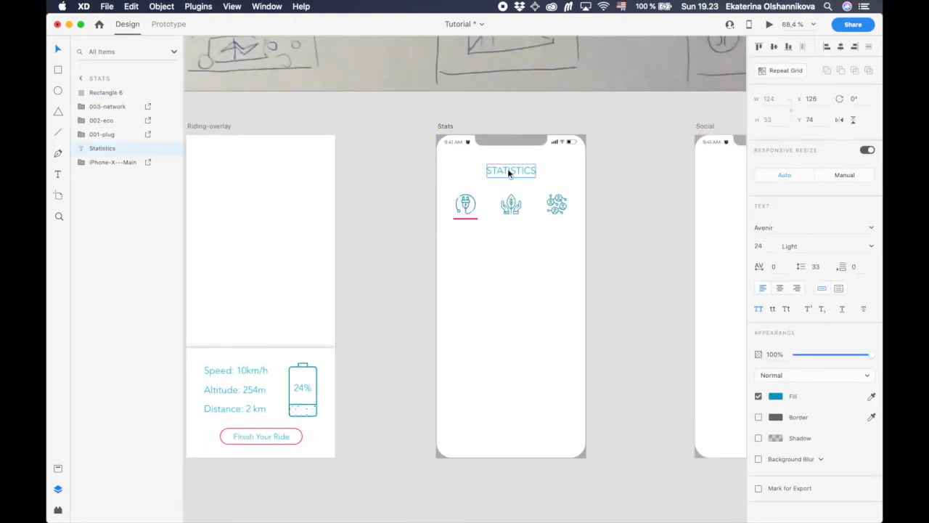
drag(511, 172, 469, 240)
double_click(469, 239)
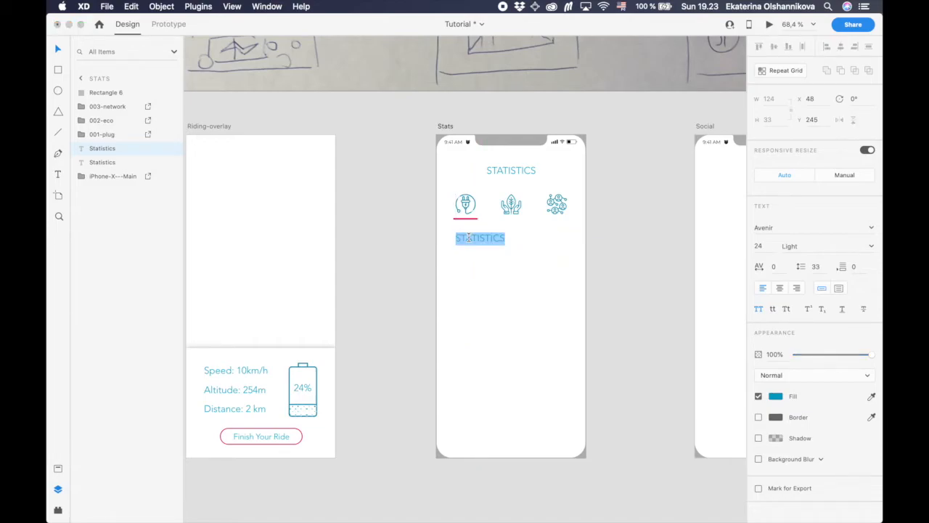
text(PHONE CHARGING HISTORY)
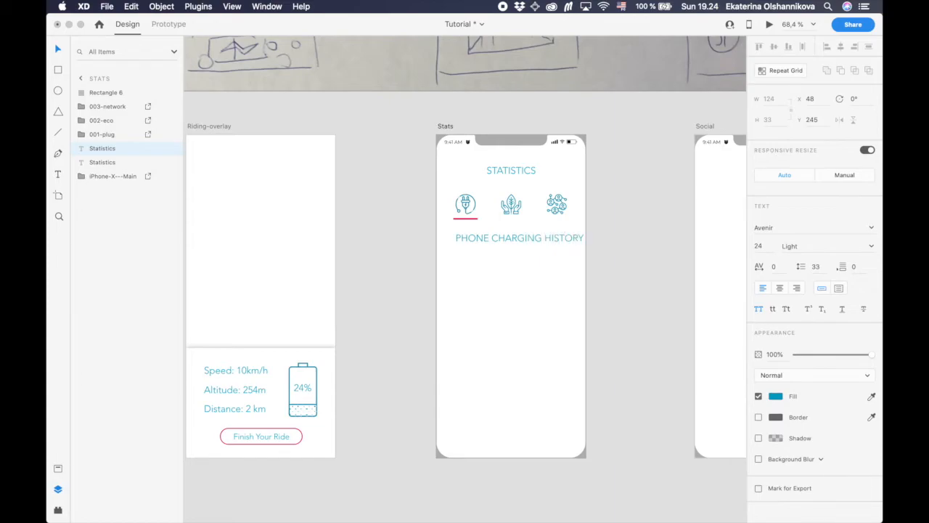
key(Escape)
Turn off all caps for the "Phone charging history" subheading and move it to X 41, Y 237, under the pink bar.
click(759, 308)
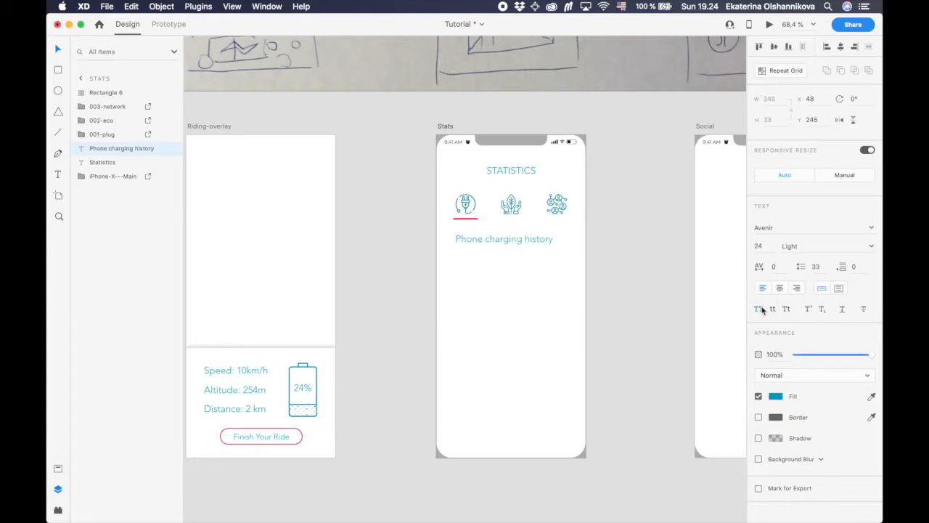
mouse_move(516, 243)
mouse_down()
mouse_move(525, 251)
mouse_move(522, 233)
mouse_move(510, 236)
mouse_up()
scroll(510, 235, up, 5)
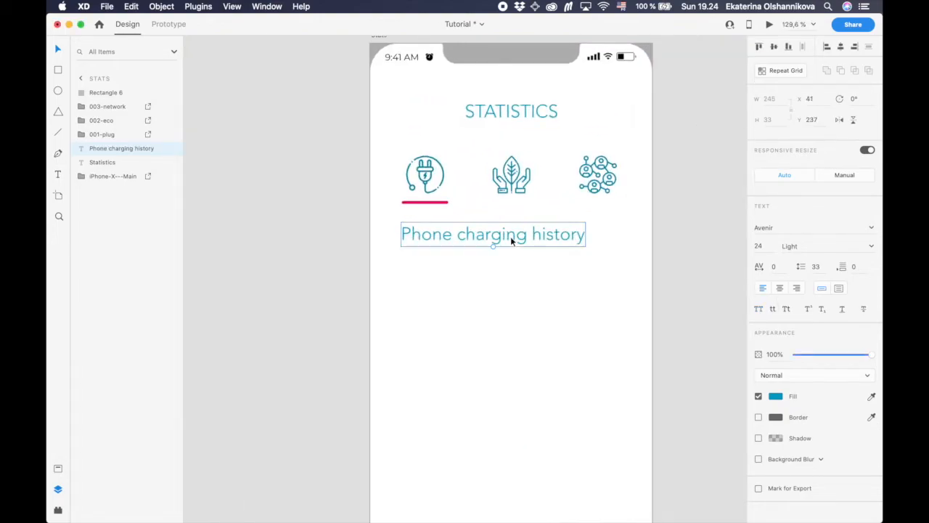
Draw a text area about 286 by 211 under the subheading and enter the dummy text "kjdjsdlk".
scroll(510, 236, down, 4)
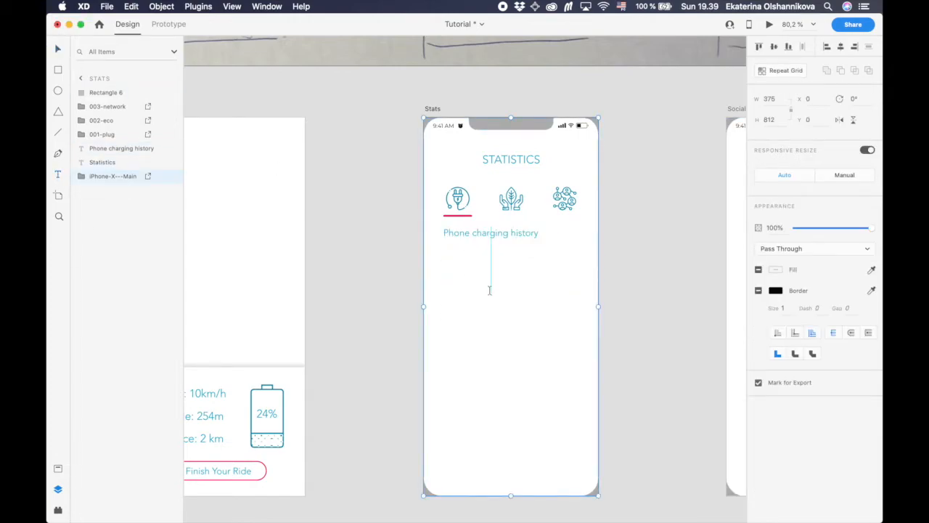
drag(443, 247, 577, 344)
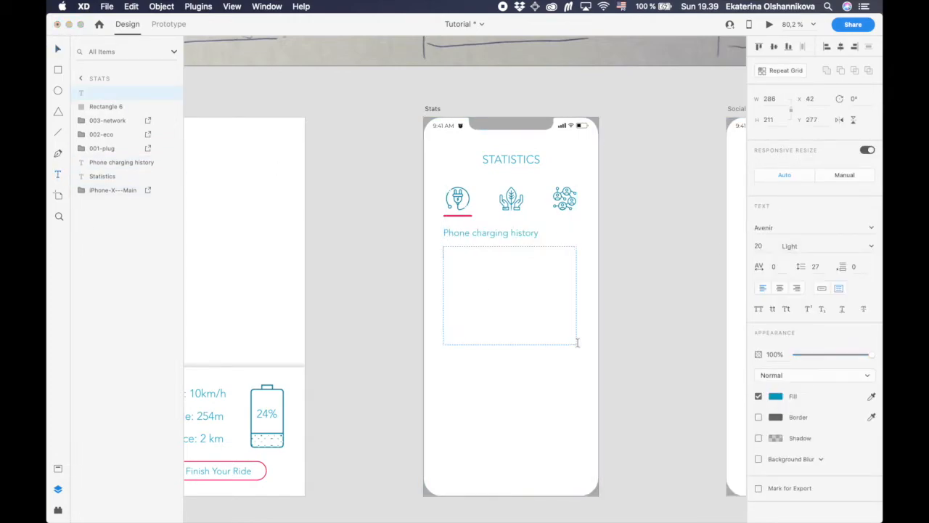
text(kjdjsdlk)
key(Escape)
Fill the text area with placeholder text using the Lorem Ipsum plugin's Quick Lorem Ipsum option.
click(198, 6)
mouse_move(216, 31)
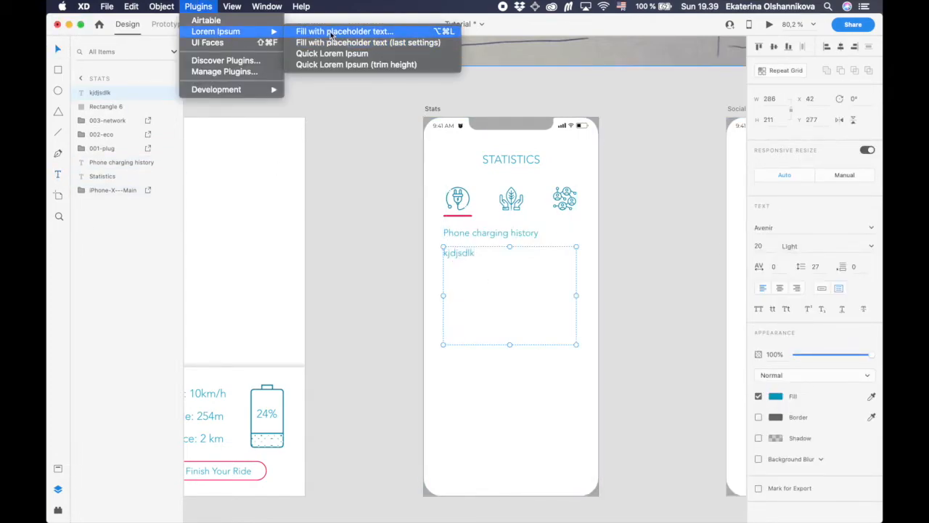
click(331, 54)
click(624, 286)
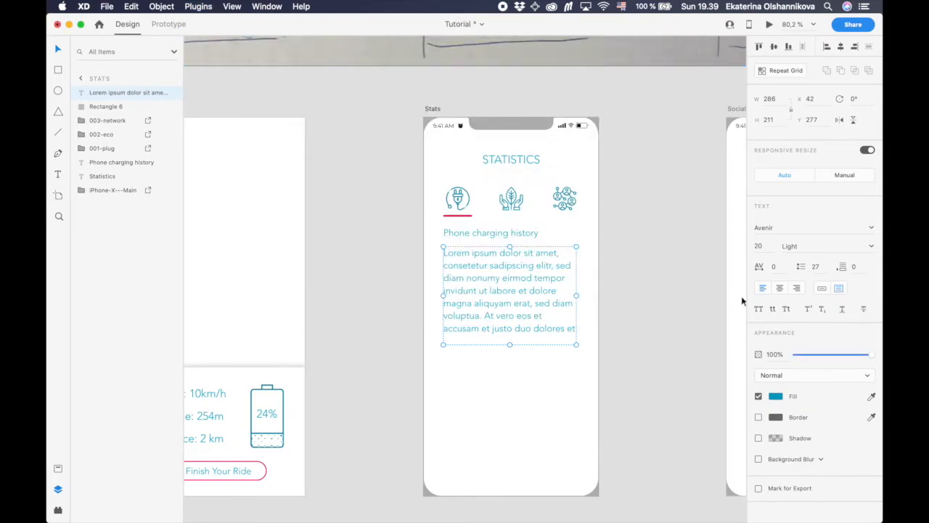
Change the placeholder paragraph's fill to dark navy #011426 at 40% opacity.
click(776, 396)
click(711, 456)
click(652, 457)
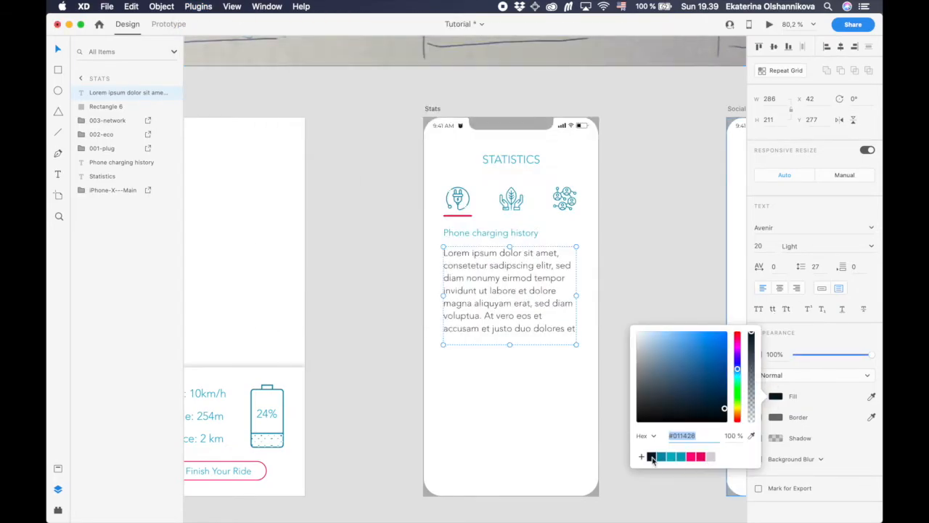
drag(752, 334, 752, 385)
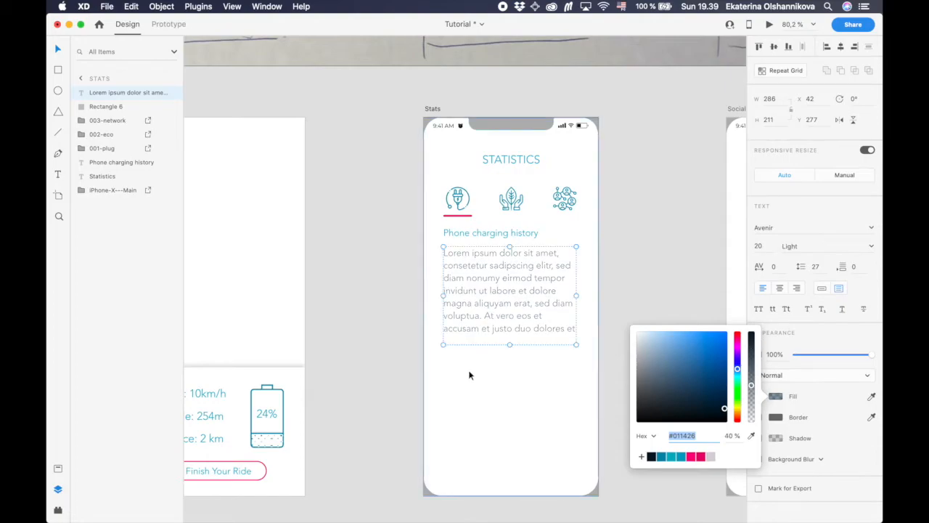
click(471, 376)
drag(443, 356, 455, 472)
click(442, 390)
key(BackSpace)
Draw an L-shaped pair of chart axes, about 291 by 263, below the placeholder paragraph with the Pen tool.
click(58, 153)
click(443, 345)
click(443, 468)
click(578, 468)
click(58, 49)
drag(424, 220, 576, 251)
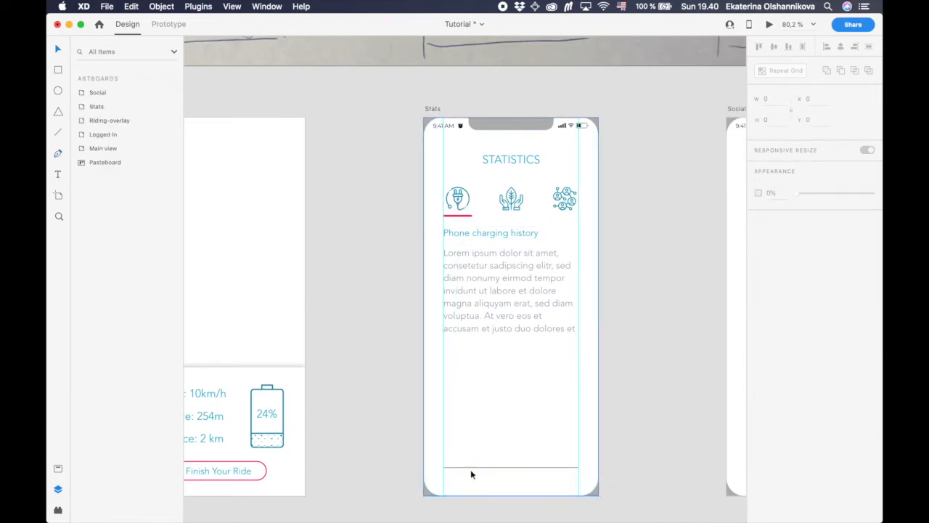
Give the chart axes path a teal border of size 2.
click(470, 468)
click(775, 290)
click(662, 351)
drag(579, 320, 361, 191)
drag(444, 240, 385, 254)
click(465, 471)
click(465, 469)
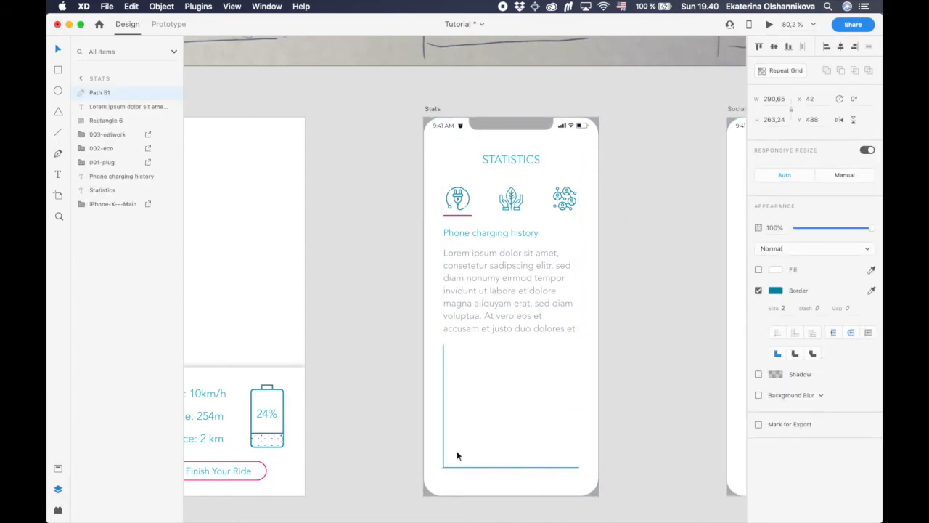
Draw a closed graph shape with the Pen tool, rising stepwise from the axes' origin and closing along the horizontal axis.
scroll(457, 452, up, 3)
click(399, 460)
click(433, 434)
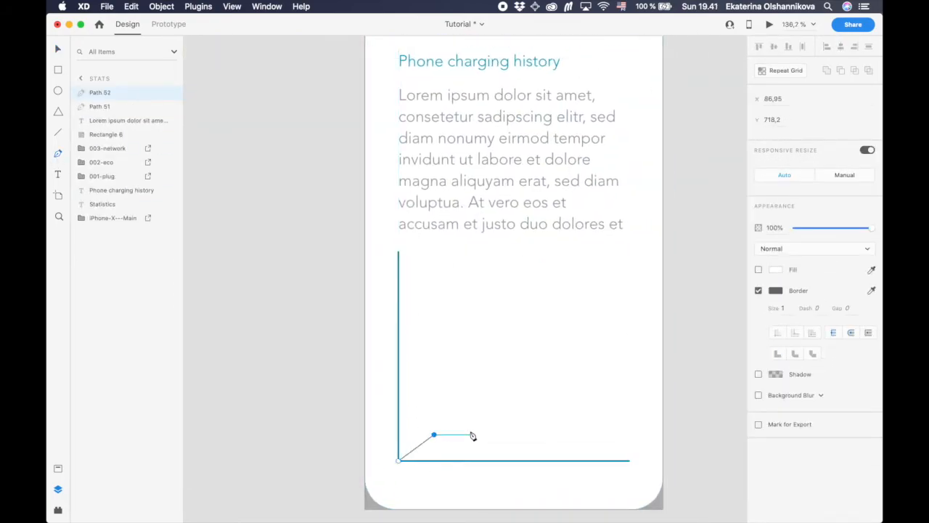
click(468, 419)
click(503, 419)
click(517, 367)
click(562, 351)
click(607, 317)
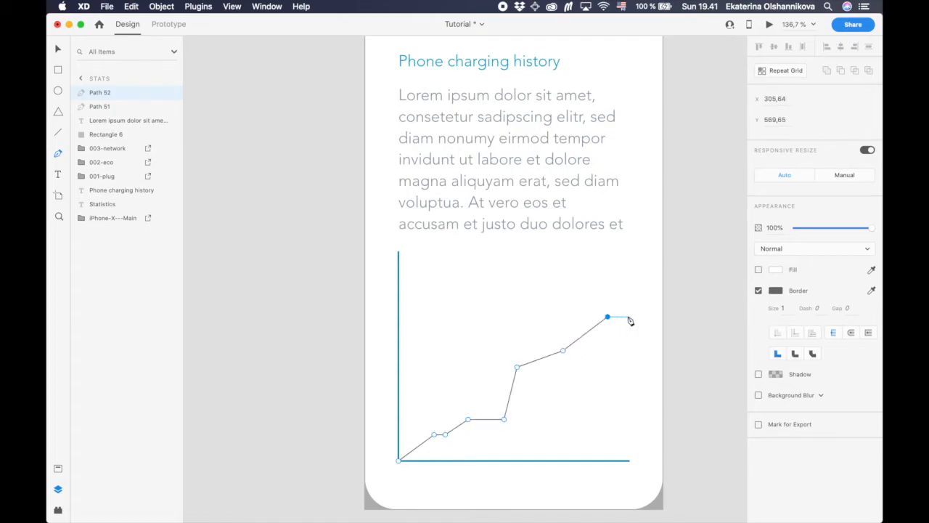
click(629, 317)
click(628, 460)
click(398, 460)
Convert the graph shape's upper corner points to smooth curve points and nudge them into a flowing profile.
mouse_move(608, 317)
mouse_down()
mouse_move(616, 312)
mouse_move(605, 320)
mouse_up()
double_click(562, 351)
double_click(516, 367)
click(517, 366)
drag(534, 350, 526, 368)
double_click(469, 418)
double_click(434, 434)
drag(434, 434, 424, 442)
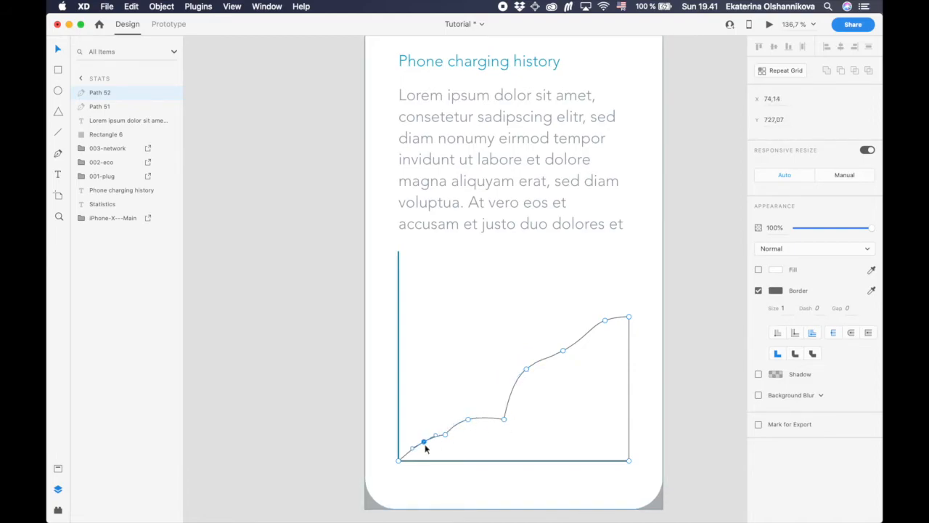
scroll(442, 438, up, 5)
drag(503, 393, 512, 392)
double_click(450, 429)
double_click(589, 392)
drag(623, 364, 631, 387)
drag(590, 394, 621, 381)
Apply a linear gradient fill to the graph shape.
scroll(464, 401, down, 5)
click(667, 306)
key(Escape)
click(775, 270)
click(657, 194)
click(664, 209)
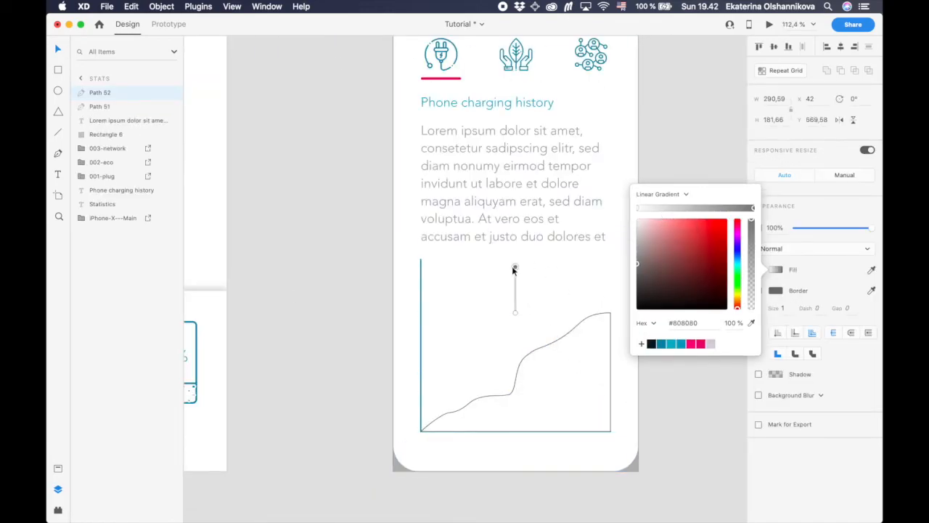
Make the graph's gradient fade from pink at its top to white near the horizontal axis, and remove the shape's border.
drag(516, 314, 515, 422)
mouse_move(516, 267)
mouse_down()
mouse_move(516, 323)
mouse_move(534, 271)
mouse_move(519, 275)
mouse_up()
click(691, 344)
drag(516, 422, 519, 380)
click(518, 398)
click(517, 426)
key(Escape)
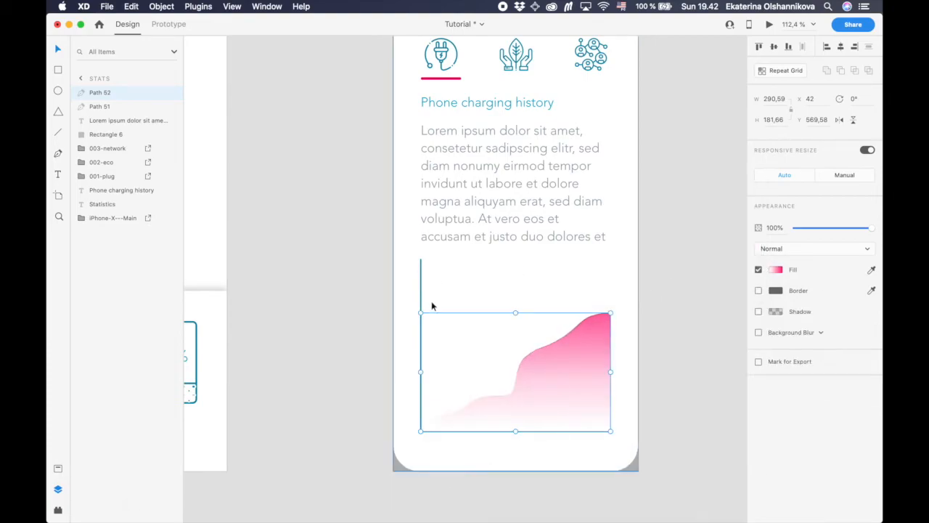
Draw a full-height vertical grid line beside the vertical axis and repeat it with Repeat Grid across the chart to a width of 264.
scroll(480, 418, up, 5)
key(l)
drag(428, 440, 428, 164)
key(super+r)
drag(431, 300, 682, 302)
mouse_move(433, 290)
mouse_down()
mouse_move(400, 284)
mouse_move(415, 285)
mouse_up()
scroll(657, 392, down, 2)
drag(653, 358, 611, 359)
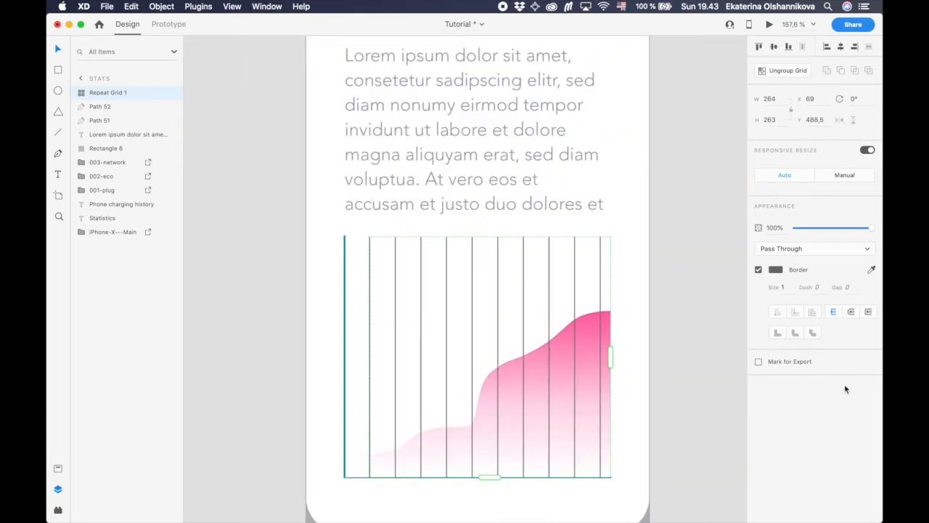
Style the vertical grid lines with a light grey border, dash 1 and gap 1.
click(775, 270)
click(808, 288)
text(2)
text(1)
key(Return)
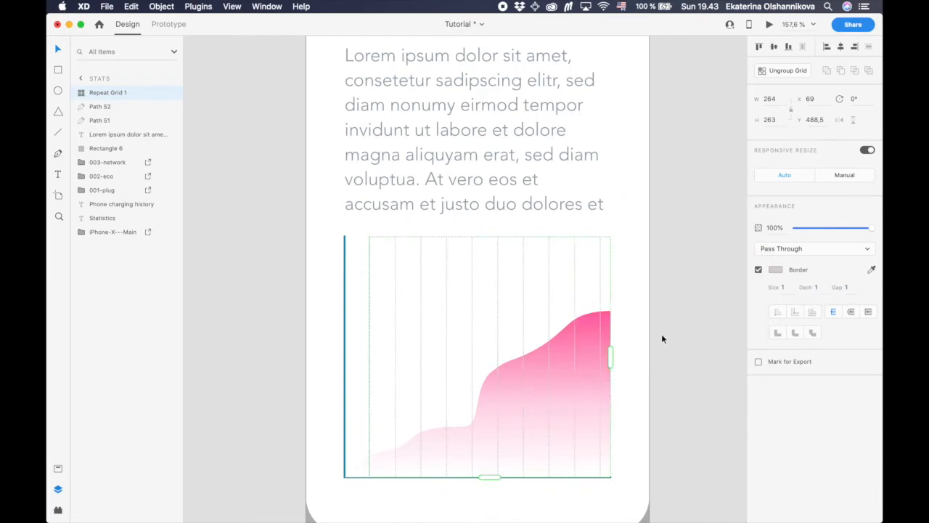
click(268, 270)
Lock the iPhone frame layer, group the axes, graph shape and grid lines, and set the group's width to 280.
scroll(268, 271, up, 2)
click(348, 254)
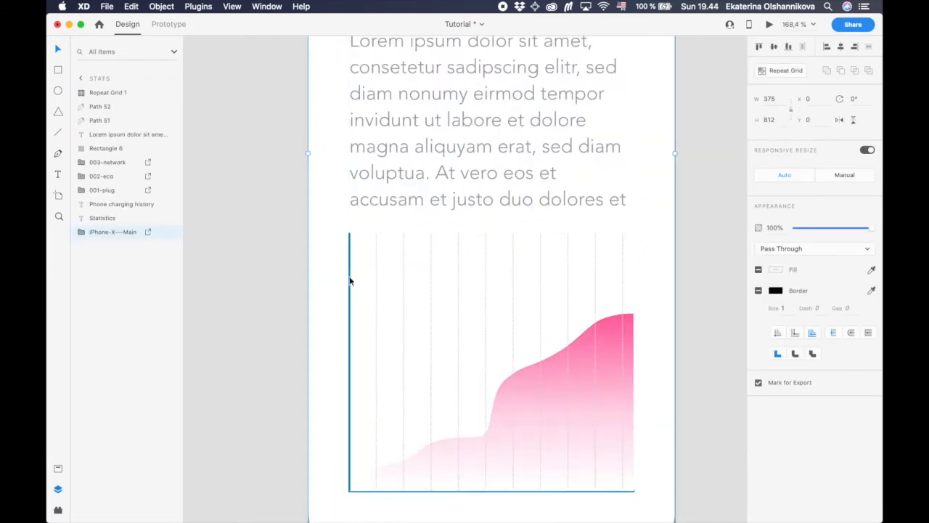
scroll(703, 254, down, 10)
drag(674, 239, 518, 379)
key(super+g)
scroll(614, 336, up, 3)
scroll(614, 336, up, 3)
text(280)
key(Return)
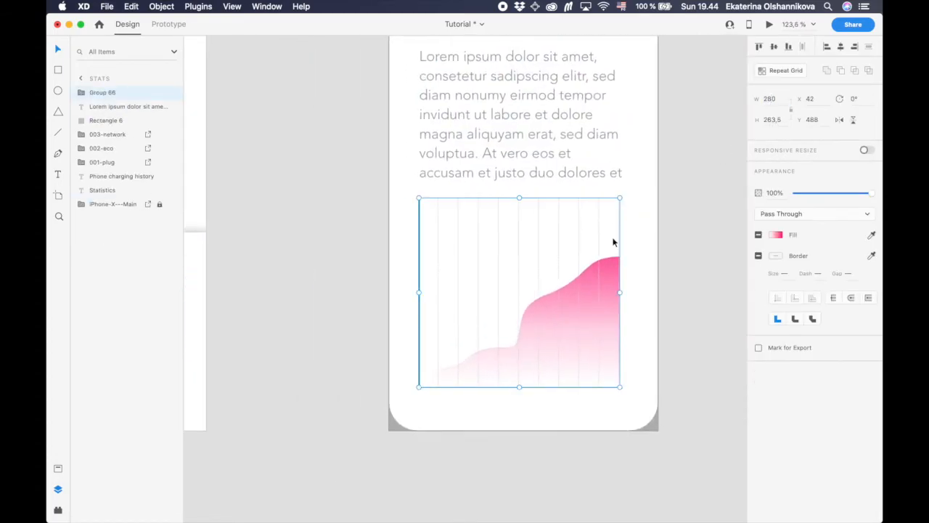
Reposition the chart within the lower part of the Stats screen, leaving room for percentage labels along its vertical axis.
drag(530, 320, 539, 326)
mouse_move(427, 203)
mouse_down()
mouse_move(439, 211)
mouse_move(428, 208)
mouse_up()
drag(551, 336, 547, 324)
click(439, 226)
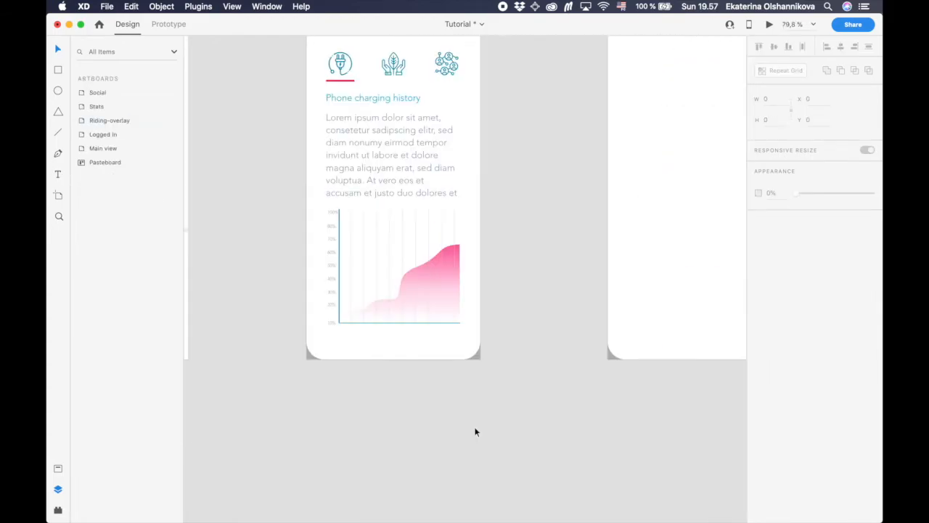
Draw an 18 by 18 diagonal line beside the STATISTICS heading and sample its grey border colour from the paragraph text.
scroll(421, 390, up, 2)
key(l)
drag(464, 90, 473, 98)
scroll(472, 98, up, 3)
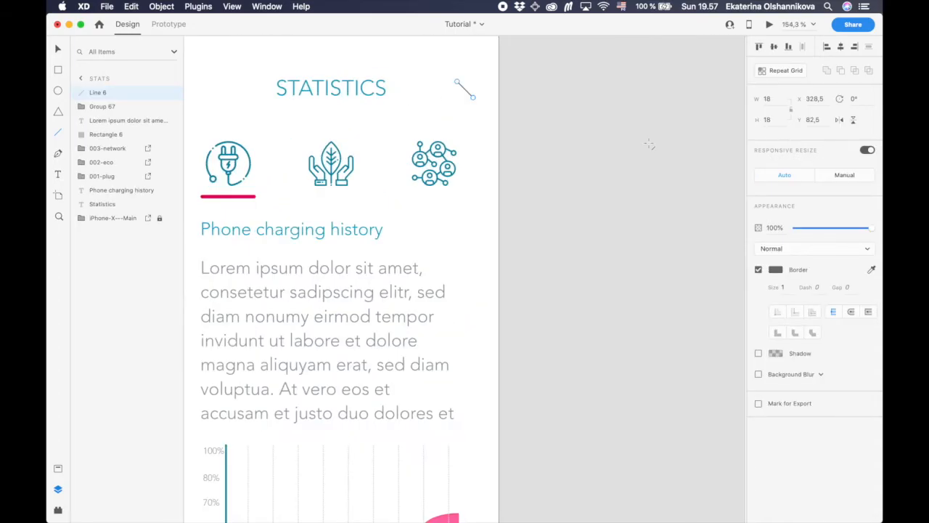
click(775, 269)
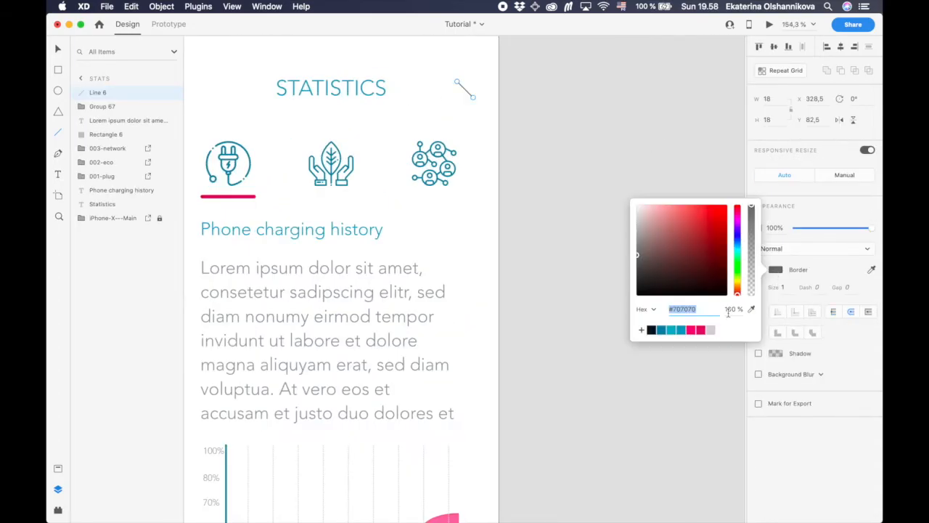
click(752, 310)
click(404, 365)
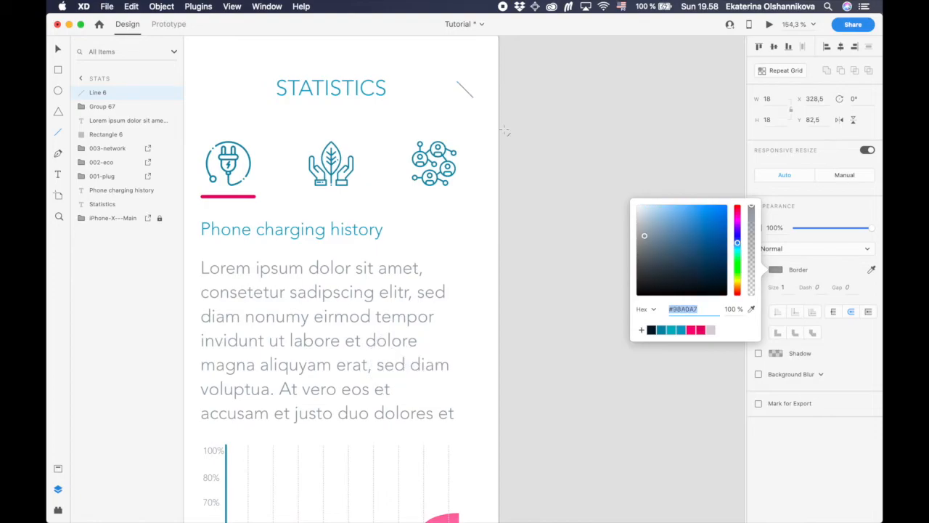
Duplicate and mirror the diagonal line to form an X close icon, and set both lines' border size to 1,5.
click(58, 49)
scroll(471, 76, up, 4)
key(super+d)
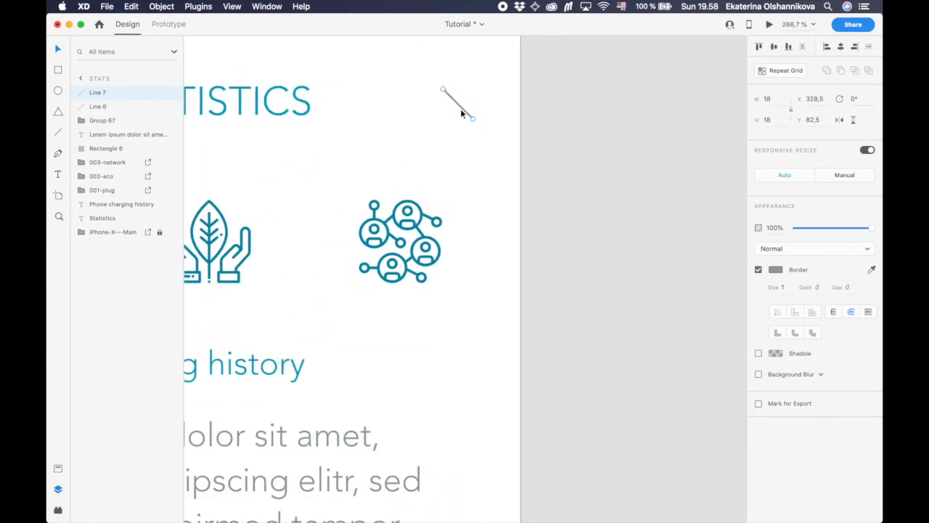
click(512, 237)
scroll(512, 237, down, 7)
scroll(513, 238, up, 1)
click(503, 112)
shift+click(503, 109)
text(1,5)
click(591, 158)
scroll(468, 232, down, 2)
scroll(467, 233, up, 2)
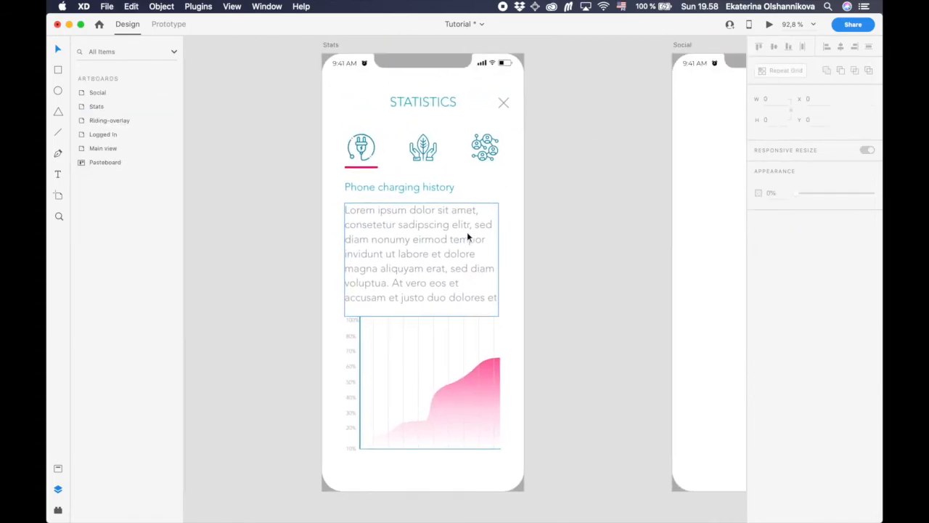
Duplicate the Stats artboard below the original and move the copy's pink bar under the leaf icon at X 157.
scroll(579, 215, down, 3)
drag(434, 111, 436, 407)
scroll(436, 406, down, 5)
scroll(434, 385, up, 8)
click(392, 272)
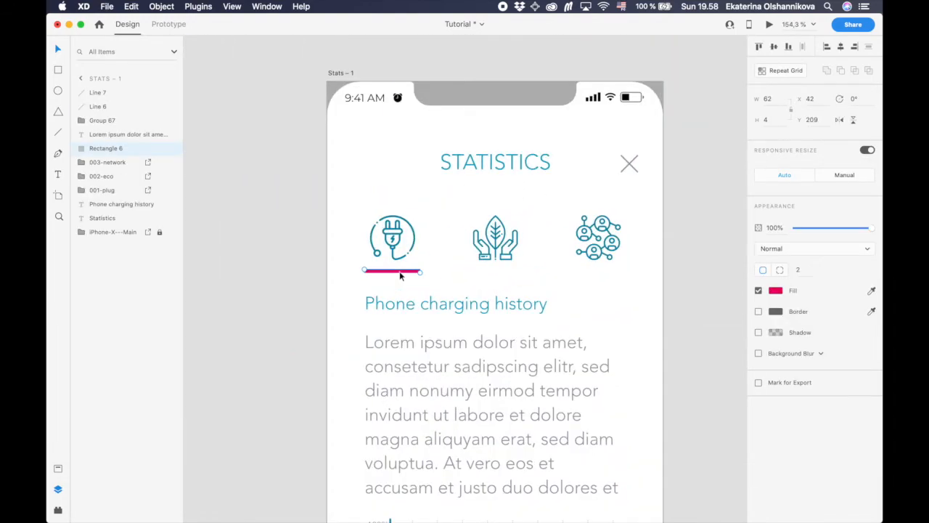
drag(392, 272, 496, 271)
scroll(491, 270, down, 3)
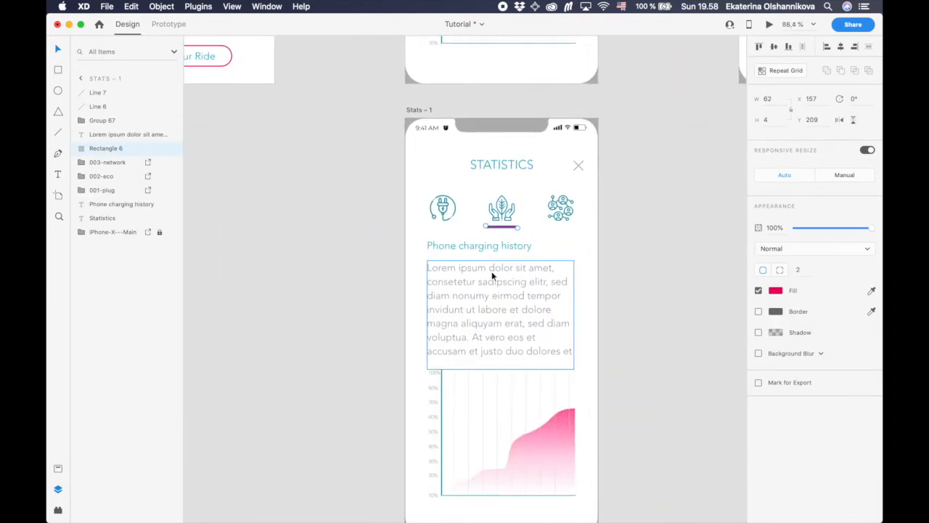
Change the duplicated artboard's subheading to "Nature saved".
double_click(456, 246)
text(Nature)
key(Escape)
scroll(454, 377, down, 3)
click(565, 300)
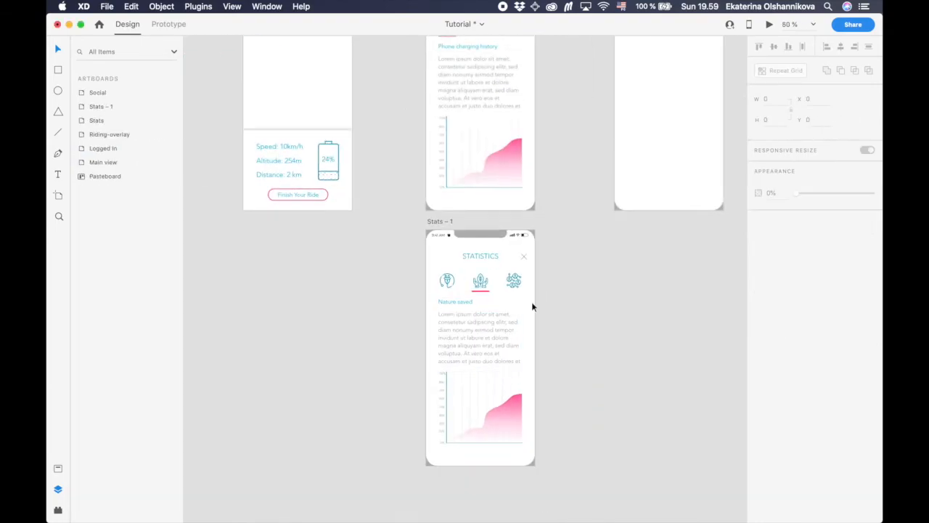
Delete the Social artboard, move the "Nature saved" artboard beside Stats, and place another copy of it in the same row.
scroll(502, 314, up, 3)
scroll(502, 316, down, 3)
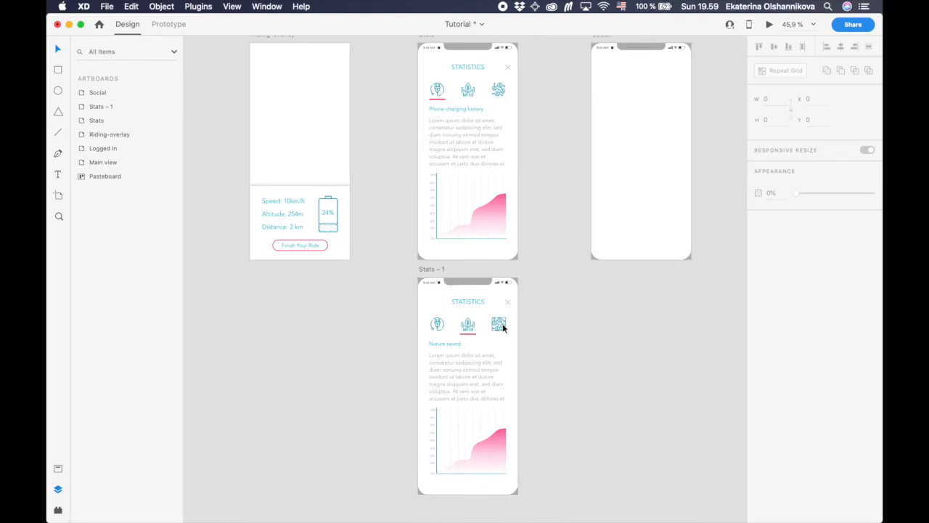
scroll(566, 205, up, 3)
scroll(565, 205, right, 2)
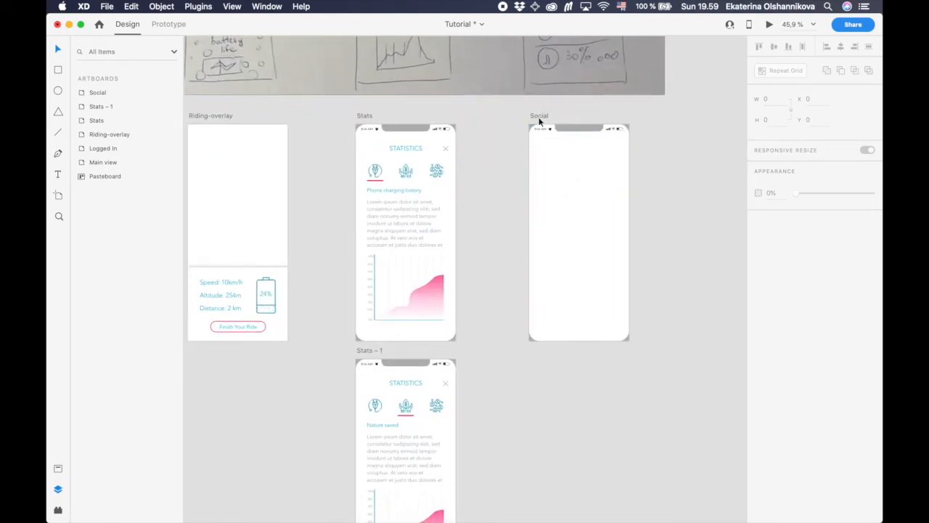
click(539, 118)
key(Delete)
drag(367, 352, 618, 117)
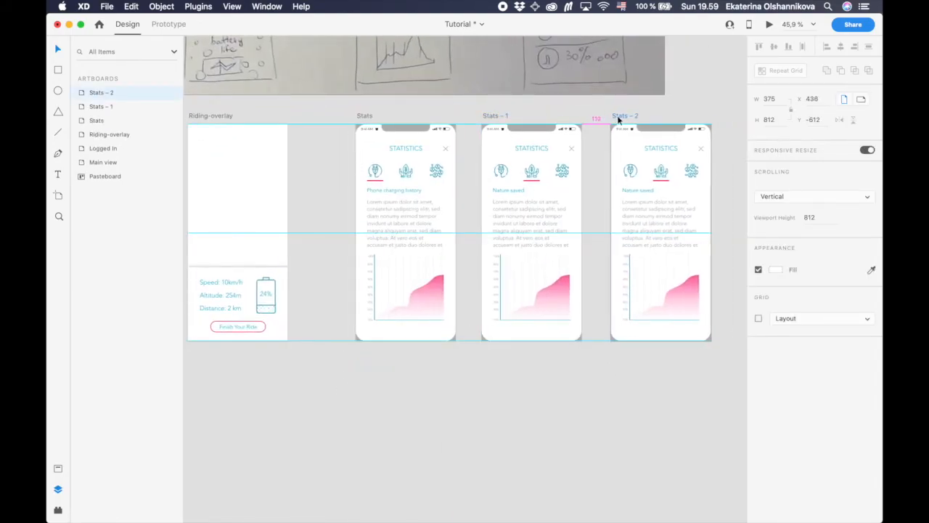
On the new copy, move the pink bar under the network icon and change the subheading to "Compare with your friends".
scroll(672, 150, up, 5)
click(632, 233)
drag(632, 232, 698, 235)
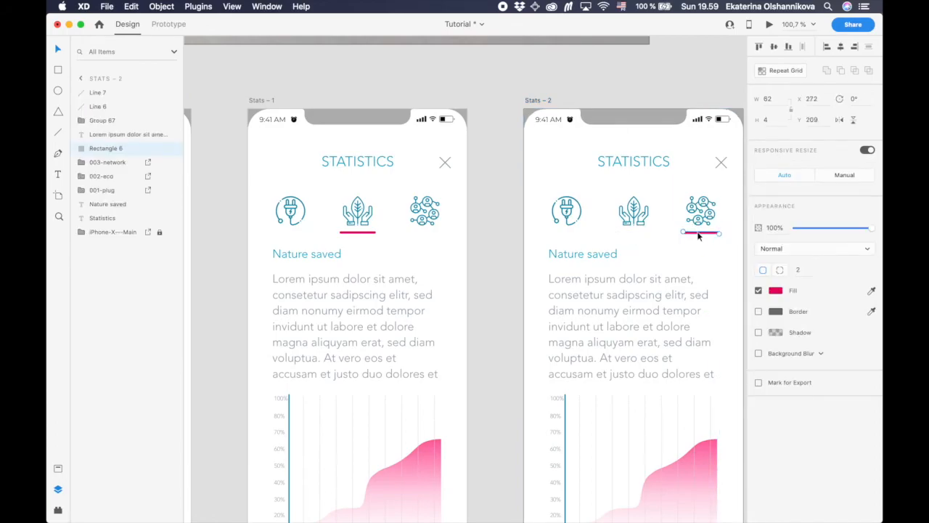
double_click(592, 255)
text(Comp)
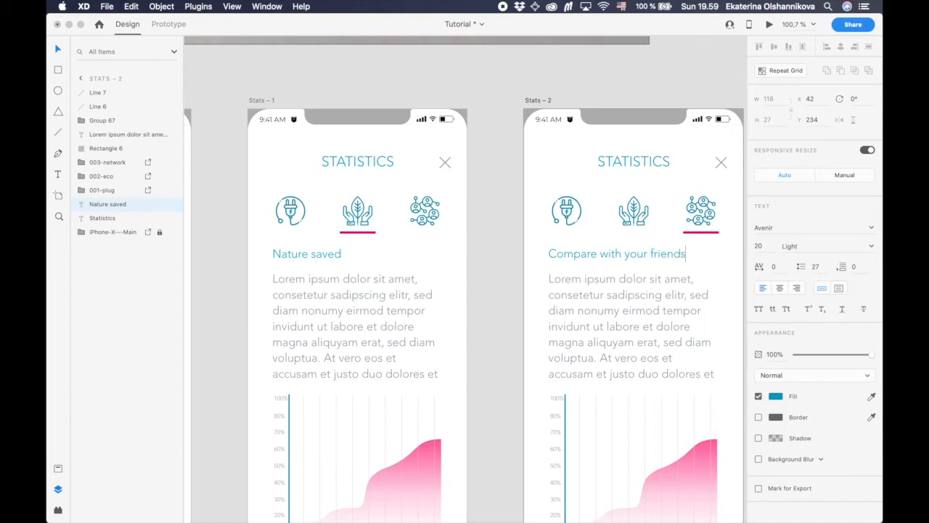
text(are with your friends)
key(Escape)
Shorten the friends screen's placeholder paragraph to three lines and delete the chart below it.
click(630, 312)
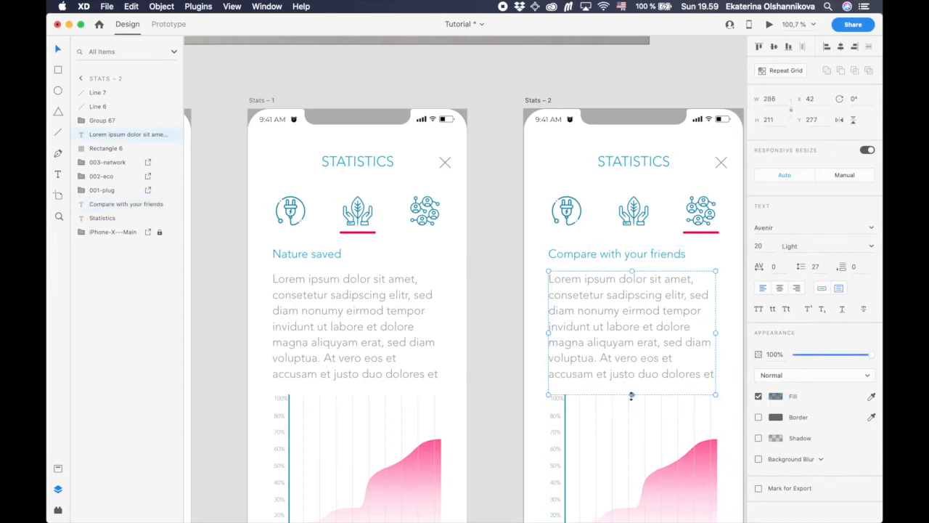
drag(632, 396, 632, 321)
click(545, 415)
key(Delete)
scroll(612, 342, down, 3)
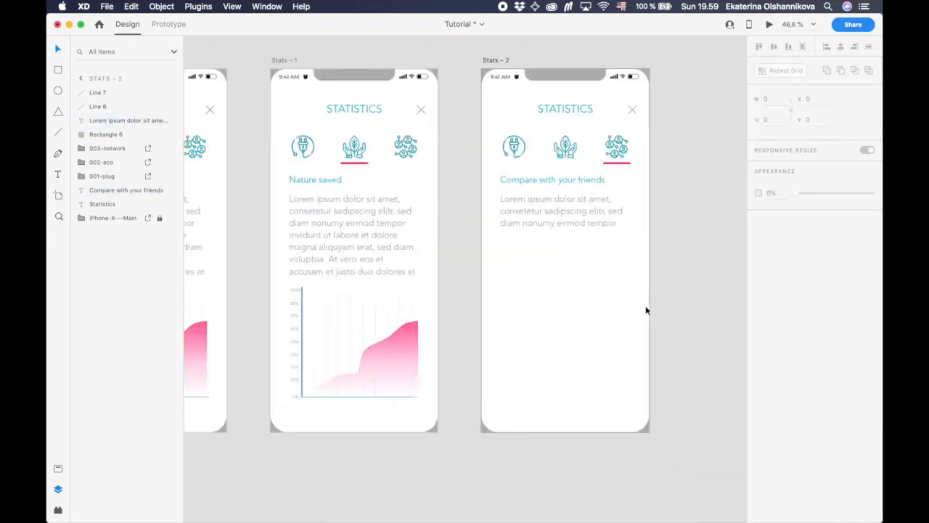
Draw an avatar placeholder circle under the shortened paragraph, aligned with its left edge.
mouse_move(489, 233)
mouse_down()
mouse_move(524, 275)
mouse_move(511, 252)
mouse_move(629, 245)
mouse_up()
click(58, 50)
key(t)
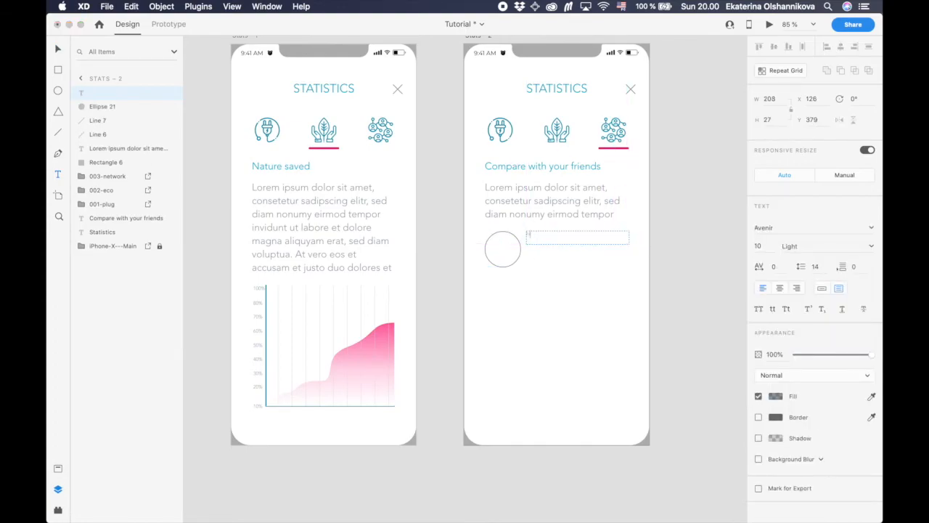
key(Escape)
drag(570, 239, 520, 237)
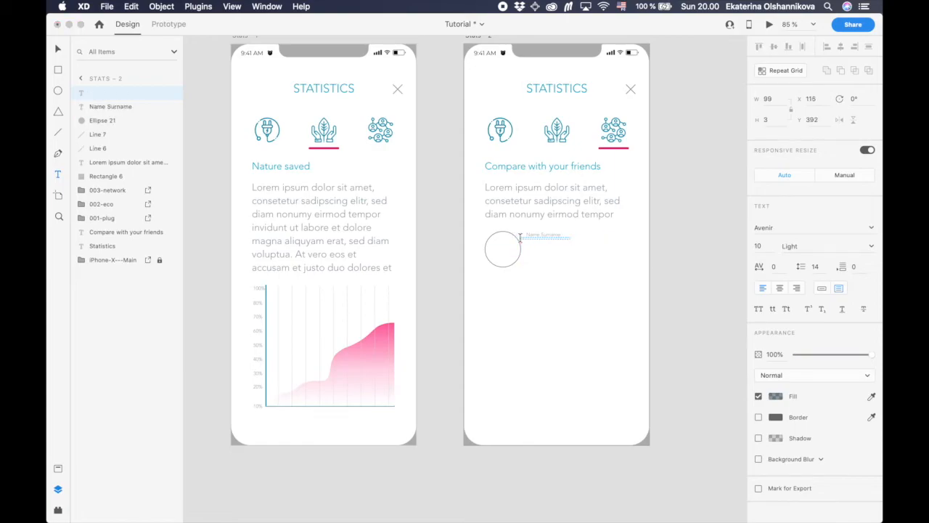
key(super+z)
key(super+z)
Add the text "Name Surname" beside the avatar circle and enlarge it to size 16.
key(t)
click(535, 234)
text(Name Surname)
key(Escape)
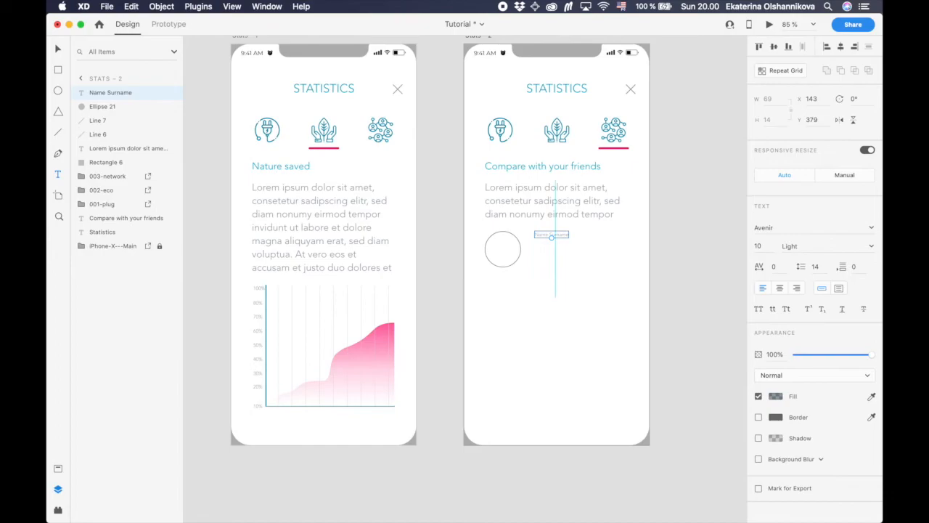
drag(561, 236, 556, 243)
Change the "Name Surname" text's fill to the dark teal swatch and its weight to Medium.
click(776, 396)
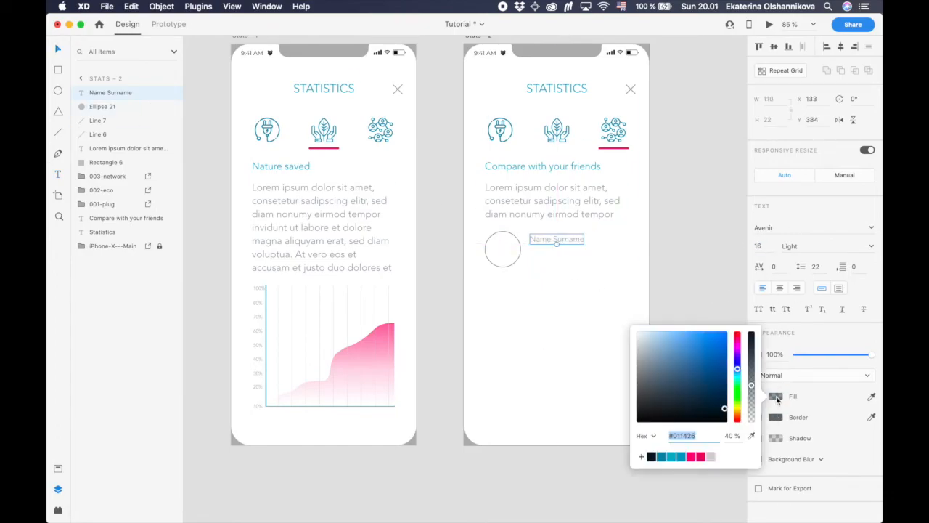
click(620, 415)
click(553, 239)
click(774, 398)
click(661, 457)
click(871, 246)
click(793, 270)
click(871, 245)
click(795, 291)
click(527, 290)
click(545, 242)
click(500, 204)
click(509, 296)
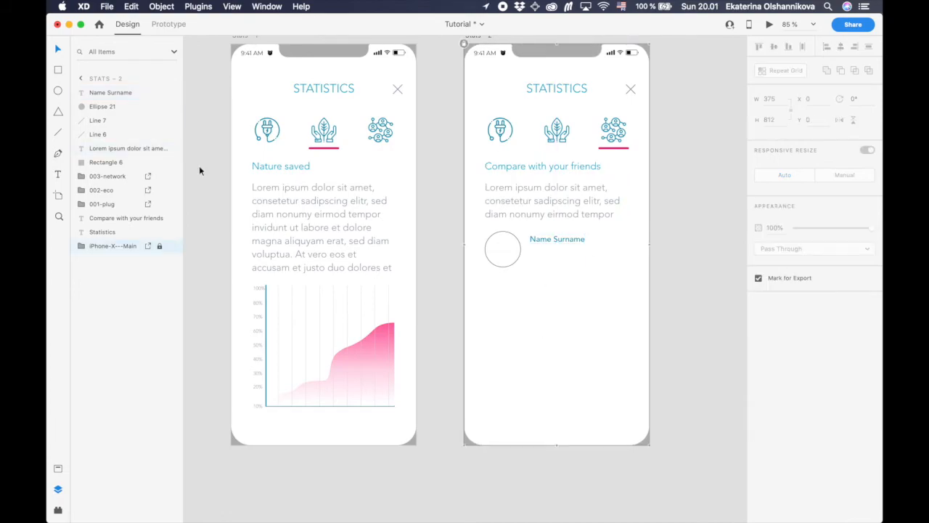
drag(530, 249, 623, 266)
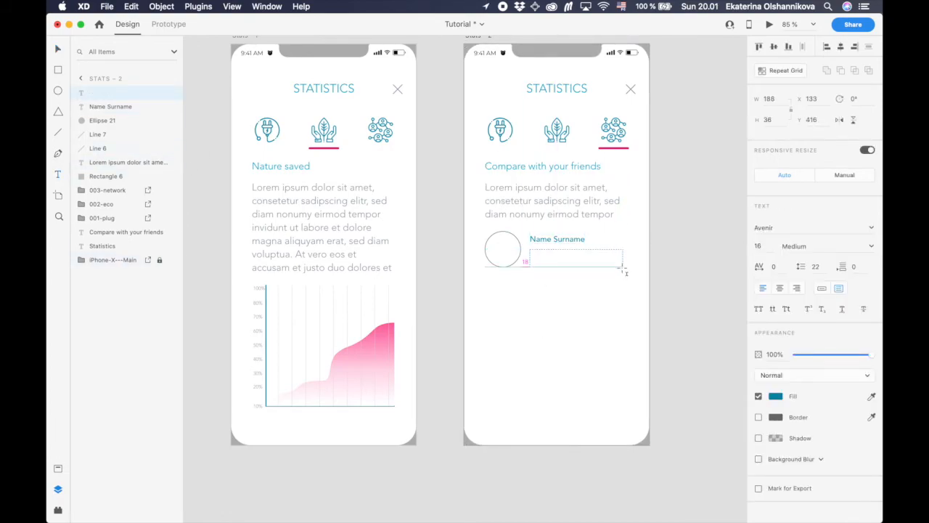
click(58, 49)
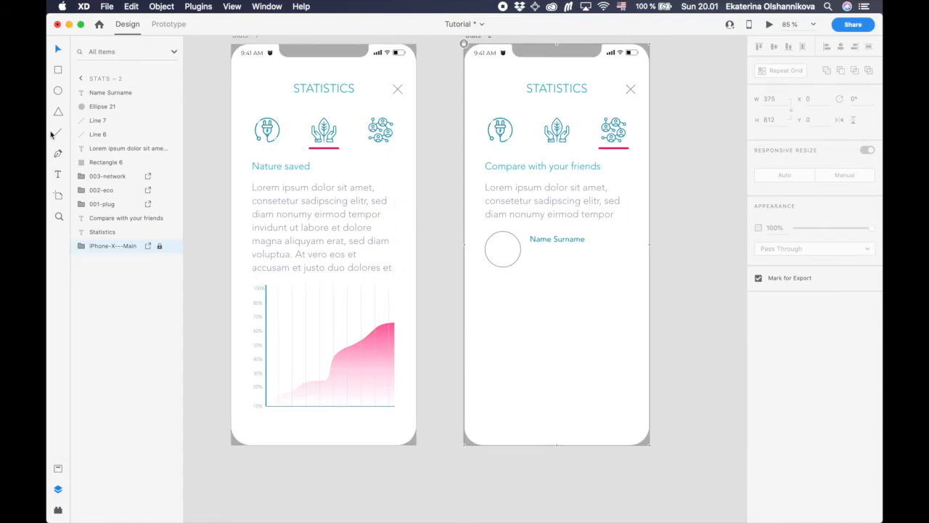
Add the text "Battery: 10%, Nature: 40%" under "Name Surname" and widen its box to fit on one line.
drag(532, 251, 614, 267)
text(10%, 40%, 23%)
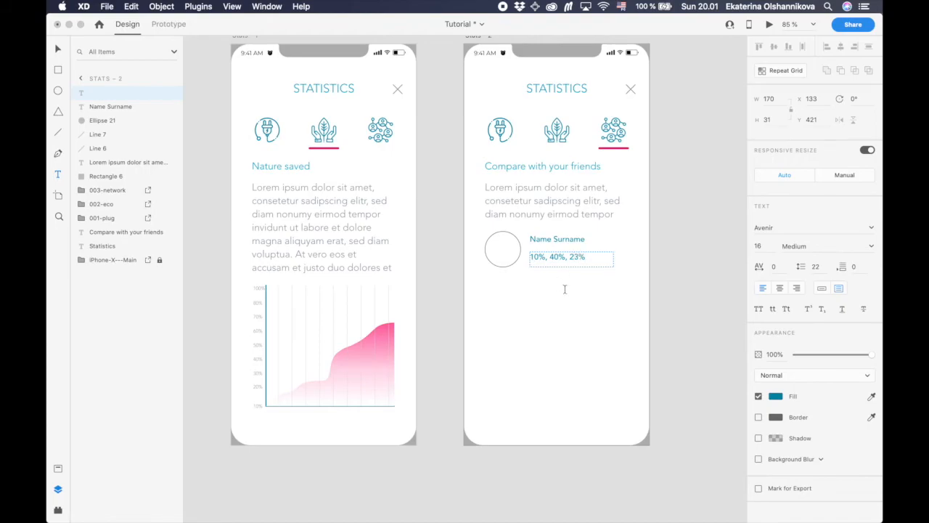
text(VBattery )
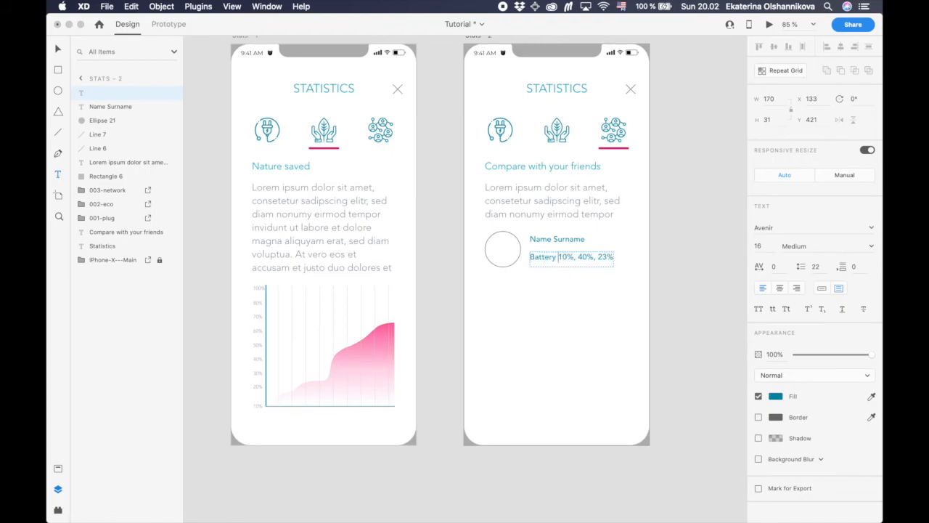
text(: Nature:)
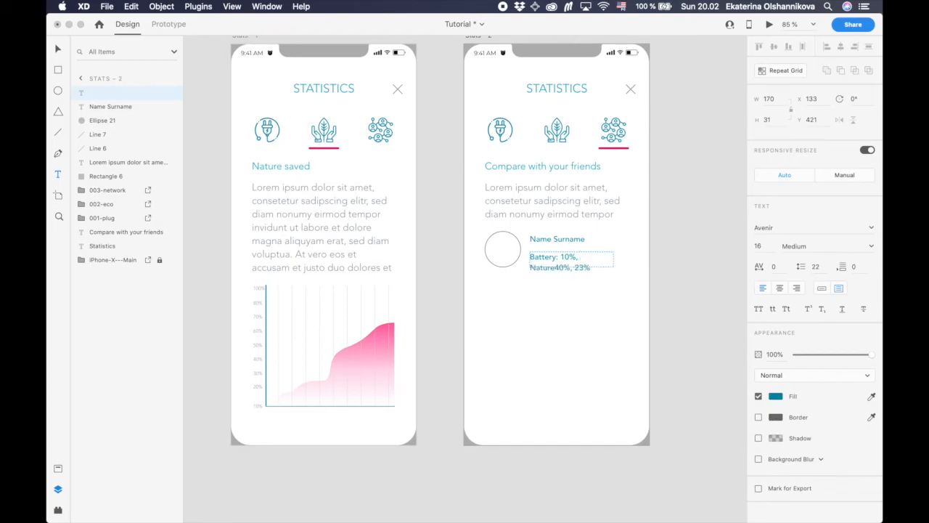
key(BackSpace)
key(Escape)
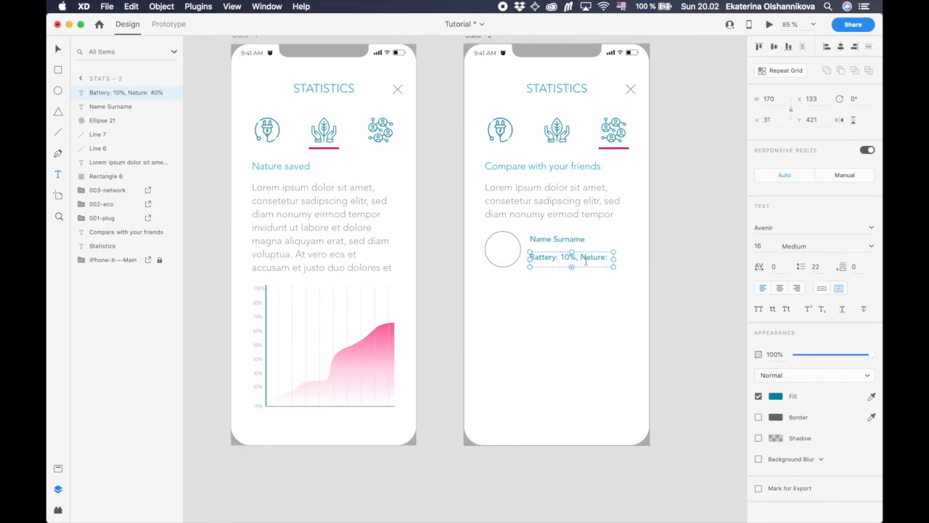
drag(621, 258, 633, 258)
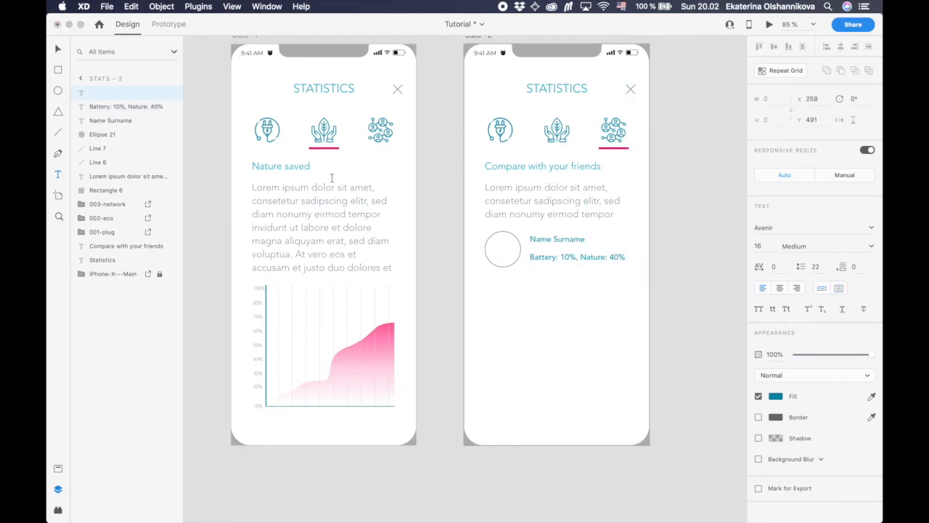
Recolour the battery and nature line with the placeholder paragraph's grey and move it up closer to "Name Surname".
click(524, 208)
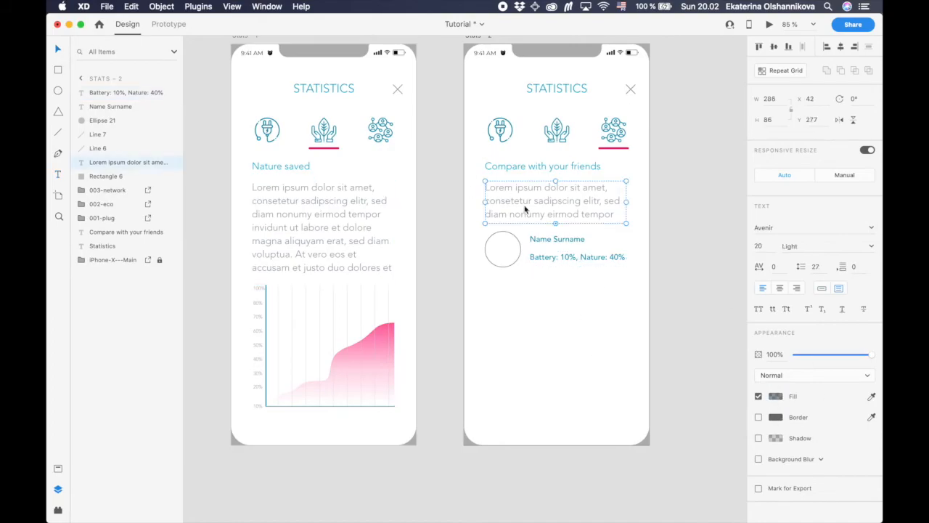
right_click(526, 206)
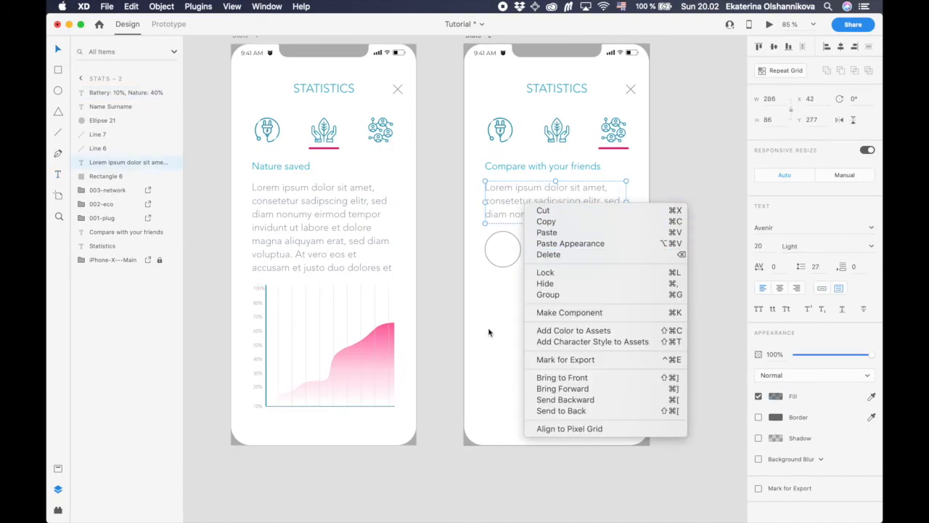
click(552, 331)
click(556, 258)
click(775, 396)
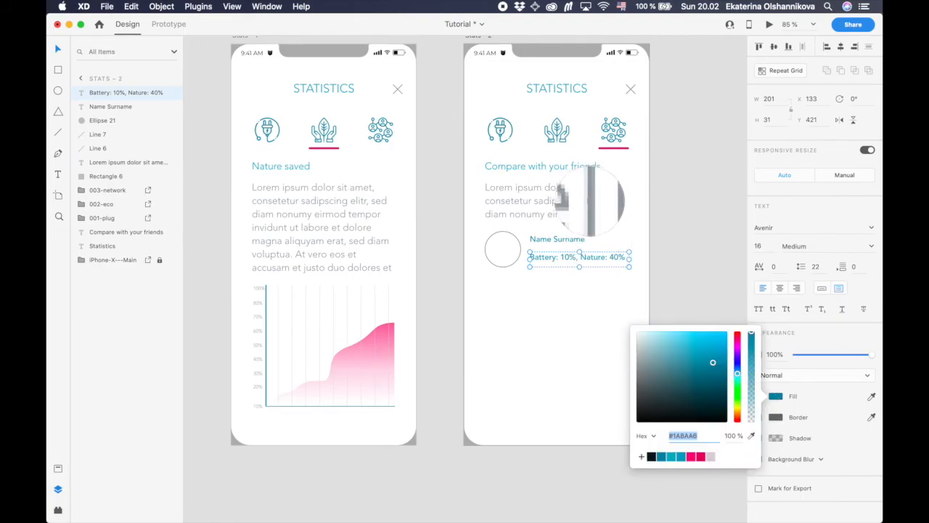
click(551, 258)
click(551, 258)
drag(557, 261, 555, 254)
Group the two text lines beside the avatar and align the group vertically centred with the circle.
shift+click(555, 239)
key(super+g)
shift+click(497, 255)
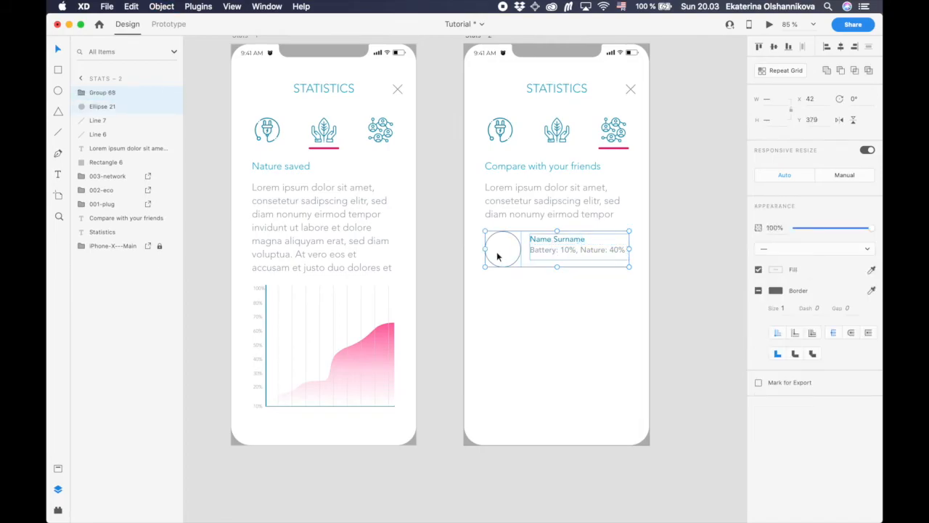
click(777, 47)
click(522, 410)
Group the avatar circle with its text and repeat it downwards as an eight-row Repeat Grid.
click(549, 243)
shift+click(518, 242)
key(super+g)
click(781, 72)
drag(557, 266, 571, 462)
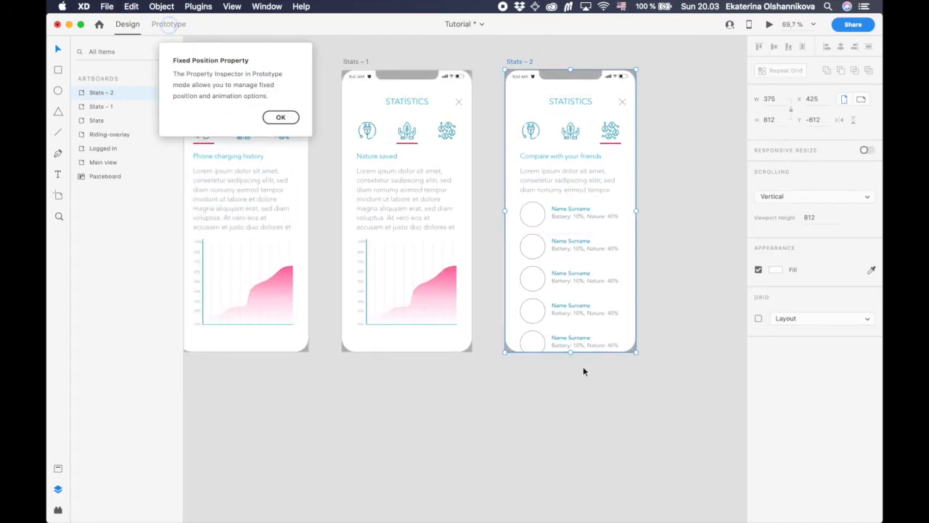
Extend the Stats – 2 artboard downwards to fit all eight friend rows and unlock its iPhone frame group.
drag(583, 371, 586, 458)
click(510, 344)
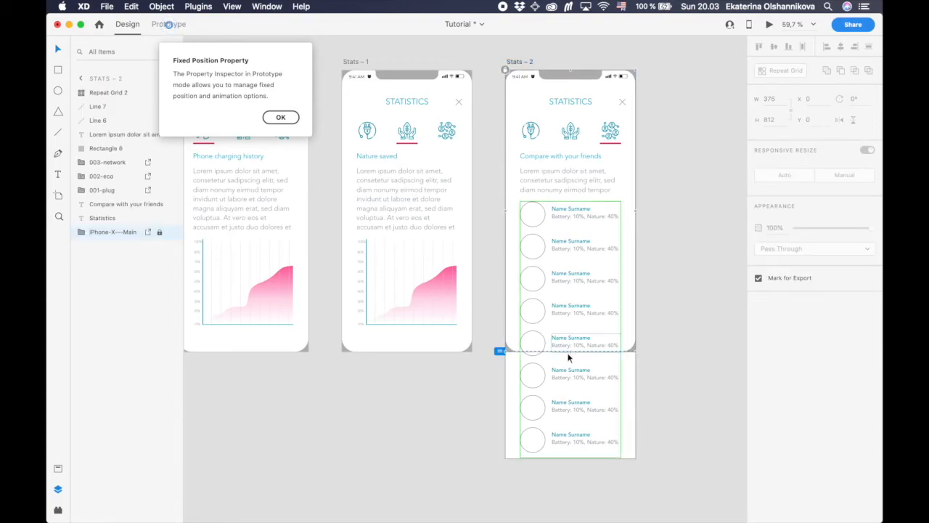
click(280, 118)
scroll(663, 321, up, 5)
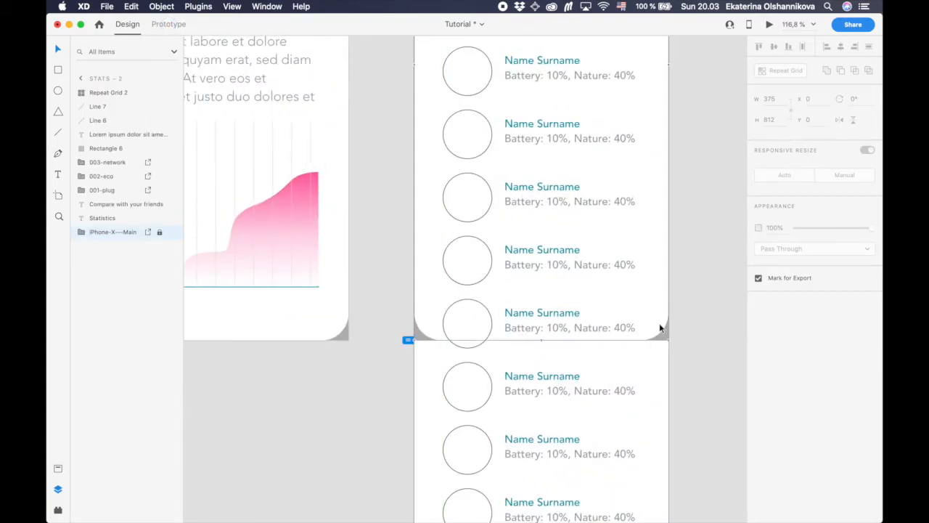
click(159, 232)
scroll(537, 265, down, 3)
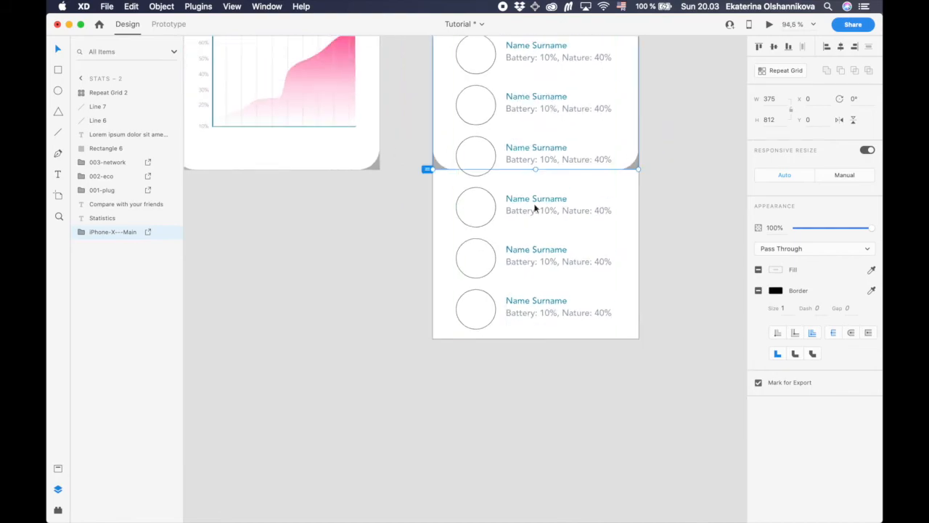
Try to stretch the whole iPhone frame group down to the bottom of the Stats – 2 artboard.
drag(531, 252, 527, 422)
scroll(528, 422, down, 5)
scroll(528, 424, up, 1)
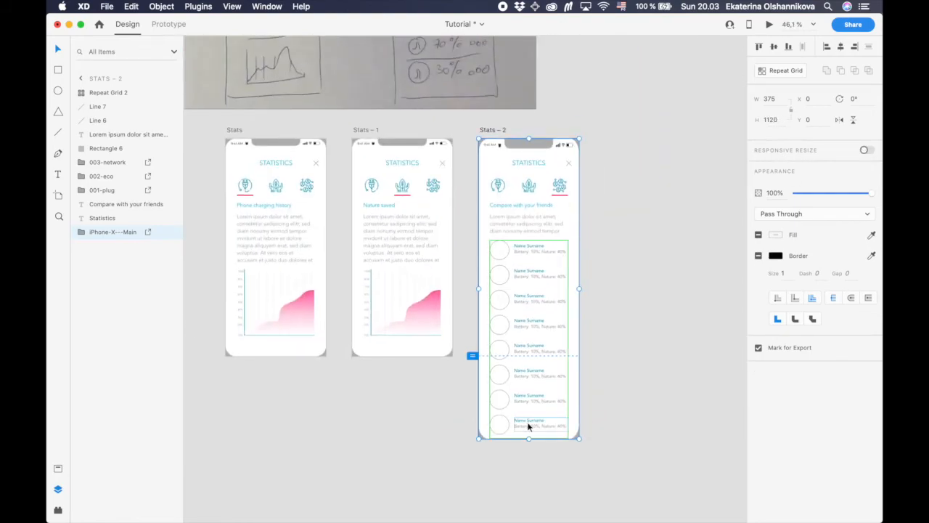
double_click(492, 224)
drag(527, 426, 528, 439)
key(super+z)
Lock the status bar group inside the Stats – 2 iPhone frame.
scroll(531, 357, up, 5)
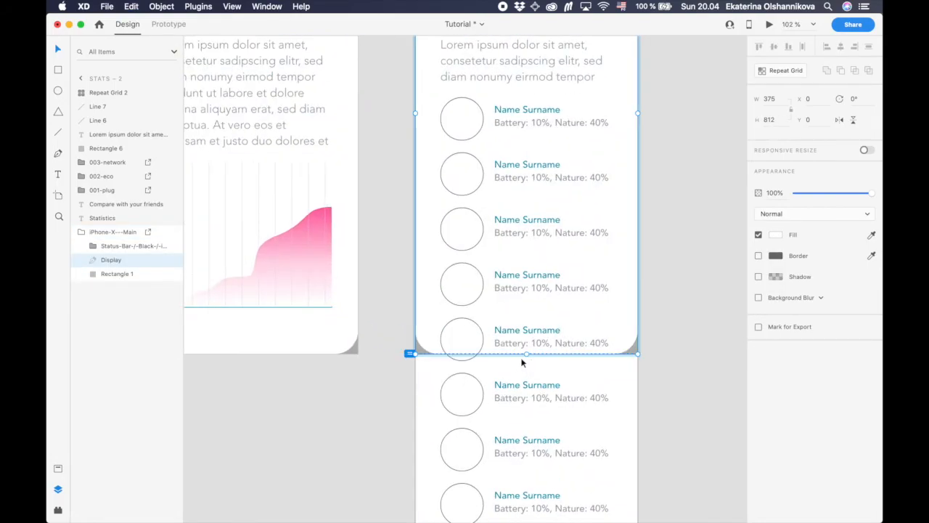
scroll(431, 334, down, 5)
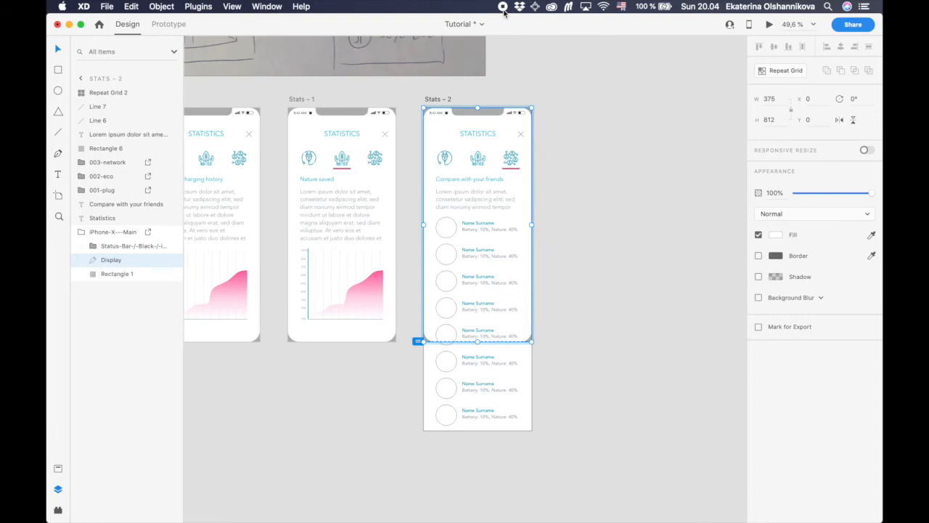
click(512, 114)
click(159, 245)
Try to stretch the frame's Display shape down to the artboard's bottom edge.
click(439, 137)
drag(477, 341, 475, 430)
key(super+z)
Edit the Display path and move its lower corner anchor points down to the extended artboard's bottom.
double_click(429, 327)
click(424, 332)
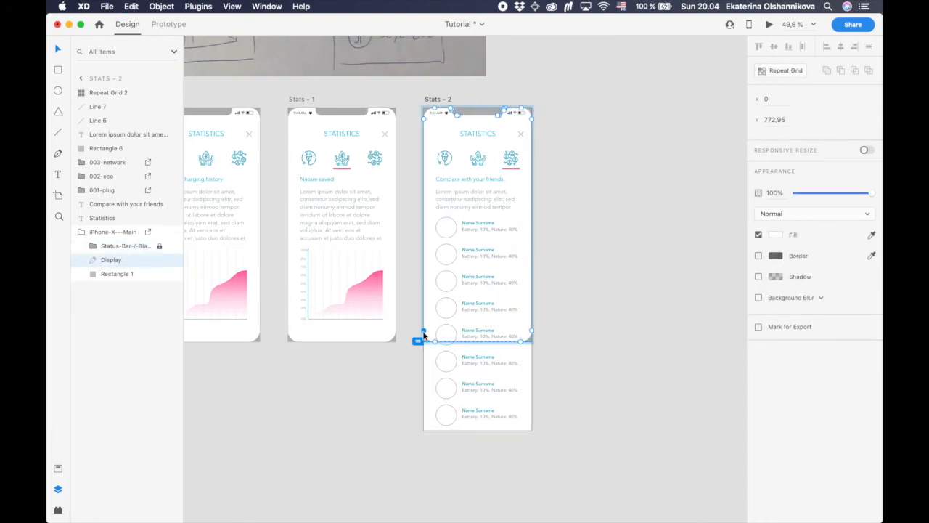
shift+click(532, 331)
drag(532, 332, 524, 431)
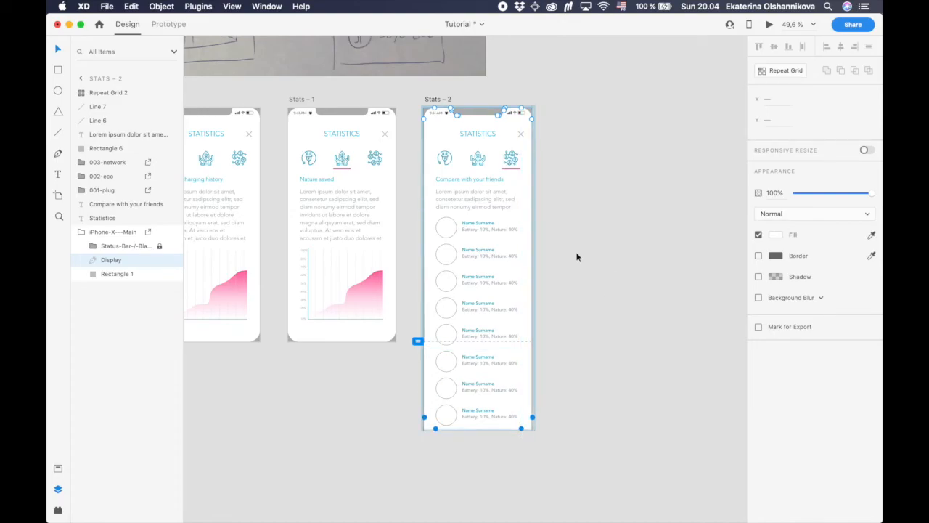
Stretch the frame's background rectangle down to the bottom edge of the Stats – 2 artboard.
click(119, 273)
drag(477, 341, 480, 431)
scroll(480, 452, up, 5)
scroll(400, 471, down, 5)
Nudge the Display path's lower side anchor points to line up with the artboard's side edges.
click(400, 471)
scroll(436, 429, up, 4)
click(357, 421)
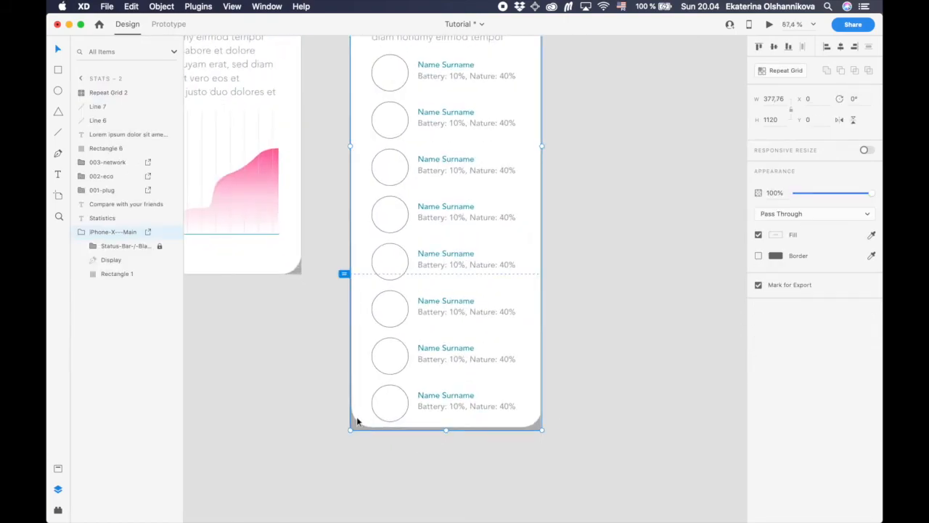
double_click(357, 422)
shift+click(542, 407)
drag(543, 407, 541, 410)
click(625, 402)
scroll(624, 399, down, 5)
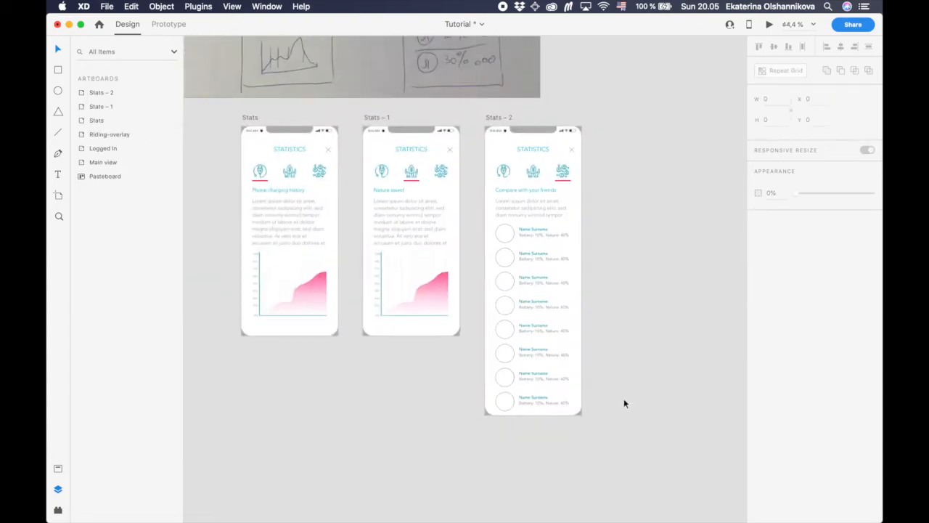
Ungroup the friends list's Repeat Grid and its rows into separate avatars and texts.
scroll(624, 399, down, 1)
click(517, 217)
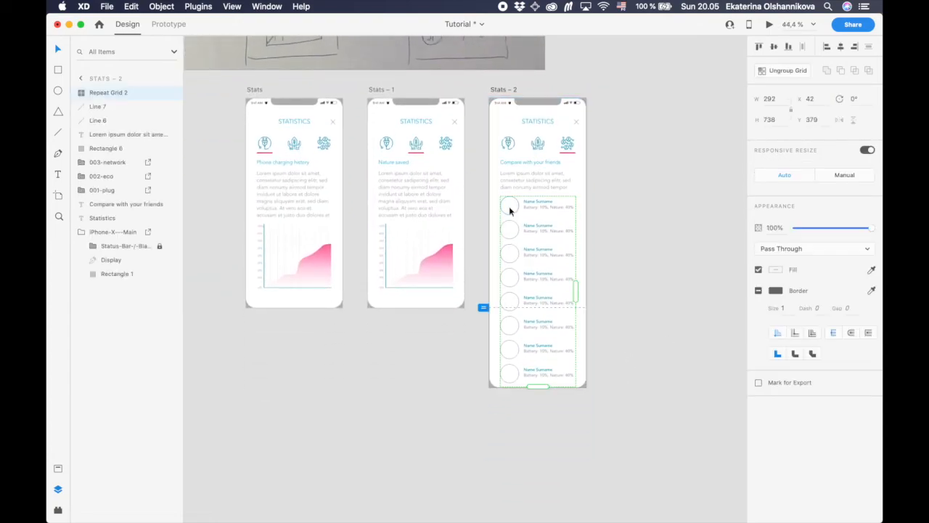
double_click(509, 207)
key(Escape)
double_click(510, 210)
key(Escape)
click(784, 70)
drag(506, 216, 510, 379)
key(shift+super+g)
Select all eight avatar circles and open the UI Faces plugin.
drag(514, 213, 494, 369)
click(198, 6)
click(225, 42)
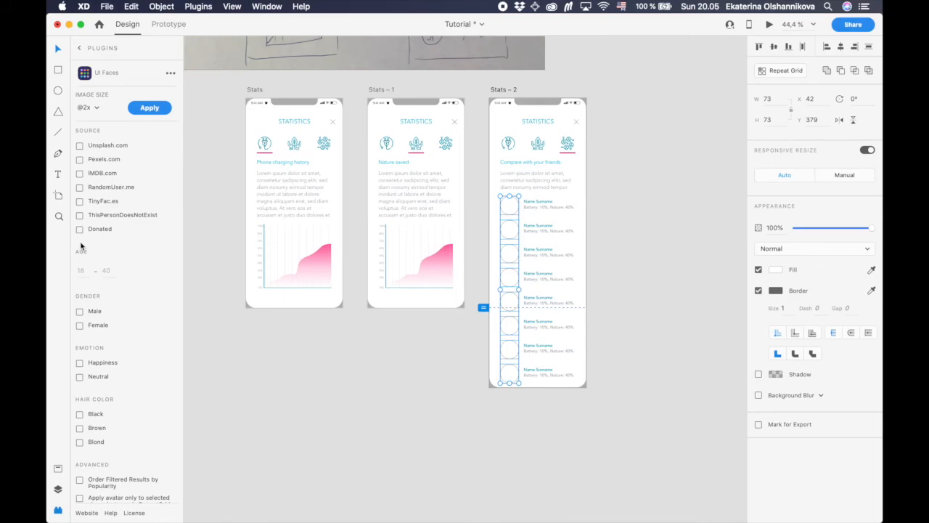
click(79, 311)
scroll(80, 319, down, 2)
click(80, 327)
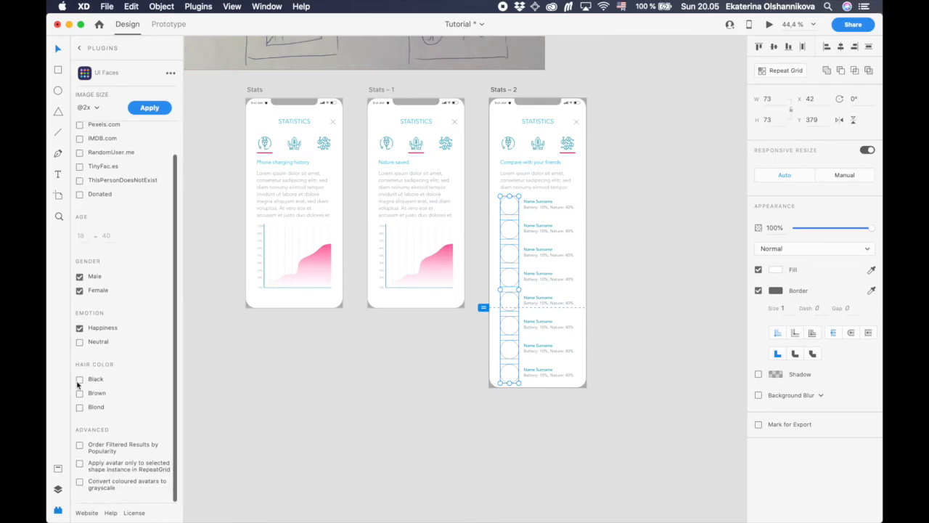
scroll(98, 459, up, 2)
click(87, 107)
click(84, 95)
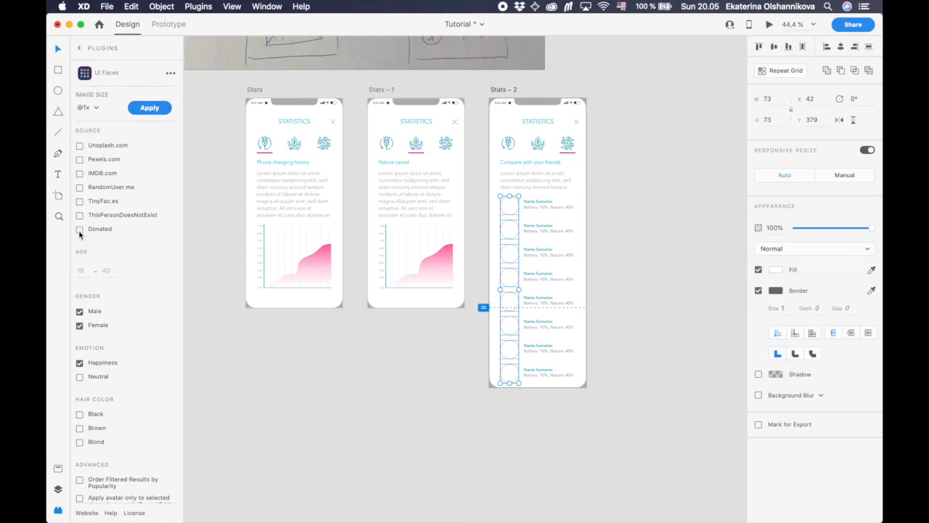
Choose RandomUser.me, TinyFac.es and Donated as sources, fill the selected circles with avatars, and return to the layers list.
click(79, 187)
click(150, 107)
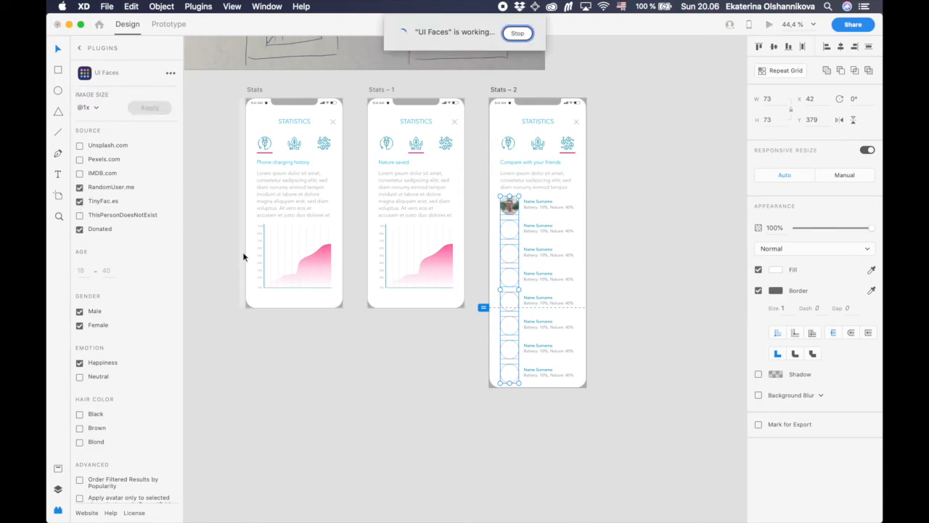
click(653, 183)
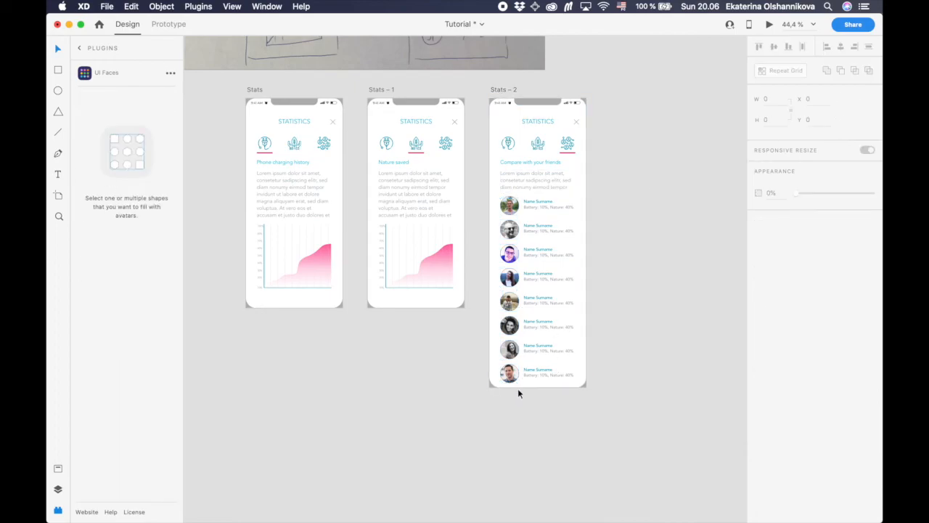
click(58, 491)
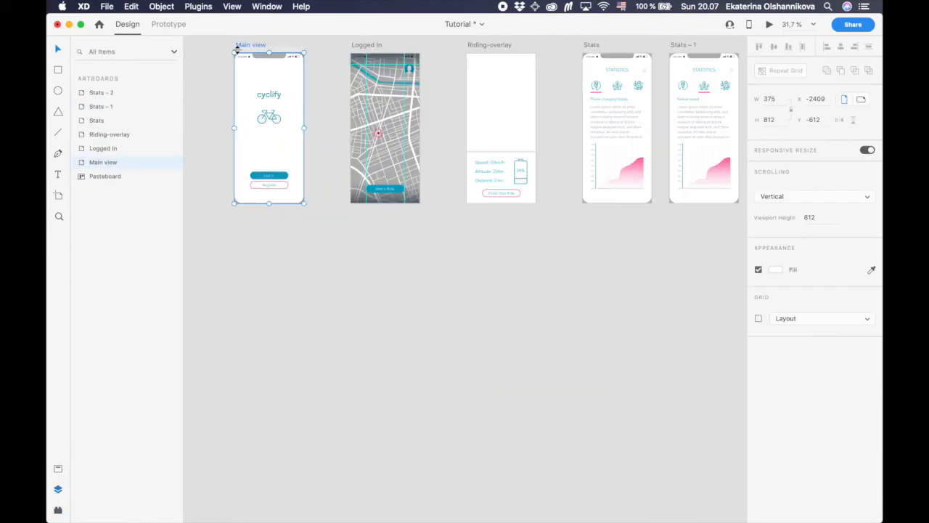
Switch to Prototype mode and link the Main view's Log in button to the Logged In artboard.
scroll(465, 218, up, 3)
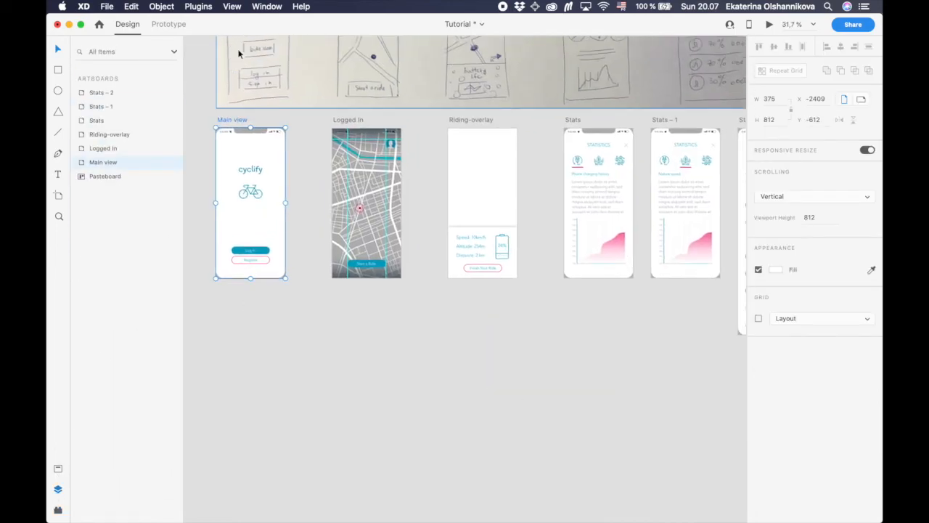
click(169, 24)
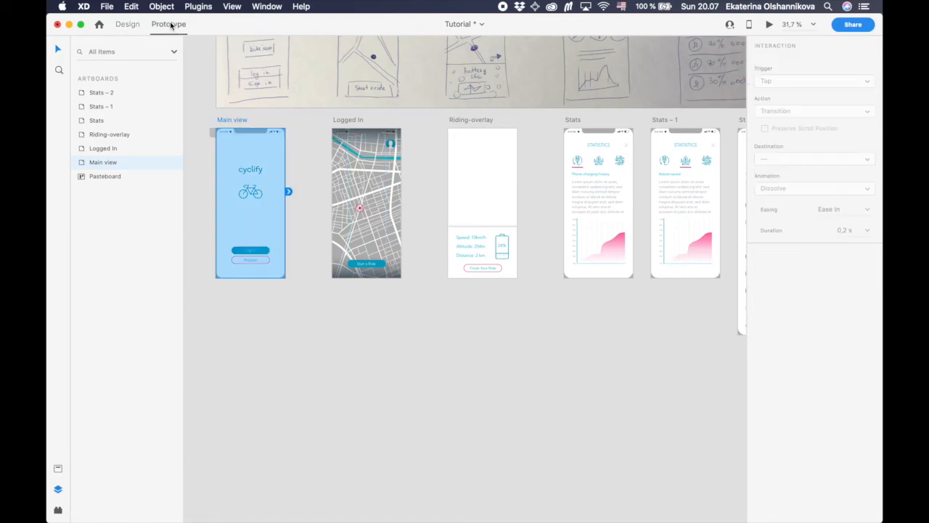
click(250, 250)
drag(276, 250, 336, 203)
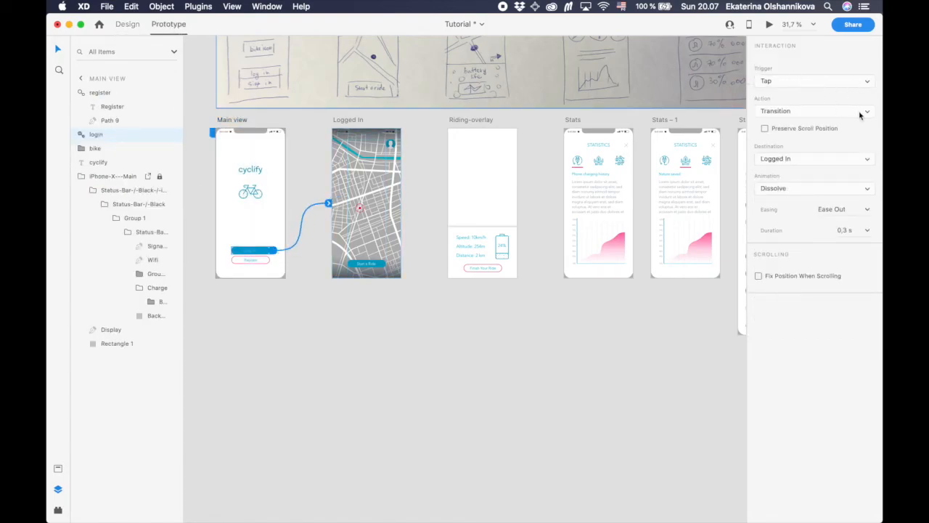
Keep the login interaction's action as Transition and set its animation to Slide Left.
click(864, 113)
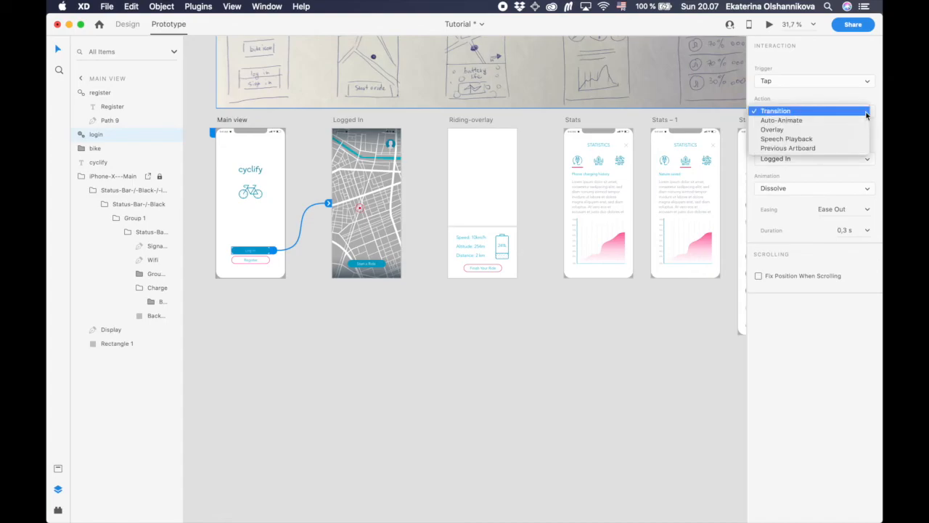
click(837, 99)
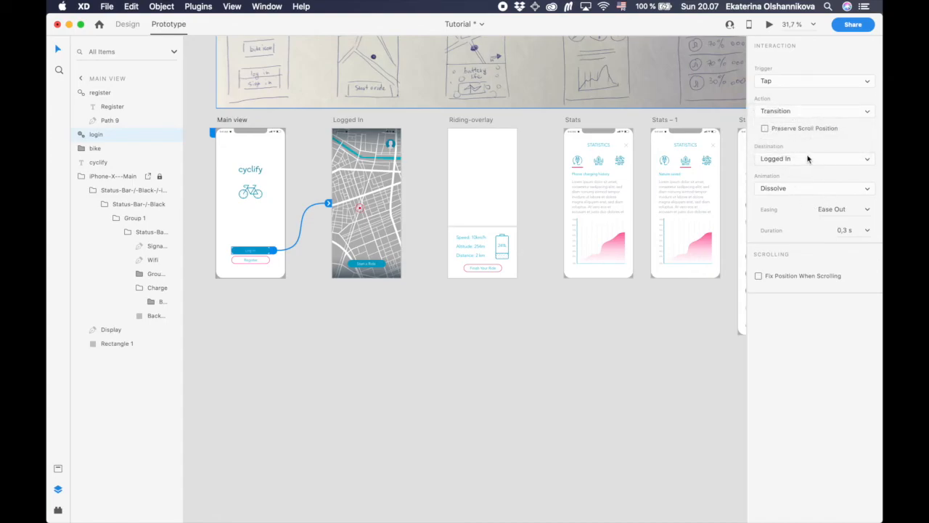
click(800, 191)
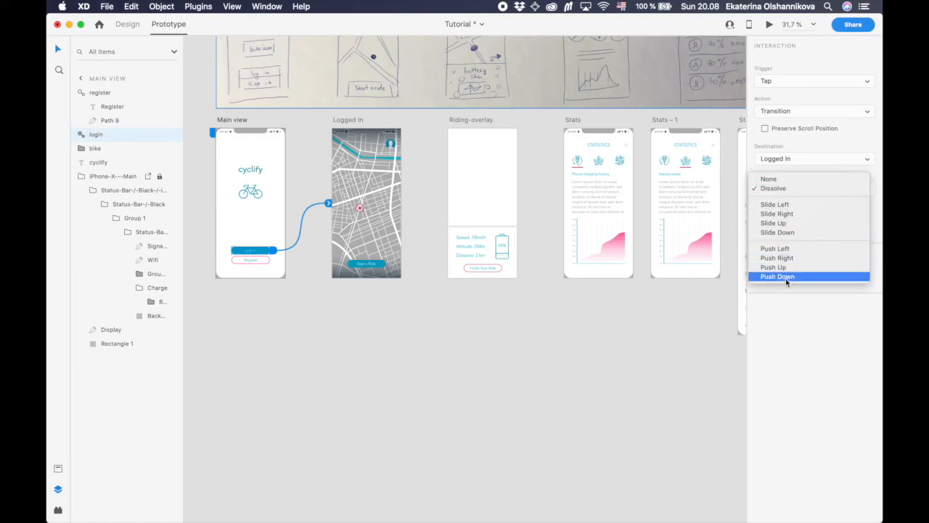
click(787, 207)
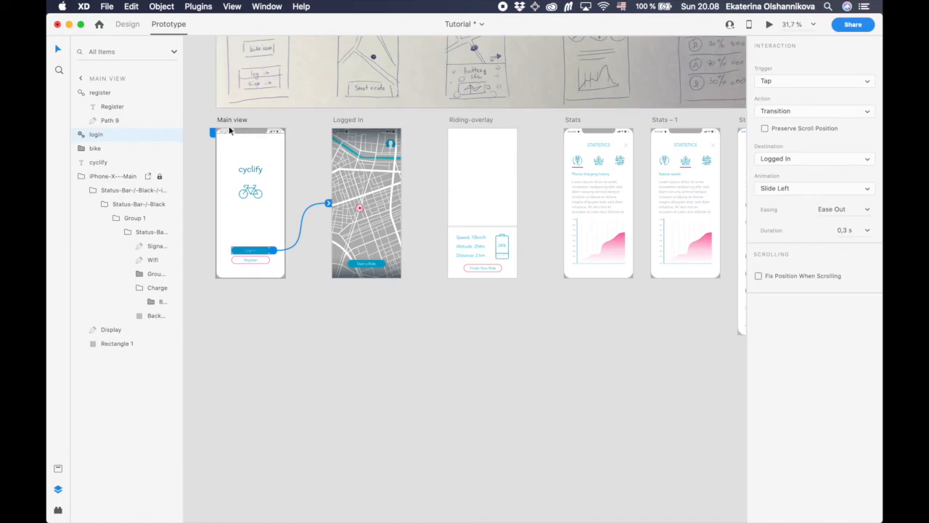
Link the Logged In artboard's Start a Ride button to Riding-overlay with a Tap trigger and the Overlay action.
click(346, 122)
click(369, 260)
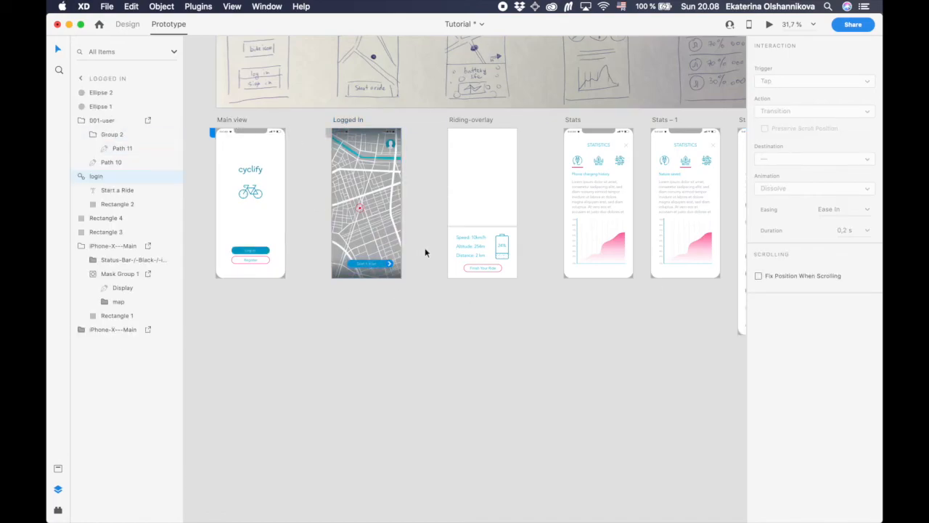
drag(398, 263, 447, 204)
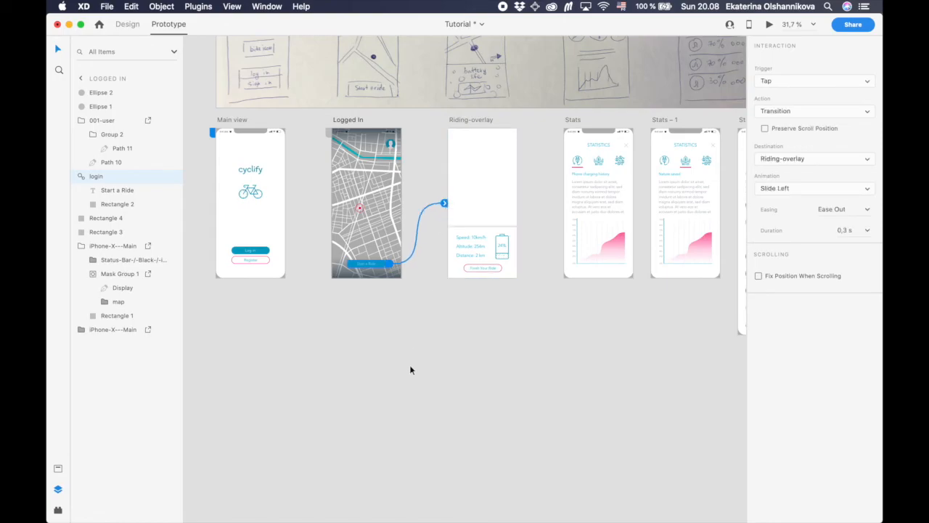
click(821, 81)
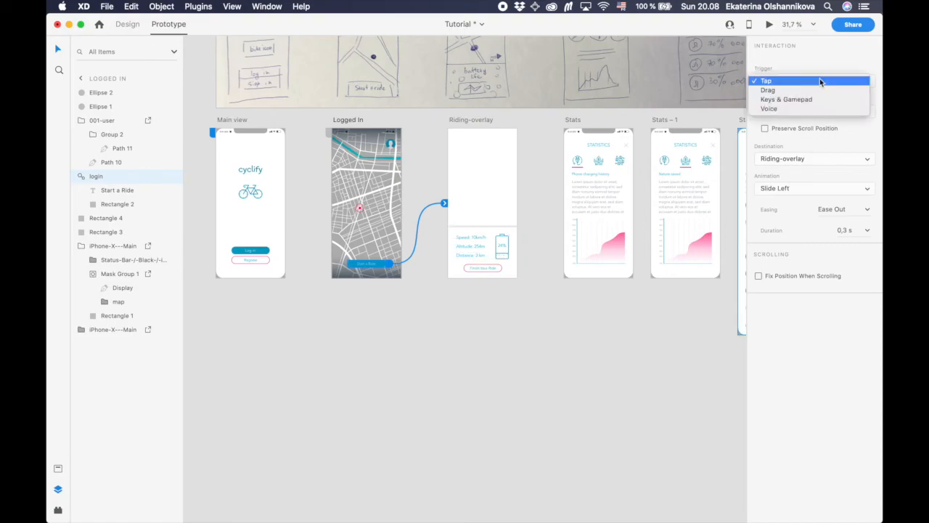
click(813, 81)
click(819, 111)
click(801, 130)
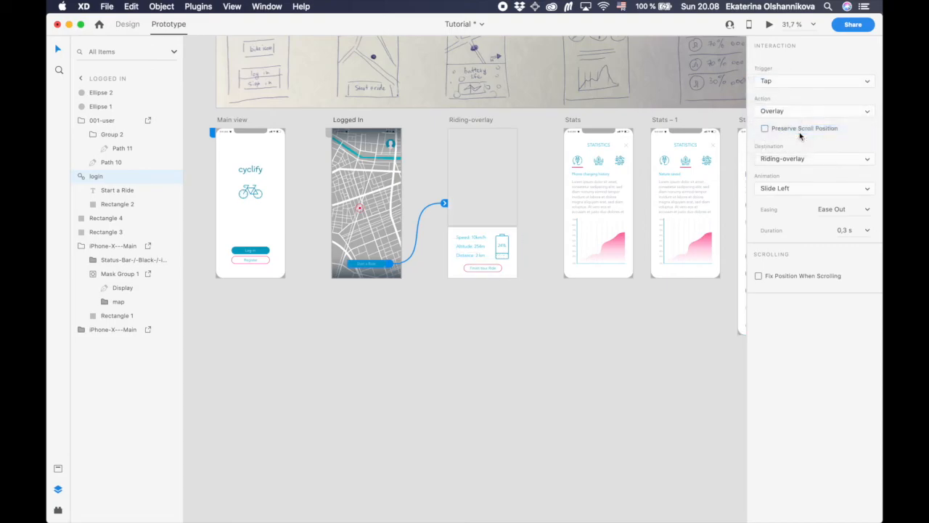
Position the riding overlay over the Logged In artboard and set its animation to Slide Up.
scroll(367, 207, up, 3)
drag(368, 201, 369, 221)
click(369, 199)
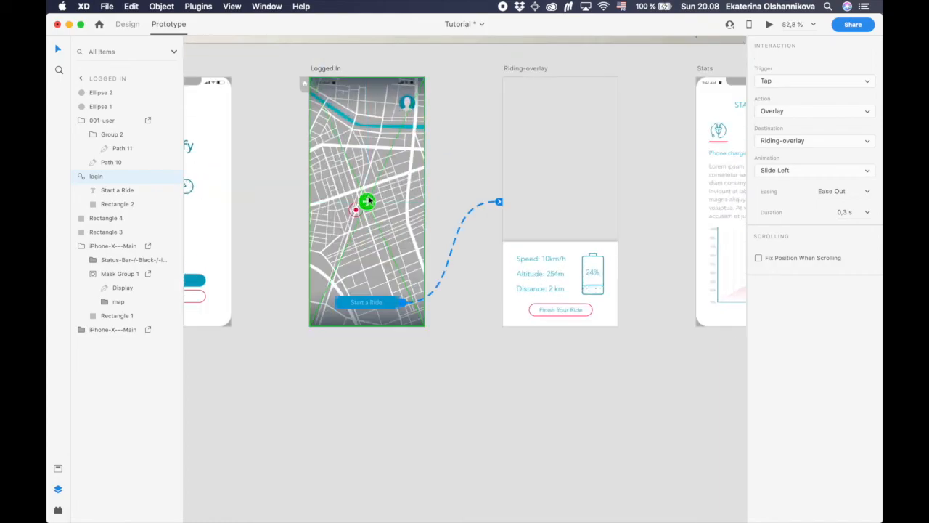
click(827, 172)
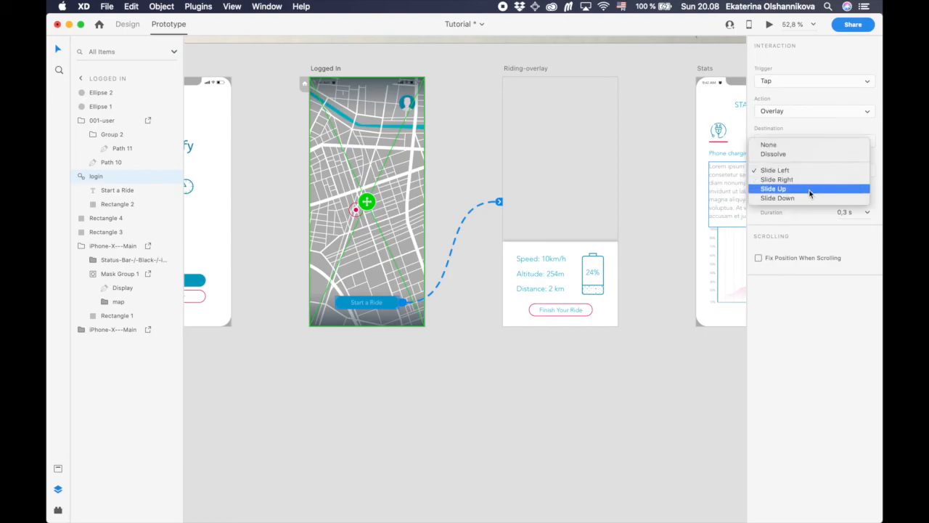
click(810, 190)
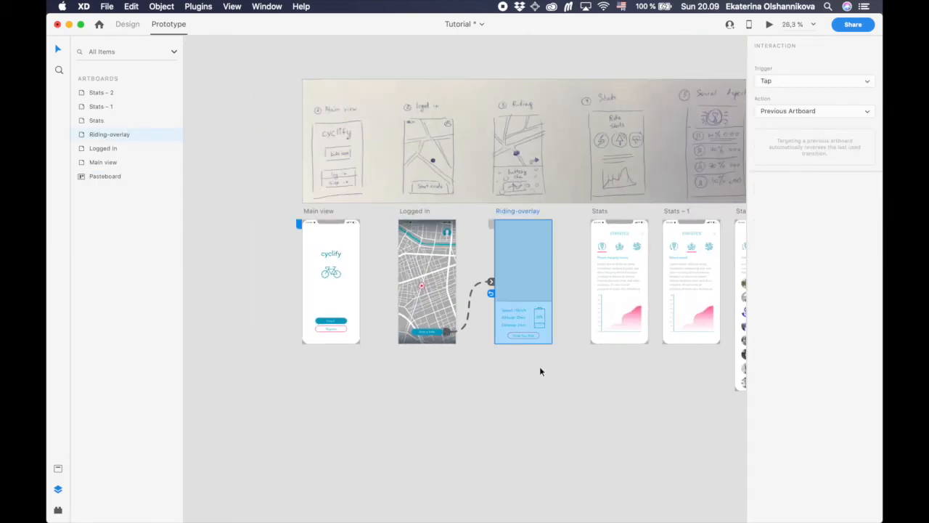
Link the Riding-overlay's Finish Your Ride button to the Stats artboard and set the action to Transition.
scroll(542, 371, up, 5)
click(530, 310)
drag(540, 309, 632, 193)
scroll(586, 343, right, 5)
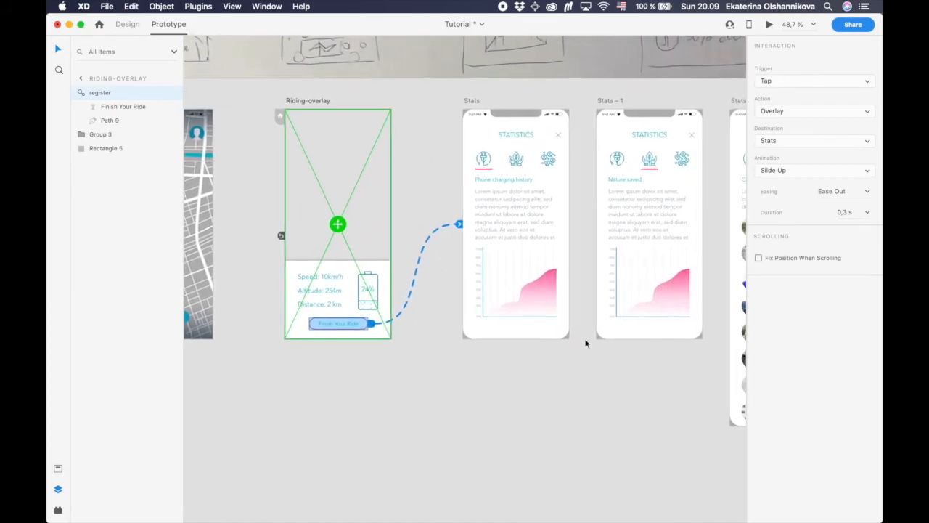
click(811, 110)
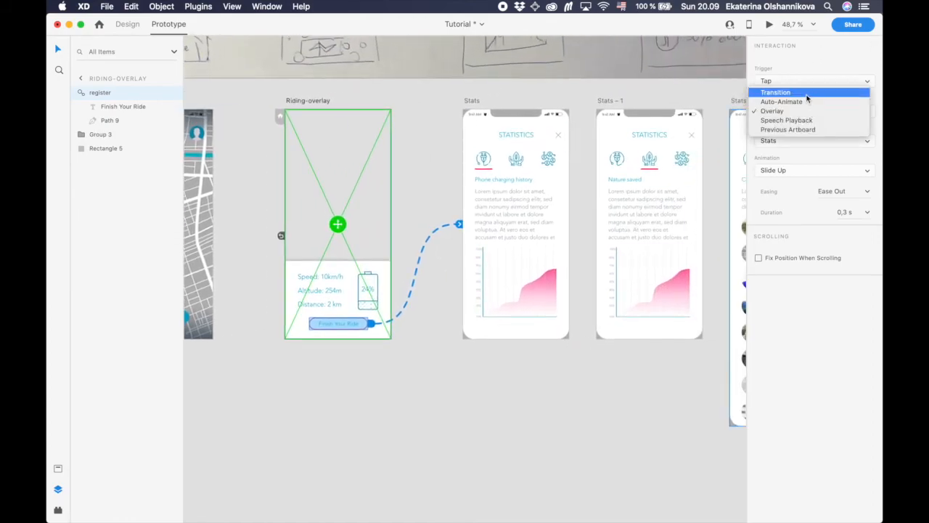
click(806, 93)
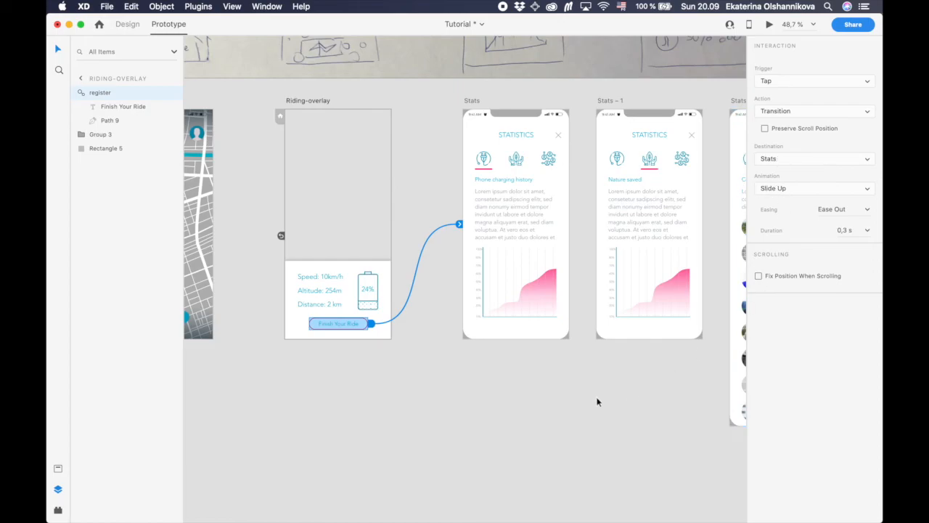
Link the nature icon on the Stats artboard to the Stats – 1 artboard.
scroll(600, 402, right, 5)
click(404, 184)
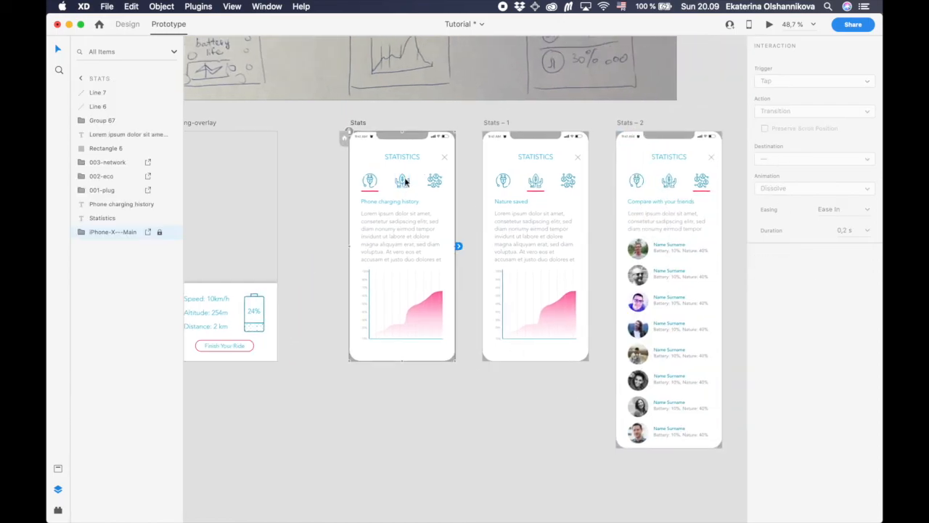
click(403, 184)
drag(412, 181, 488, 191)
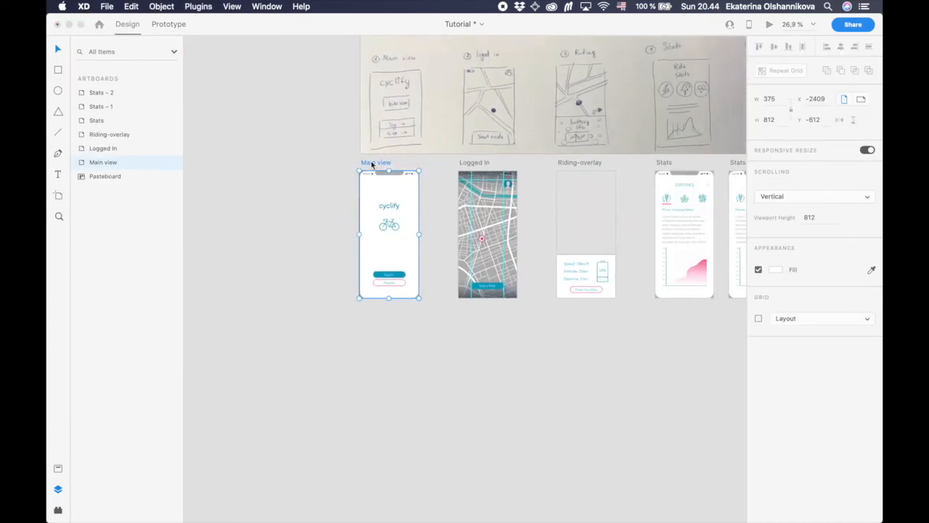
Duplicate the Main view artboard directly below the original.
scroll(356, 172, up, 3)
drag(356, 172, 363, 415)
key(super+3)
Try rotating the bike's right wheel on Main view – 1 to -180° and -90°.
double_click(389, 235)
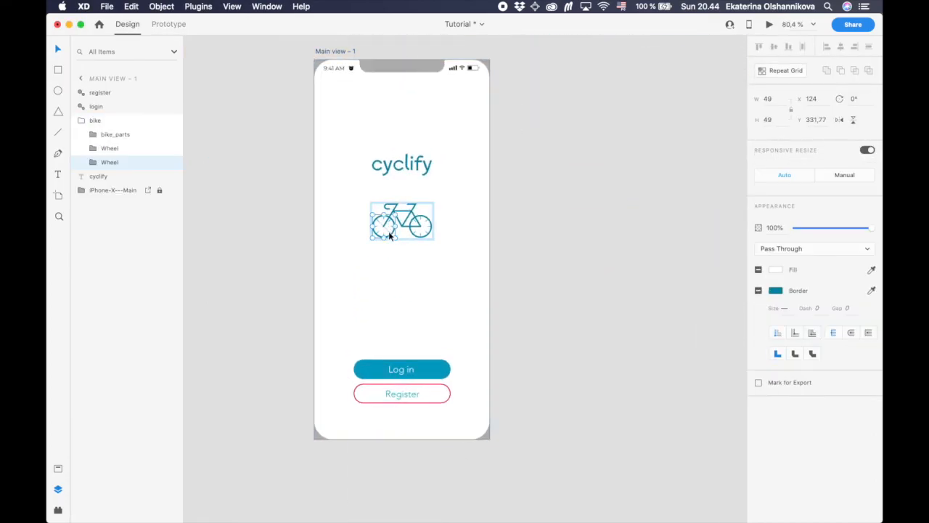
click(424, 228)
text(-180)
key(Return)
click(858, 98)
text(-90)
key(Return)
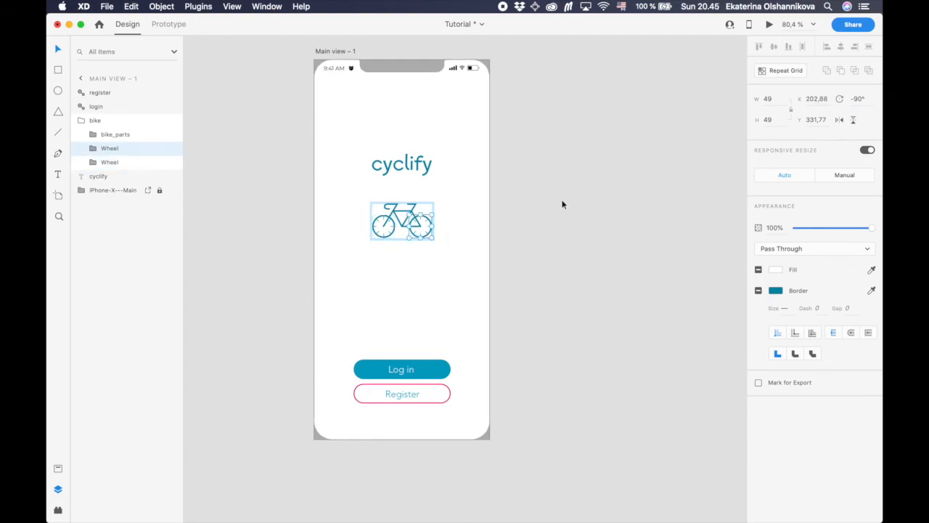
On Main view – 1, rotate the bike's right wheel to -40° and the left wheel to -60°.
scroll(429, 228, up, 5)
scroll(429, 228, down, 7)
scroll(427, 228, up, 5)
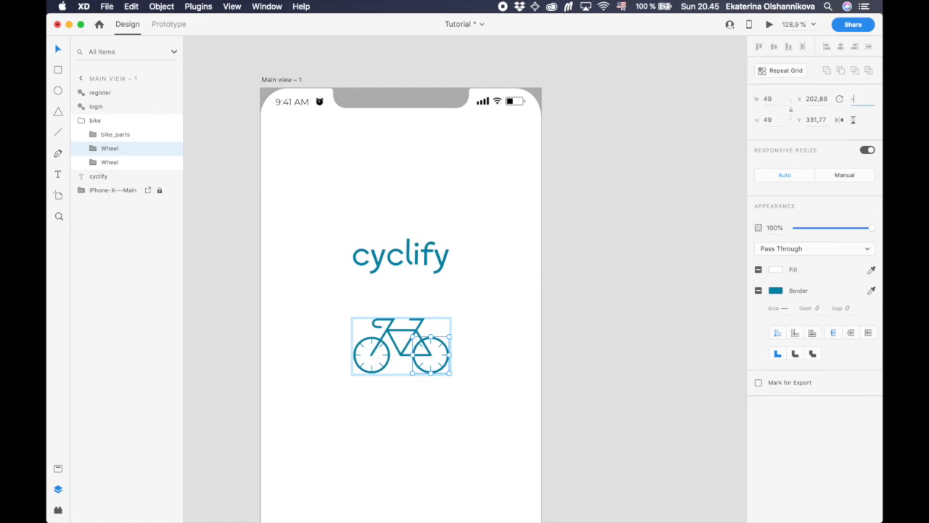
text(-40)
key(Return)
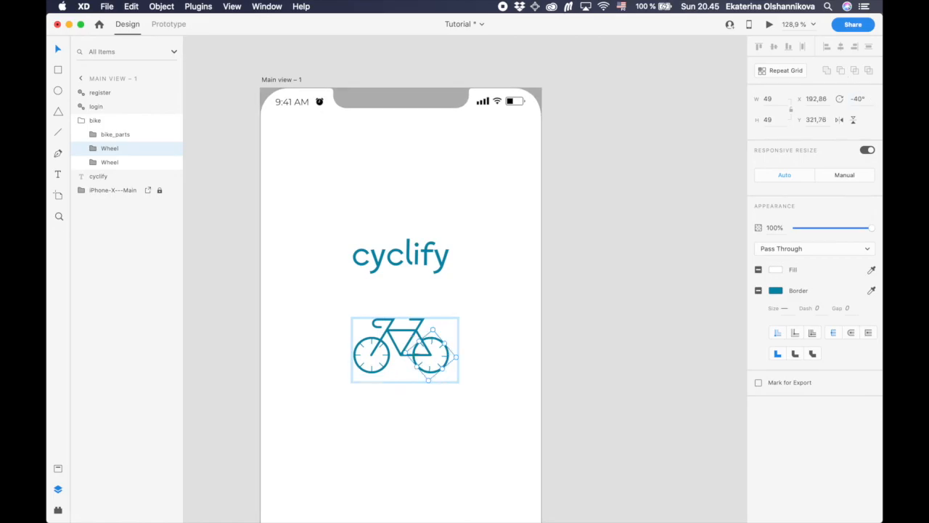
key(Return)
click(384, 362)
double_click(384, 361)
text(-60)
key(Return)
Duplicate the Main view – 1 artboard directly below itself.
scroll(384, 290, down, 5)
click(344, 196)
scroll(344, 197, down, 3)
drag(341, 194, 341, 352)
Rotate both bike wheels on the Main view – 2 artboard to 120°.
scroll(366, 431, up, 5)
click(368, 425)
double_click(368, 423)
double_click(864, 97)
text(120)
key(Return)
click(404, 425)
double_click(860, 98)
text(120)
key(Return)
Duplicate the Main view – 2 artboard below itself and rotate the copy's bike wheels to 180°.
click(403, 293)
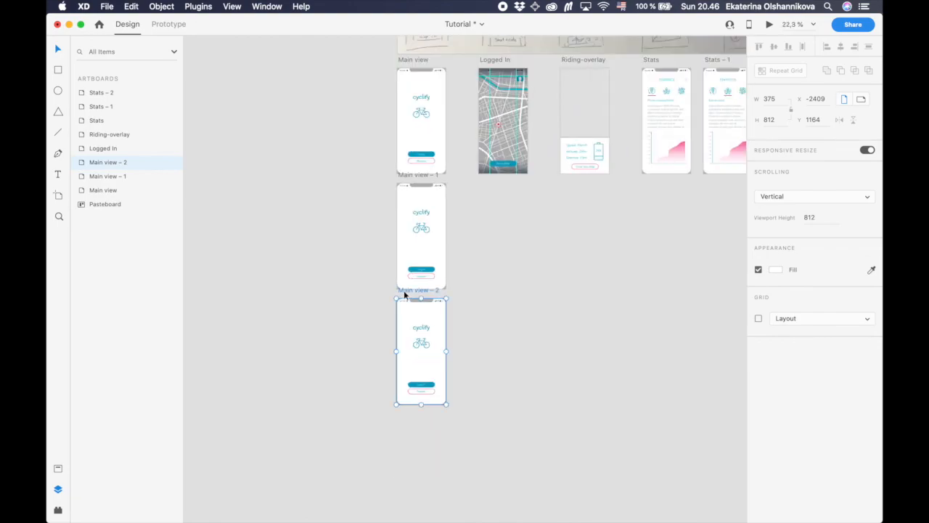
drag(404, 291, 407, 406)
scroll(424, 467, up, 5)
double_click(405, 458)
text(180)
key(Return)
click(430, 456)
key(Return)
Duplicate the Main view – 3 artboard directly below itself.
scroll(407, 290, down, 5)
click(369, 163)
drag(370, 163, 365, 452)
On Main view – 4, rotate the bike's left wheel to -340° and the right wheel to -420°.
scroll(407, 363, down, 8)
double_click(424, 299)
text(-340)
key(Return)
click(445, 293)
click(859, 98)
text(-420)
key(Return)
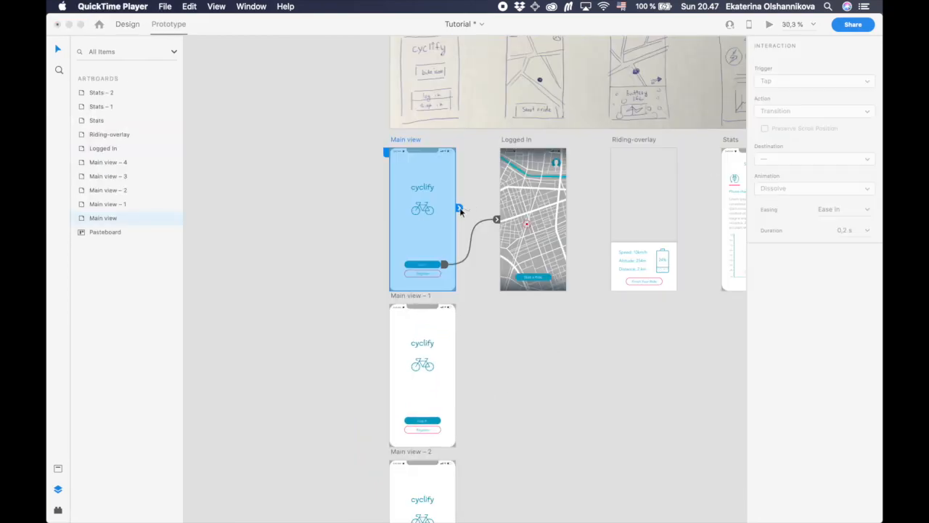
Link Main view to Main view – 1 and Main view – 1 to Main view – 2 with Time-triggered Auto-Animate interactions at 0 s delay.
click(493, 247)
drag(485, 218, 417, 360)
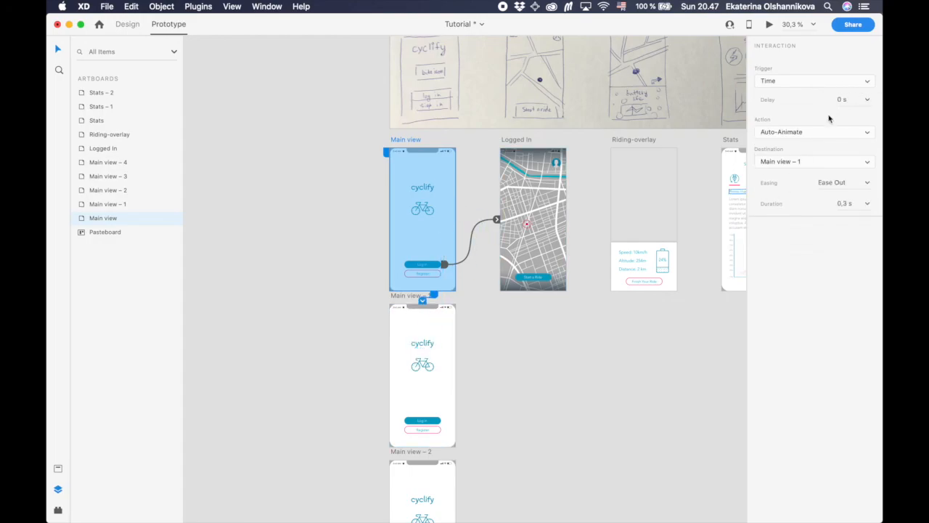
scroll(480, 364, down, 3)
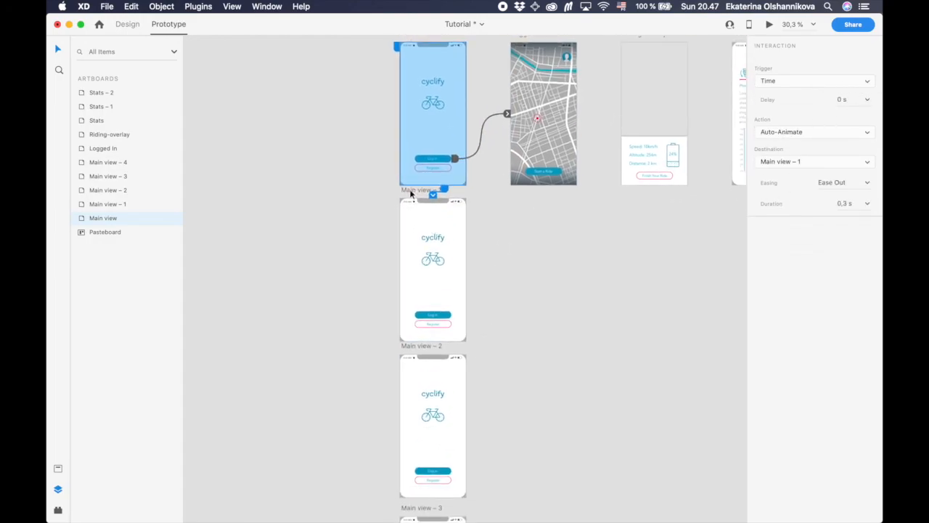
click(440, 261)
drag(470, 258, 397, 378)
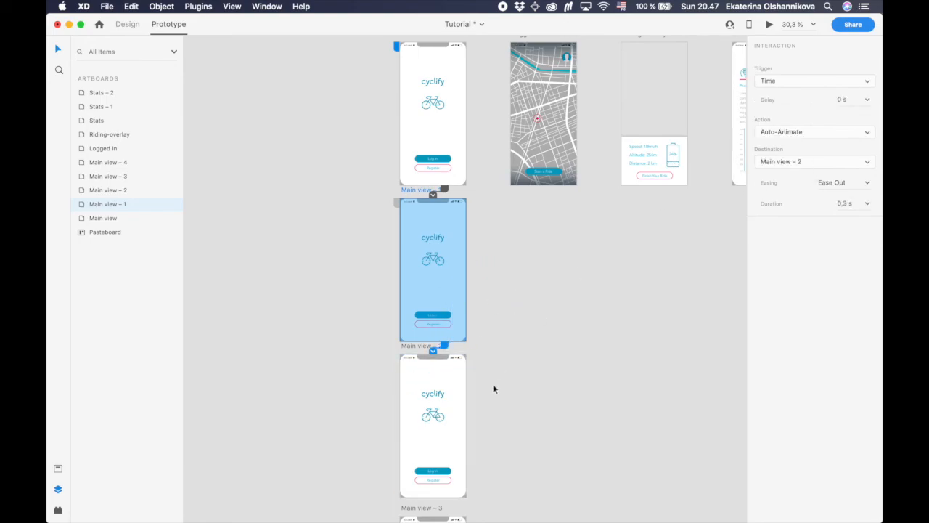
Link Main view – 2 to Main view – 3 and Main view – 3 to Main view – 4 with the same Time-triggered Auto-Animate settings.
scroll(494, 386, down, 3)
click(418, 252)
drag(480, 321, 443, 443)
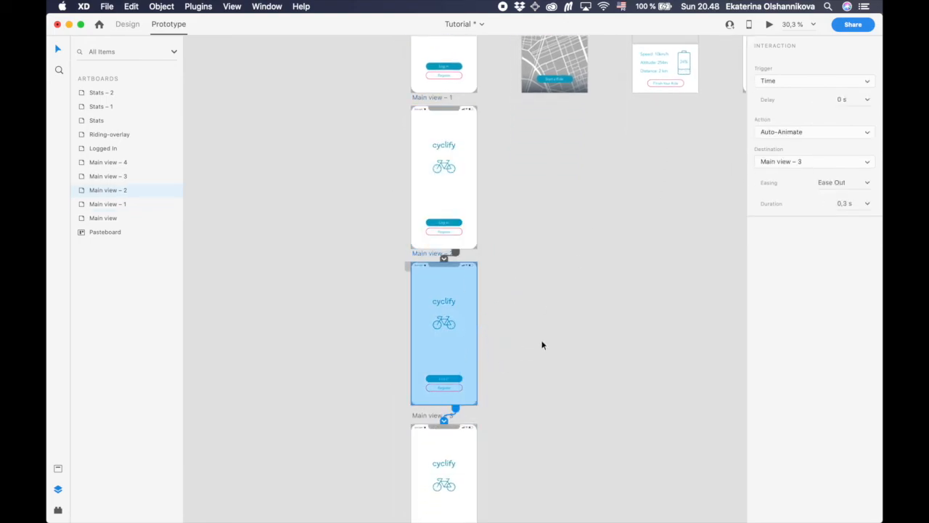
scroll(544, 344, down, 3)
click(438, 249)
drag(496, 317, 452, 423)
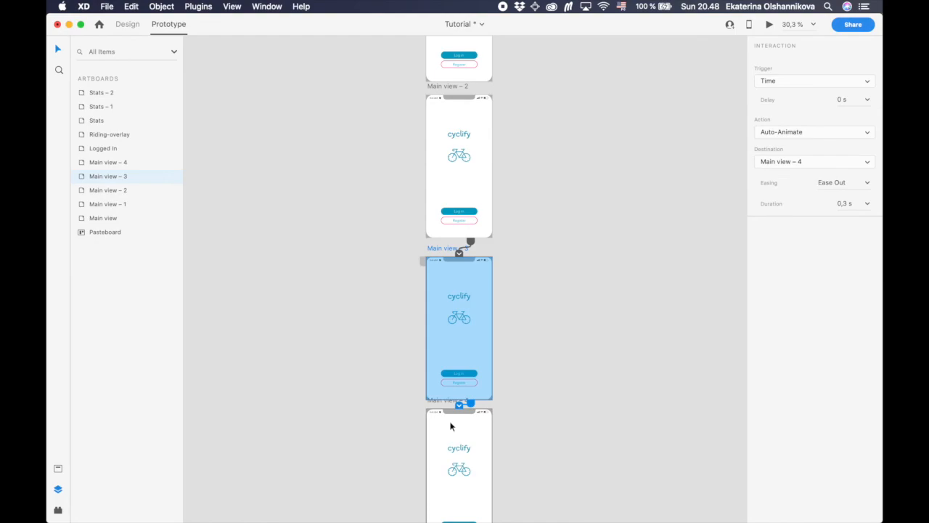
Link Main view – 4 back to Main view with a Time-triggered Auto-Animate interaction to loop the wheel animation.
scroll(539, 320, down, 3)
click(450, 270)
drag(513, 336, 471, 145)
scroll(508, 153, up, 6)
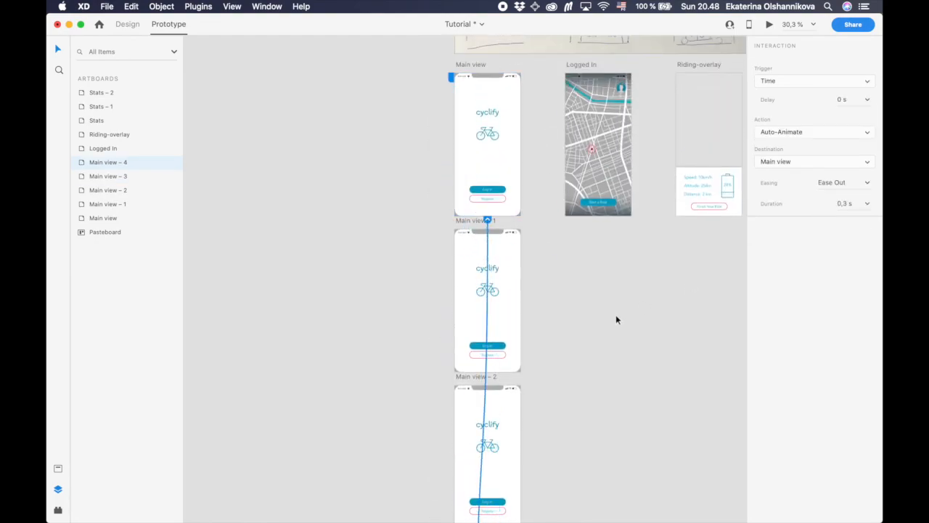
Link Main view – 1's Log in button to Logged In with a Tap trigger, Transition action and Slide Left animation.
click(504, 347)
drag(511, 345, 598, 147)
click(795, 81)
click(796, 81)
click(796, 110)
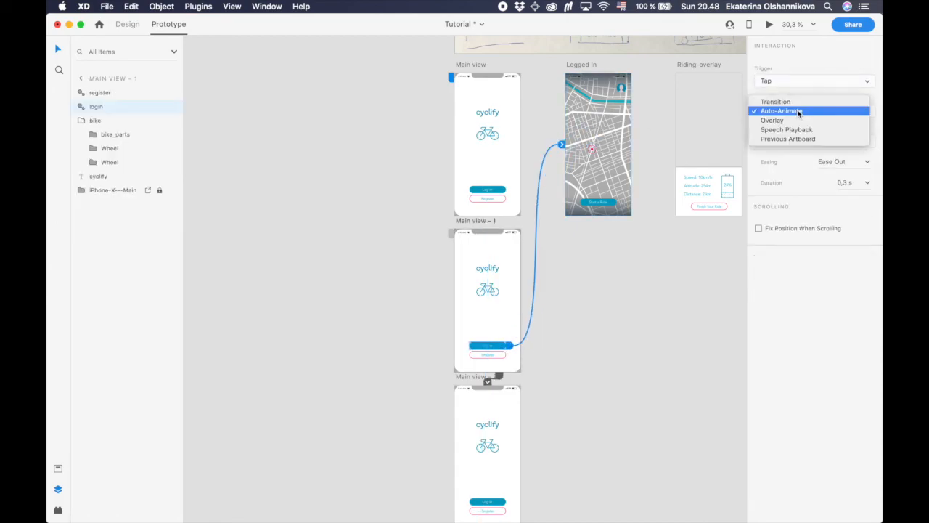
click(796, 102)
click(787, 159)
click(879, 137)
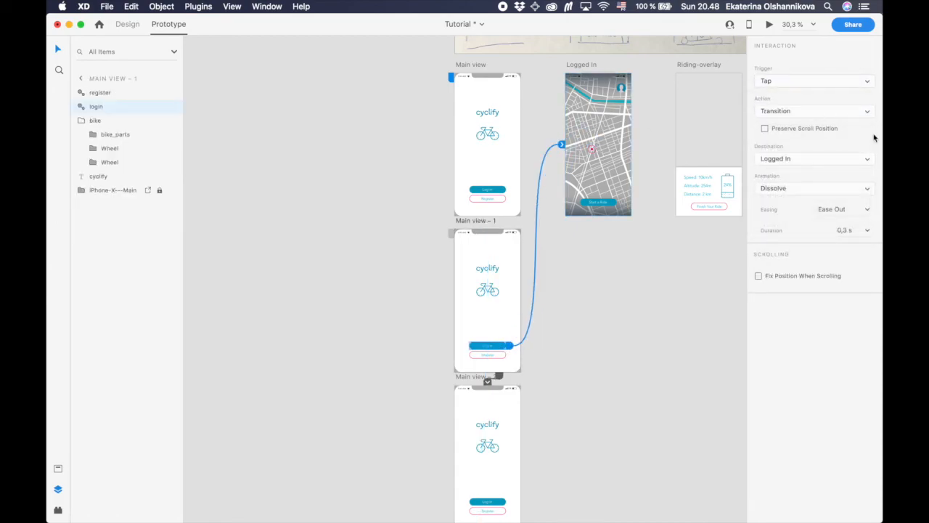
click(799, 188)
click(786, 204)
Link the Log in buttons on Main view – 2, Main view – 3 and Main view – 4 to Logged In with the Slide Left transition.
scroll(527, 342, down, 5)
click(515, 320)
scroll(515, 321, down, 5)
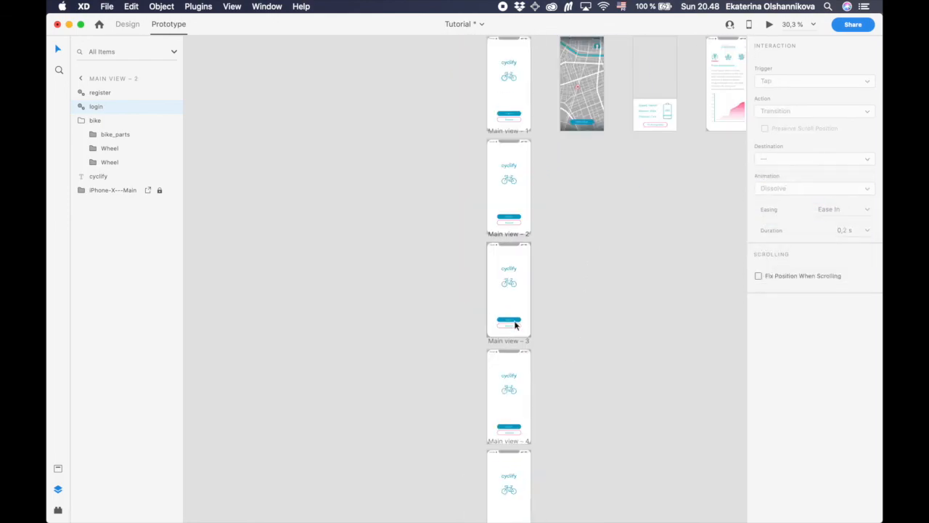
drag(520, 322, 562, 148)
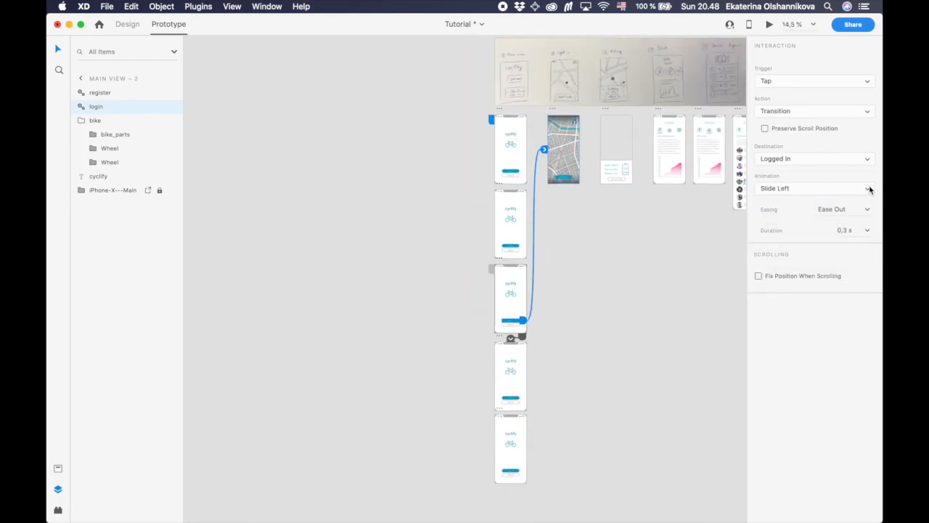
click(511, 398)
drag(521, 398, 563, 154)
click(511, 473)
drag(522, 470, 564, 143)
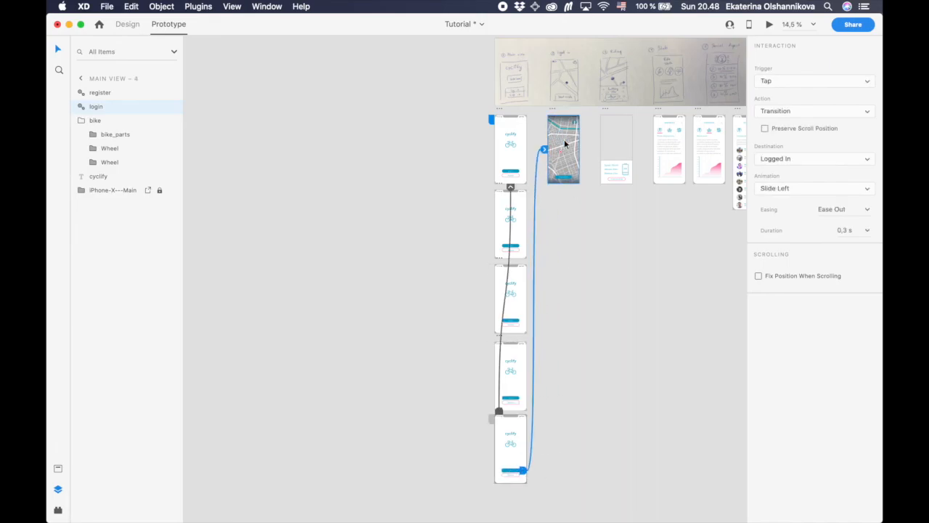
click(680, 266)
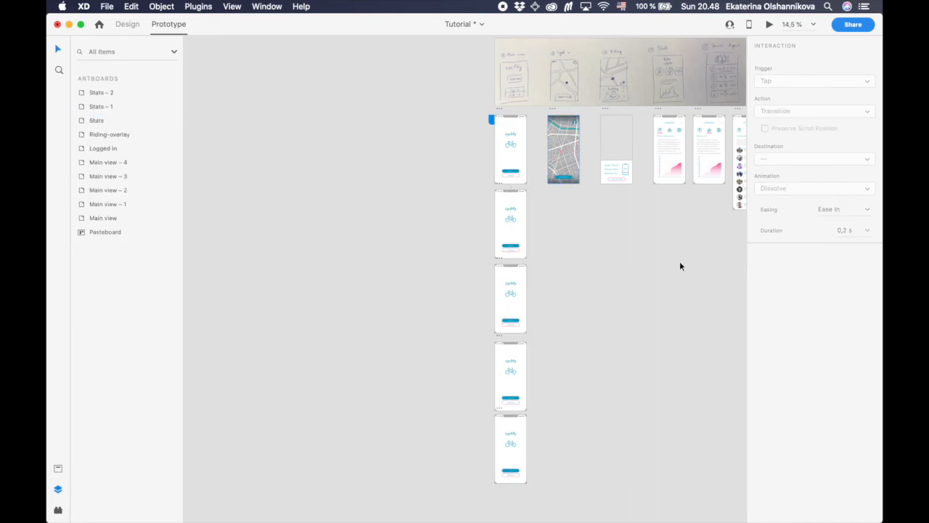
Preview the prototype by logging in, starting and finishing a ride, and browsing the nature and friends comparison statistics.
click(770, 24)
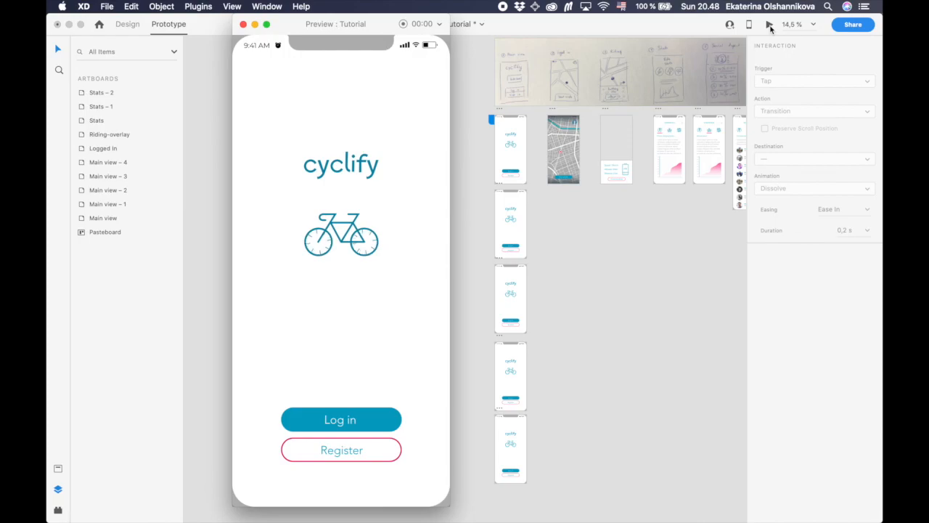
click(345, 424)
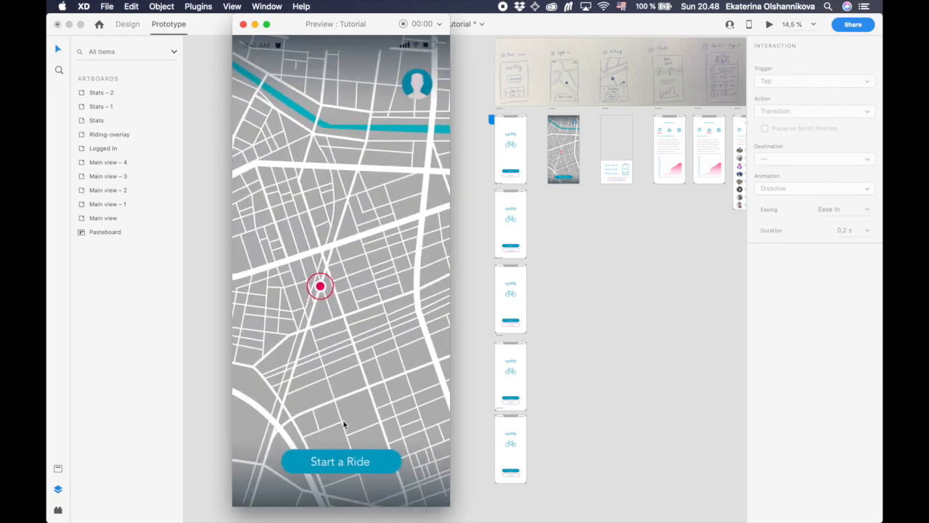
click(327, 465)
click(339, 477)
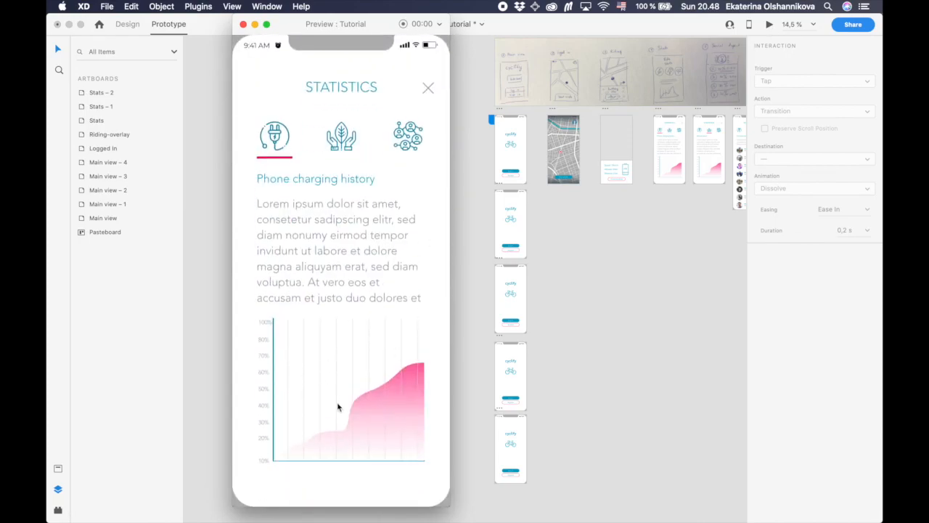
click(342, 135)
click(405, 140)
scroll(368, 246, down, 5)
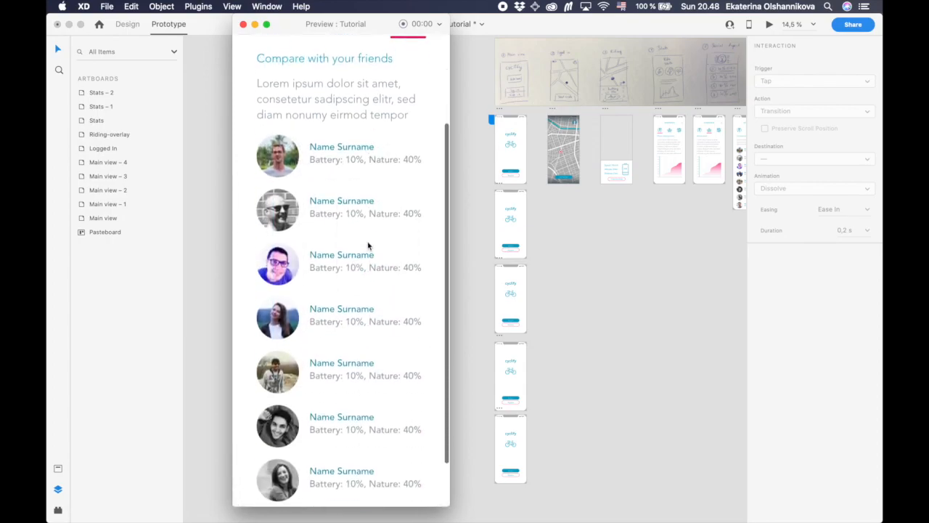